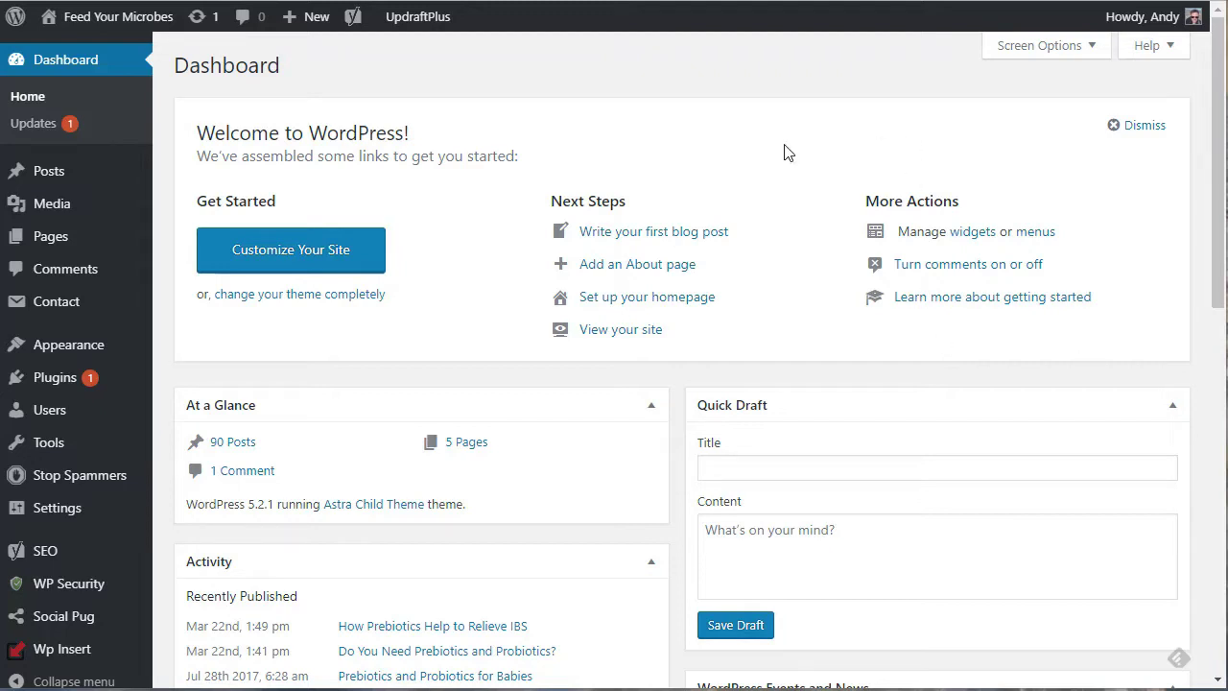
Create a new page titled "Photogrpahy" with no parent and publish it.
mouse_move(58, 247)
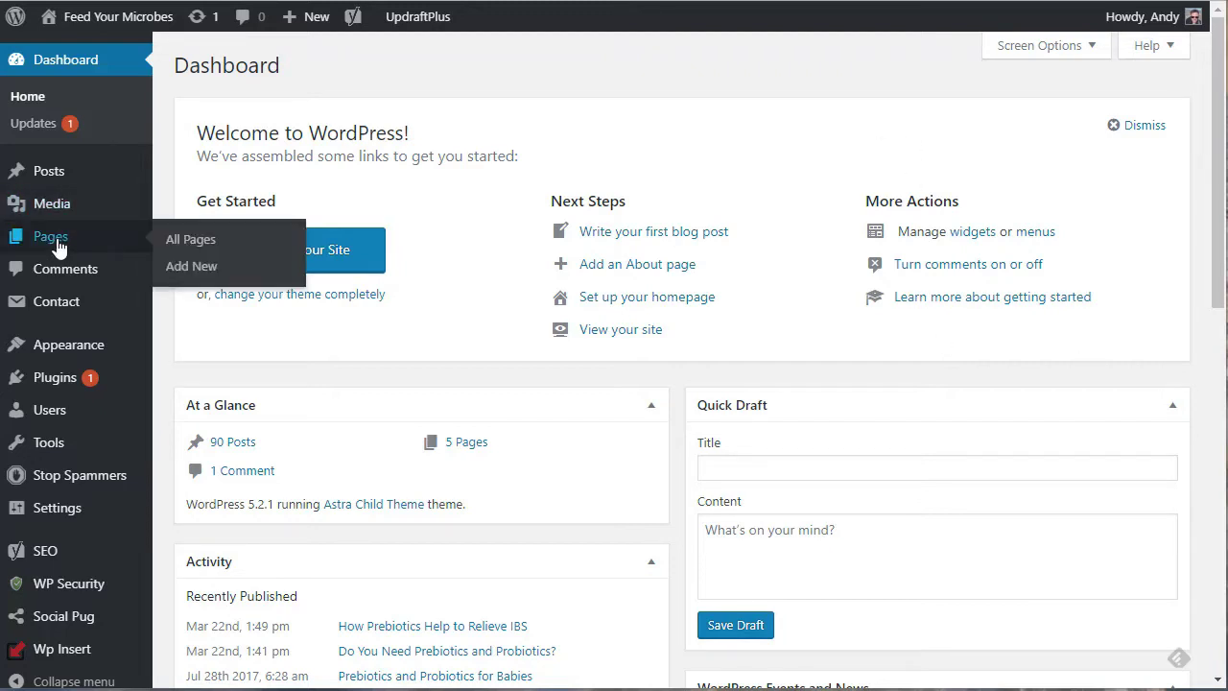
click(196, 272)
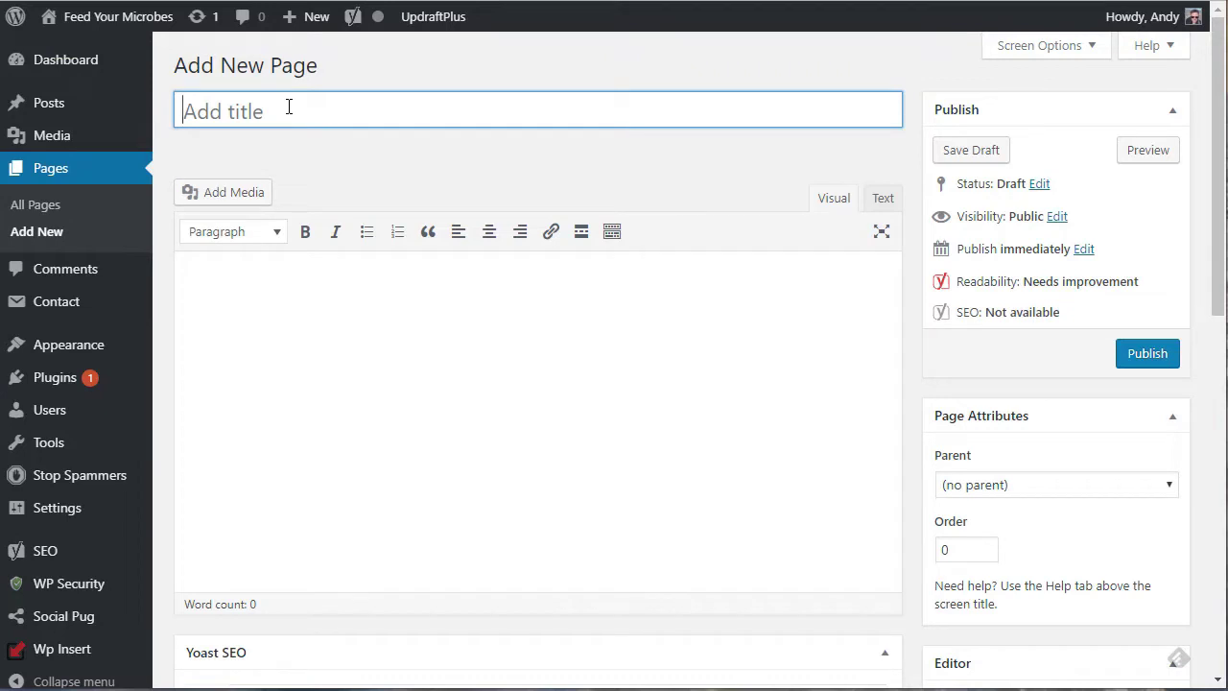
text(Photogrpahy)
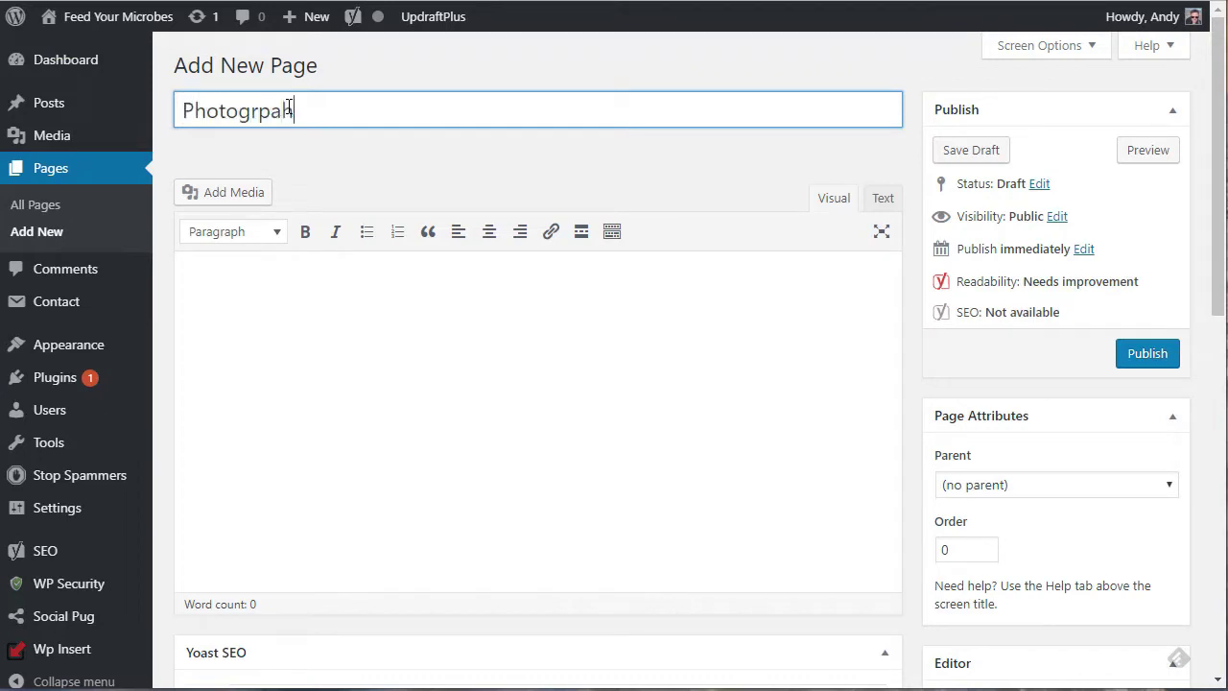
click(1132, 361)
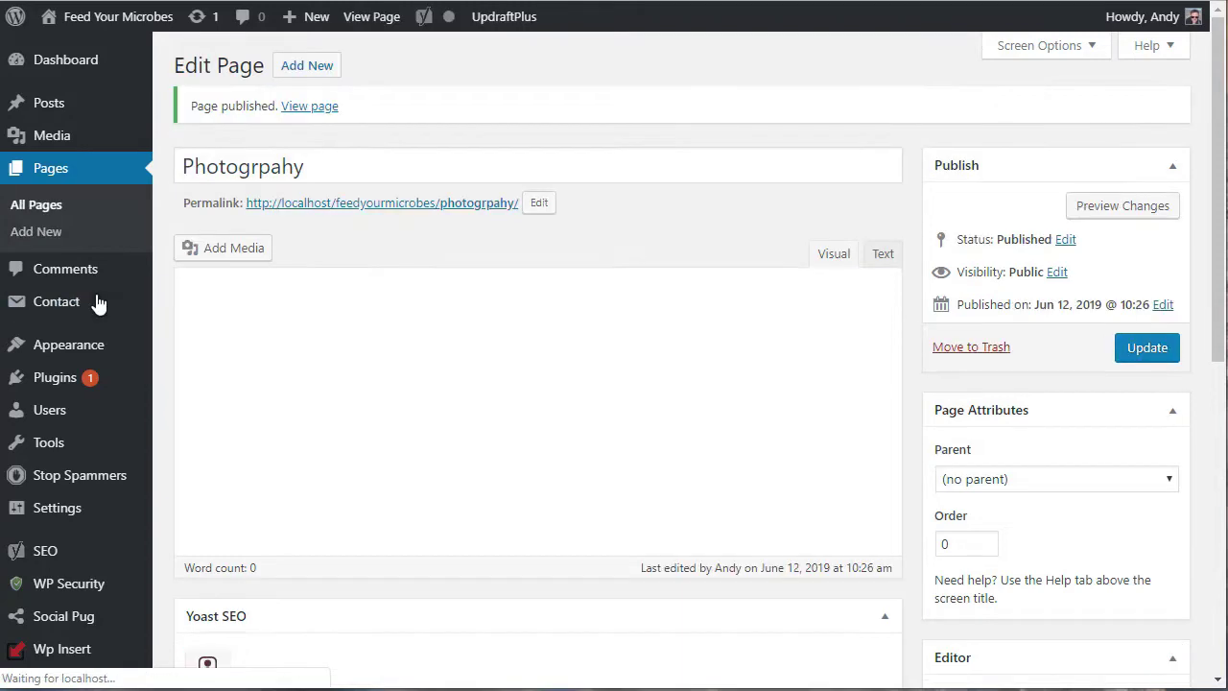
Create a new page titled "Lanscapes", set its parent to Photogrpahy, and publish it.
click(38, 207)
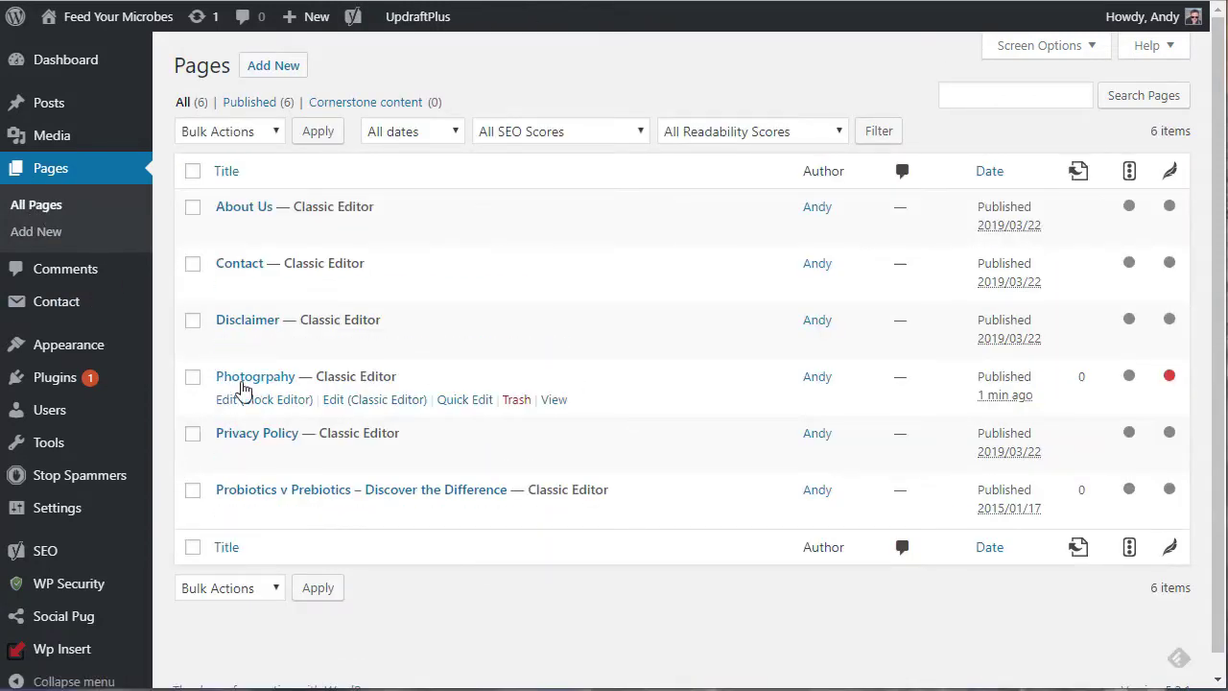
click(29, 233)
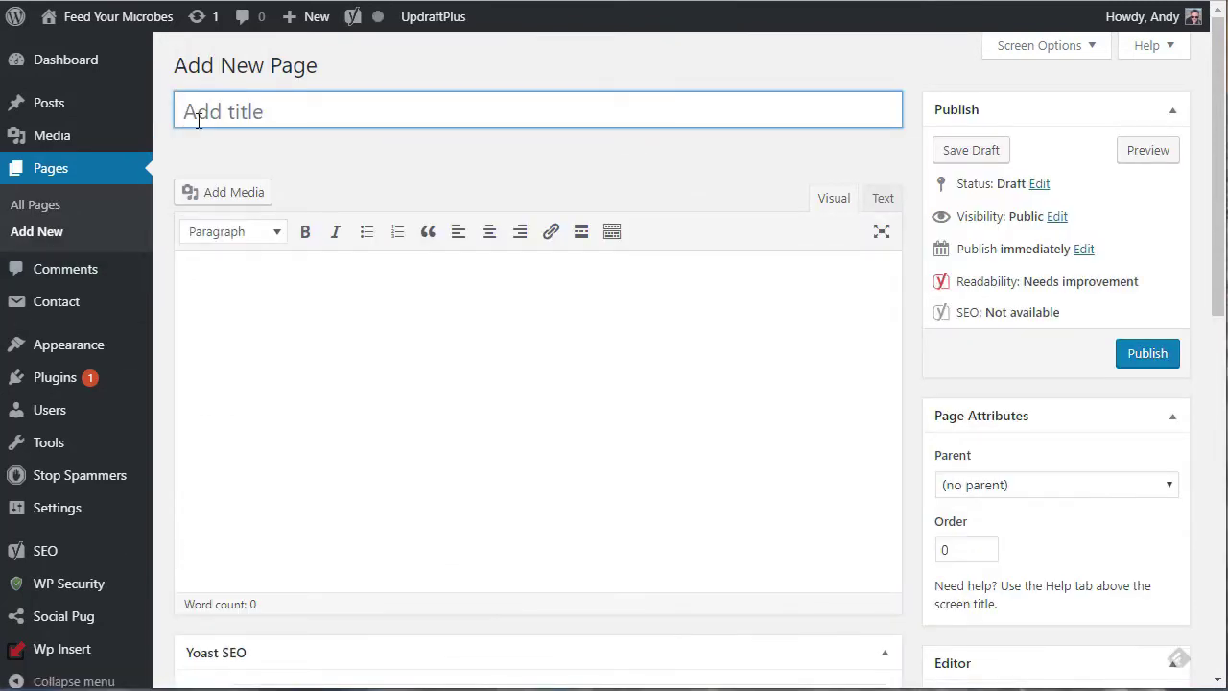
text(Lanscapes)
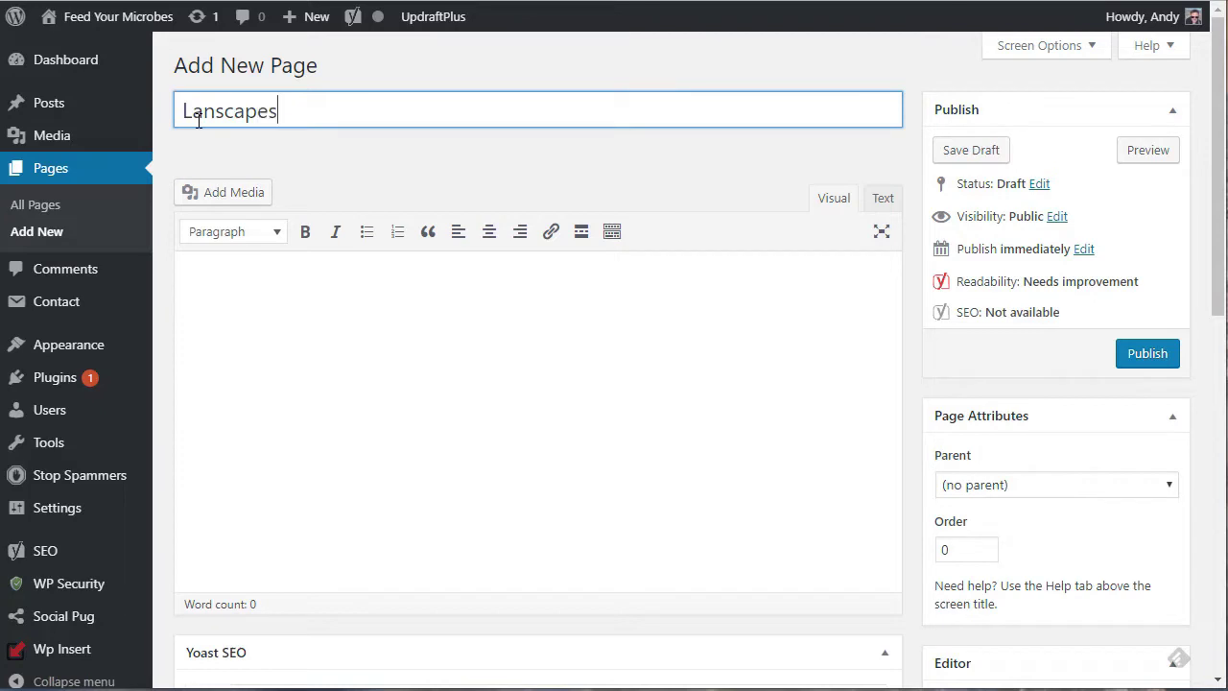
click(1118, 486)
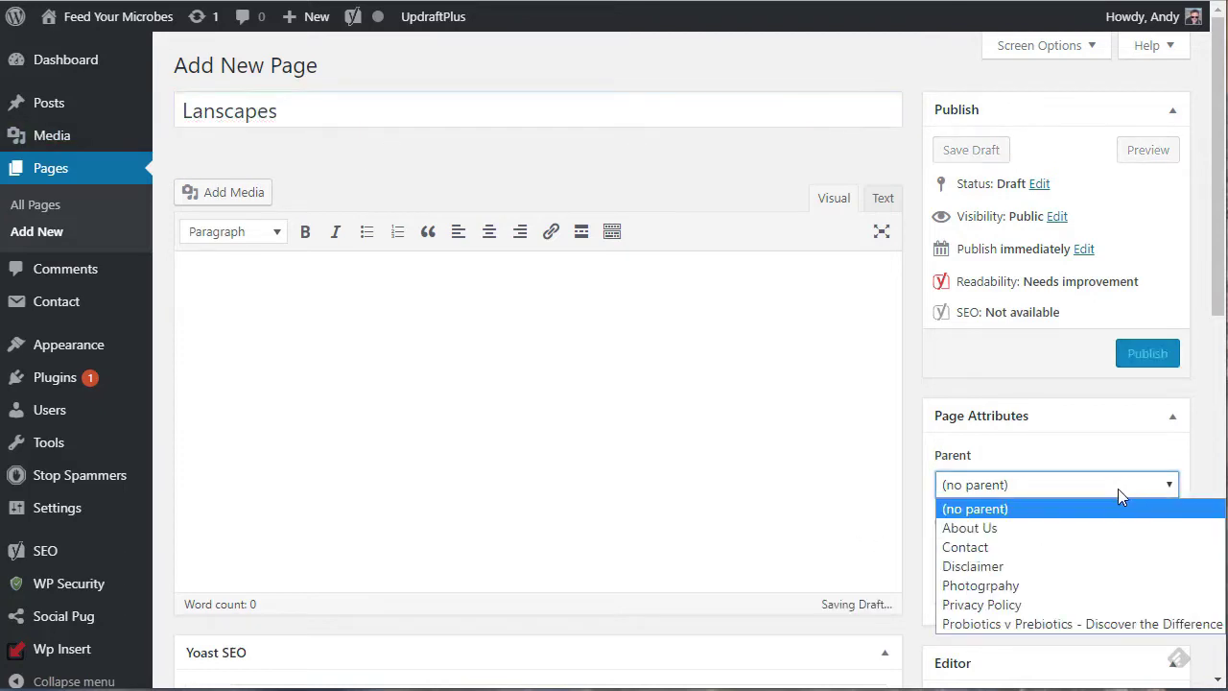
click(1105, 588)
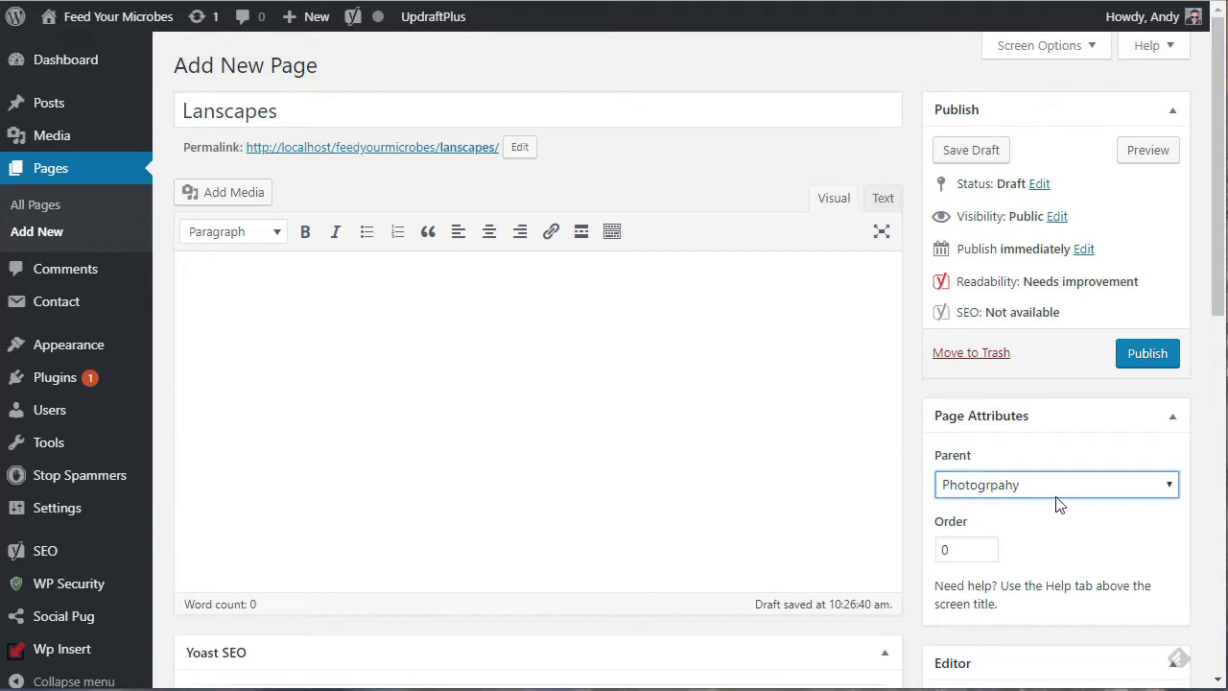
click(1147, 357)
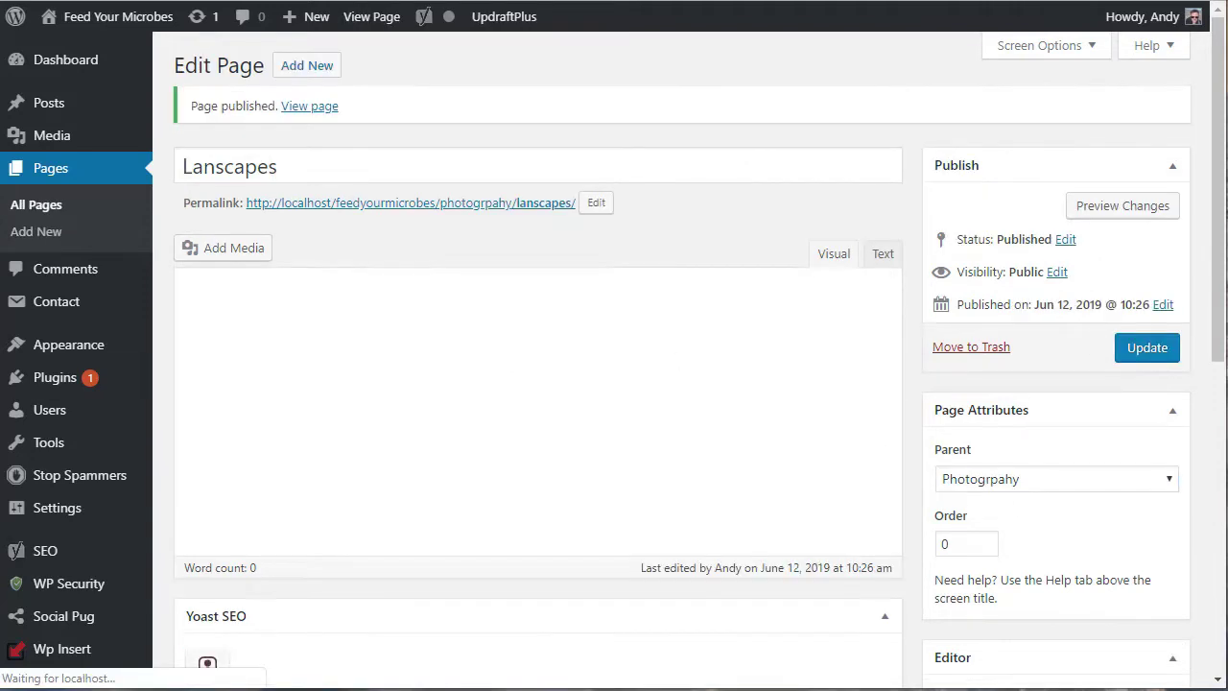
Add another page titled "Nature" with Photogrpahy as its parent and publish it.
click(309, 71)
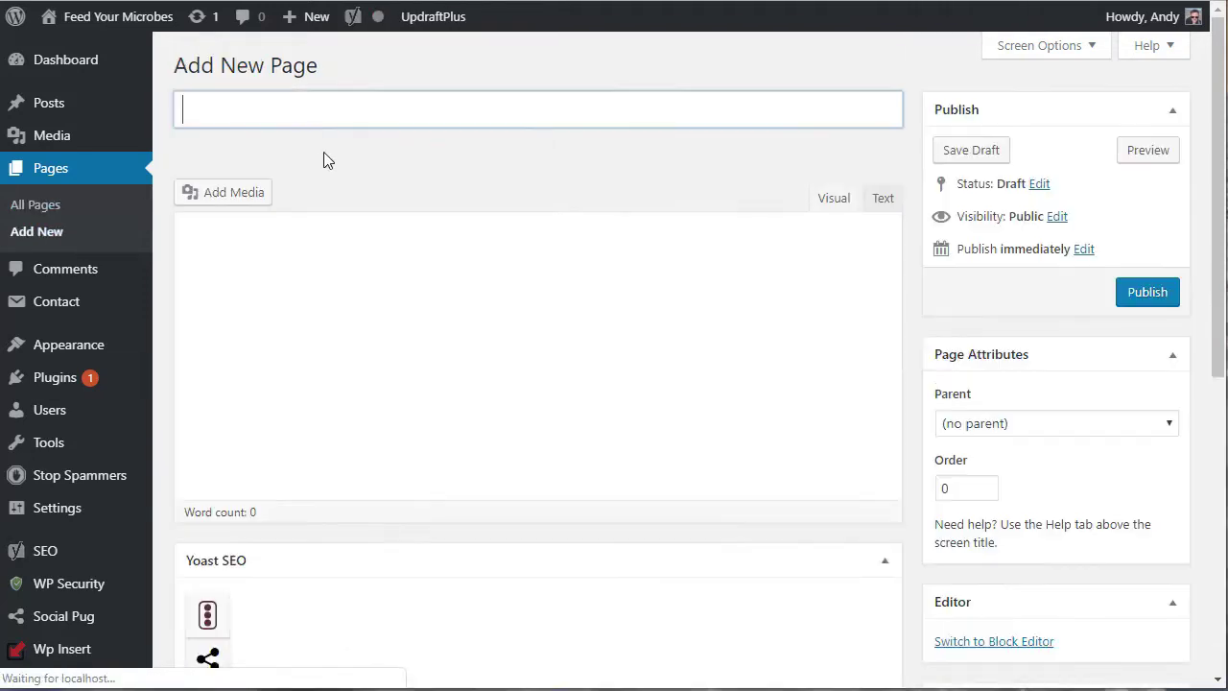
text(Nature)
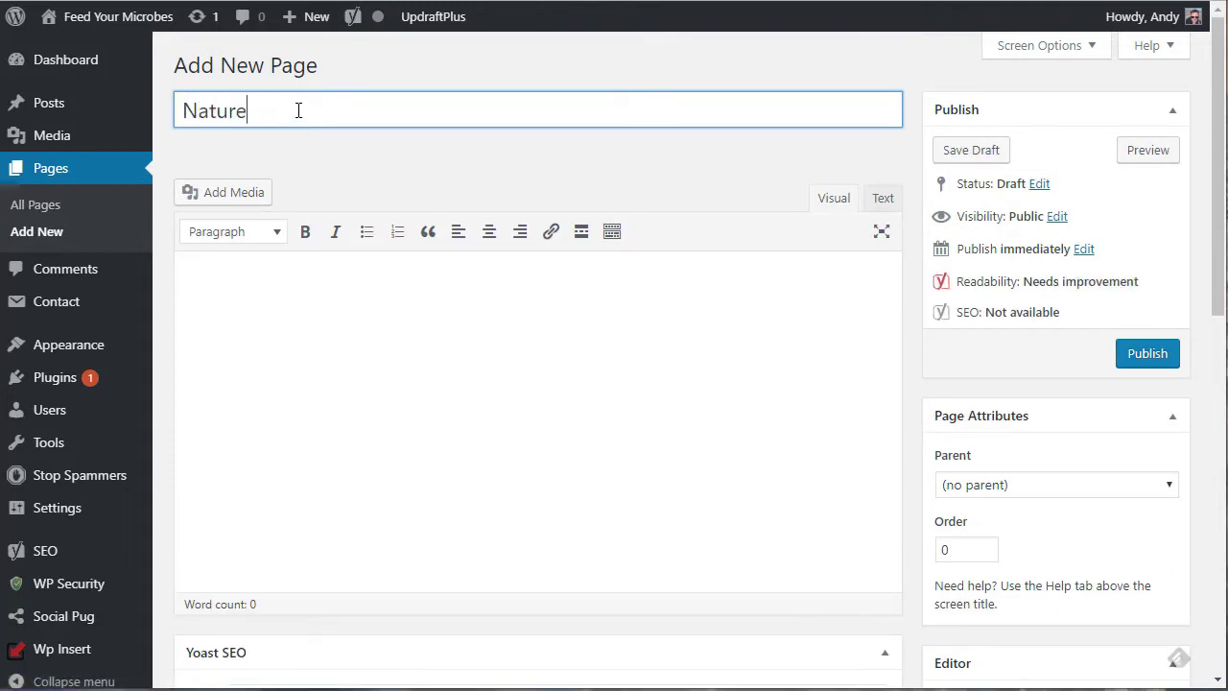
click(1045, 484)
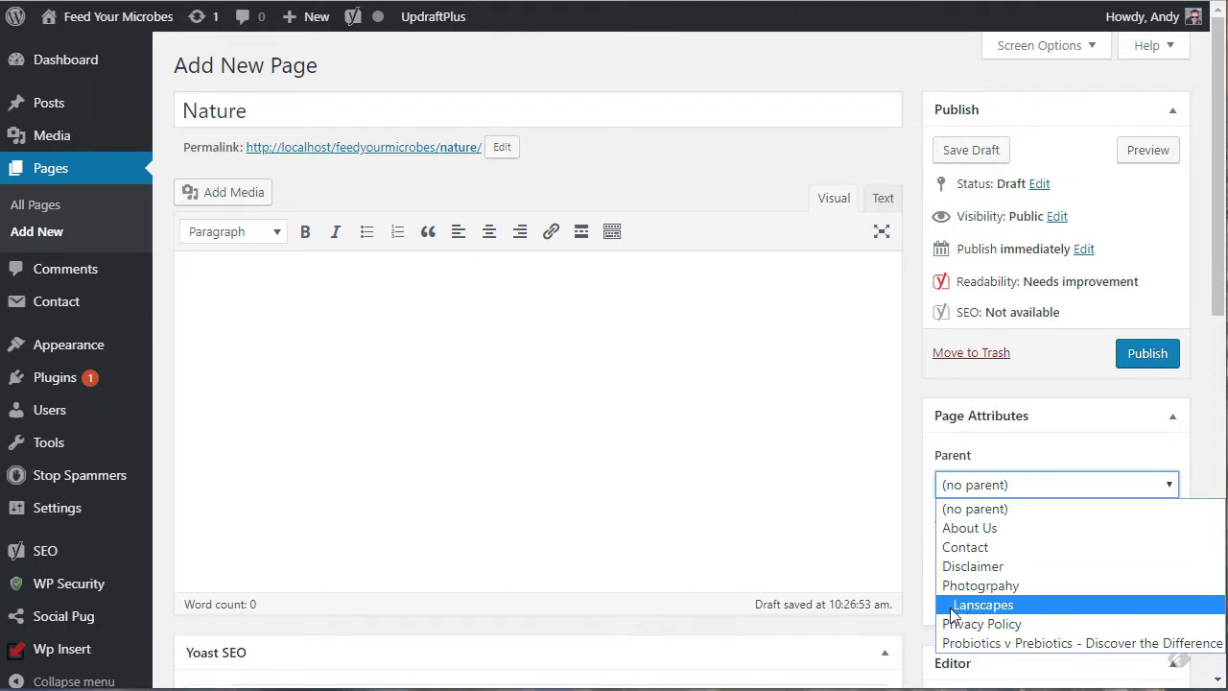
click(1029, 588)
click(1159, 355)
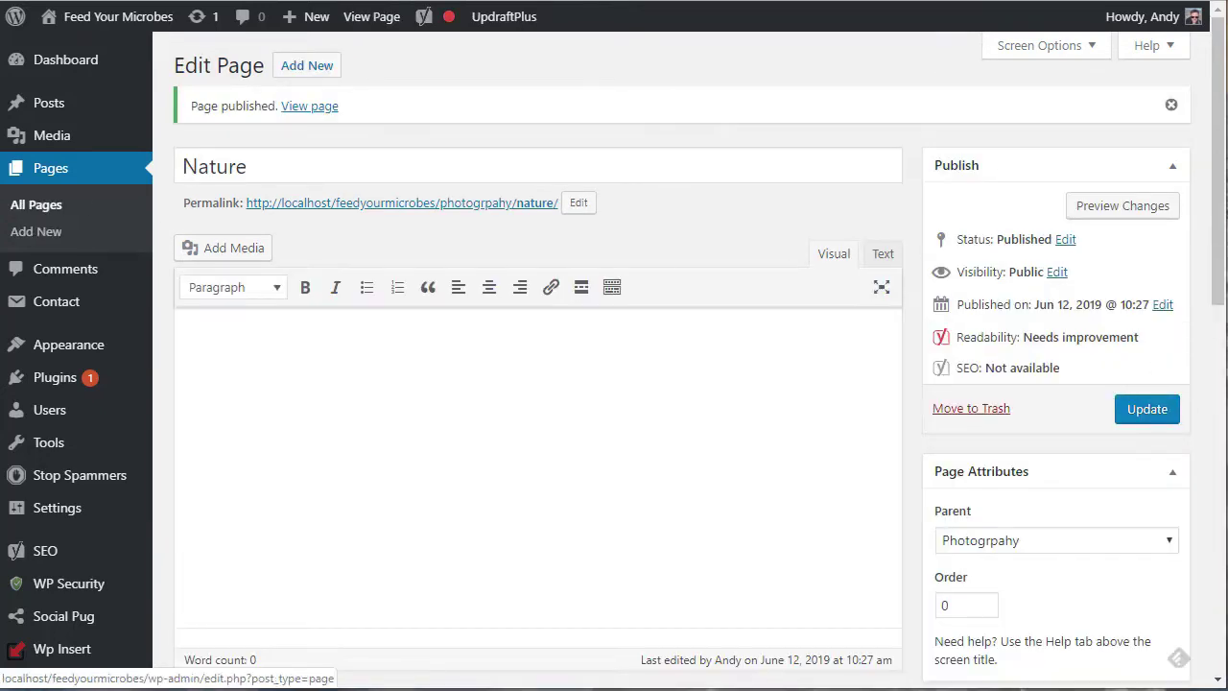
Open the Photogrpahy page from the list of all pages and correct its title to "Photography".
click(30, 209)
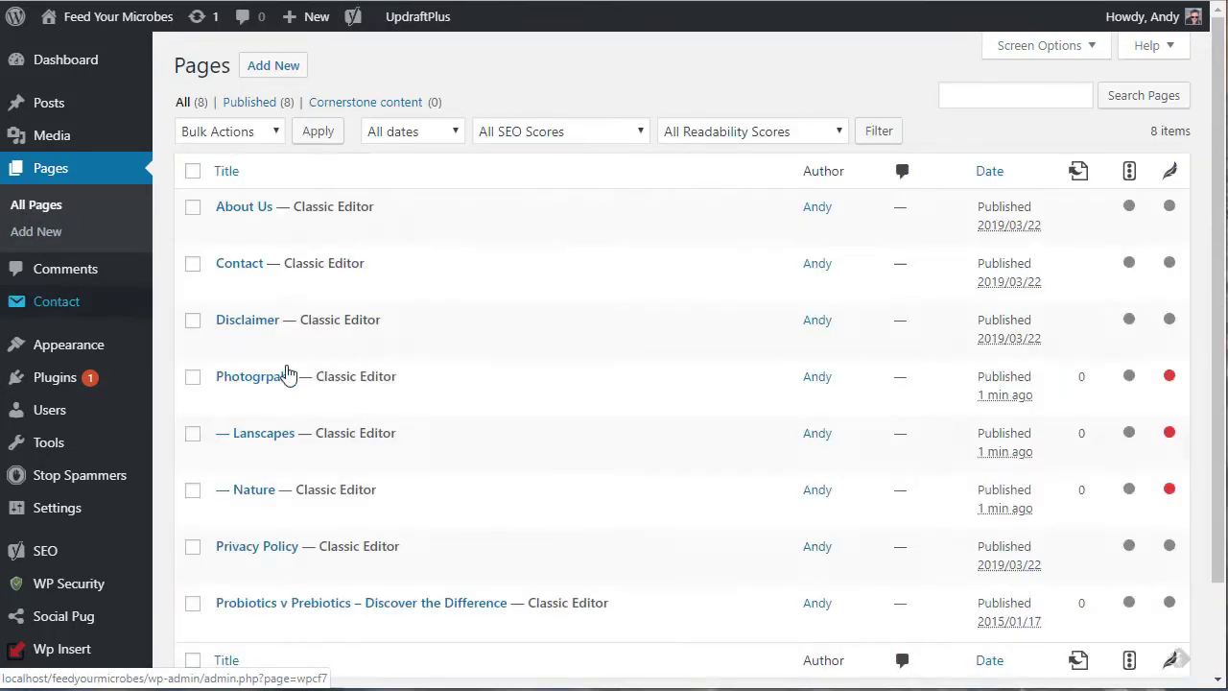
click(255, 378)
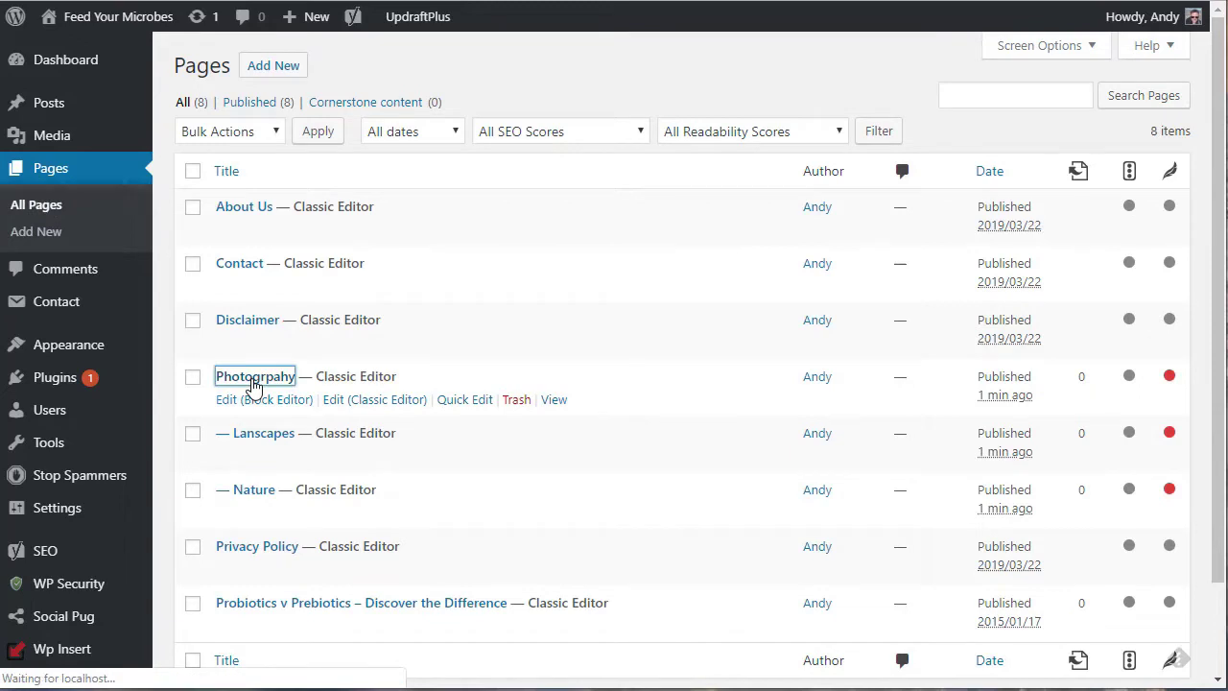
click(270, 111)
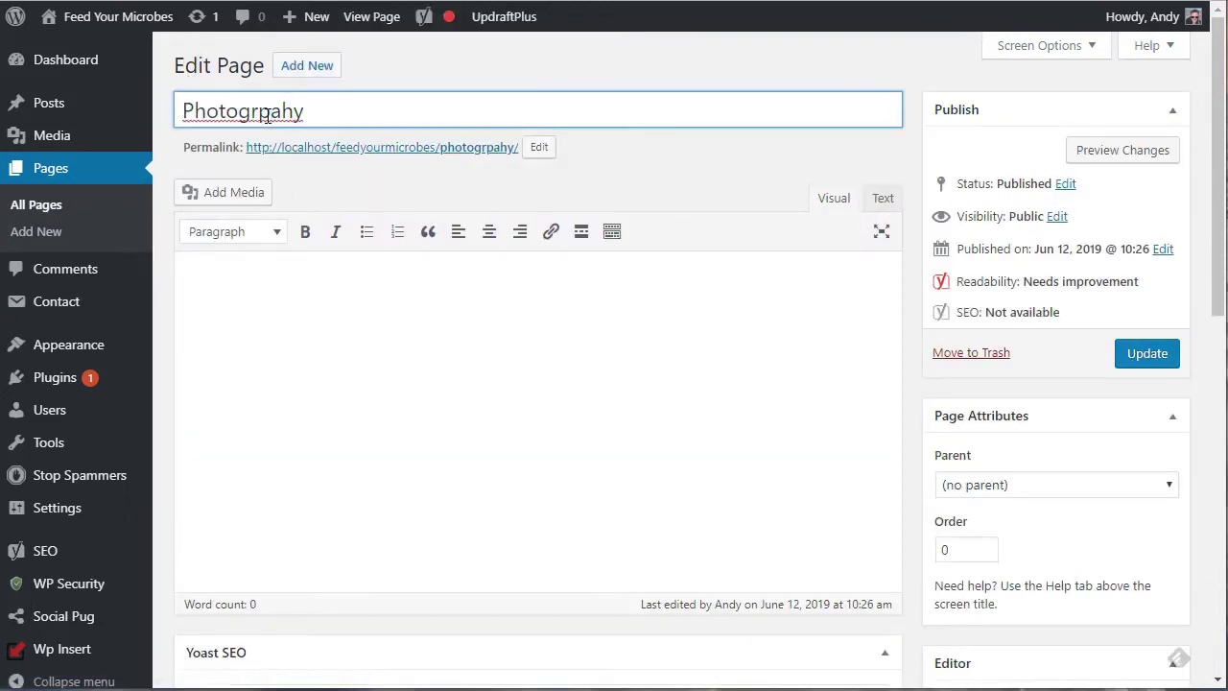
key(Delete)
key(Right)
text(p)
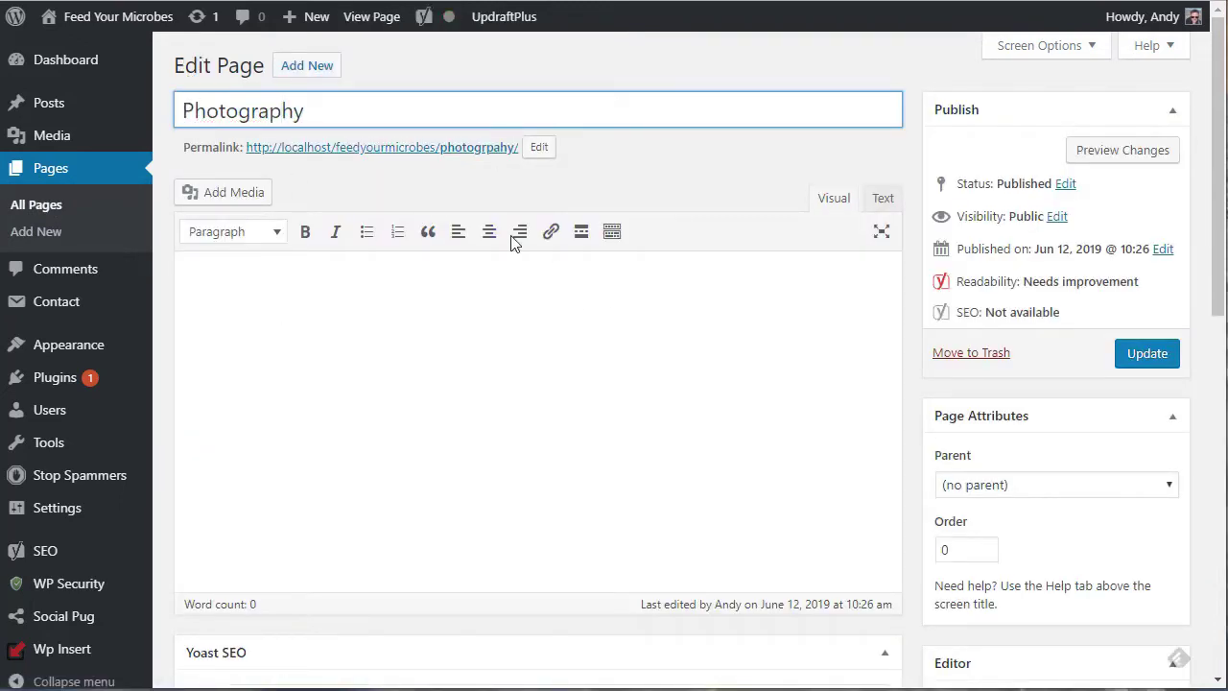
Change the page's permalink slug to "photography" and update the page.
click(540, 148)
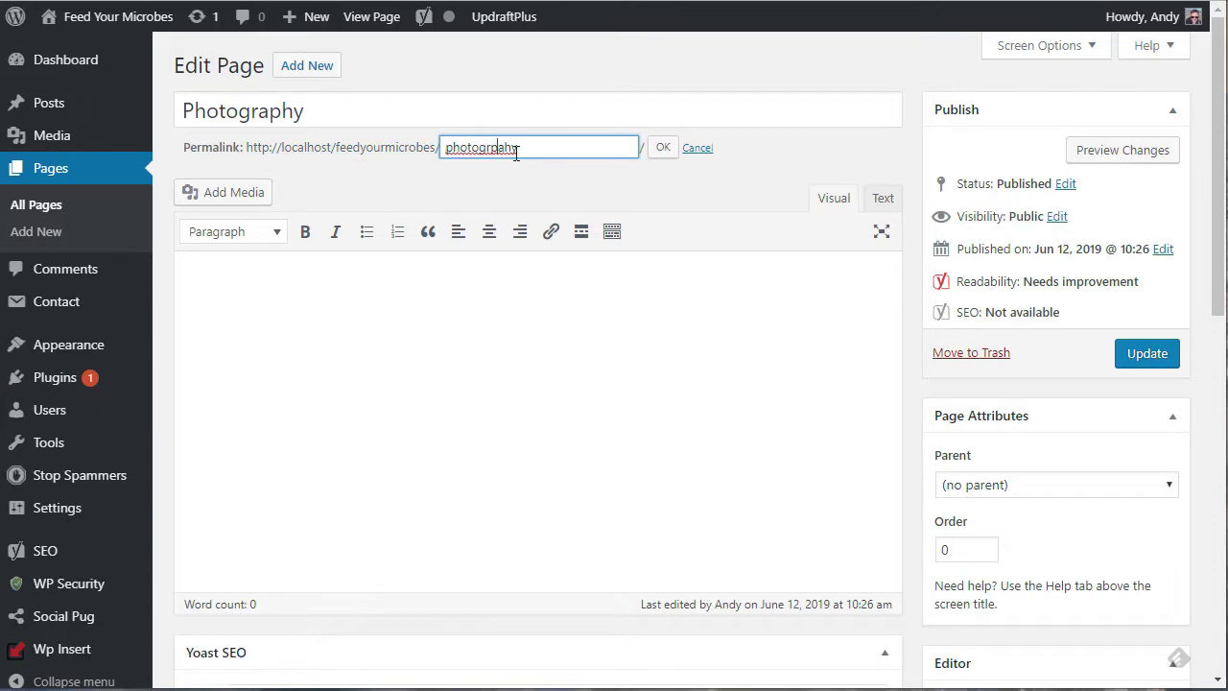
key(Delete)
double_click(516, 154)
text(photography)
click(663, 147)
click(1149, 357)
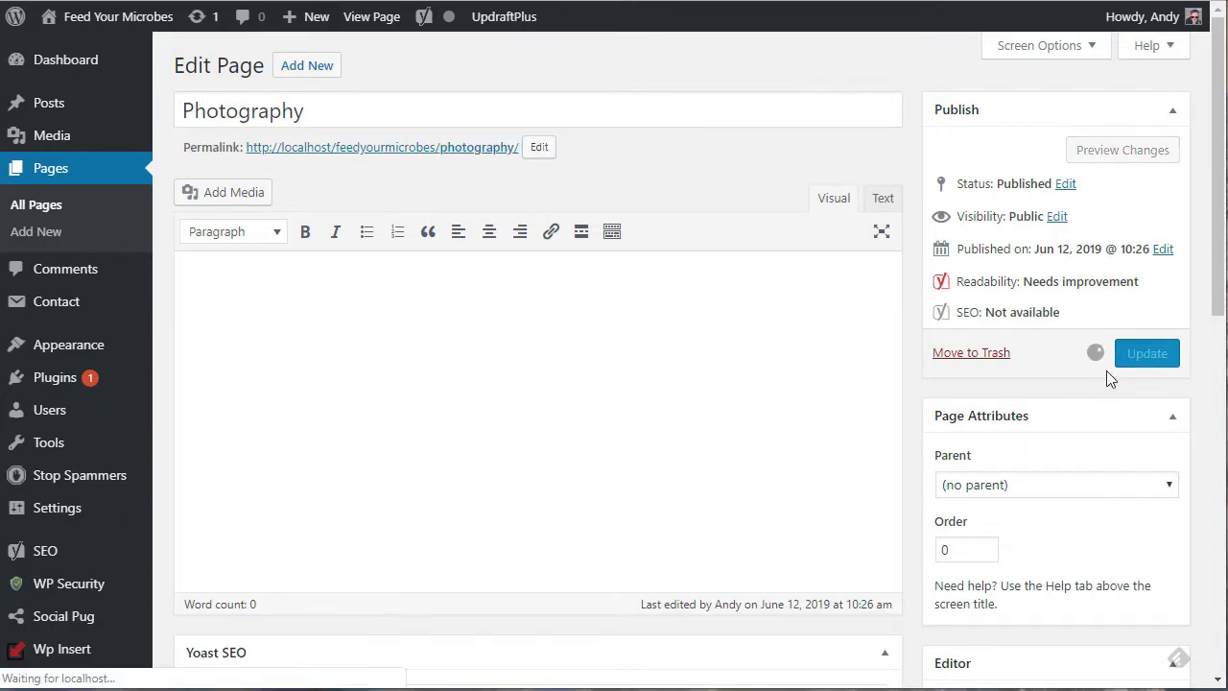
Create a new page titled "Portraits" with Photography as its parent and publish it.
click(18, 205)
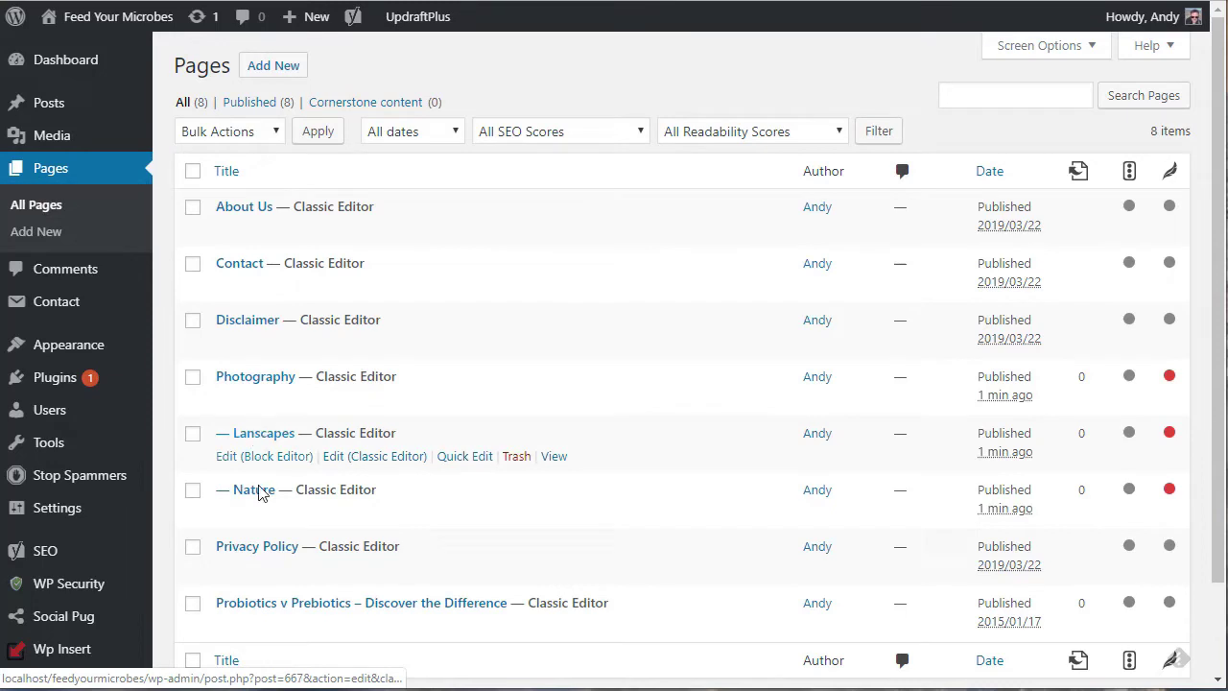
click(273, 63)
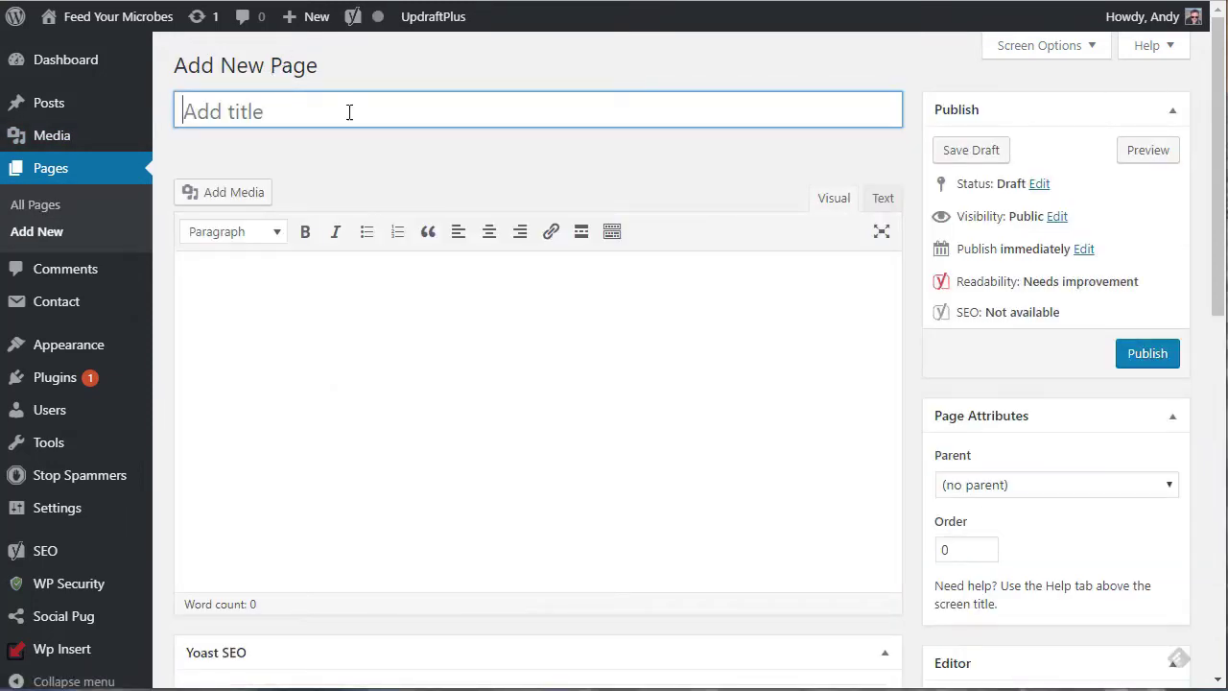
text(Portraity)
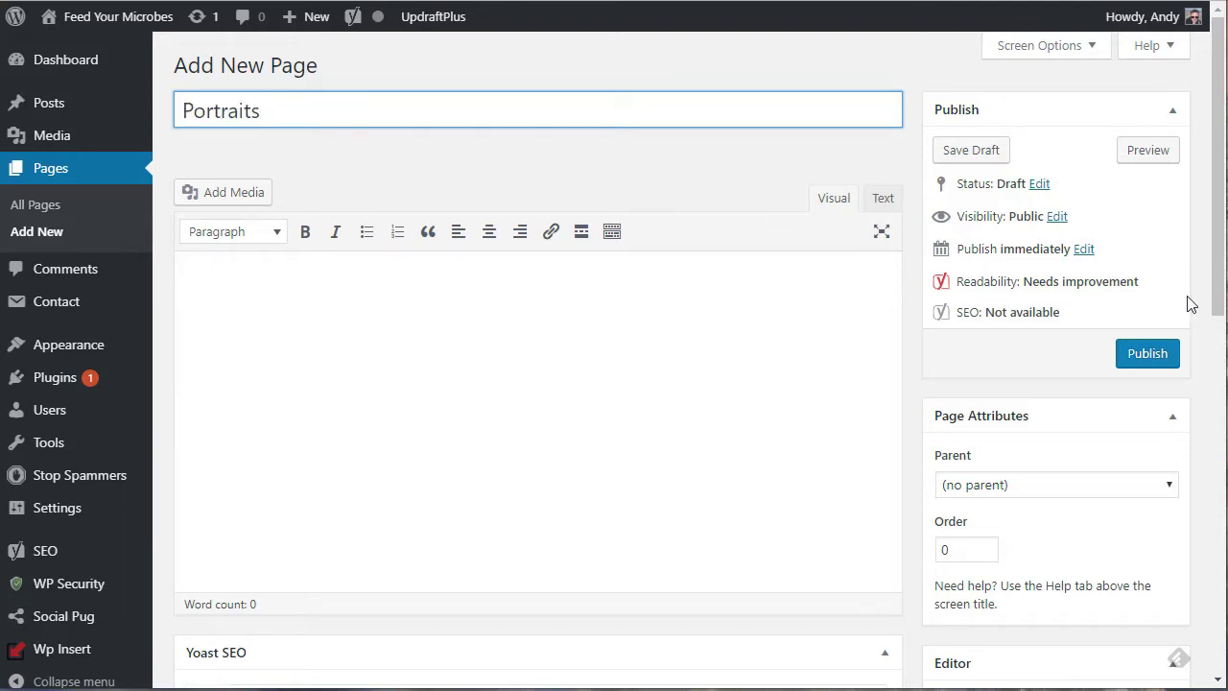
click(1055, 488)
click(1034, 588)
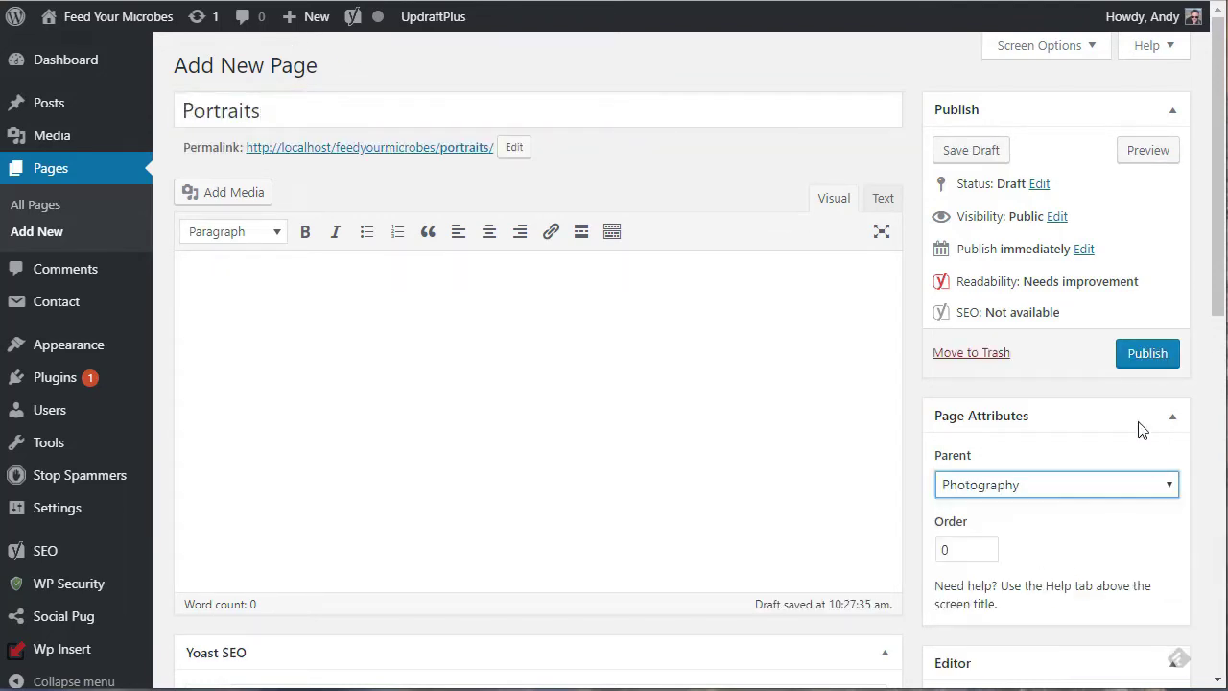
click(1149, 357)
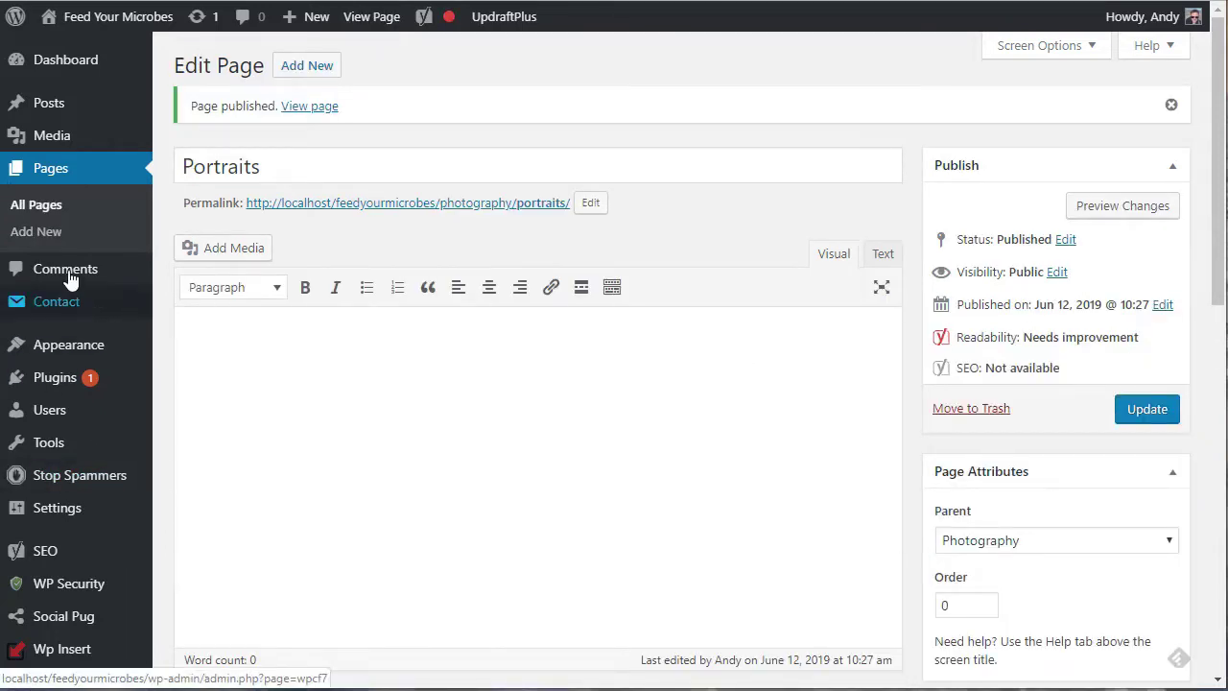
From the list of all pages, open the live Photography, Lanscapes, Nature and Portraits pages in separate browser tabs.
click(39, 211)
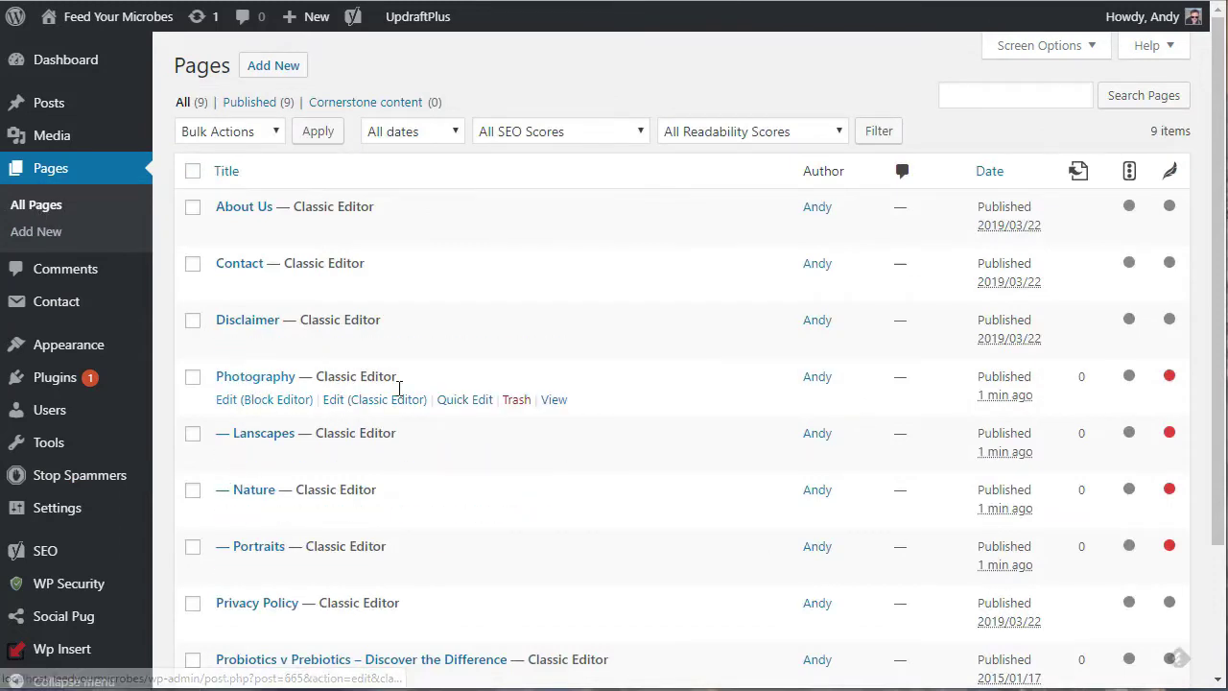
click(554, 399)
click(554, 458)
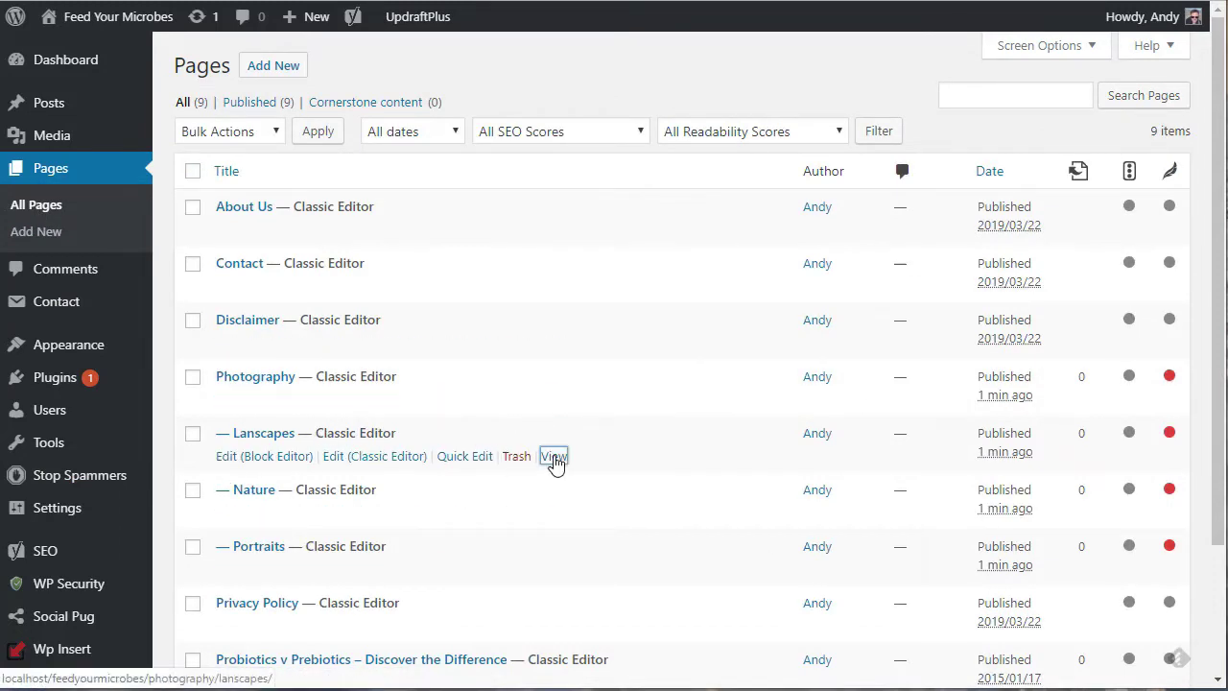
click(549, 514)
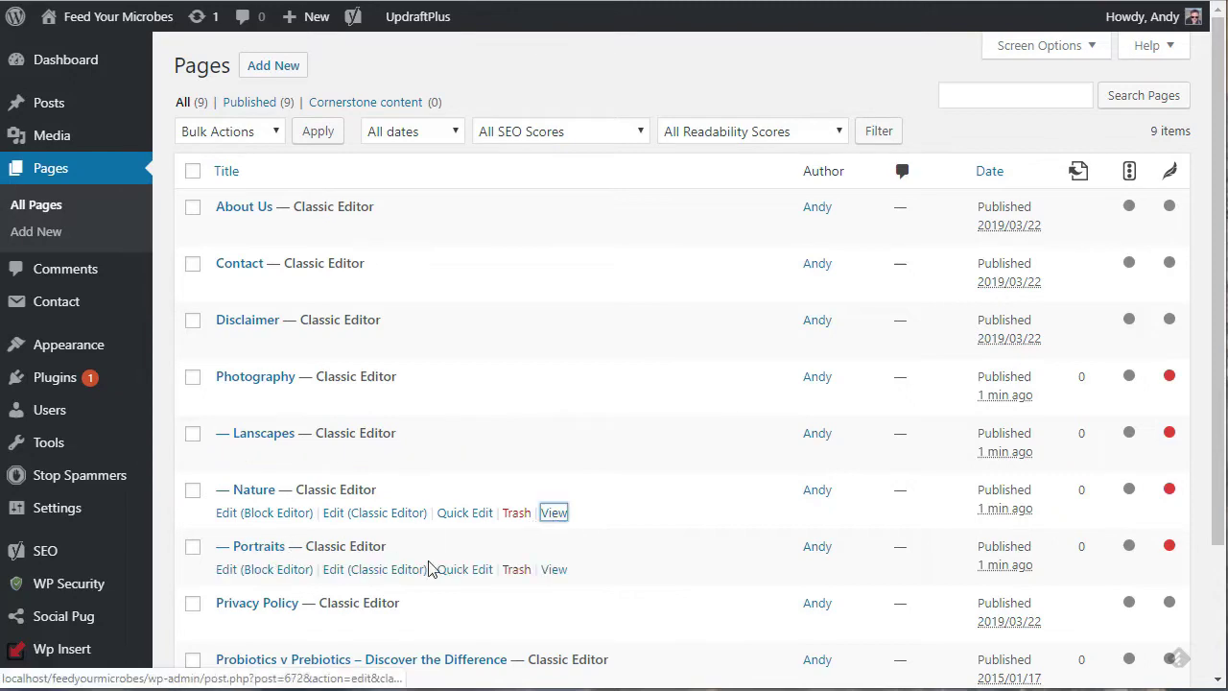
click(553, 570)
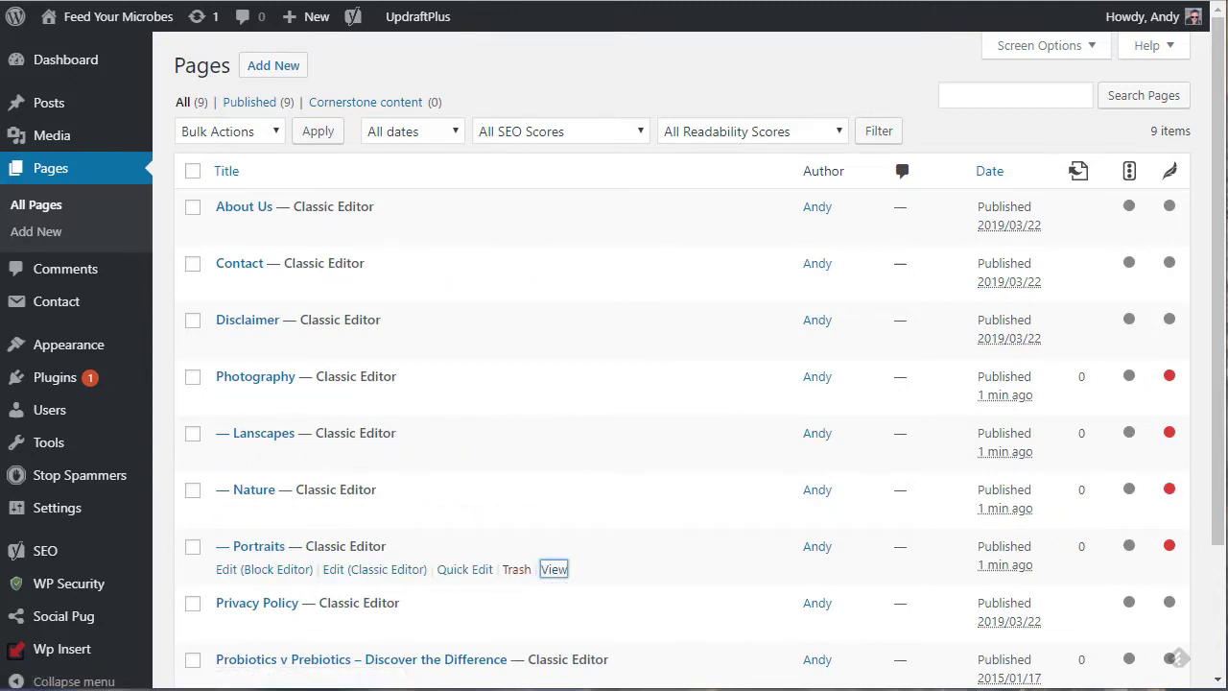
Leave full-screen view, show the live Photography page, and examine the domain and page slug in its URL.
key(F11)
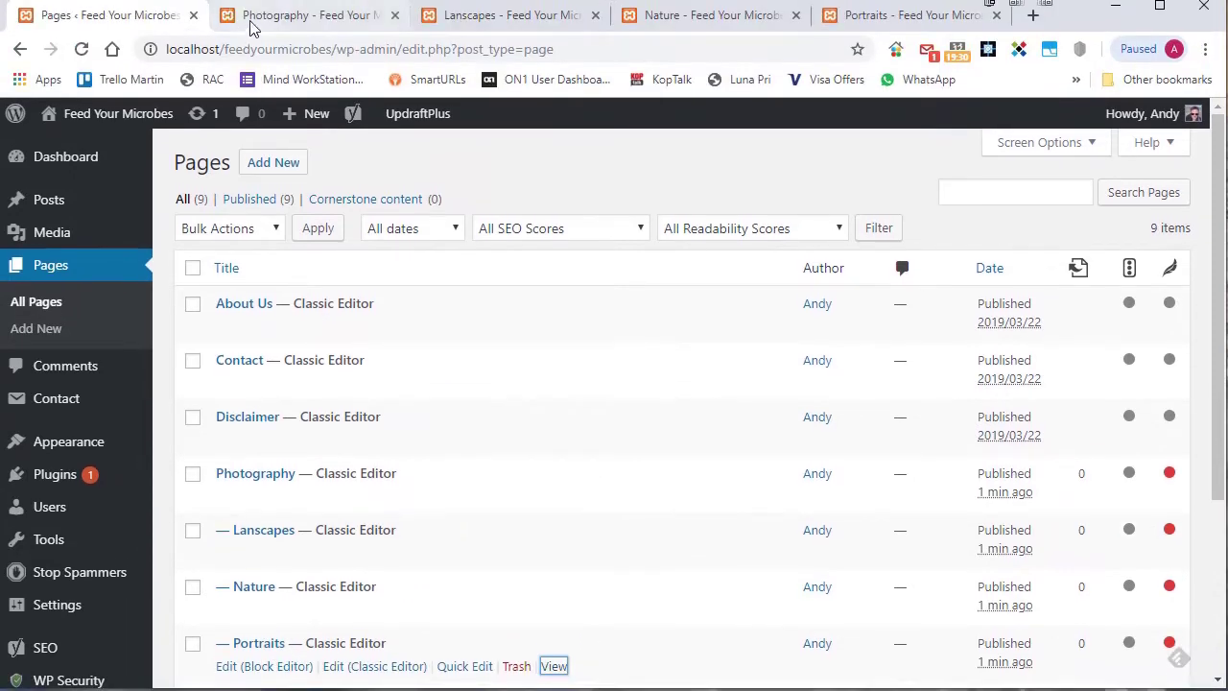
click(251, 26)
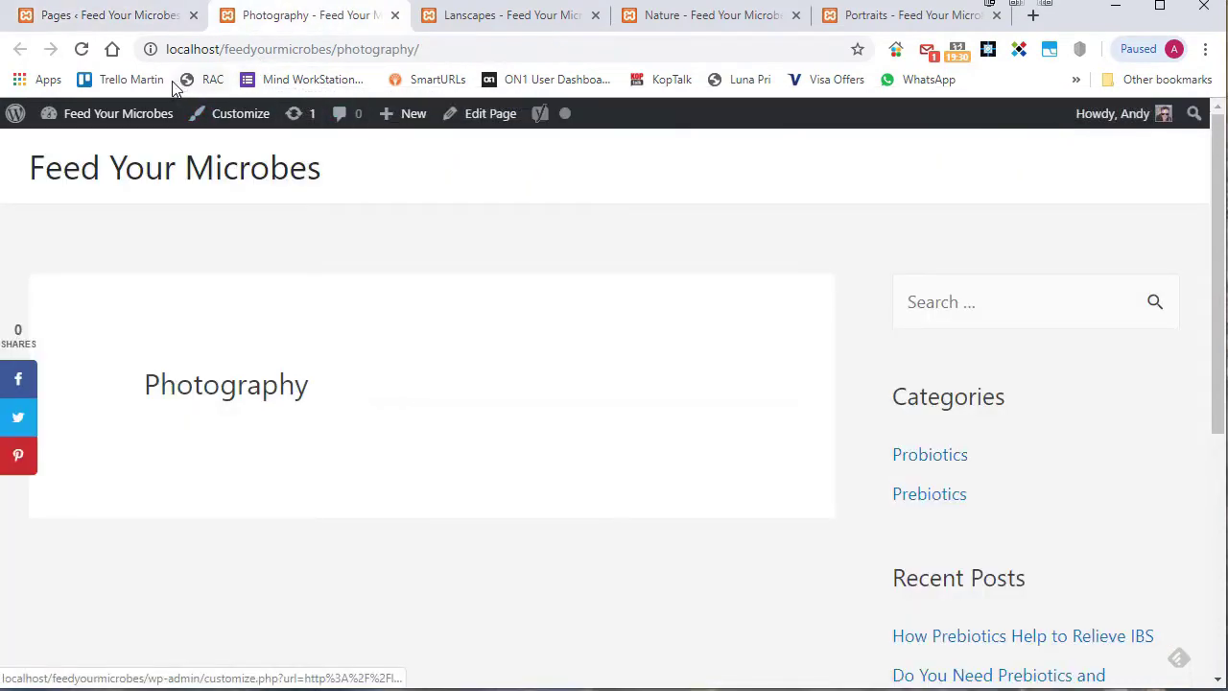
drag(166, 50, 223, 50)
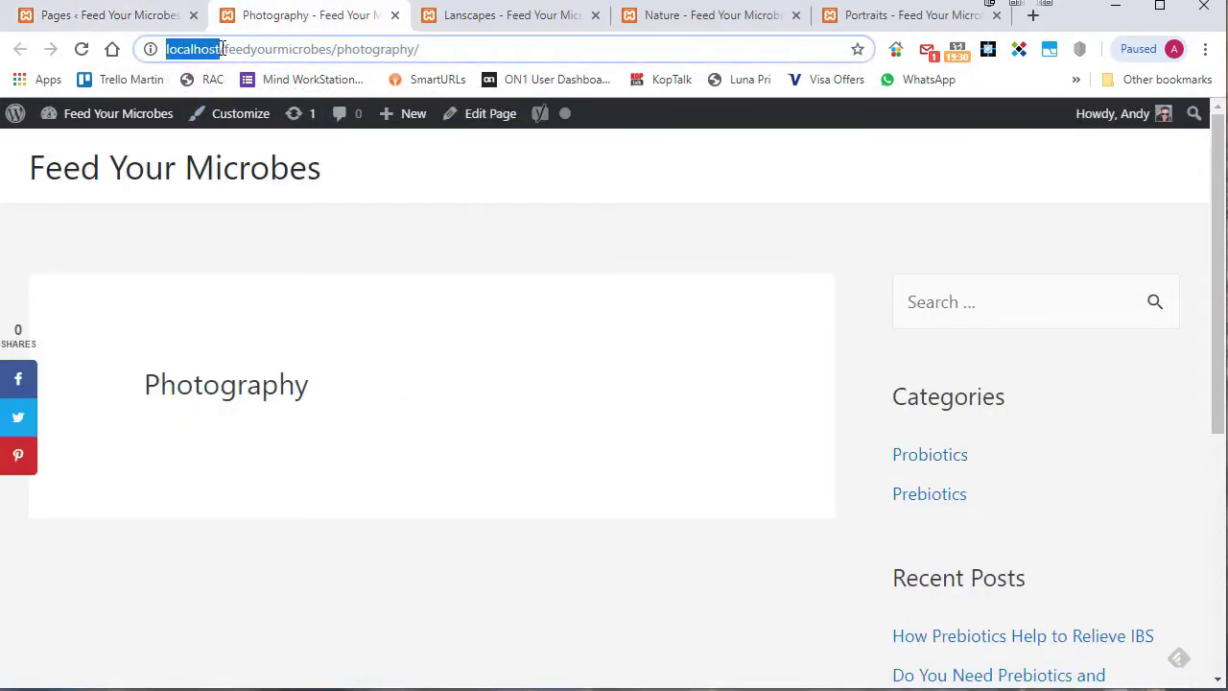
click(160, 43)
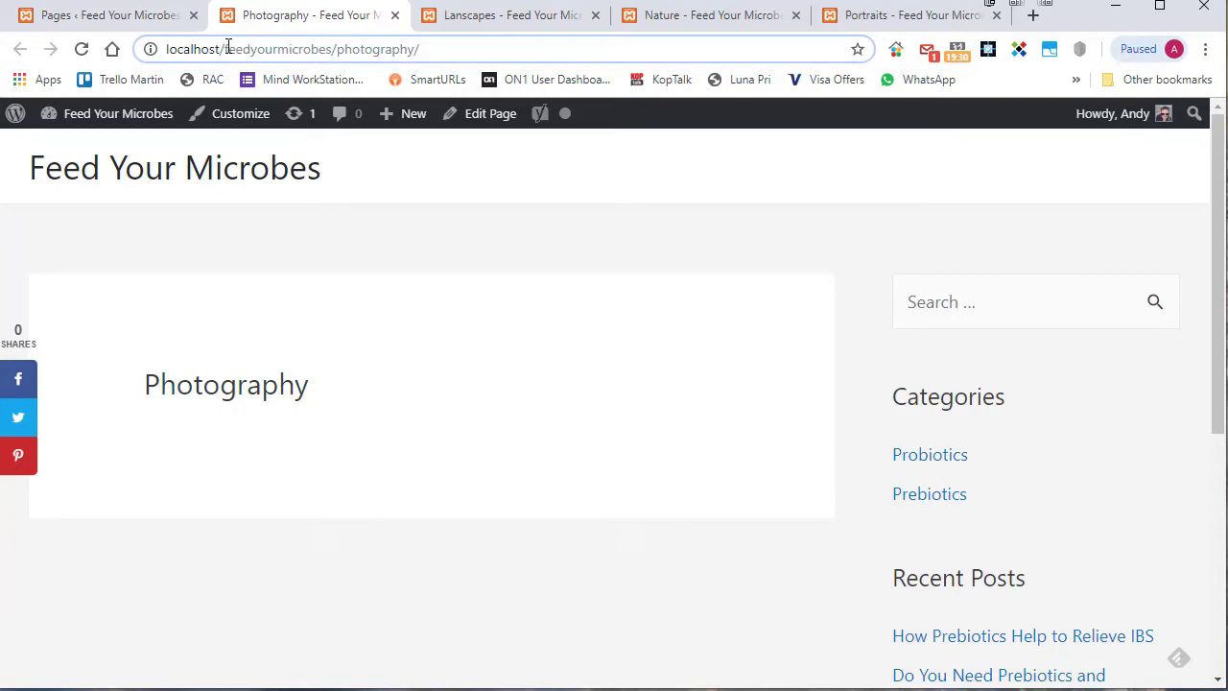
drag(331, 49, 117, 49)
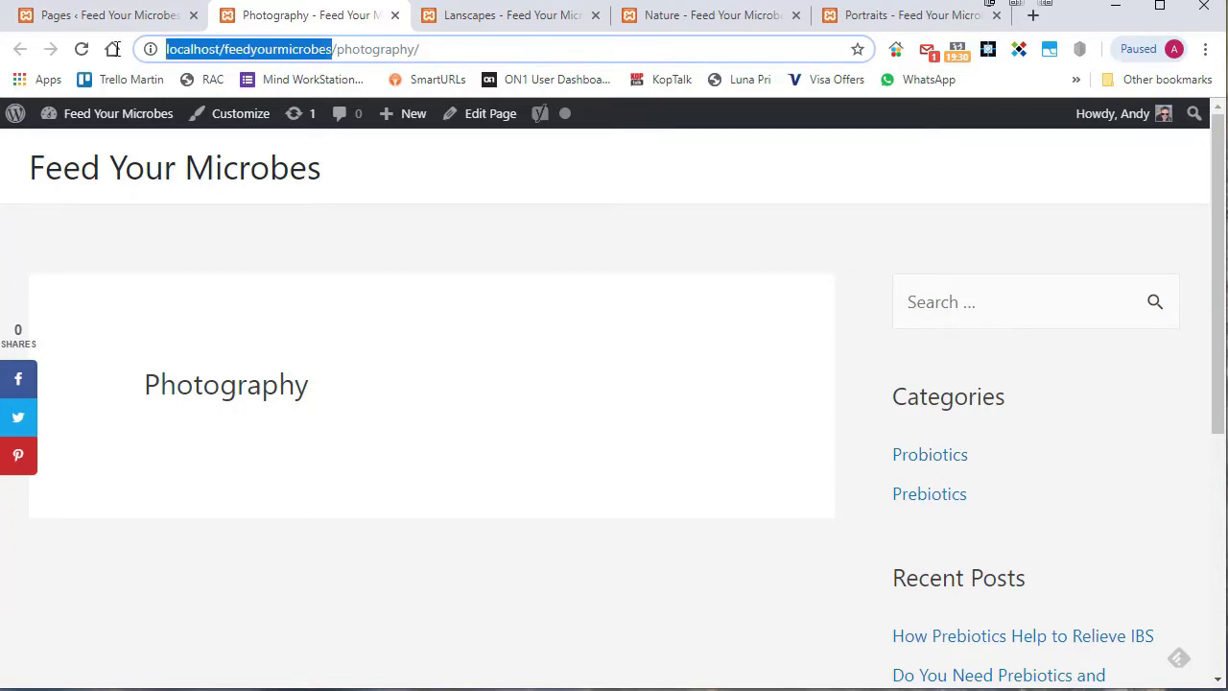
click(390, 53)
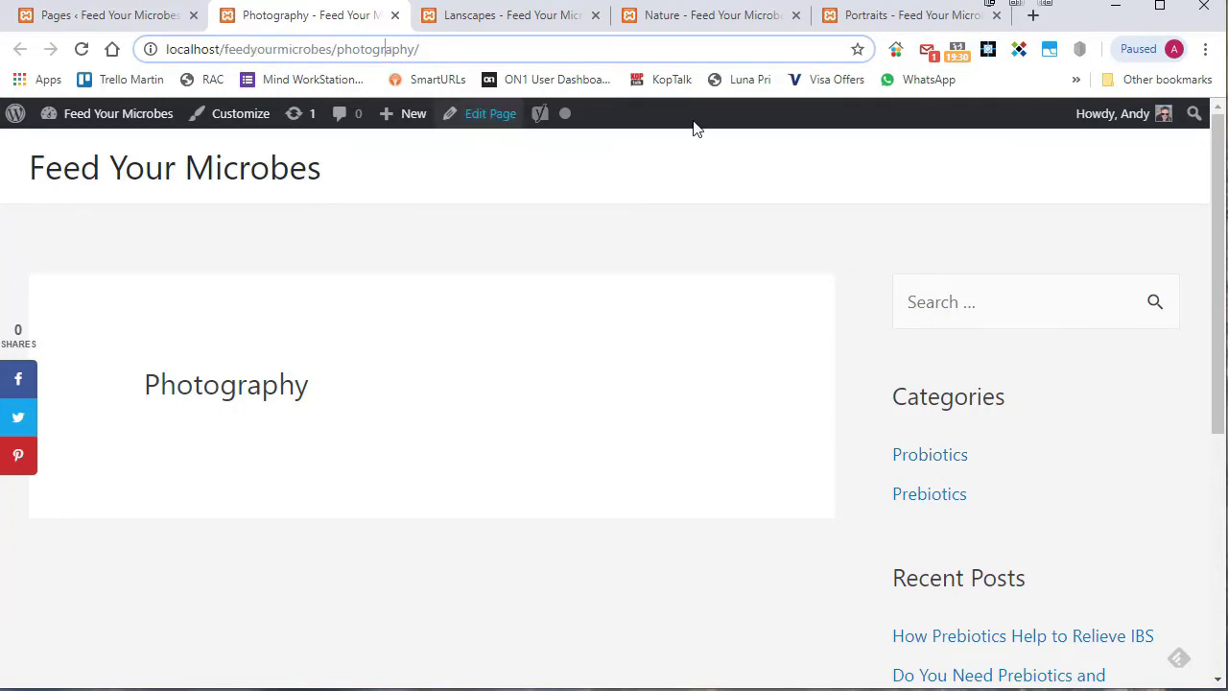
View the live Lanscapes, Nature and Portraits pages in turn and examine how each URL nests under the parent slug.
click(530, 29)
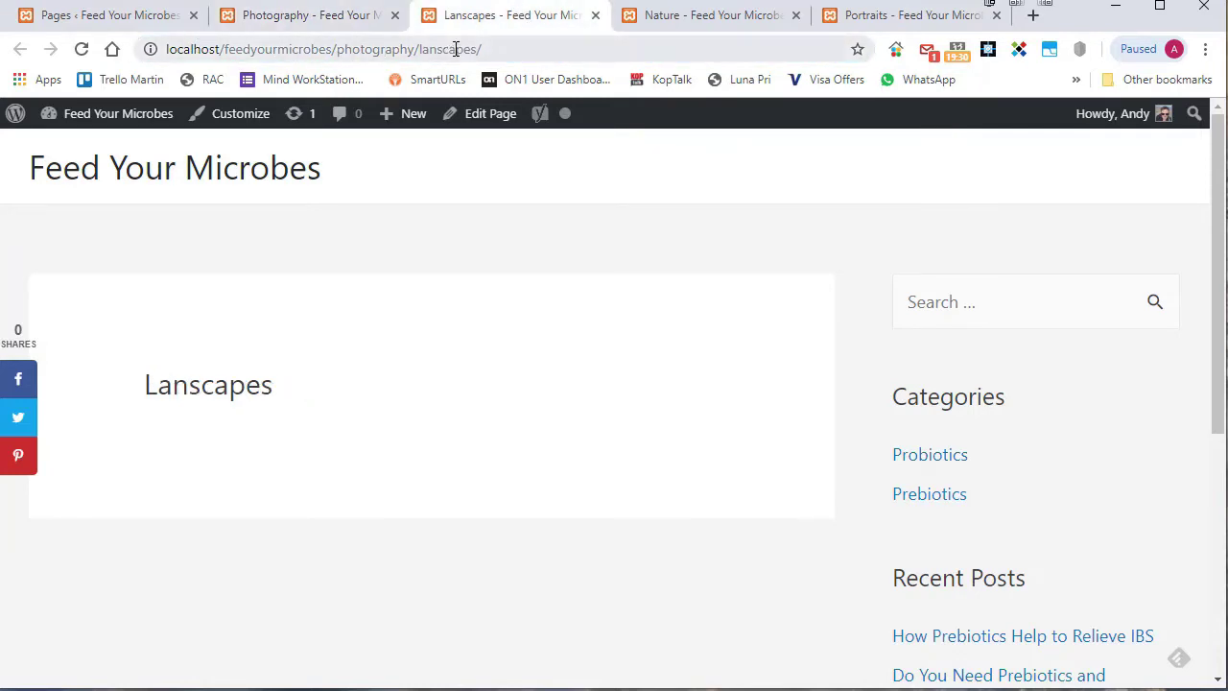
click(735, 17)
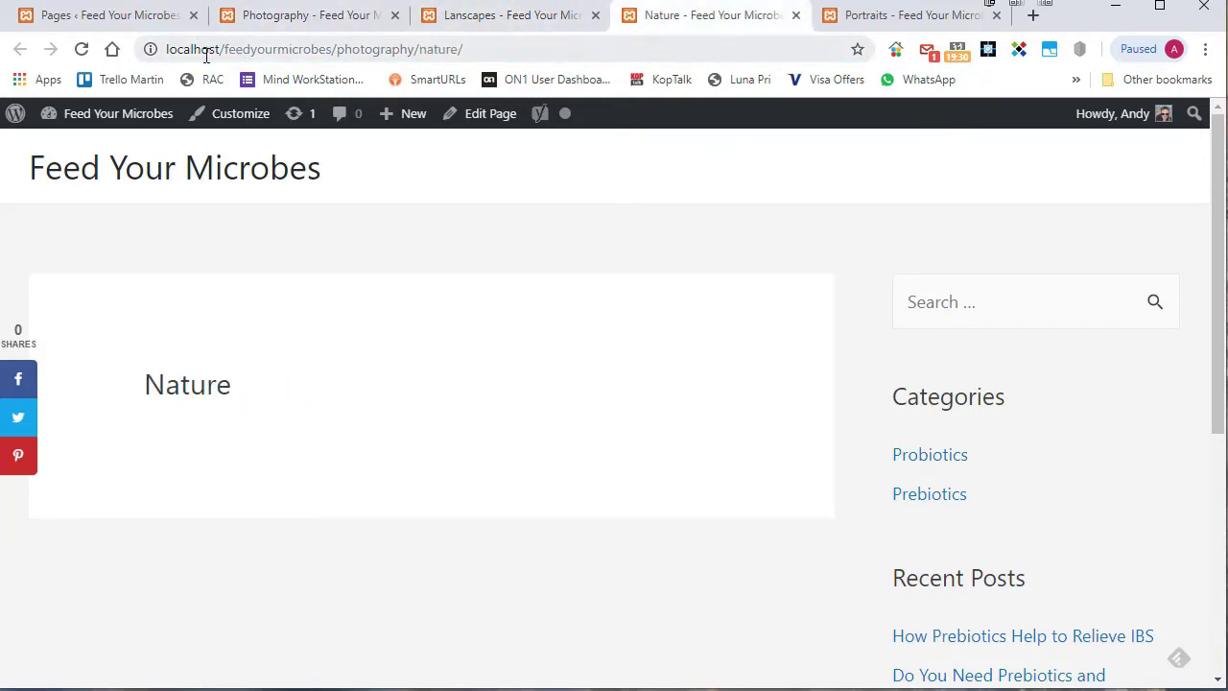
click(438, 48)
click(844, 19)
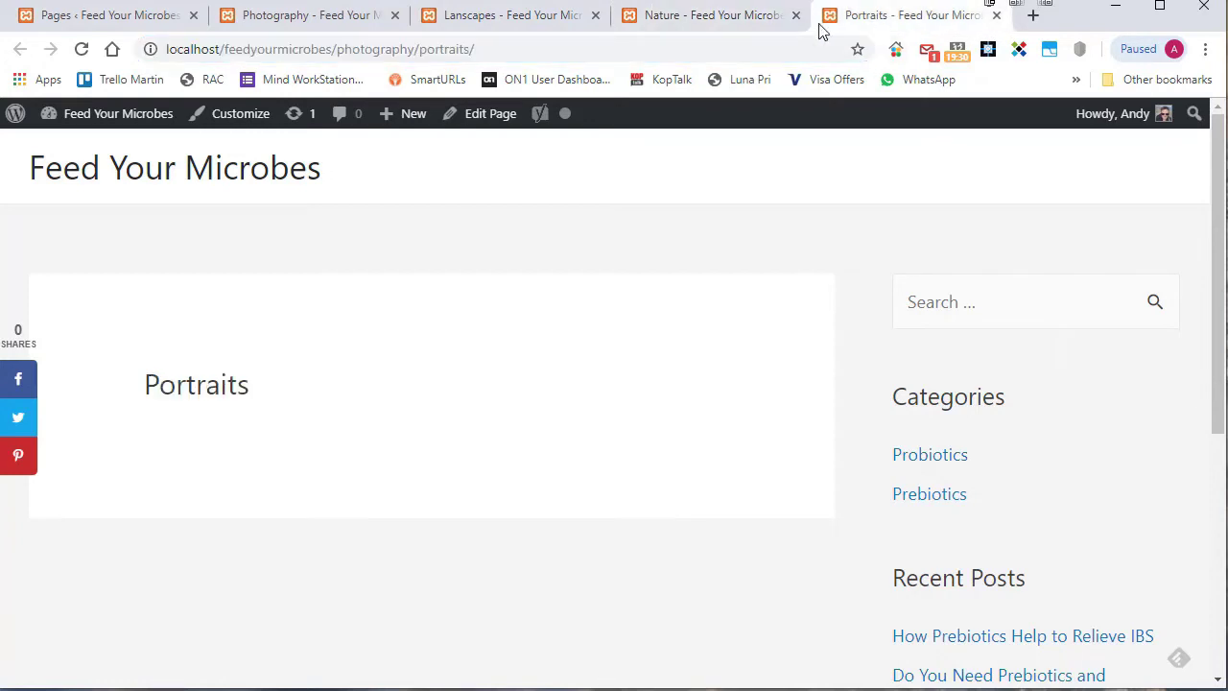
click(453, 58)
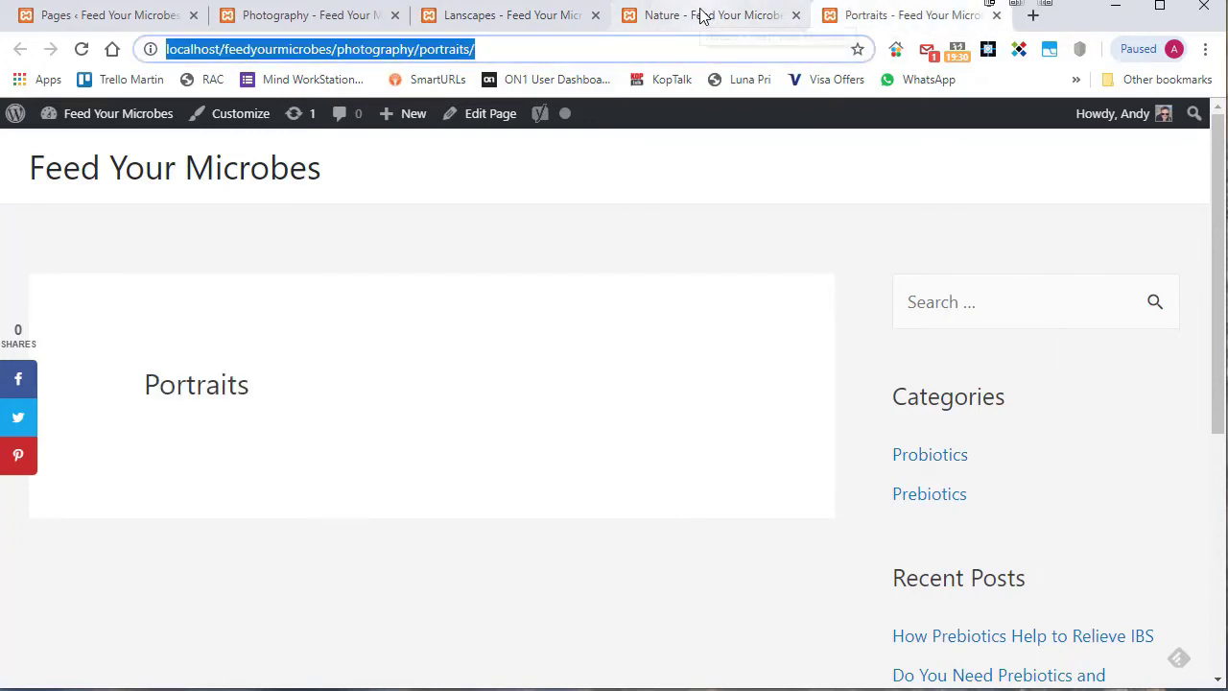
Highlight the parent slug "photography" in the Portraits URL and compare it with the Photography and Nature page URLs.
click(377, 50)
double_click(377, 50)
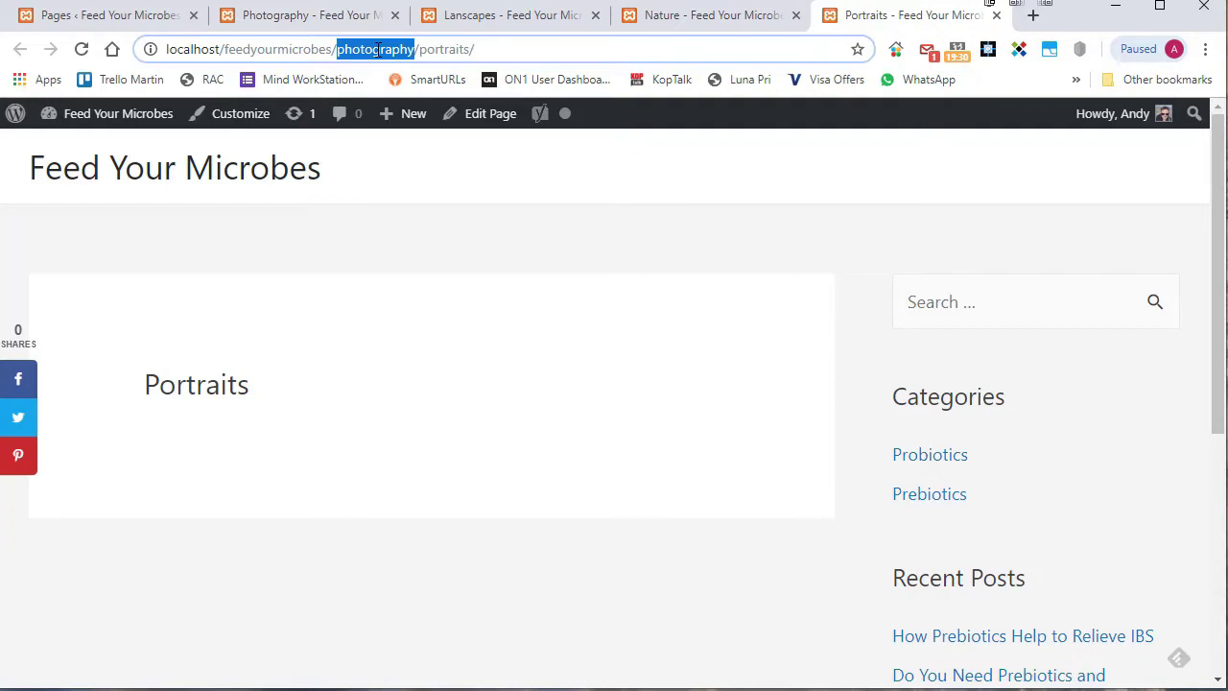
click(508, 17)
click(365, 15)
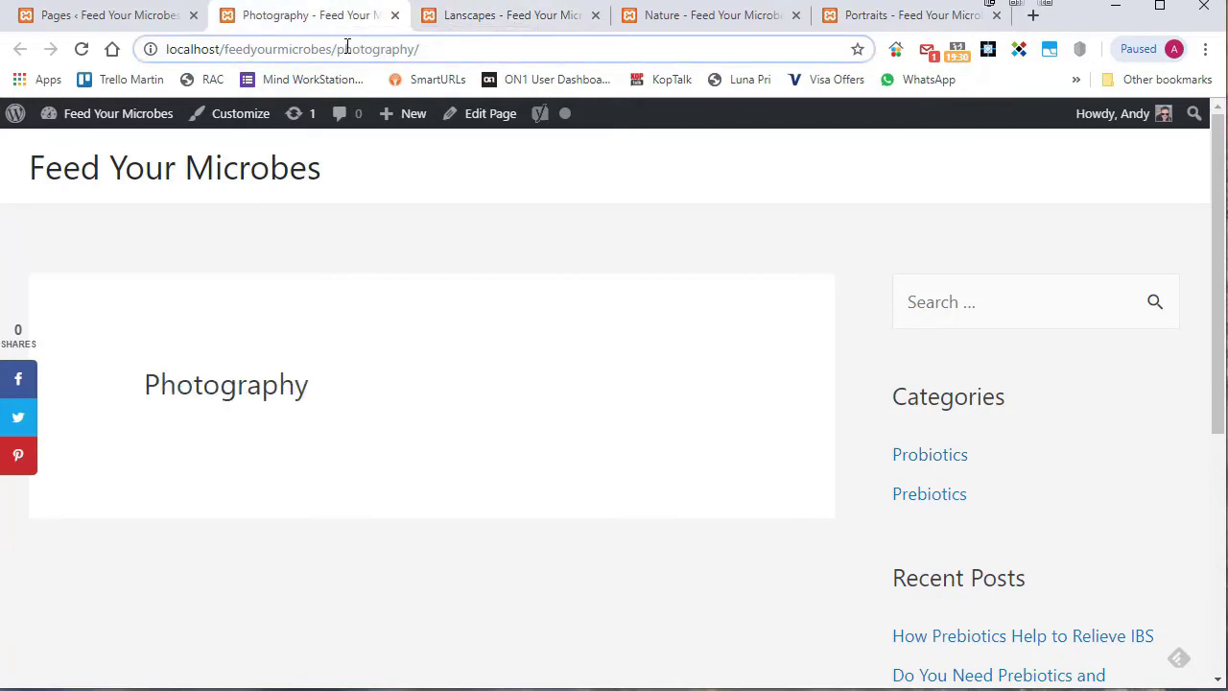
click(706, 16)
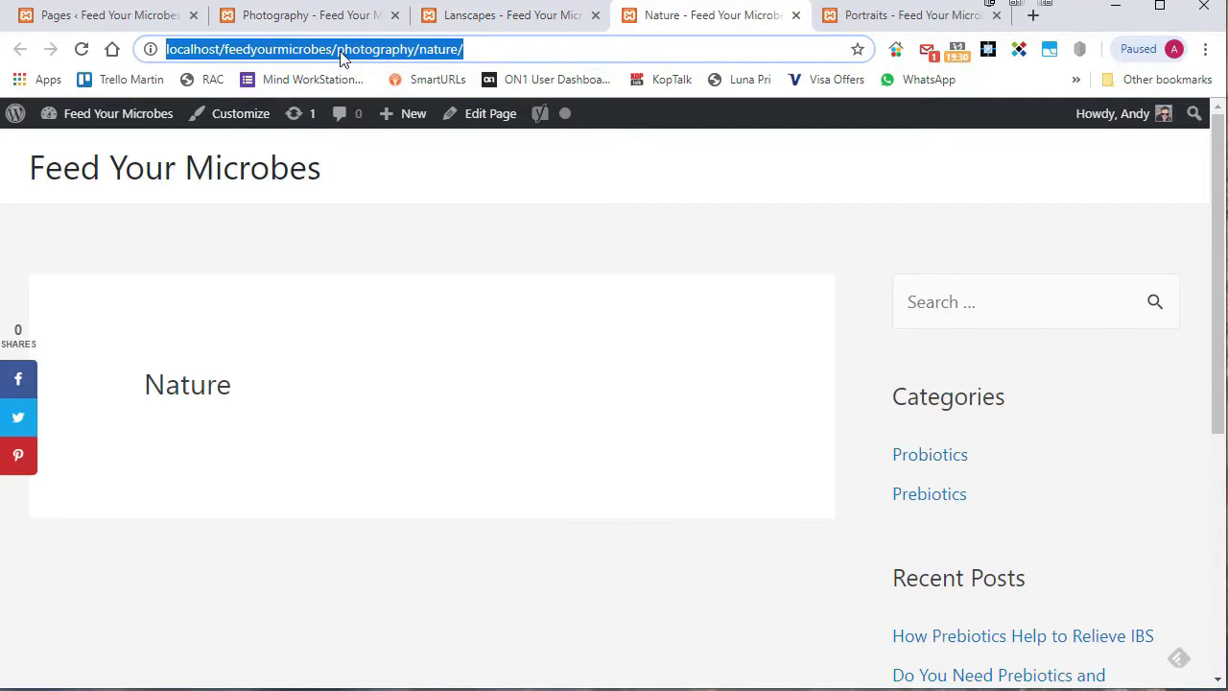
click(941, 14)
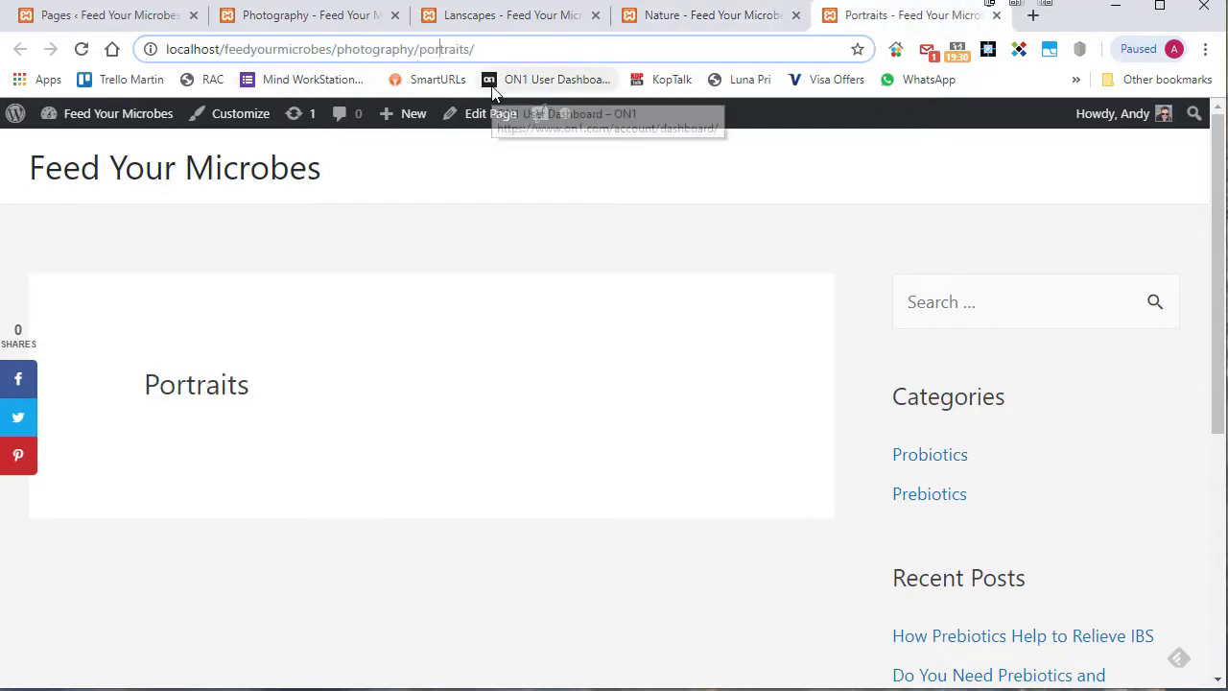
Switch to Notepad, undo the list of photography URLs, and enter the example address "mysite.com/AboutUs".
key(alt+Tab)
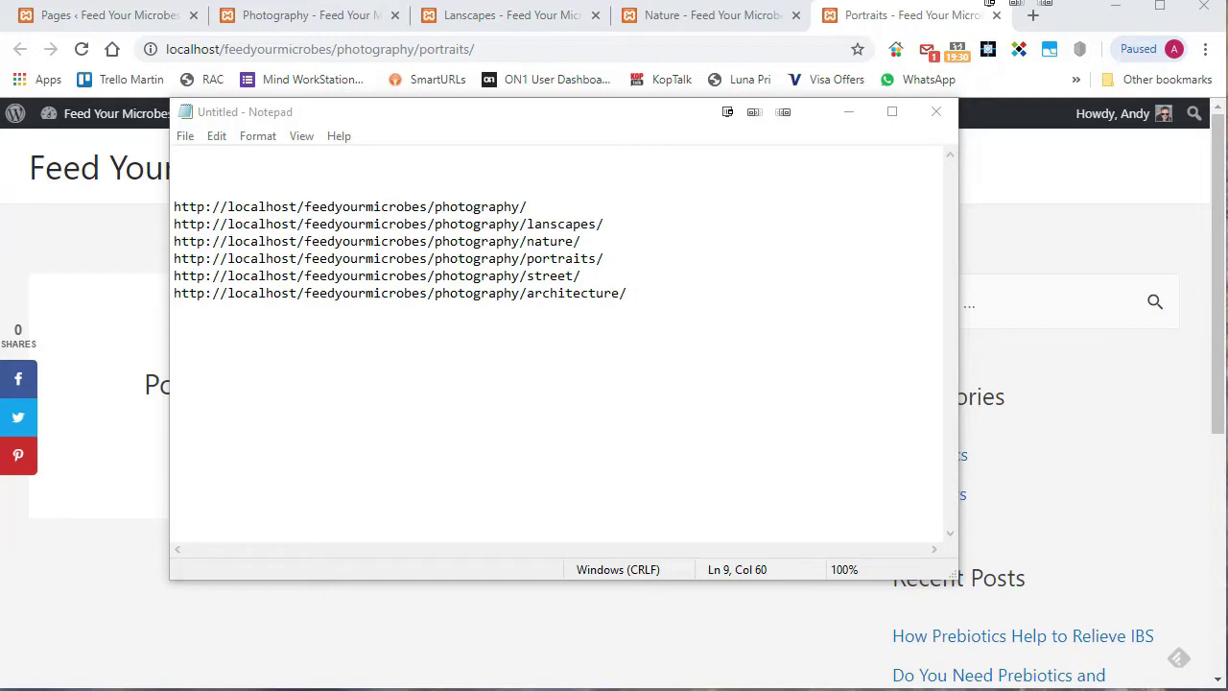
key(ctrl+z)
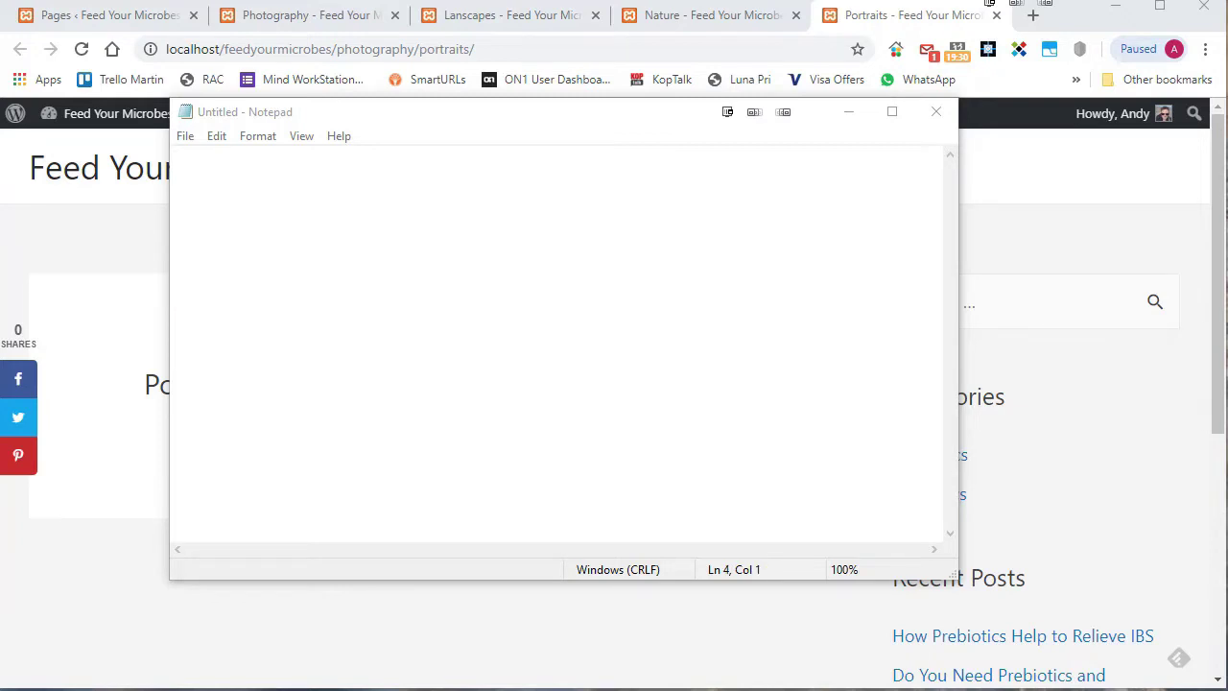
click(314, 237)
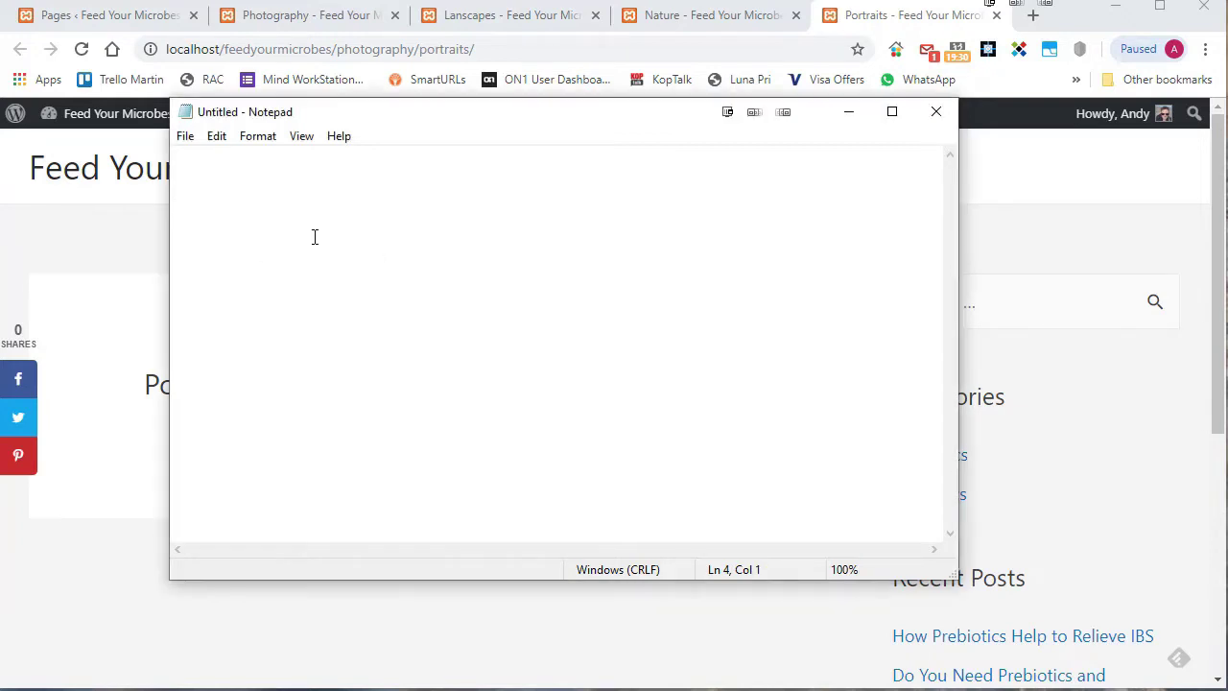
text(mysite.com/AboutUs)
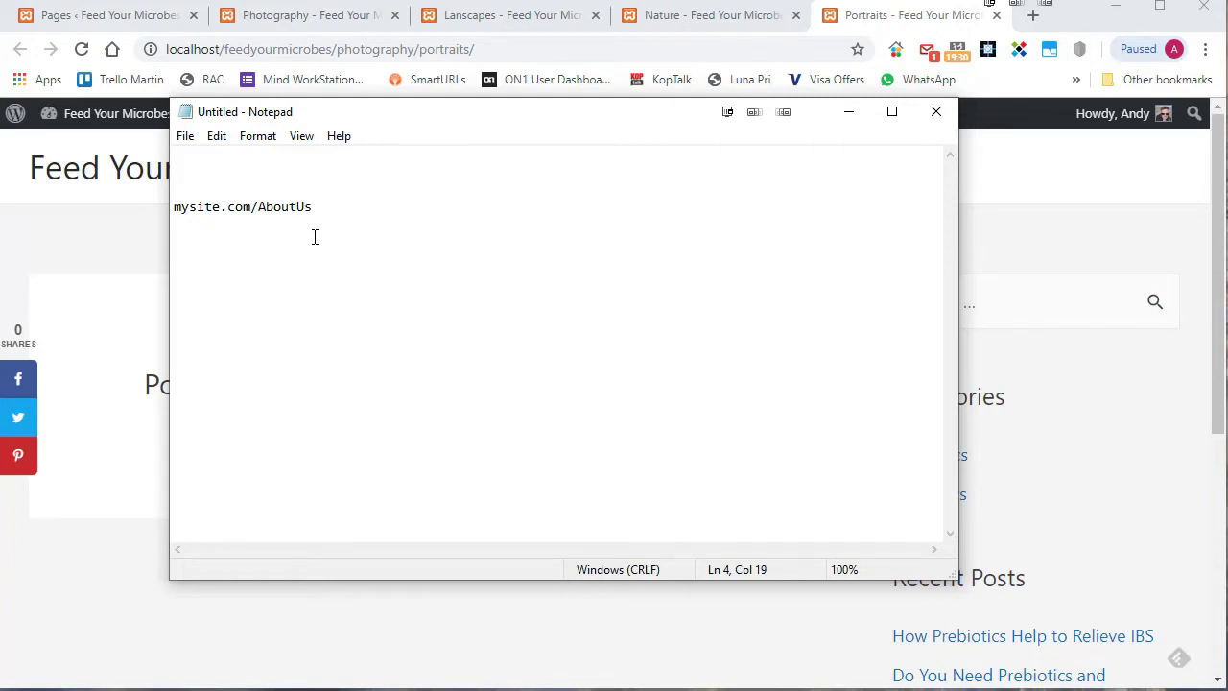
Copy the "mysite.com/AboutUs" line onto three lines below, appending a slash and a different team member's first name to each.
key(Return)
key(shift+End)
key(ctrl+c)
key(Down)
key(ctrl+v)
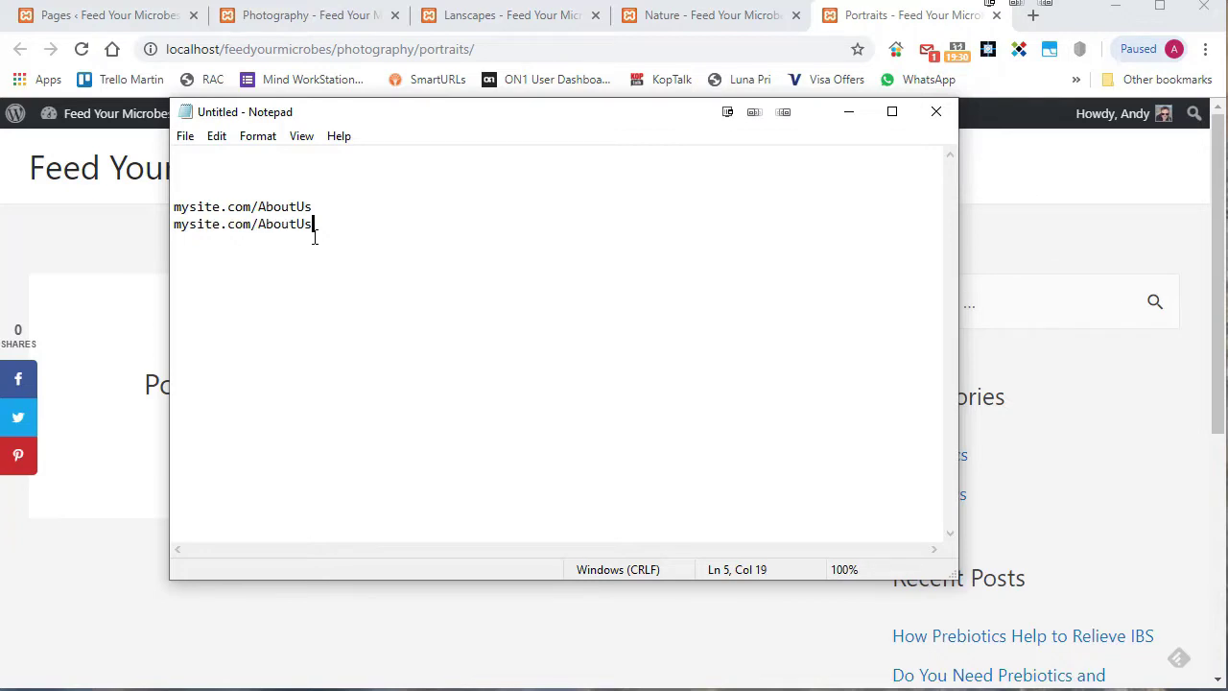
text(/John)
key(ctrl+v)
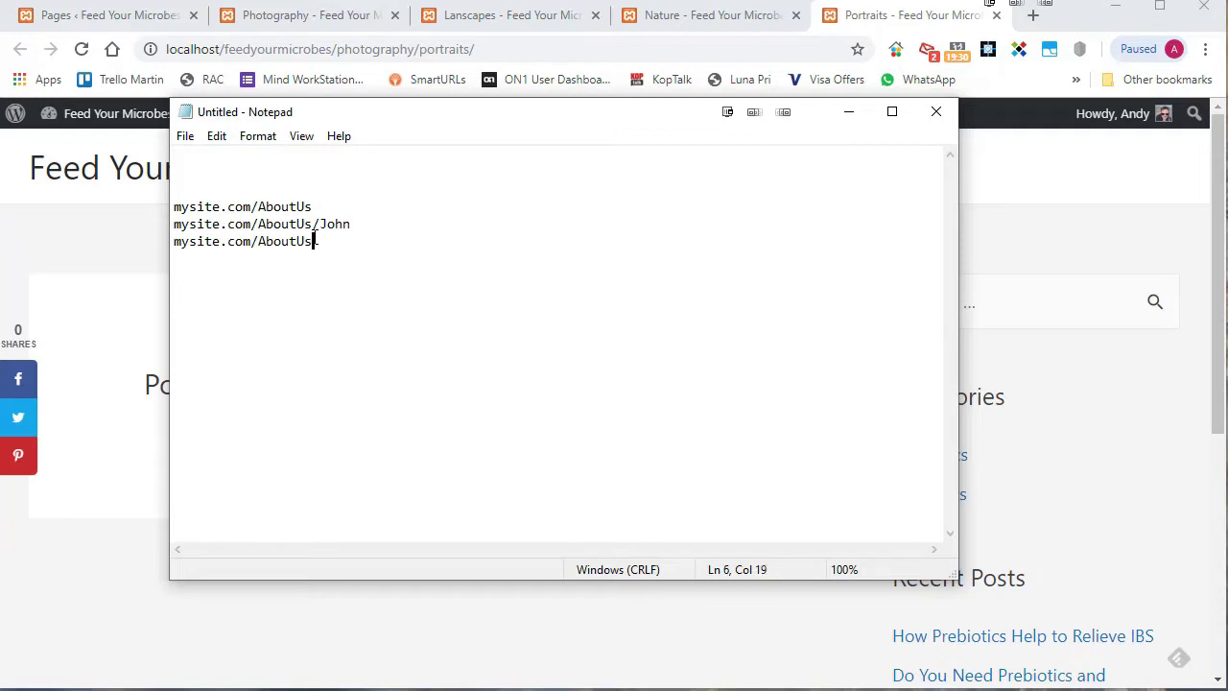
text(/Julie)
key(Return)
key(ctrl+v)
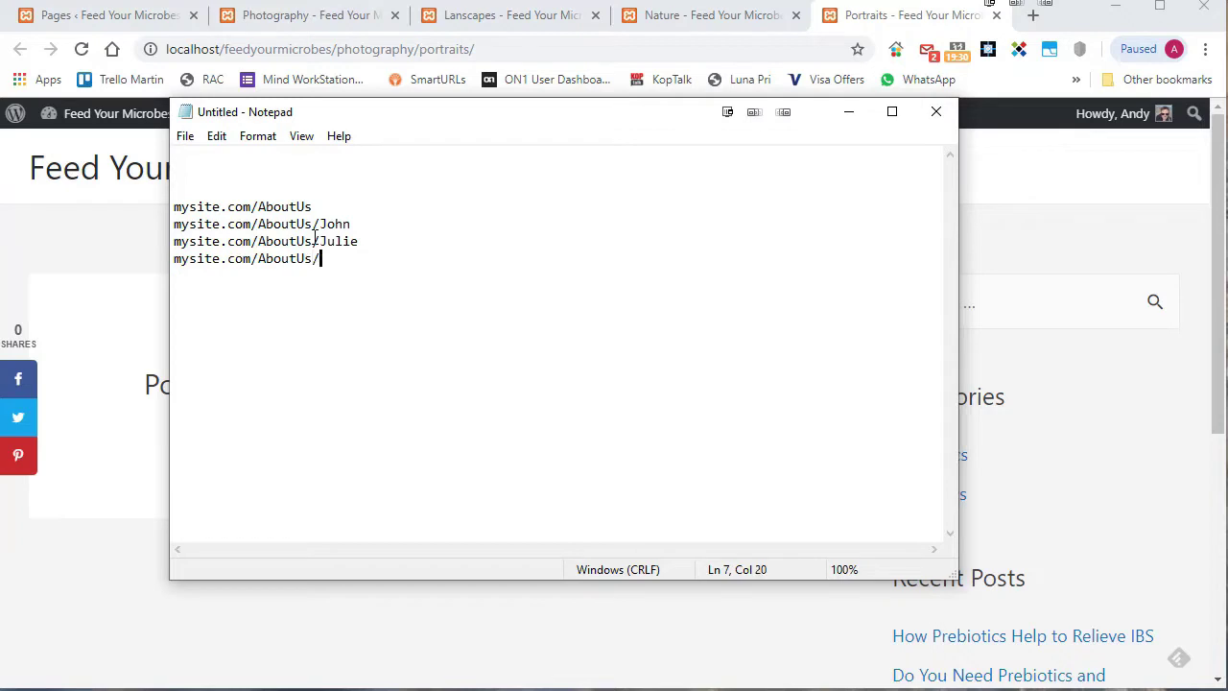
text(/Edith)
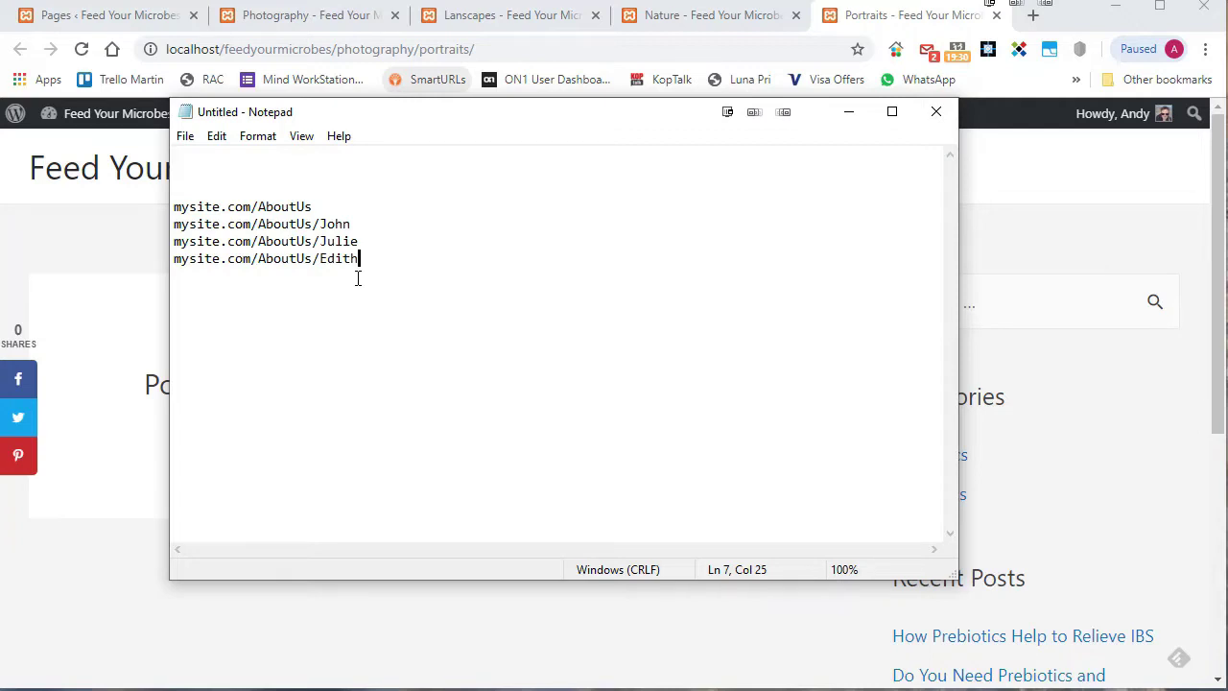
Close Notepad without saving the example URLs and return to the WordPress list of pages in the browser.
click(936, 112)
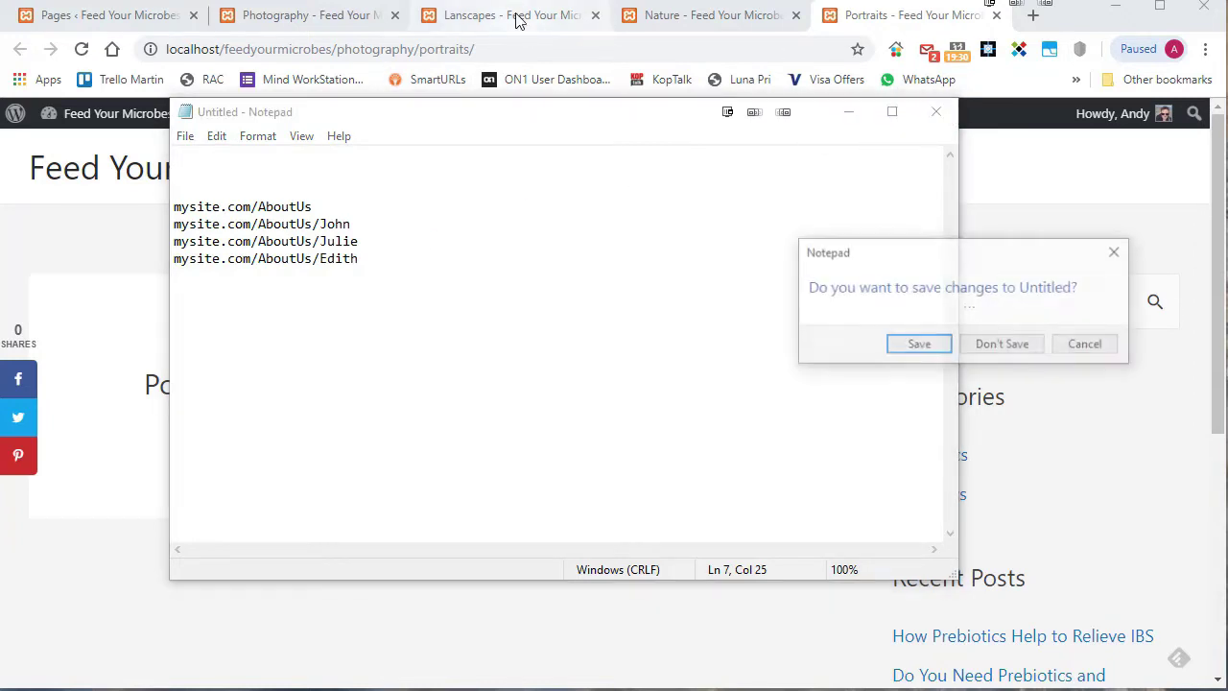
click(1003, 345)
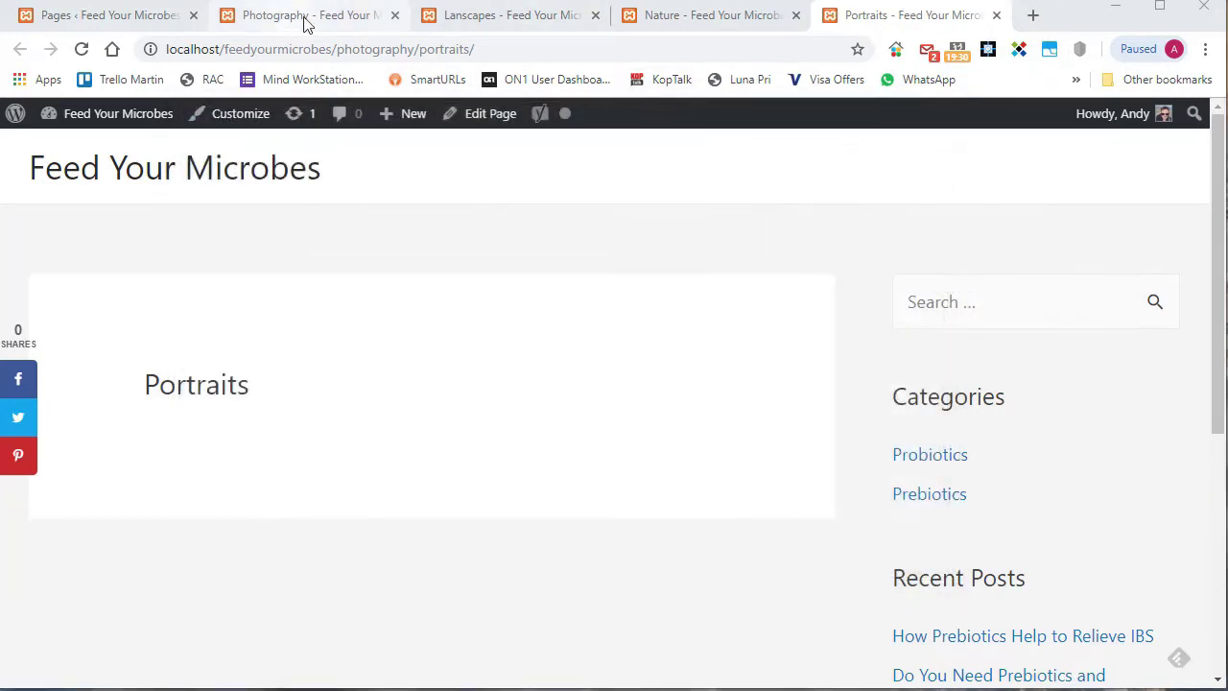
click(305, 19)
click(116, 16)
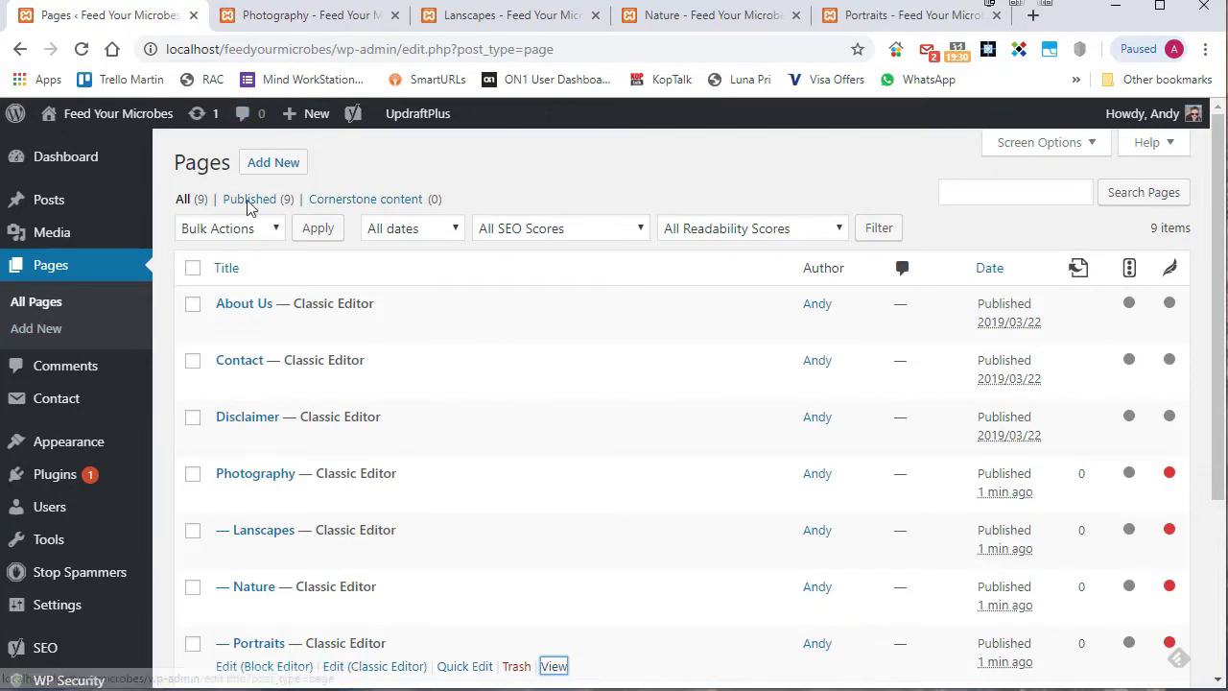
Create a new page titled with the first team member's first name, set About Us as its parent, and publish it.
click(261, 171)
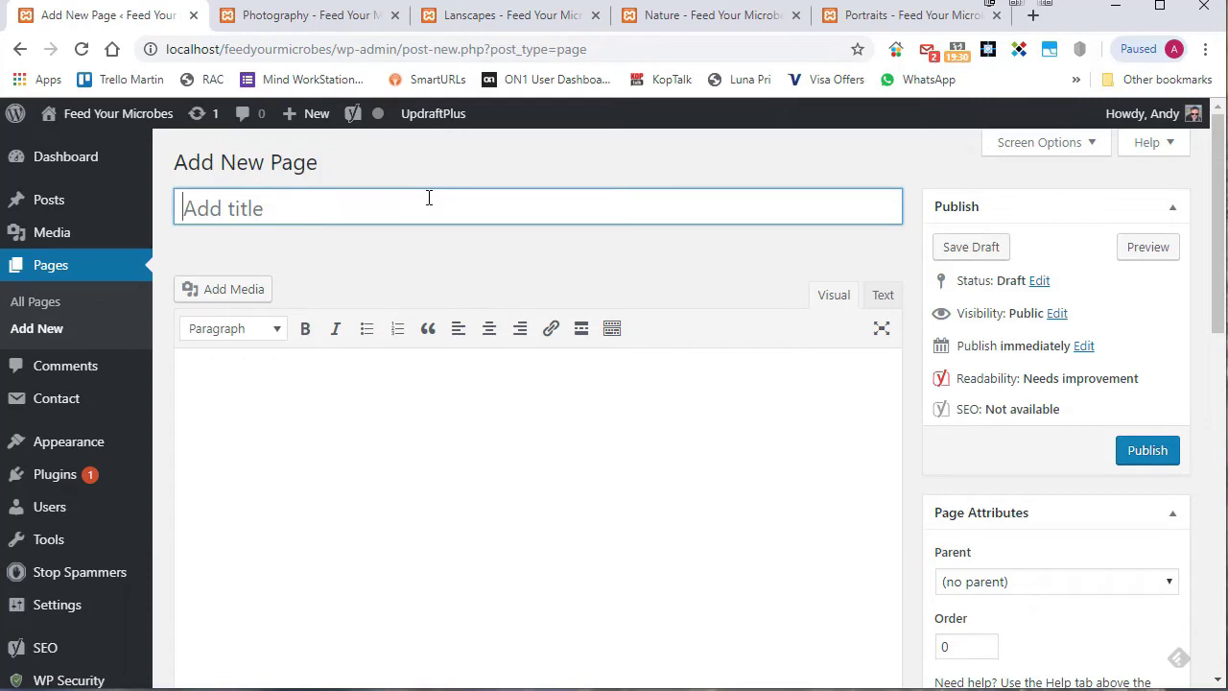
text(Jac)
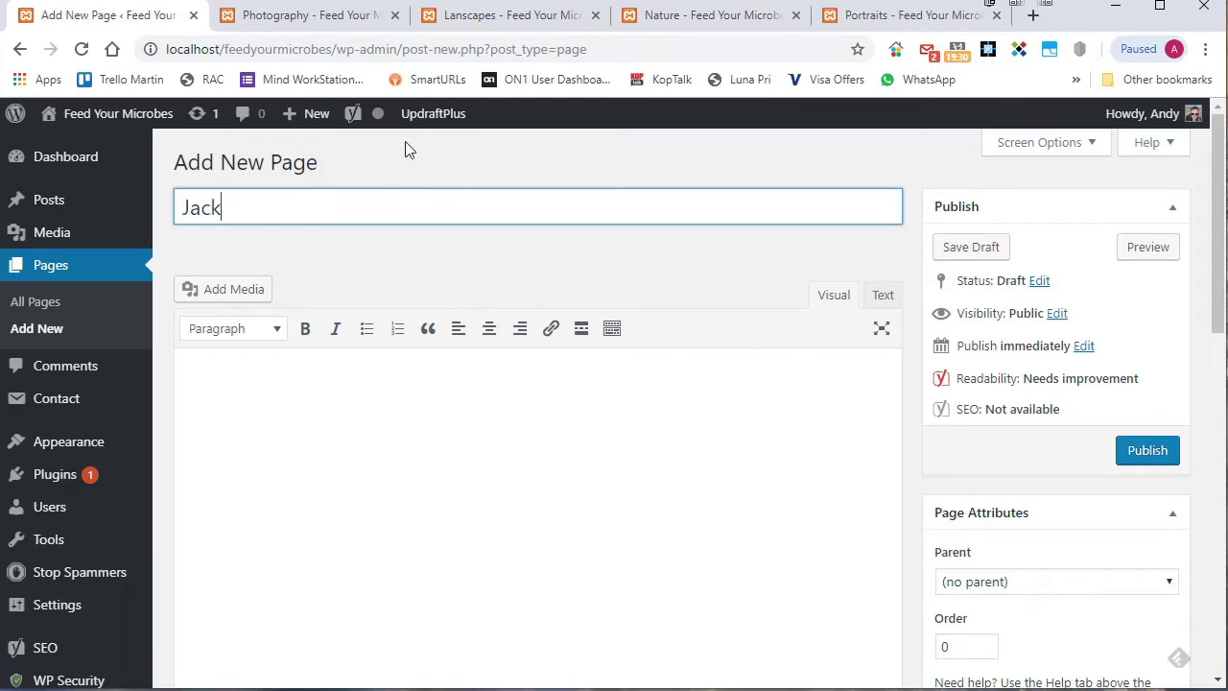
text(k)
click(1028, 589)
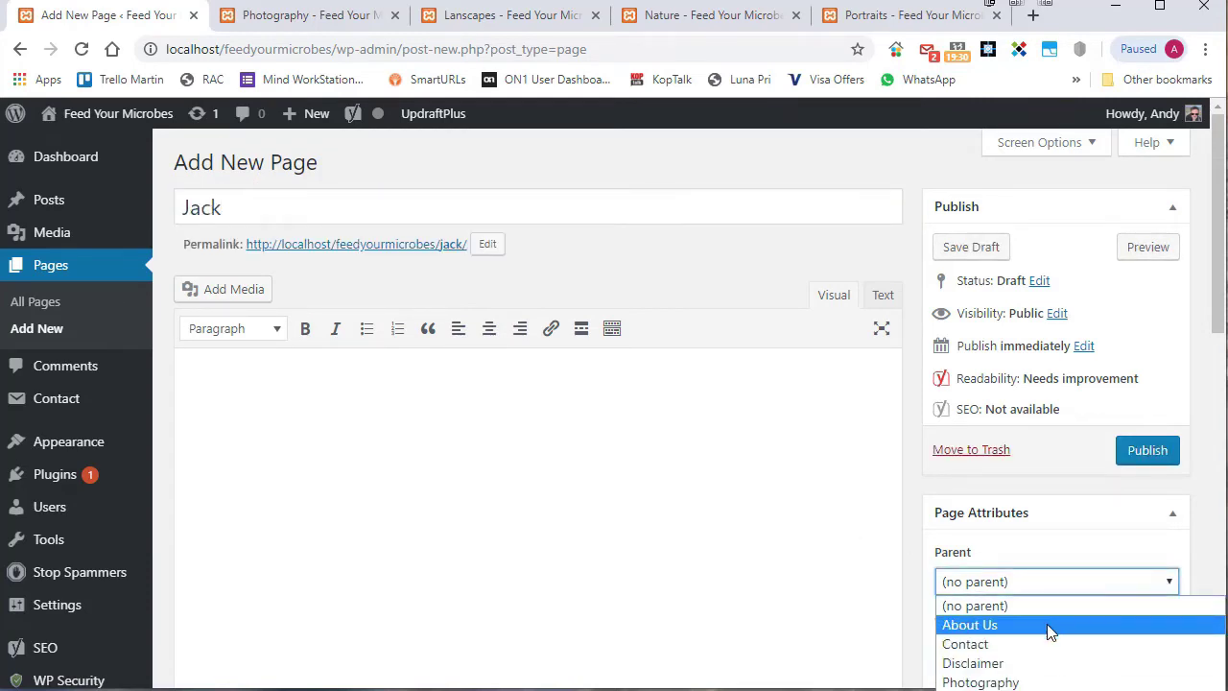
click(1048, 624)
click(1138, 459)
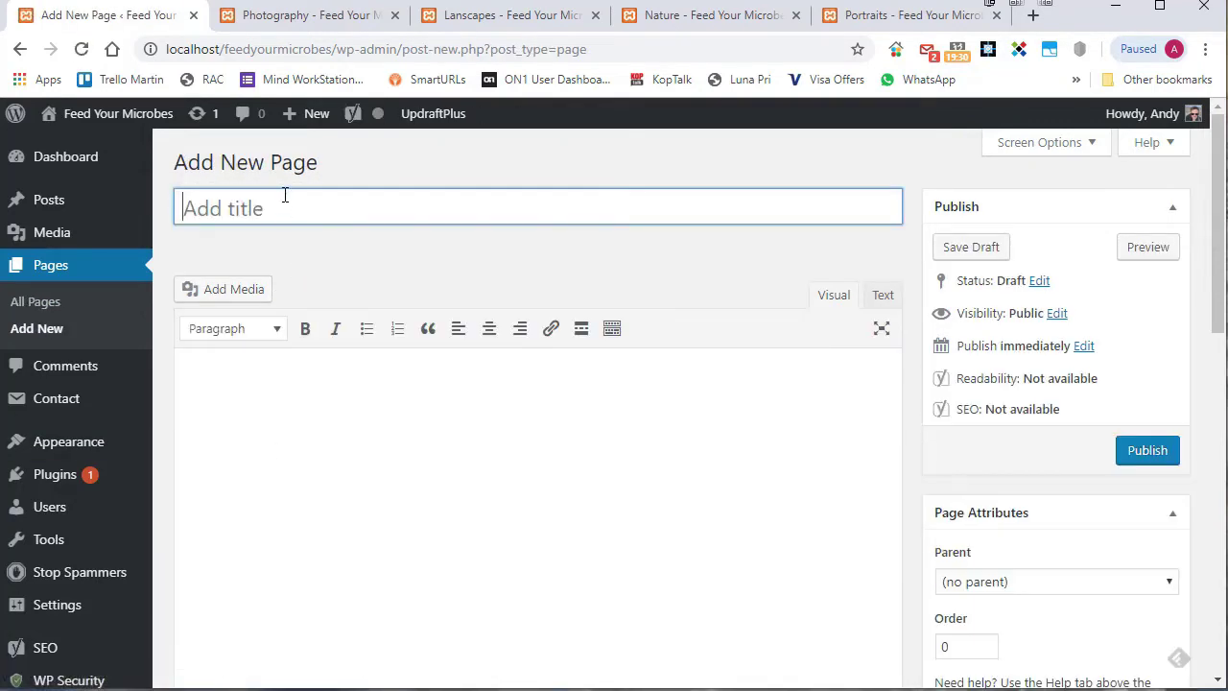
Create a second team member's page titled with their first name, with About Us as its parent, and publish it.
text(Julie)
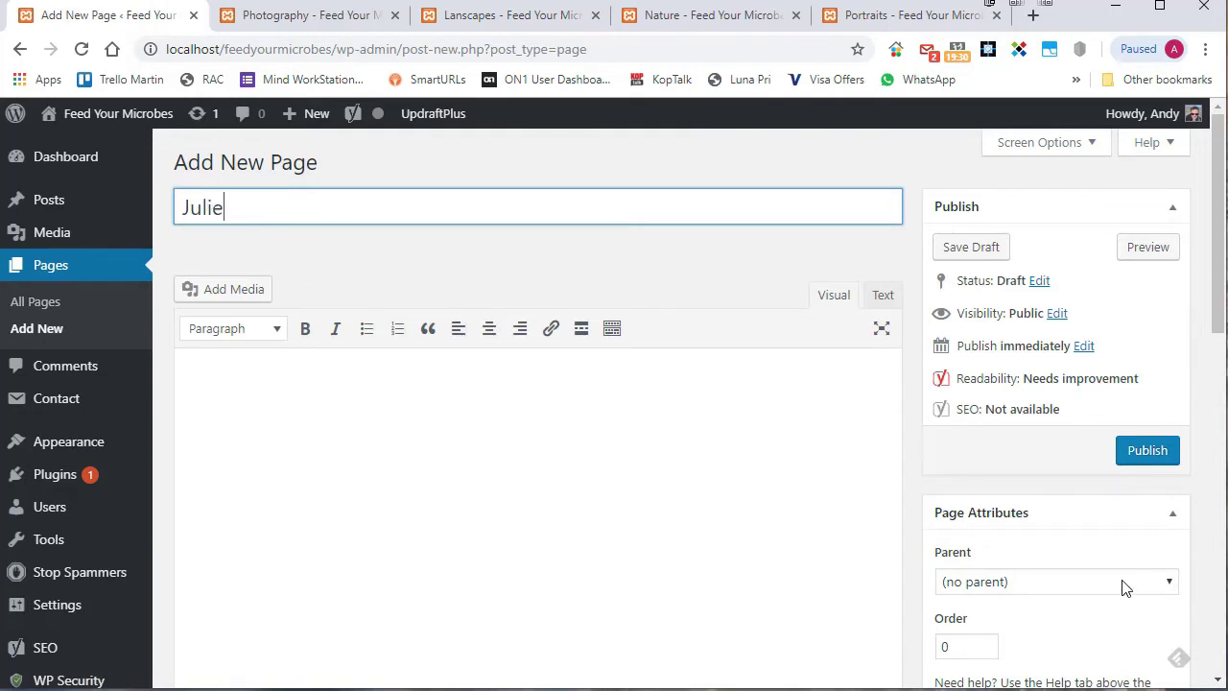
click(1125, 587)
click(1100, 625)
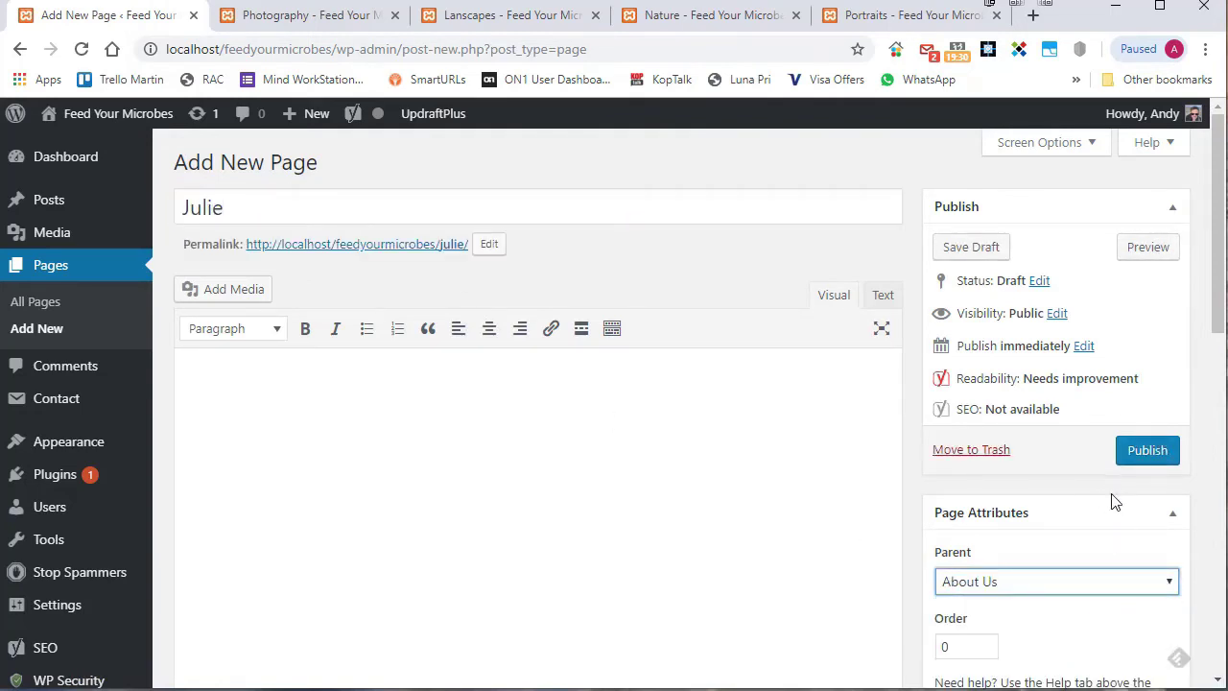
click(1147, 450)
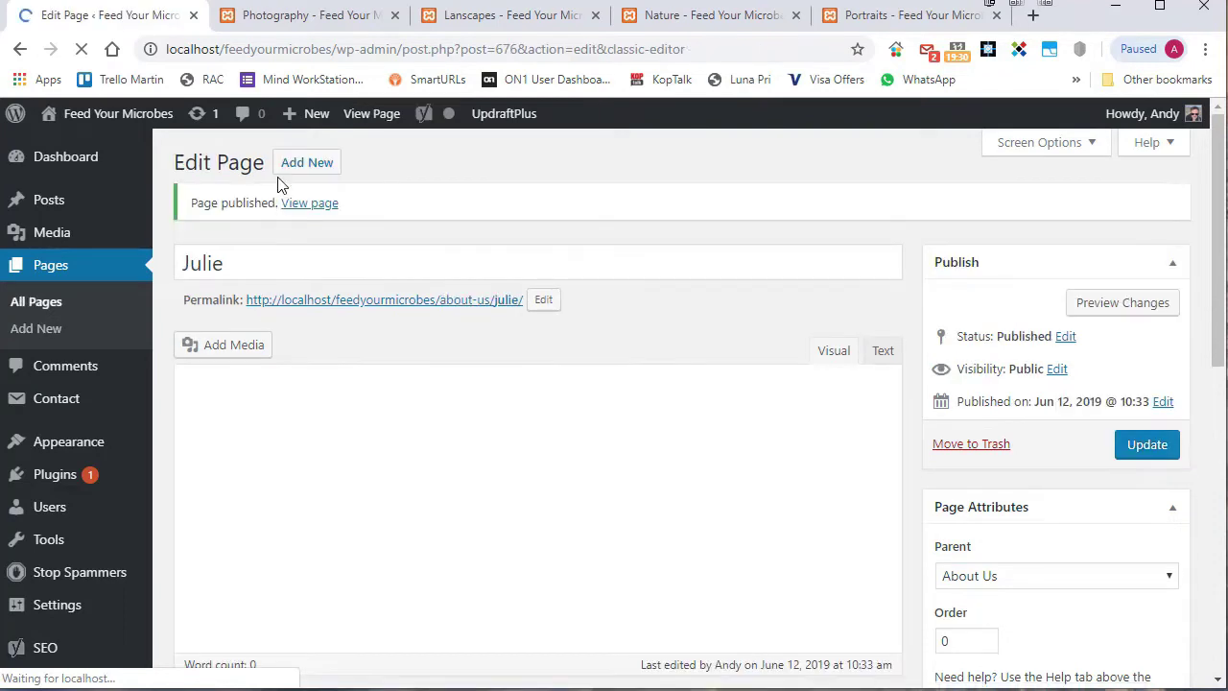
Add a third team member's page titled with their first name, assign About Us as its parent, and publish it.
click(288, 166)
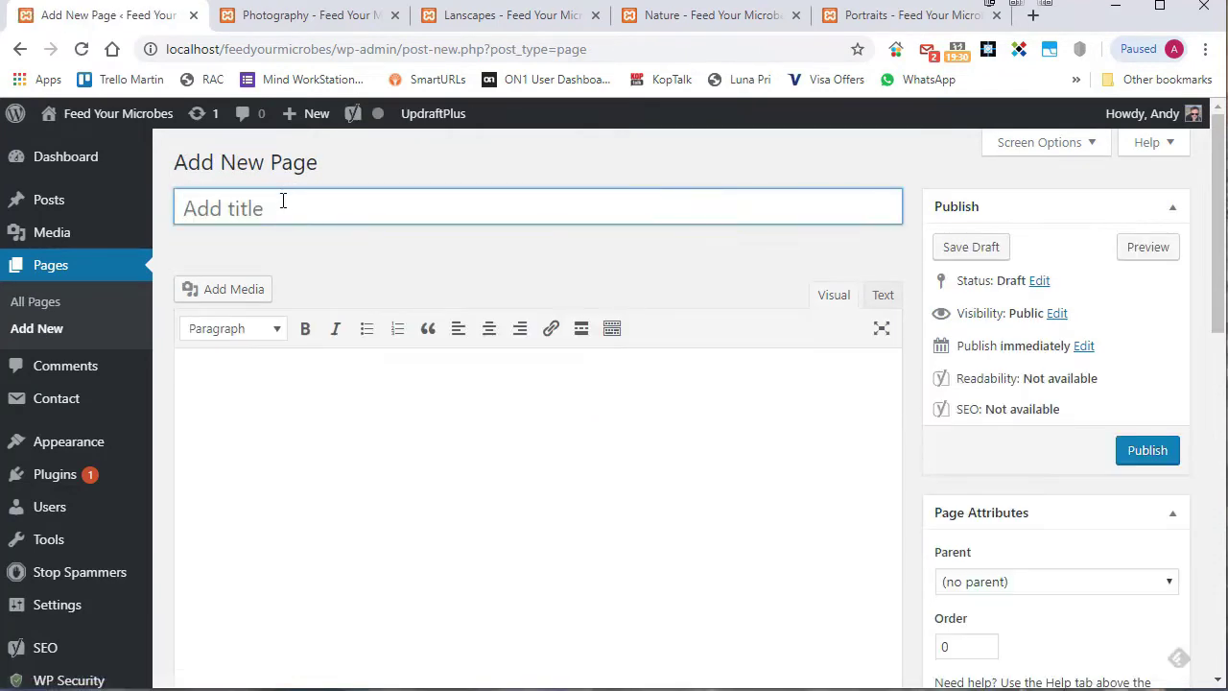
text(Felicity)
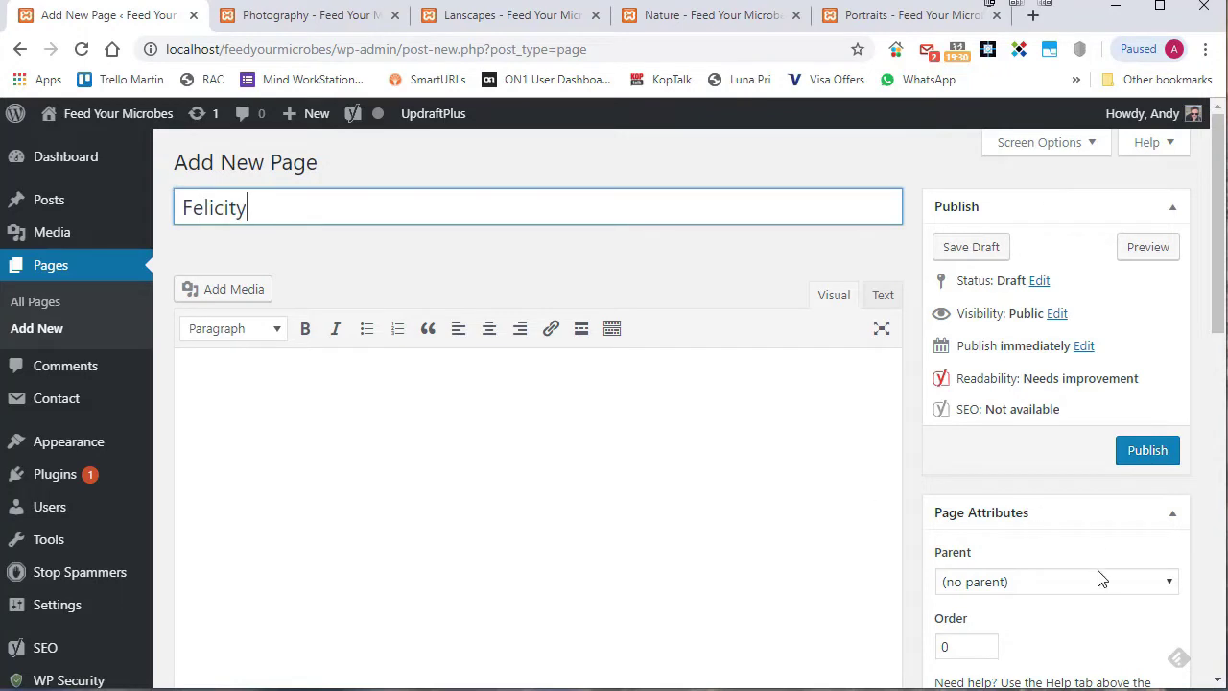
click(1099, 582)
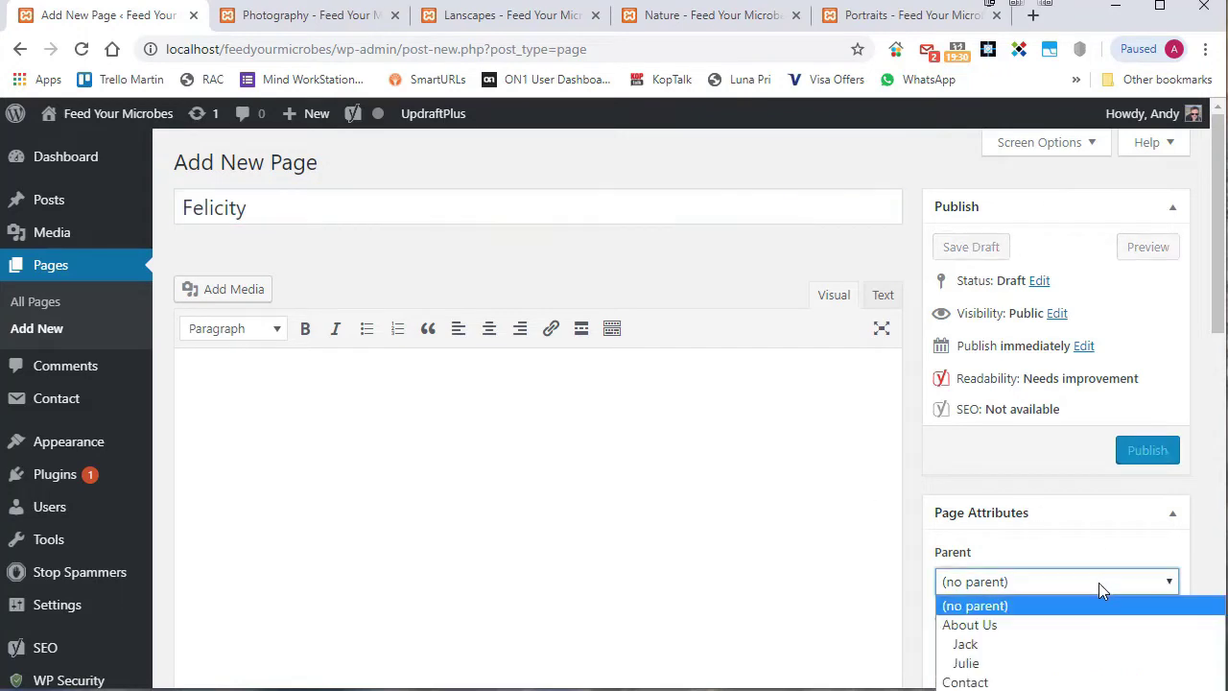
click(1070, 621)
click(1146, 460)
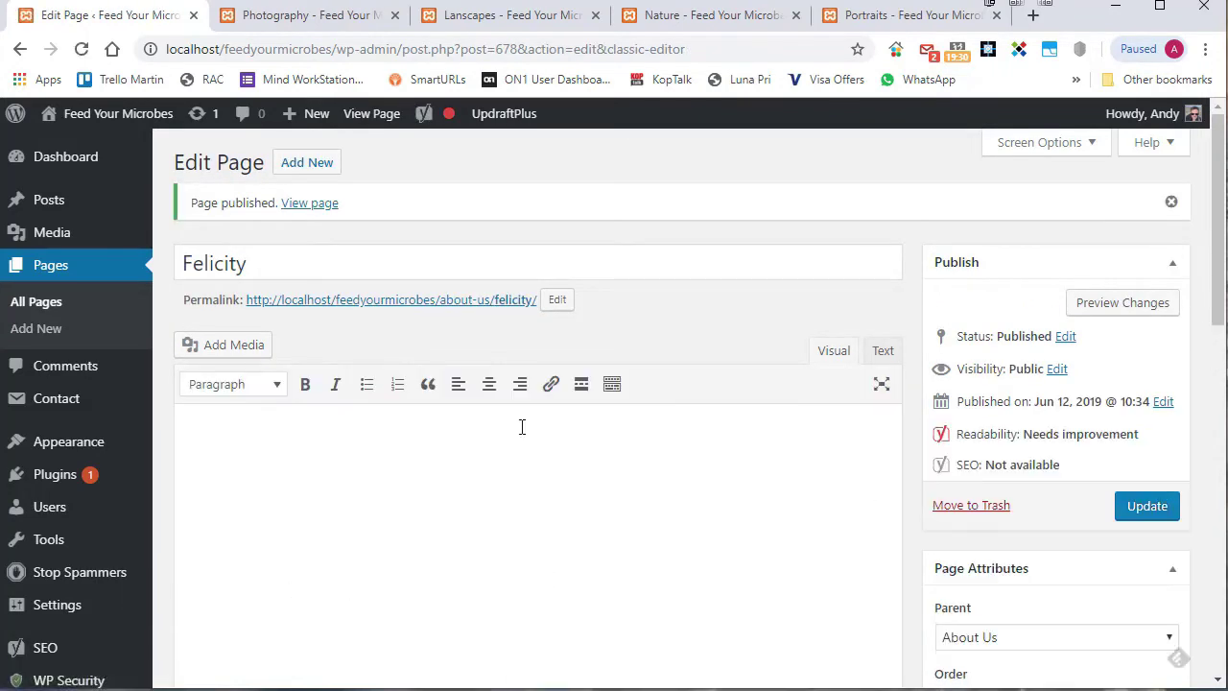
Review the hierarchy in the list of all pages and open the menu editor for the Page Hierarchy menu.
click(36, 303)
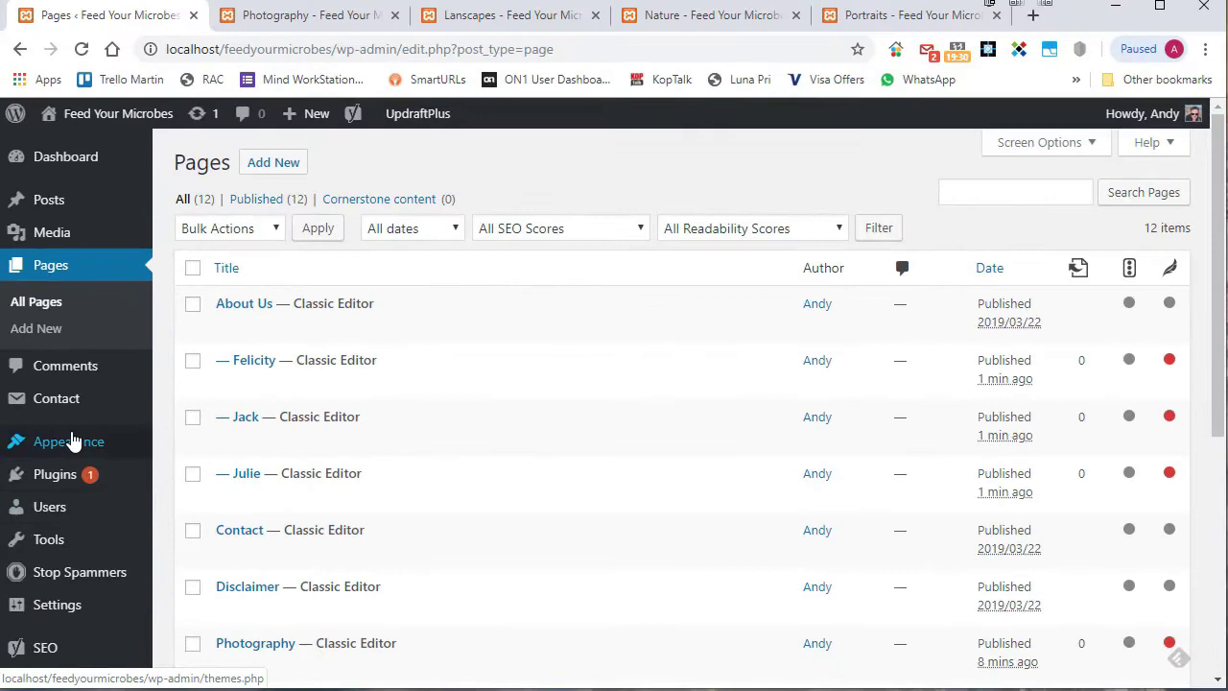
mouse_move(96, 444)
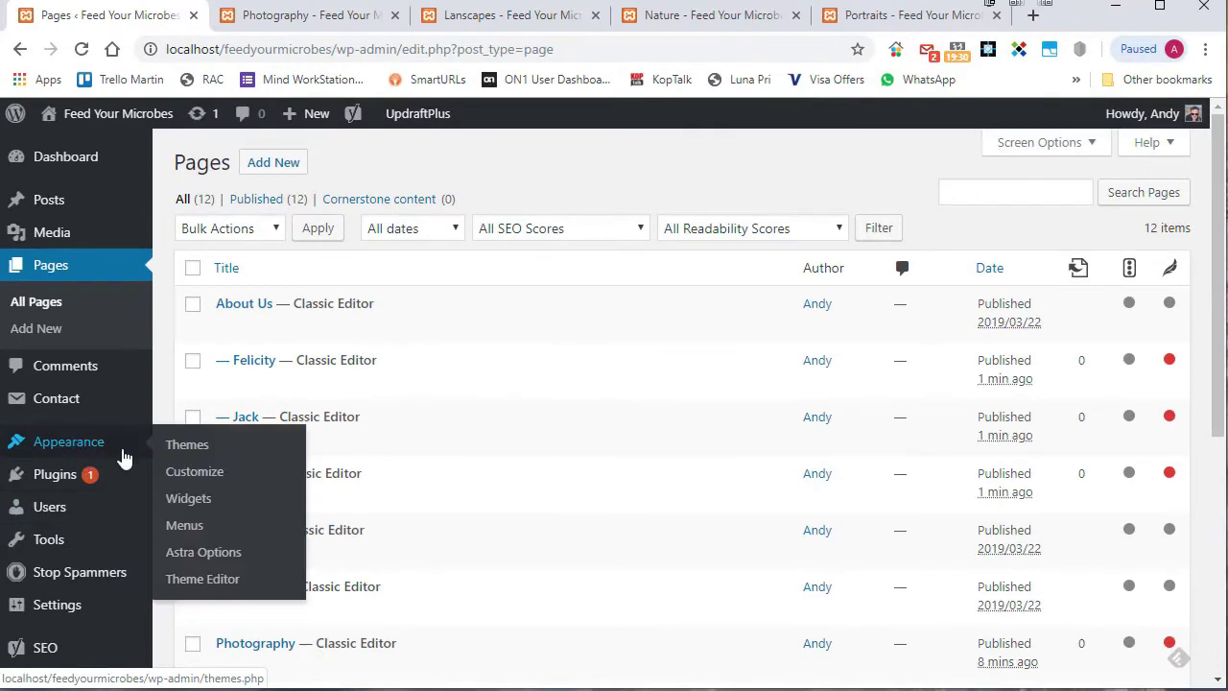
click(187, 526)
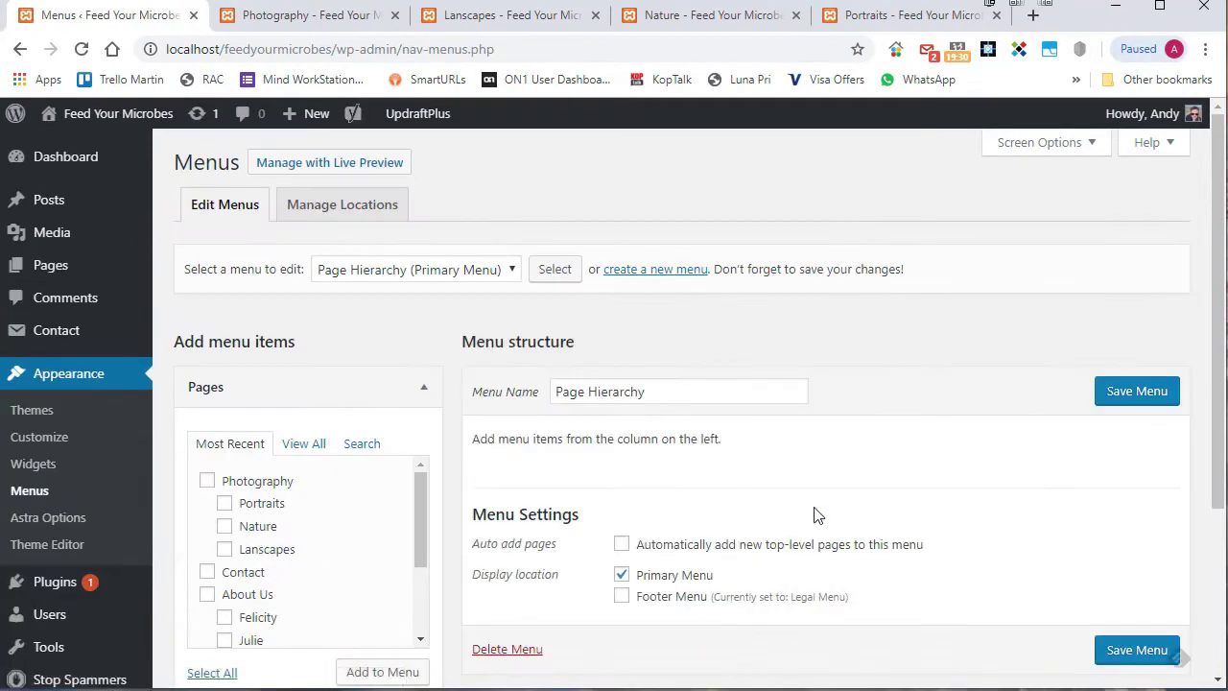
scroll(493, 272, down, 2)
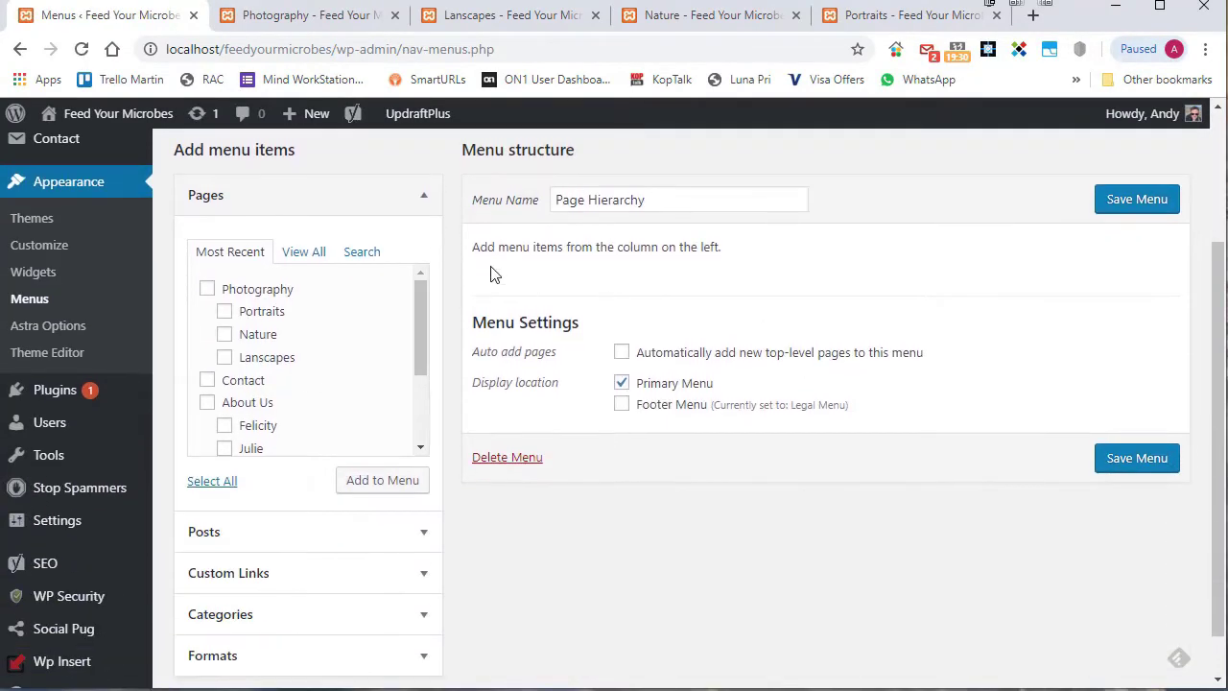
scroll(1161, 427, up, 2)
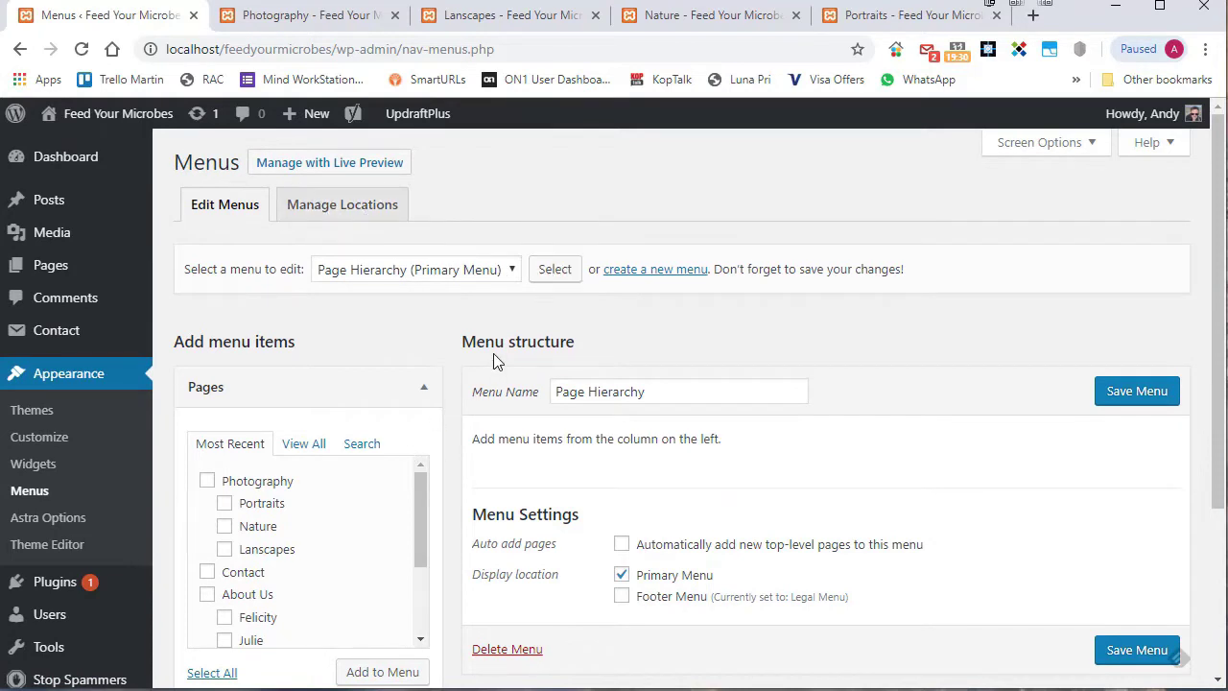
Create a new navigation menu named Team.
click(656, 271)
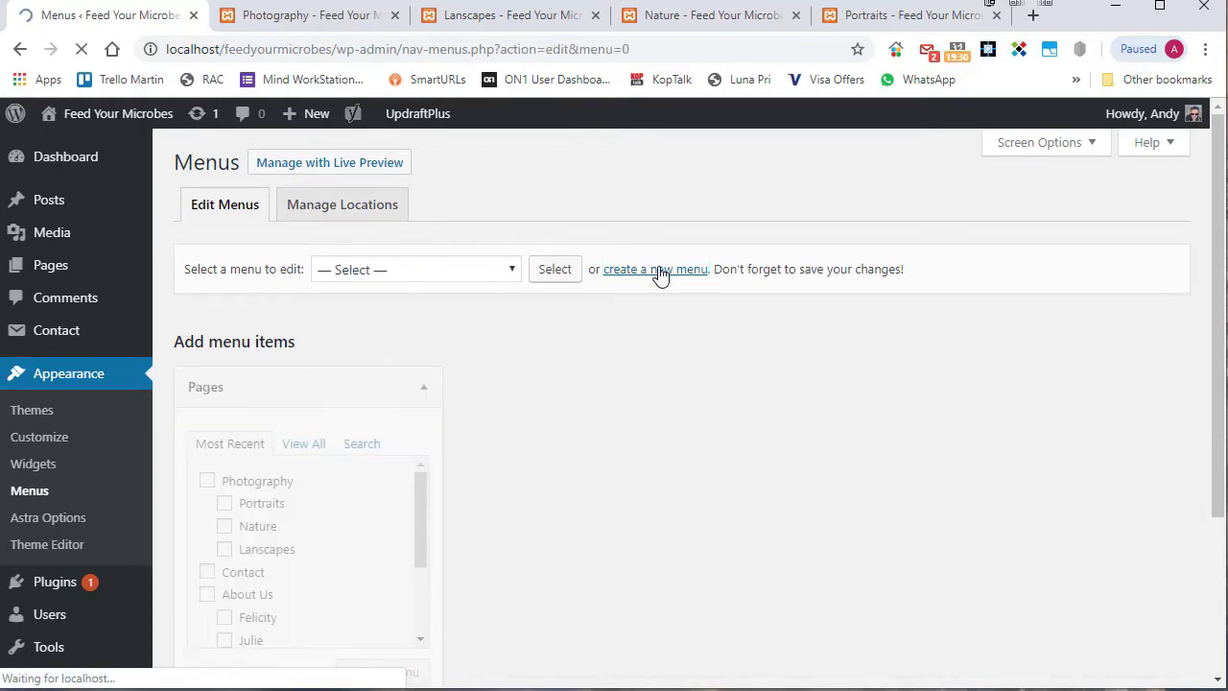
click(621, 393)
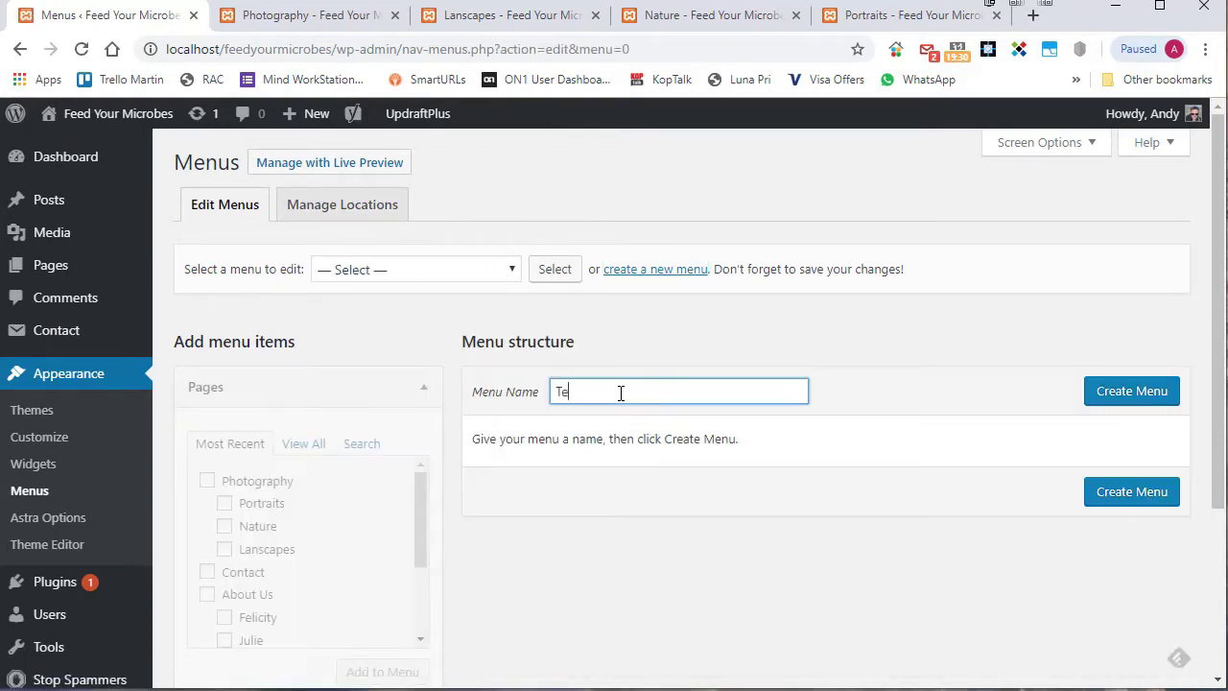
text(Team)
click(1128, 384)
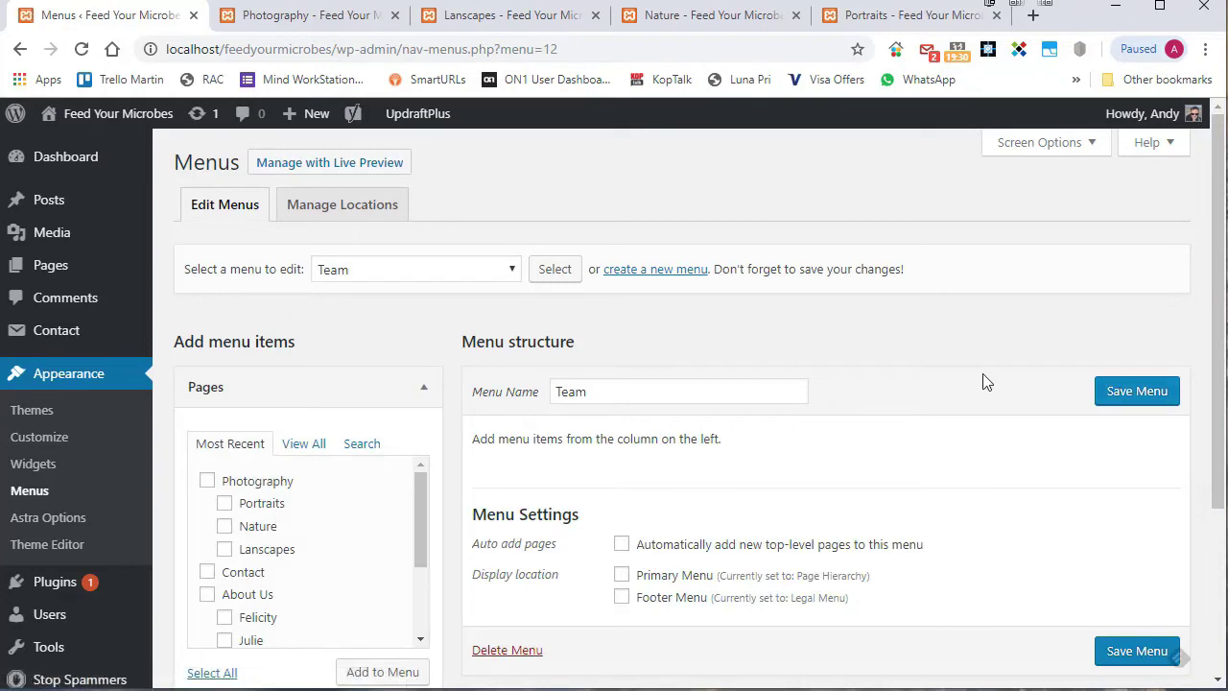
Add the About Us page and its three team member child pages to the Team menu and save the menu.
scroll(919, 388, down, 1)
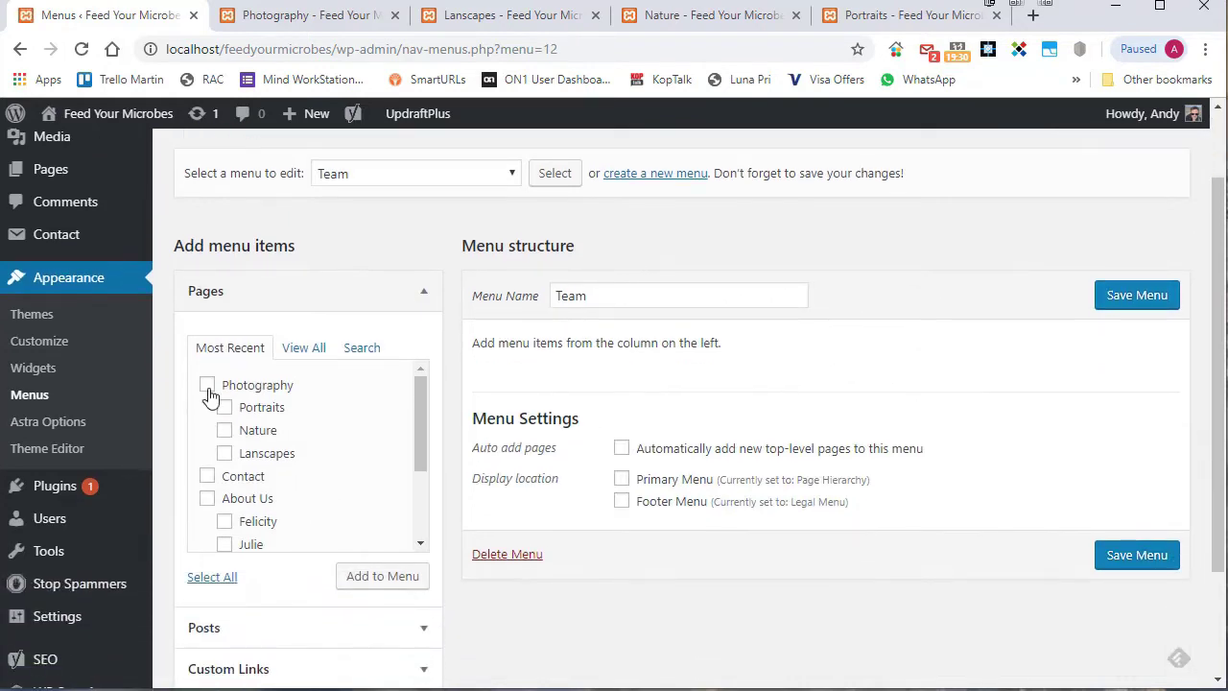
click(305, 351)
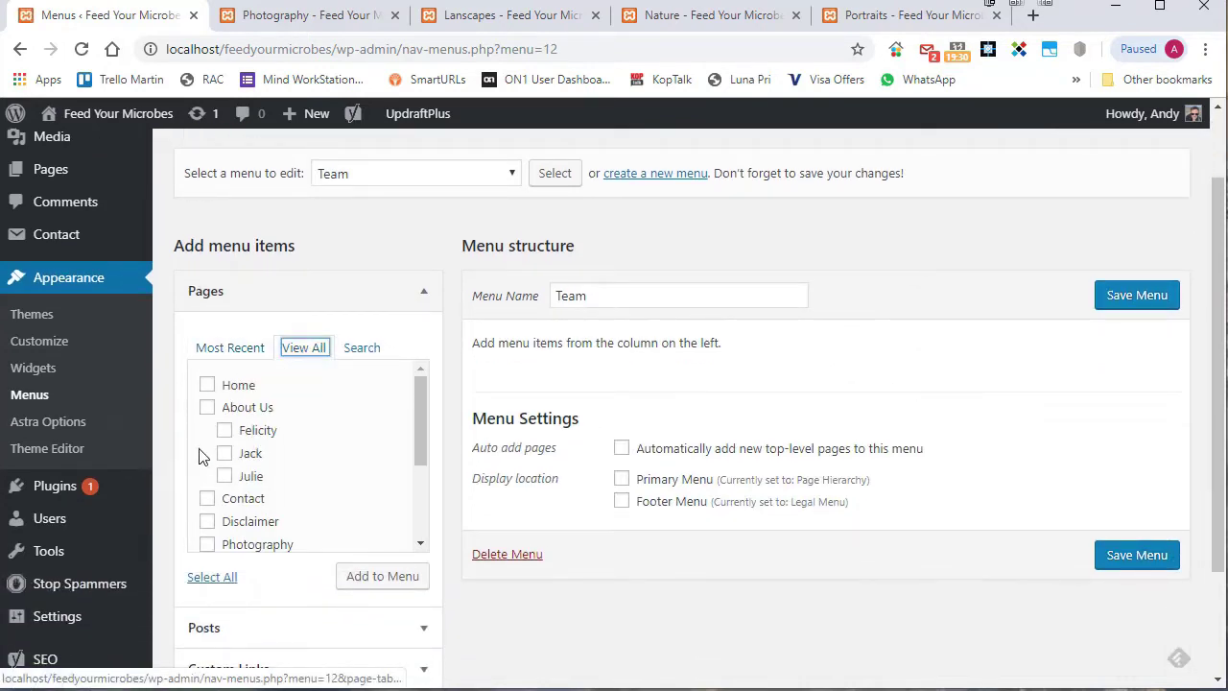
click(223, 430)
click(223, 453)
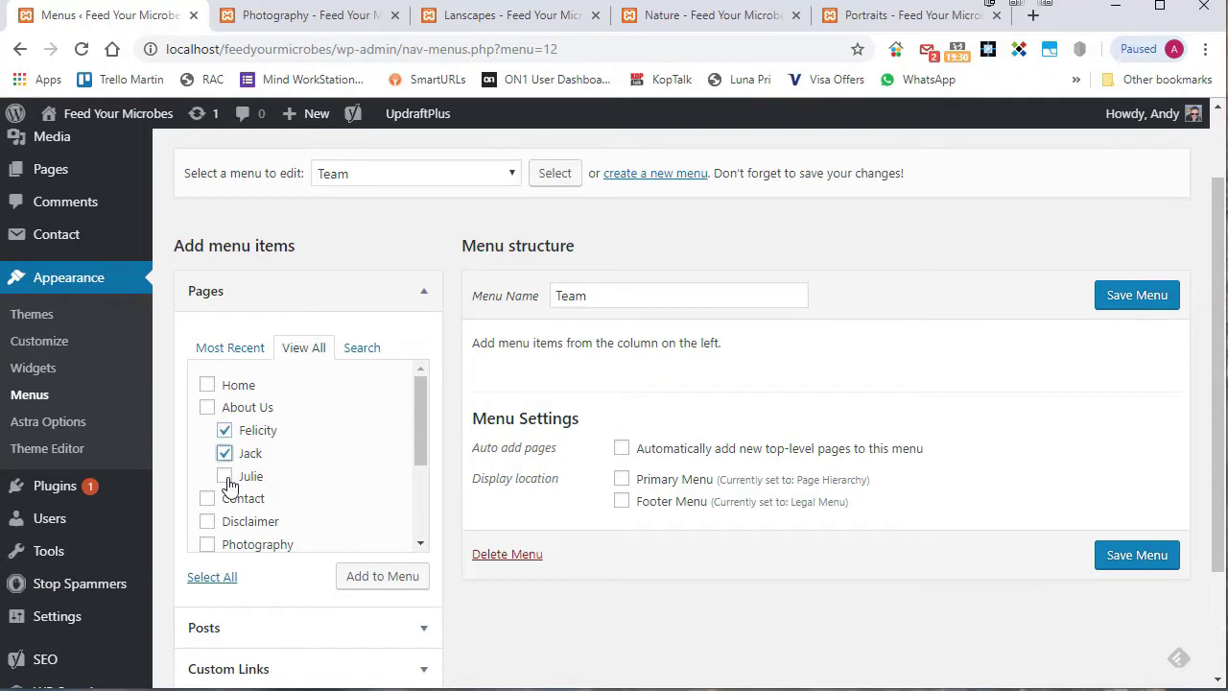
click(223, 476)
click(209, 408)
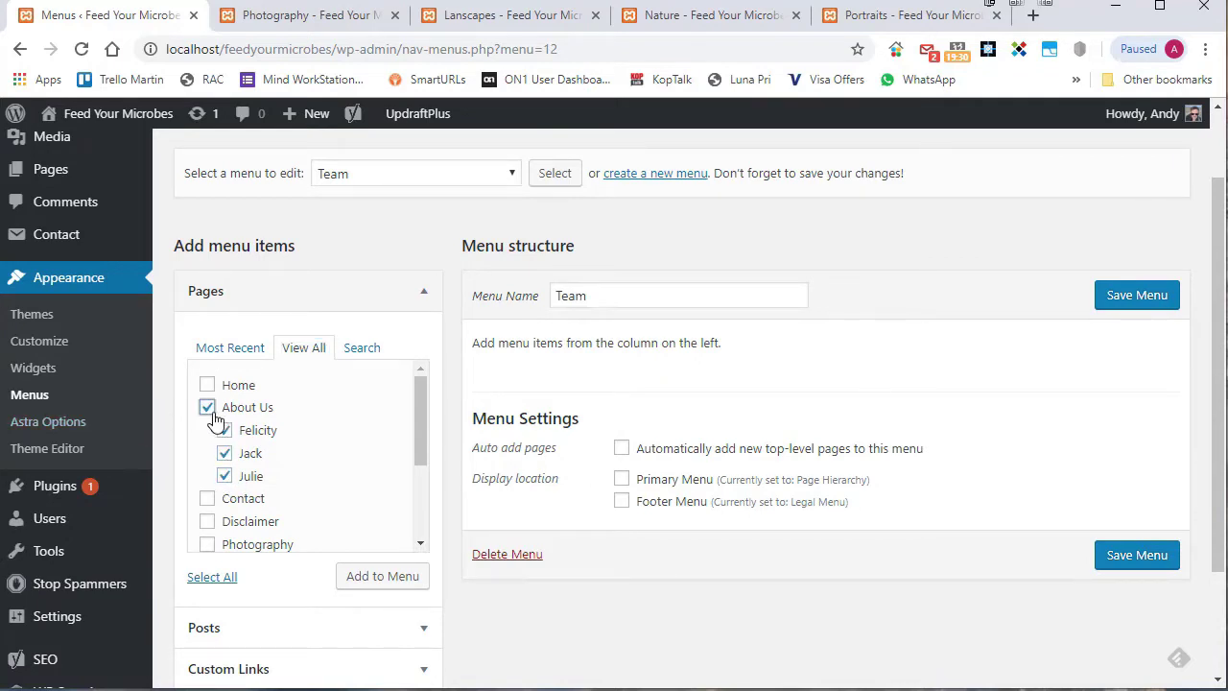
click(398, 580)
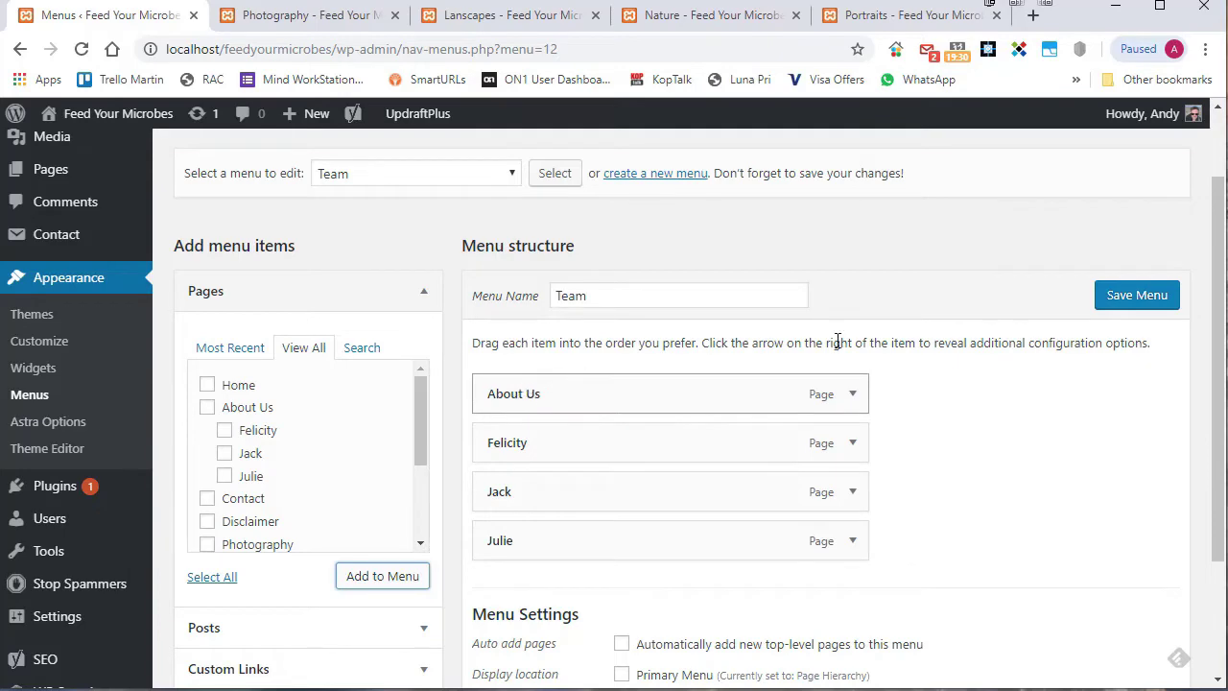
click(1172, 295)
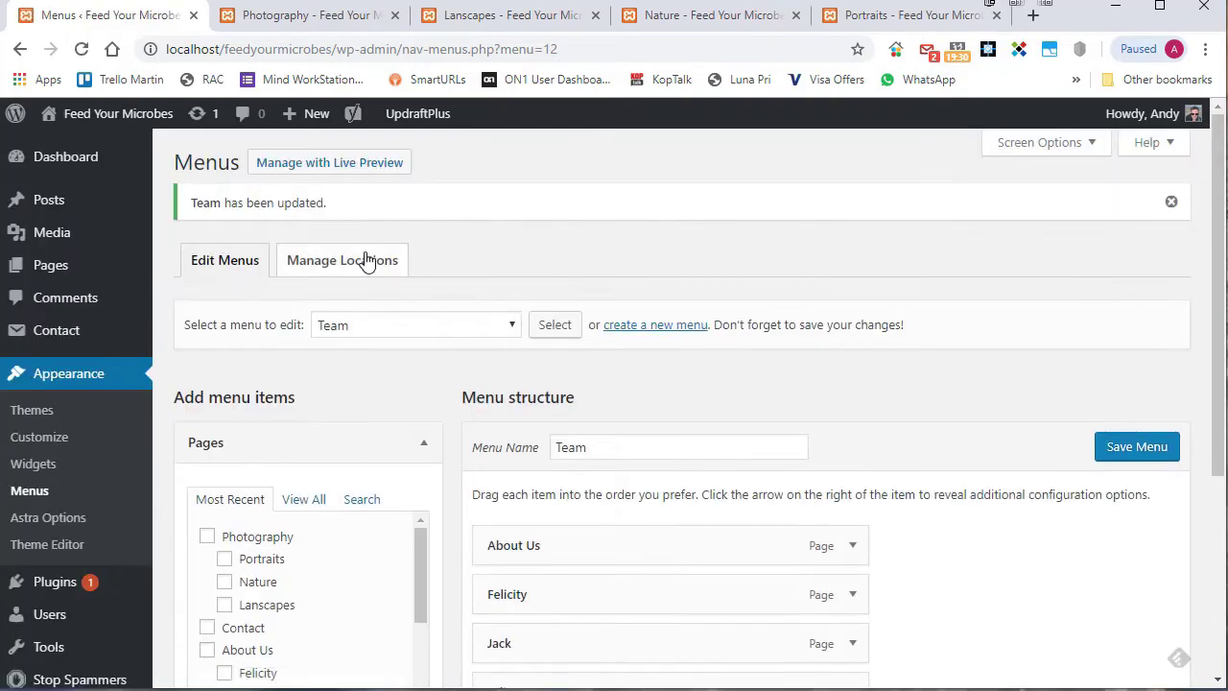
Assign the Team menu to the Primary Menu theme location and save the changes.
click(365, 260)
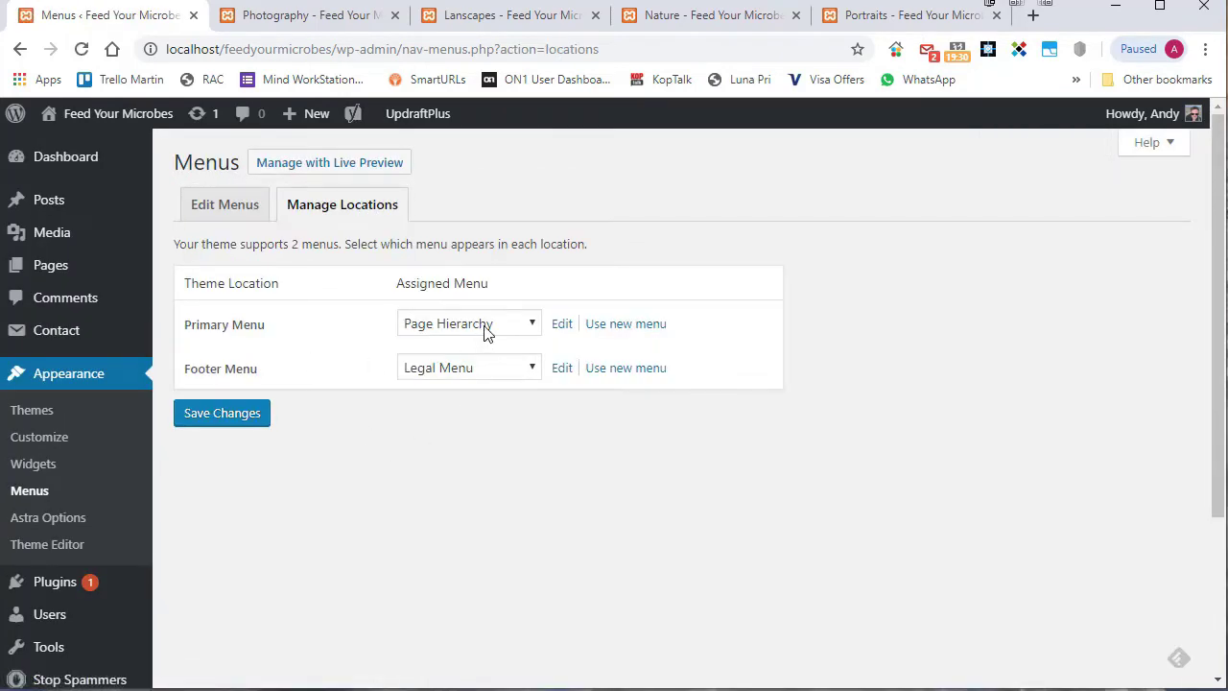
click(488, 332)
click(488, 424)
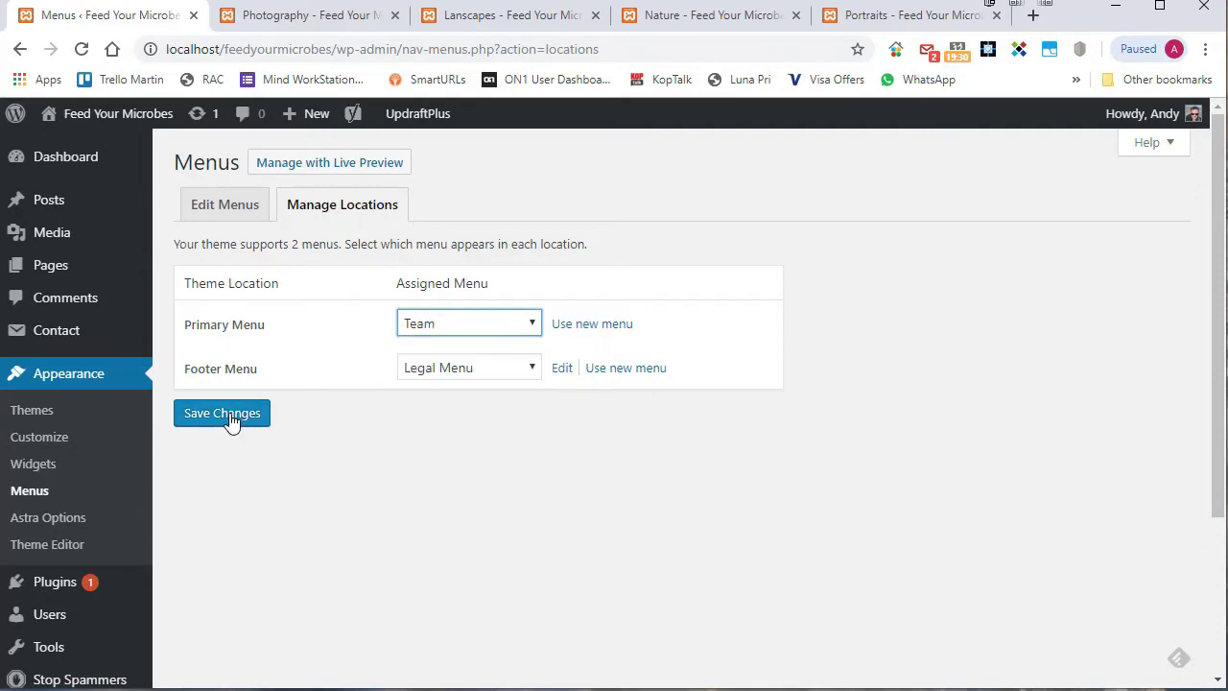
click(231, 422)
Open the live site in a separate window to check its navigation menu, and close that window.
mouse_move(82, 115)
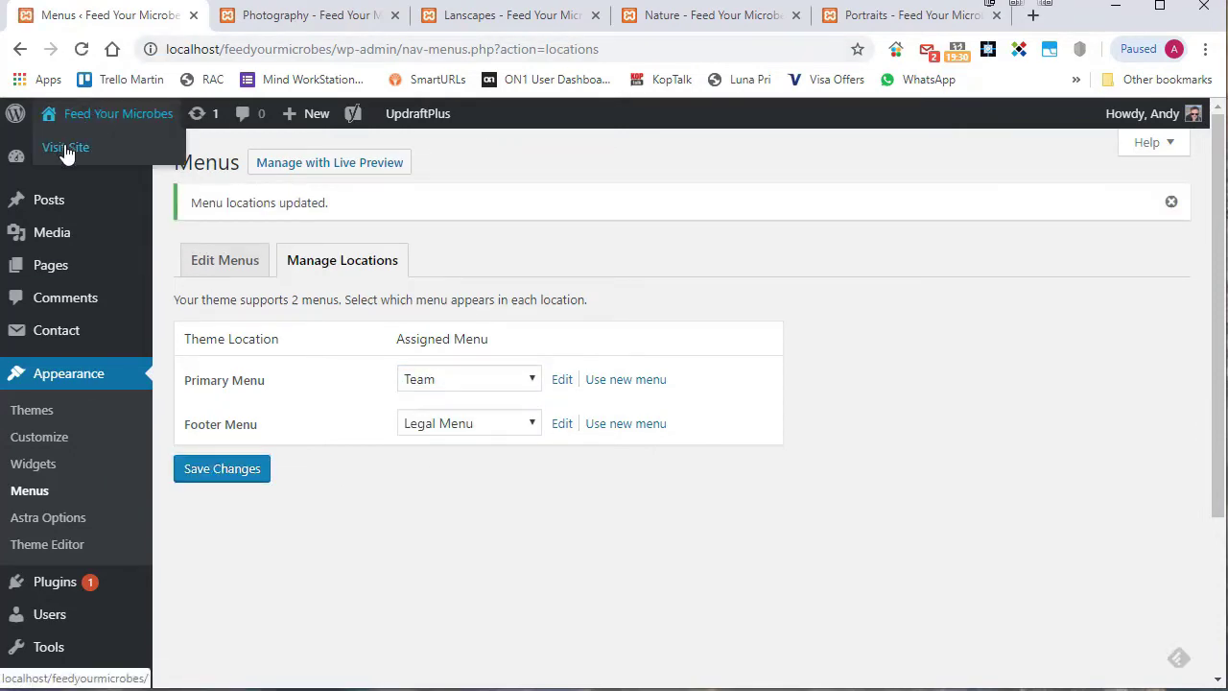
right_click(65, 154)
click(192, 181)
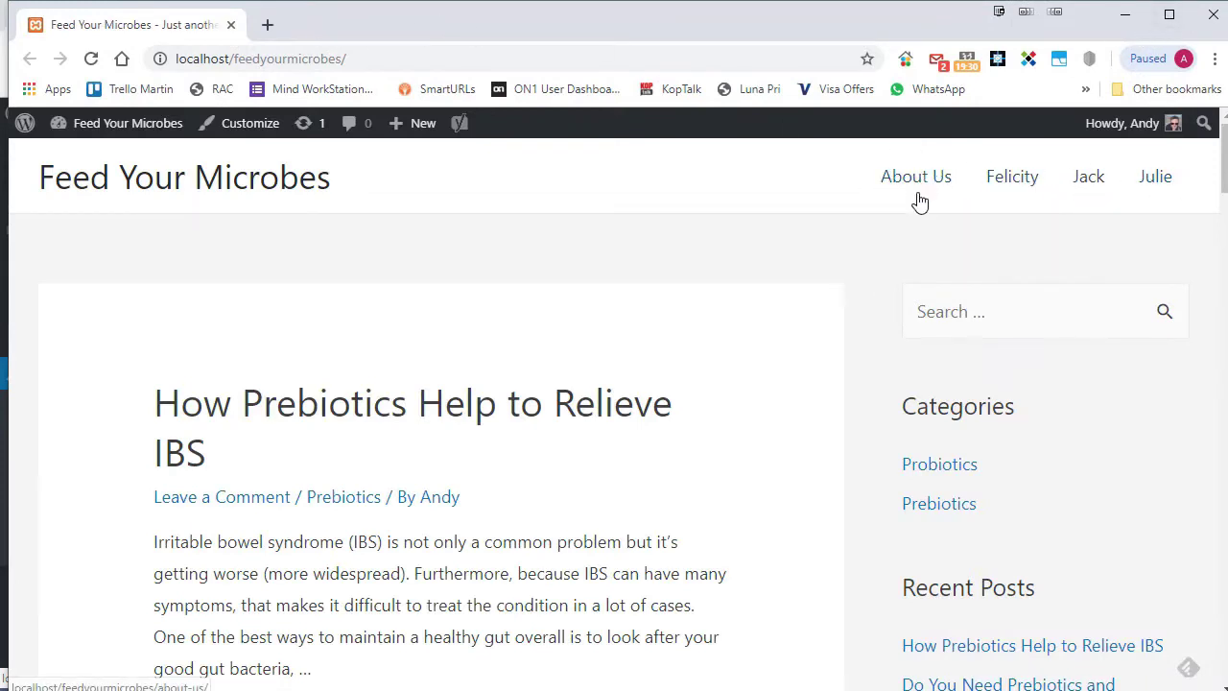
click(1214, 14)
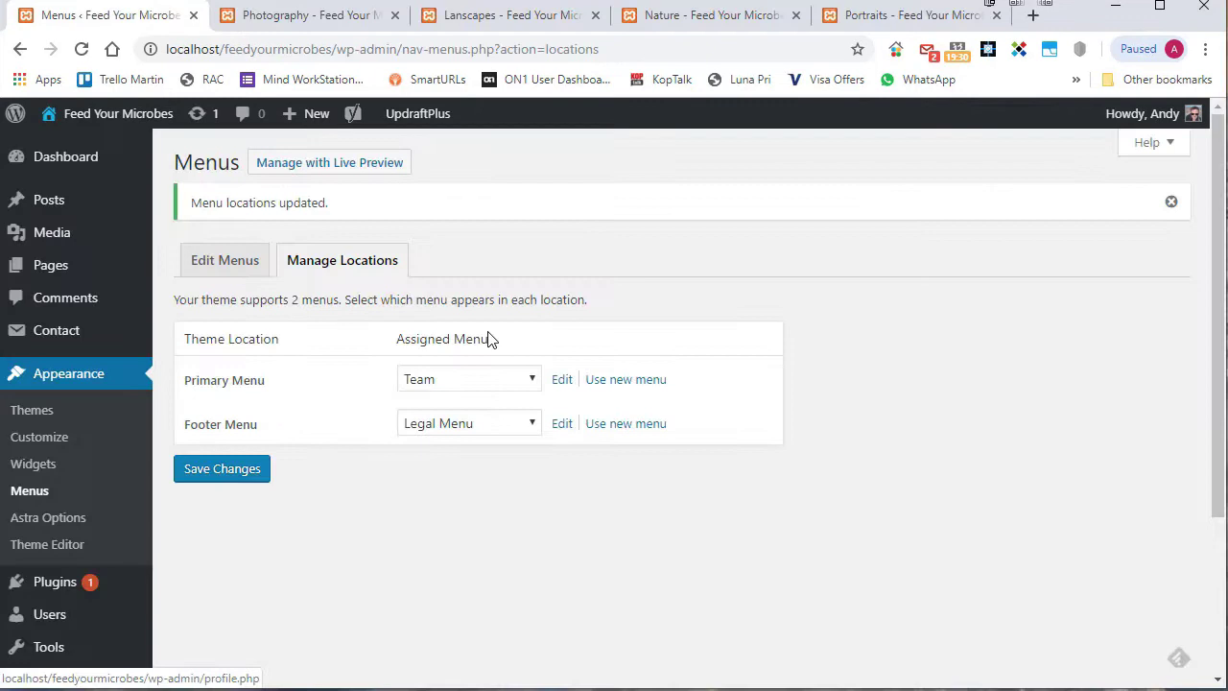
Nest the three team member pages as sub items under About Us in the Team menu and save it.
click(224, 260)
drag(555, 547, 583, 587)
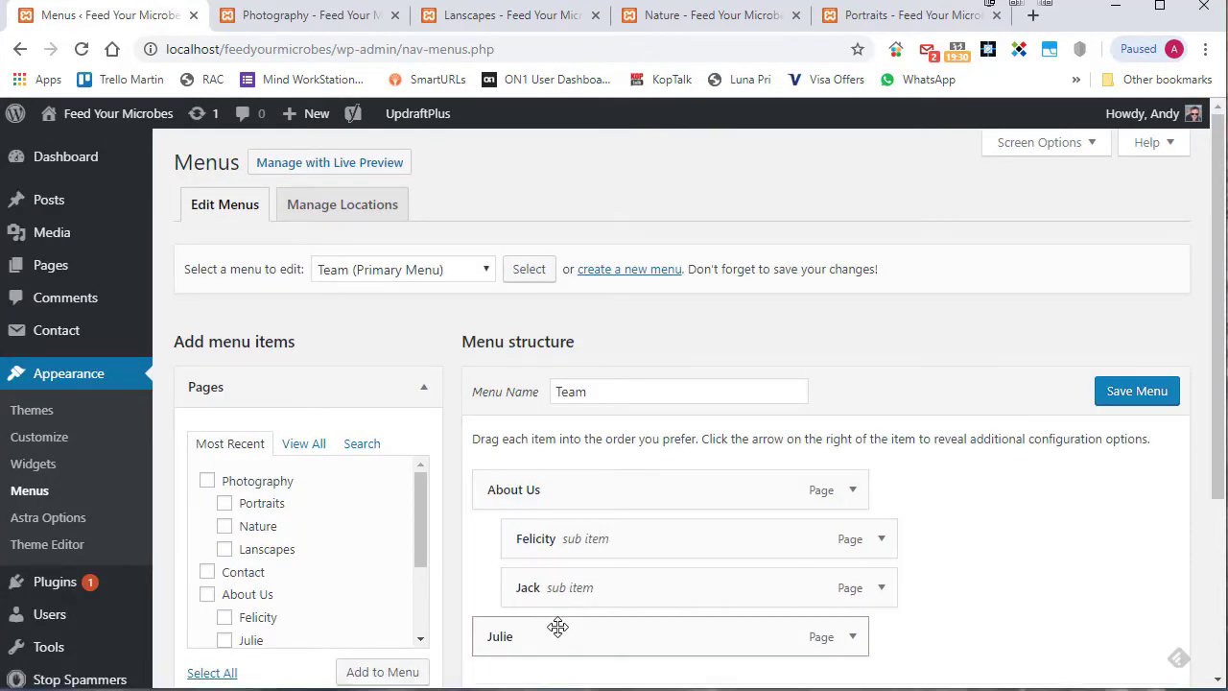
drag(558, 627, 583, 637)
scroll(1044, 515, down, 1)
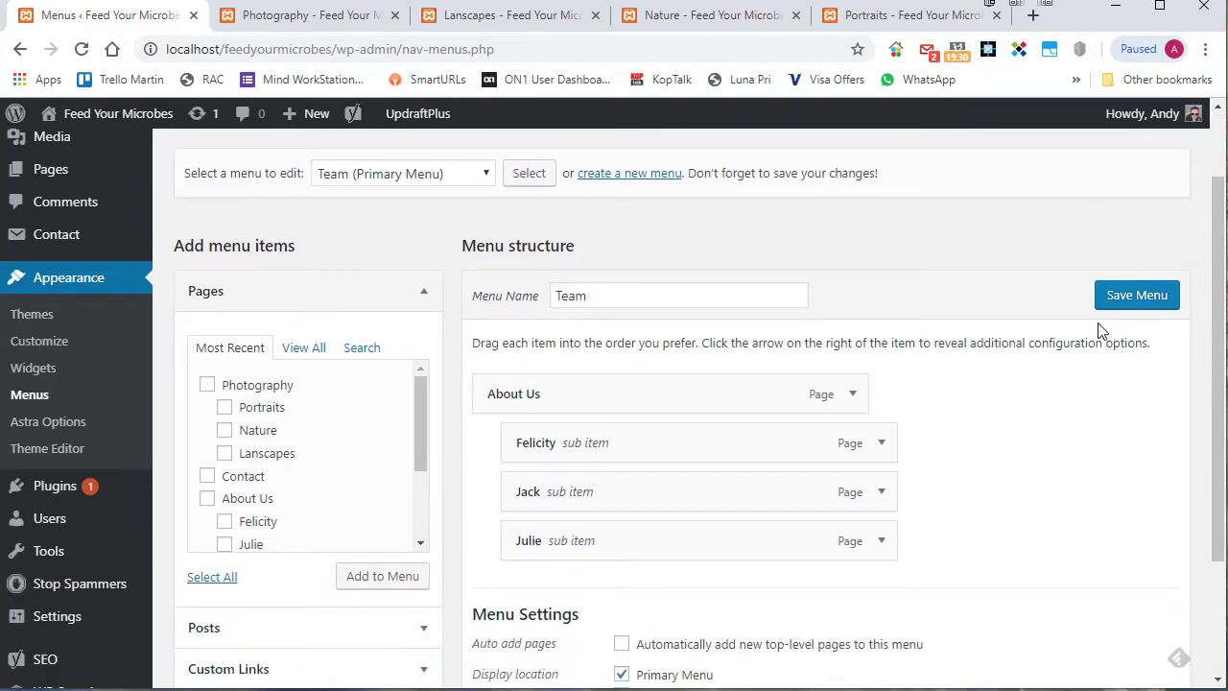
click(1119, 299)
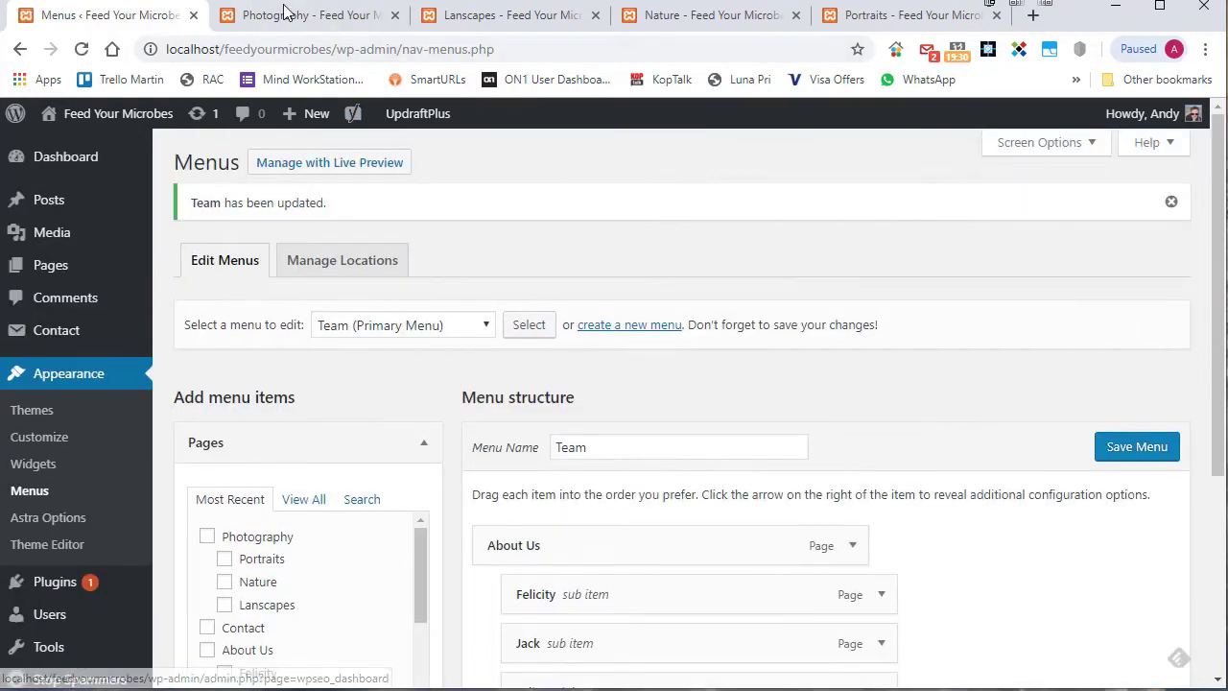
Reload the live Photography page to inspect the About Us submenu, and close the Landscapes, Nature and Portraits browser tabs.
click(284, 12)
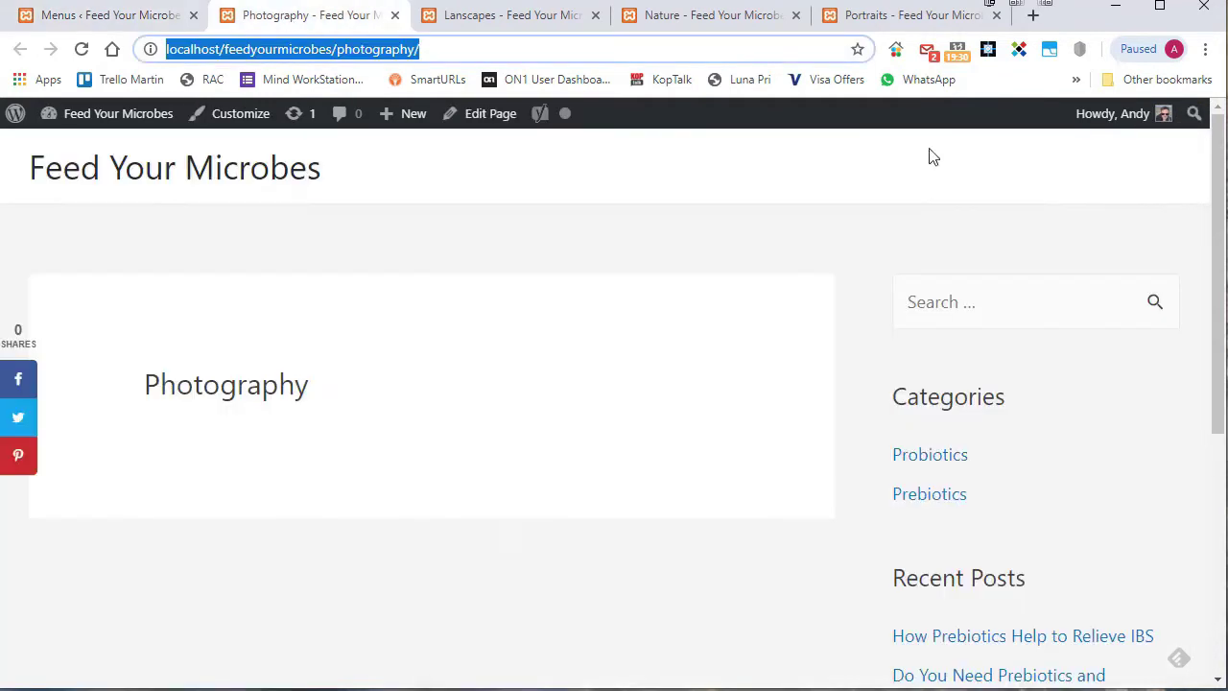
click(82, 49)
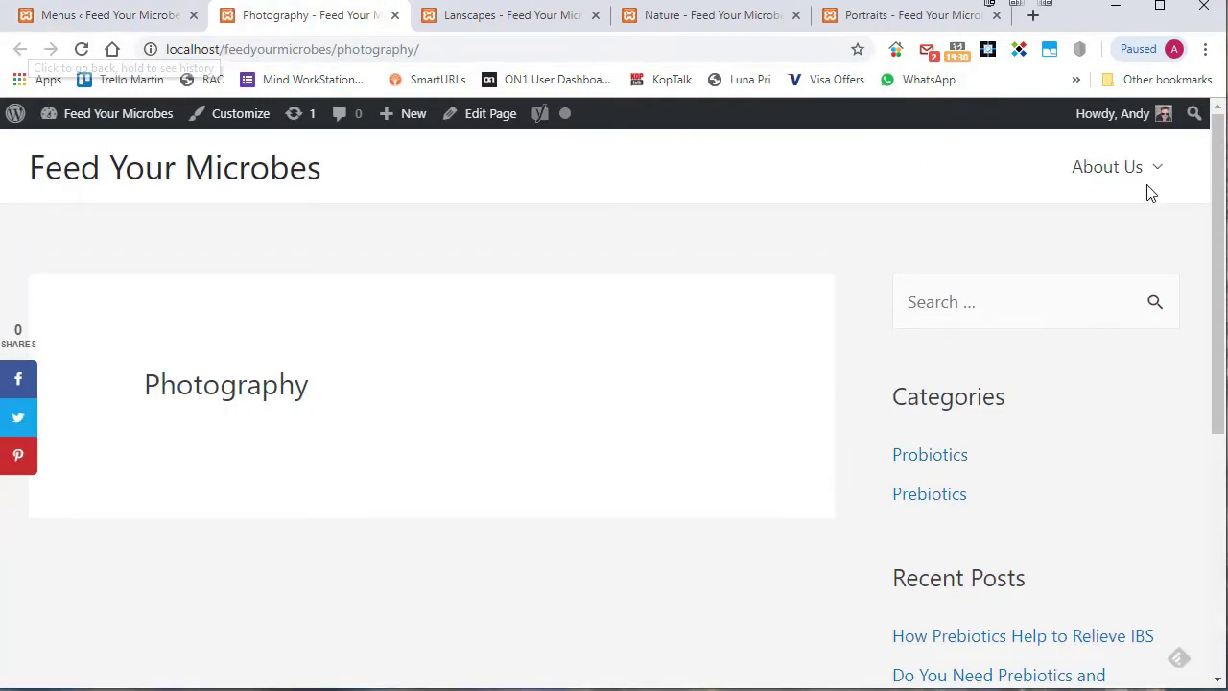
mouse_move(1099, 169)
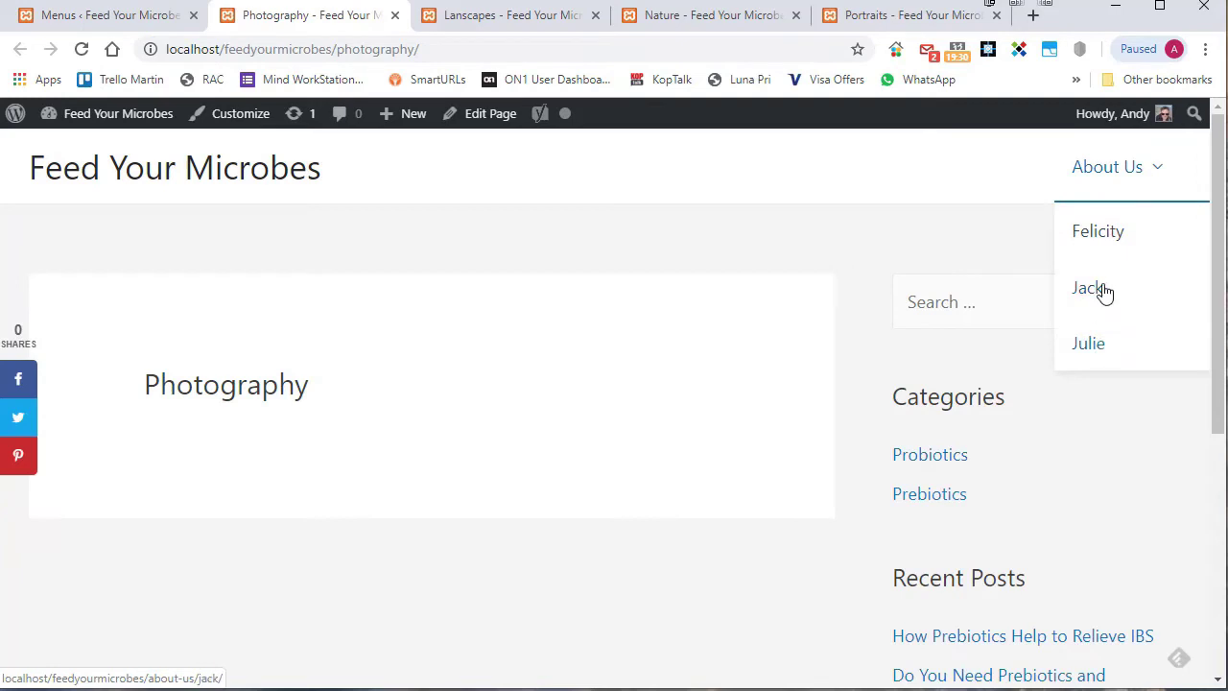
right_click(301, 11)
click(364, 293)
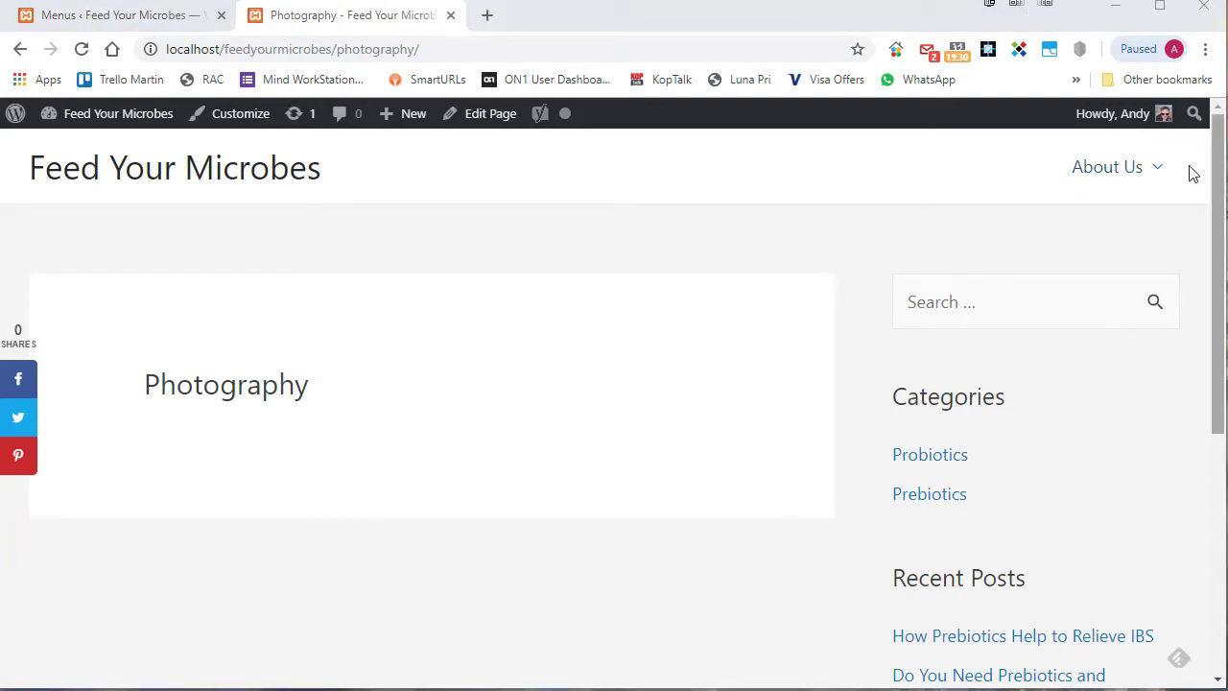
Open the About Us page from the site navigation, inspect its submenu, and return to the WordPress admin tab.
click(1155, 172)
mouse_move(1141, 167)
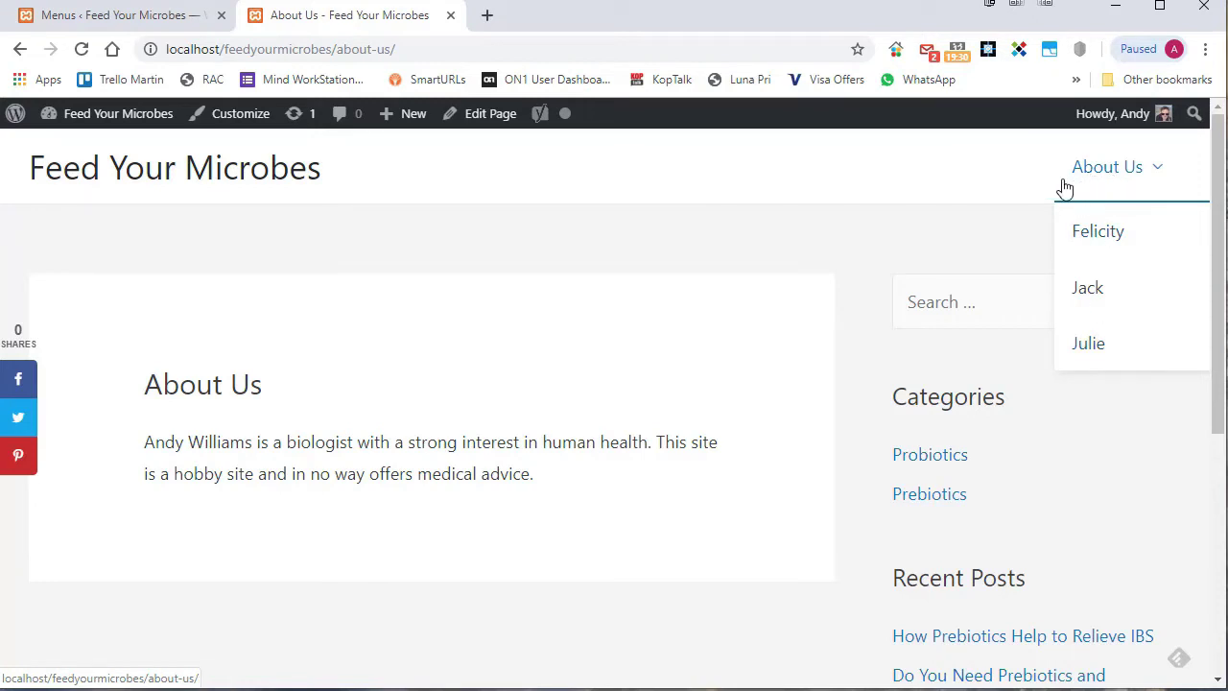
click(161, 20)
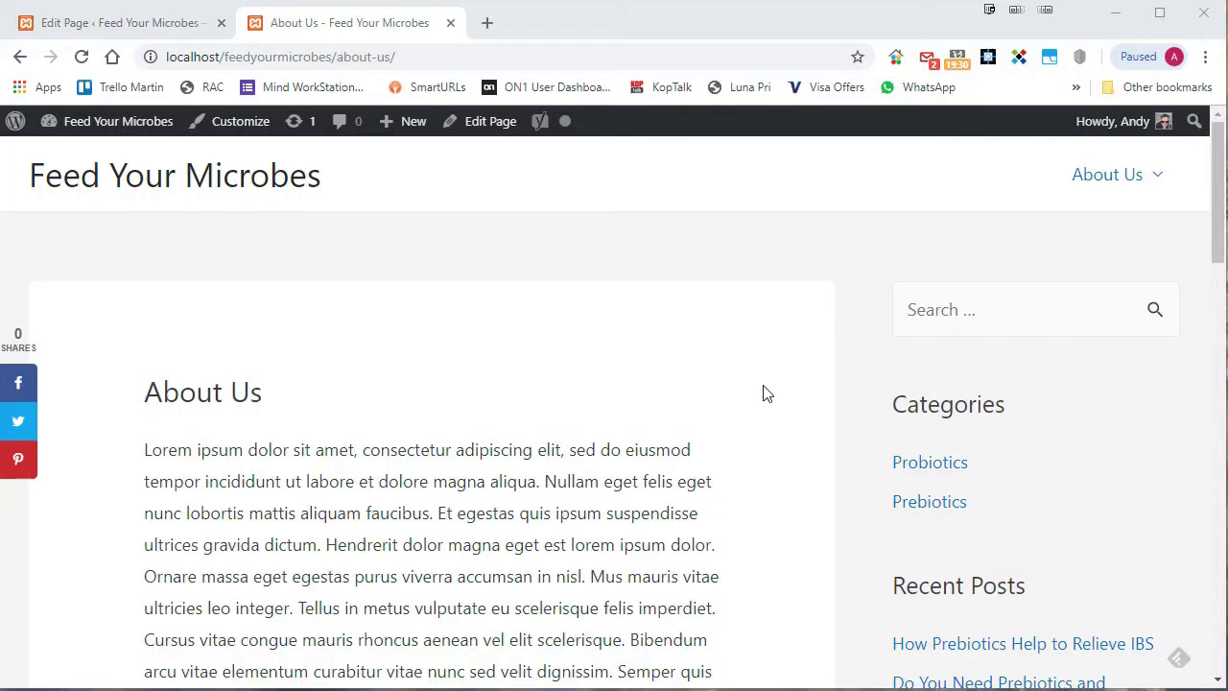
Look through the full length of the live About Us page, comparing the content with the sidebar.
scroll(722, 391, down, 13)
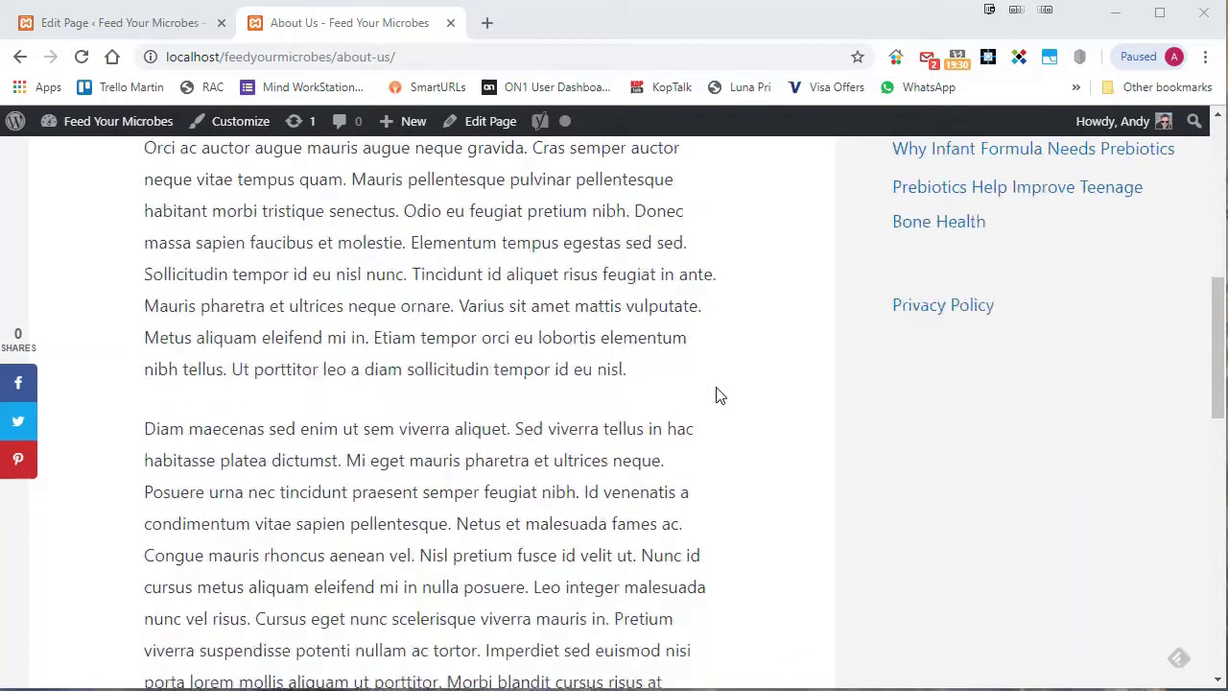
scroll(722, 393, down, 4)
scroll(721, 393, up, 20)
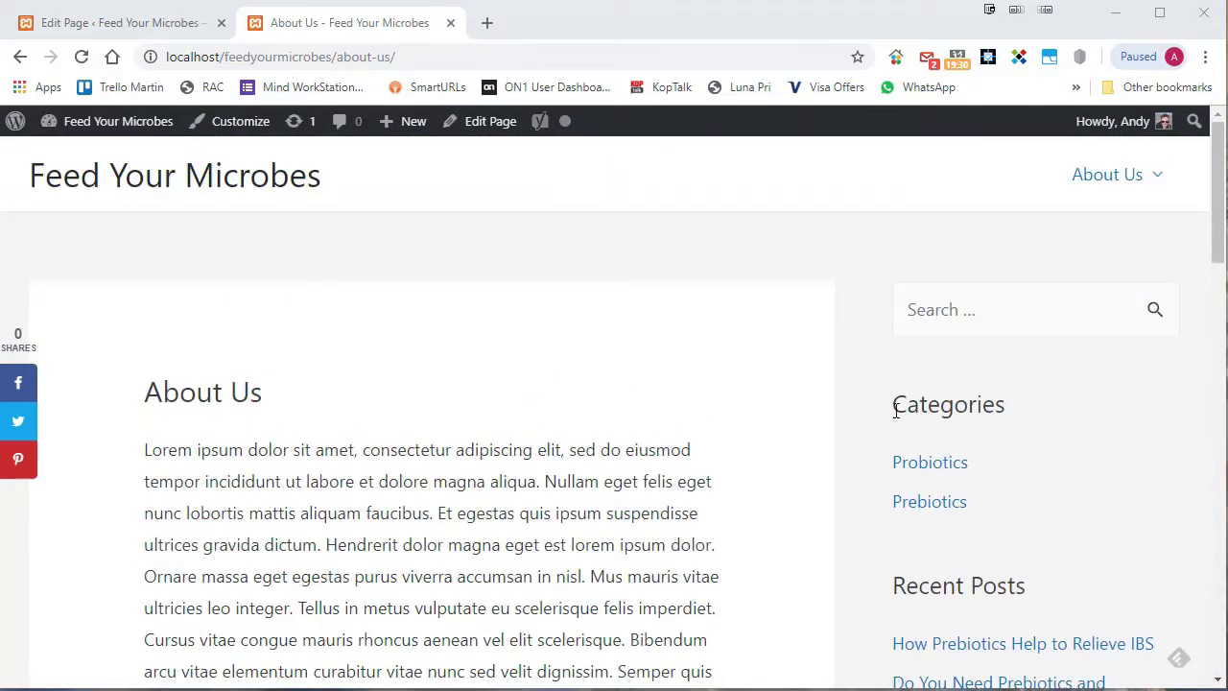
drag(1221, 223, 1207, 675)
scroll(1207, 558, up, 15)
Visit the first two team members' pages through the About Us submenu and return to the About Us page.
mouse_move(1133, 192)
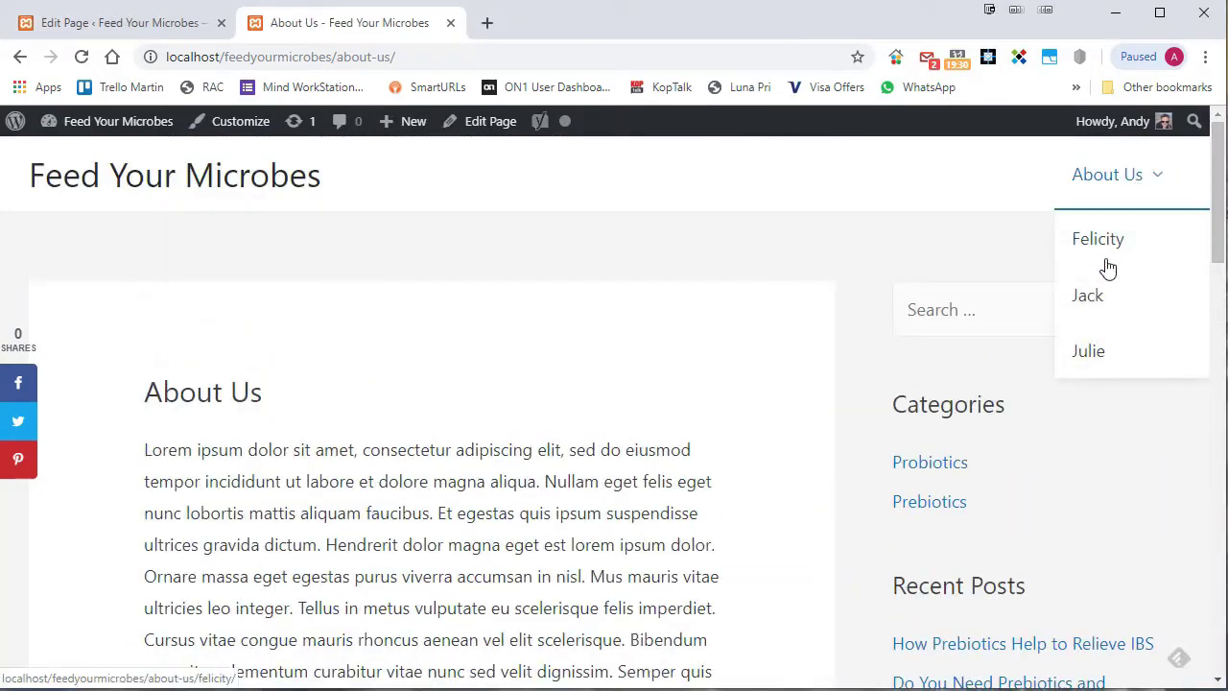
click(1094, 251)
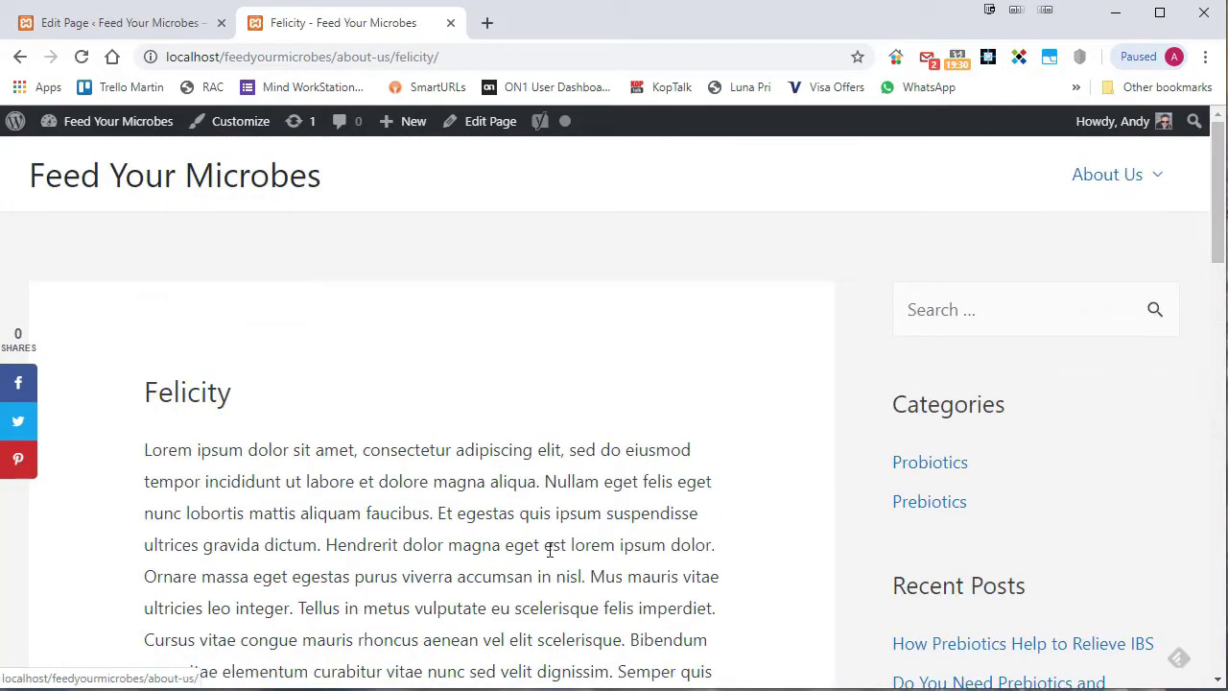
mouse_move(1117, 173)
click(1099, 305)
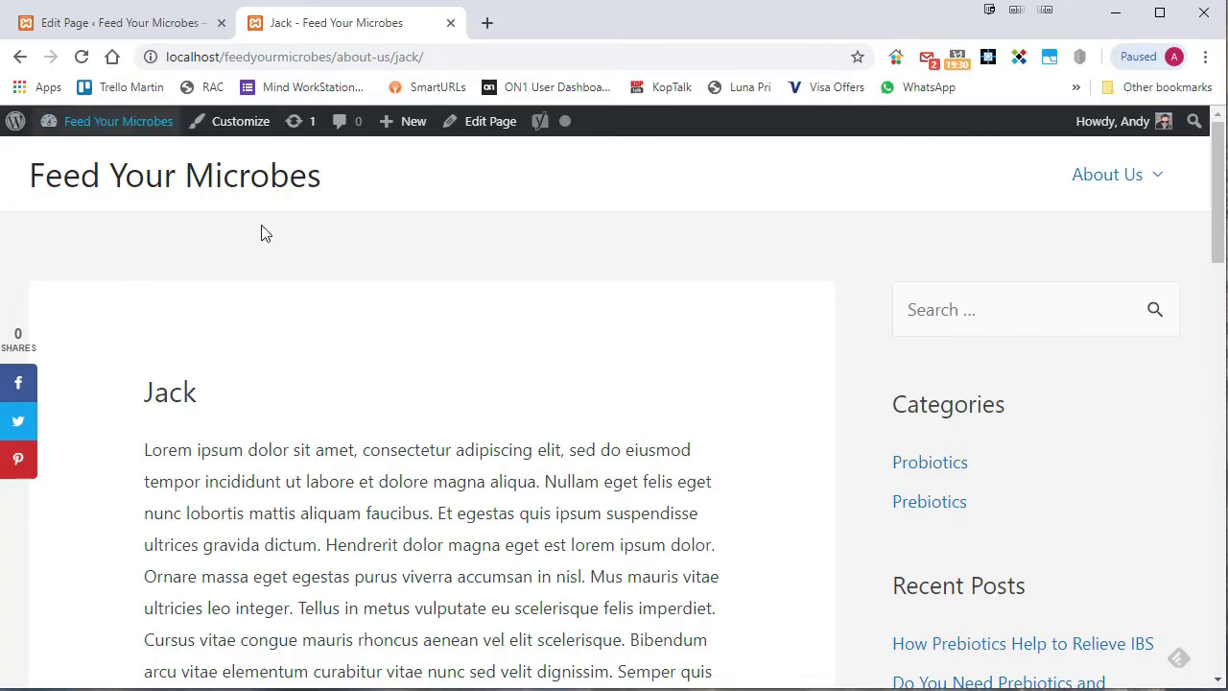
mouse_move(1098, 184)
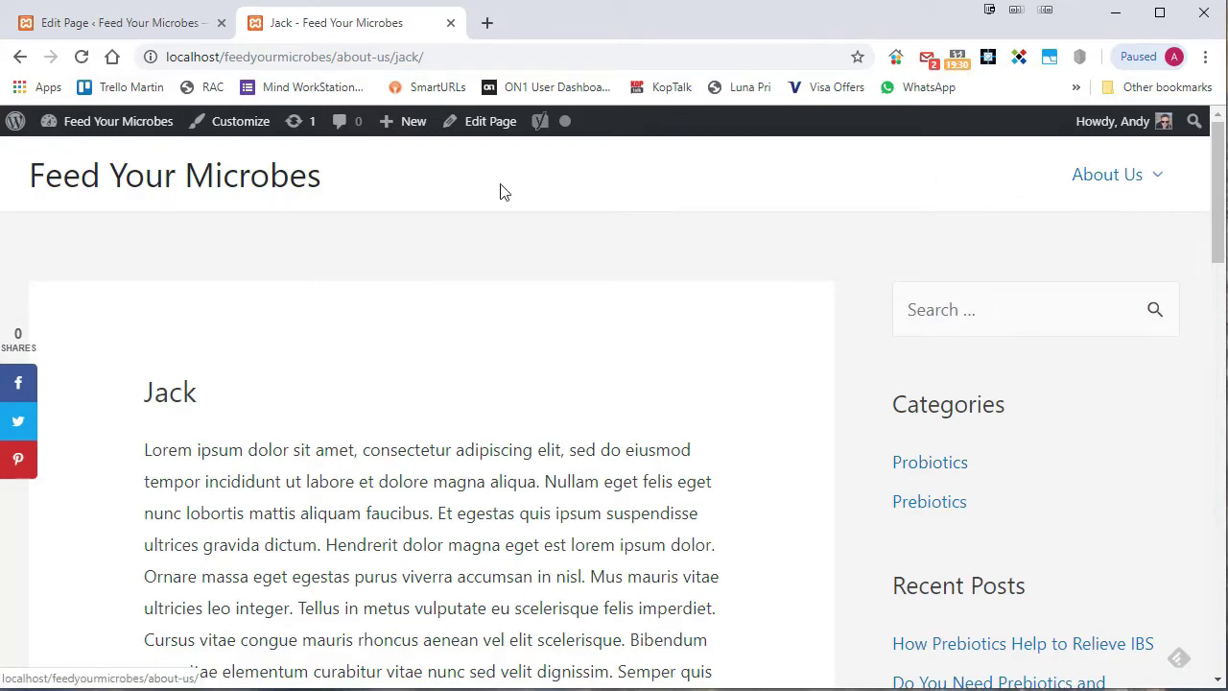
click(1103, 182)
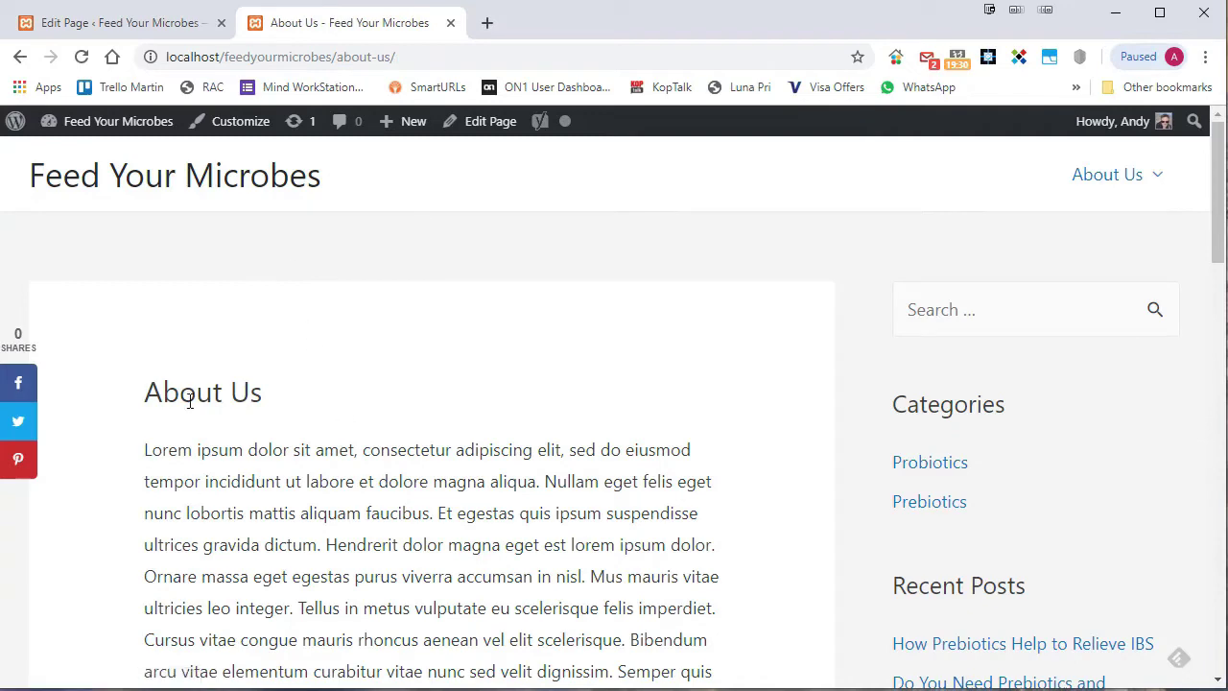
Edit the About Us page, set its Astra sidebar option to No Sidebar, and update the page.
click(472, 127)
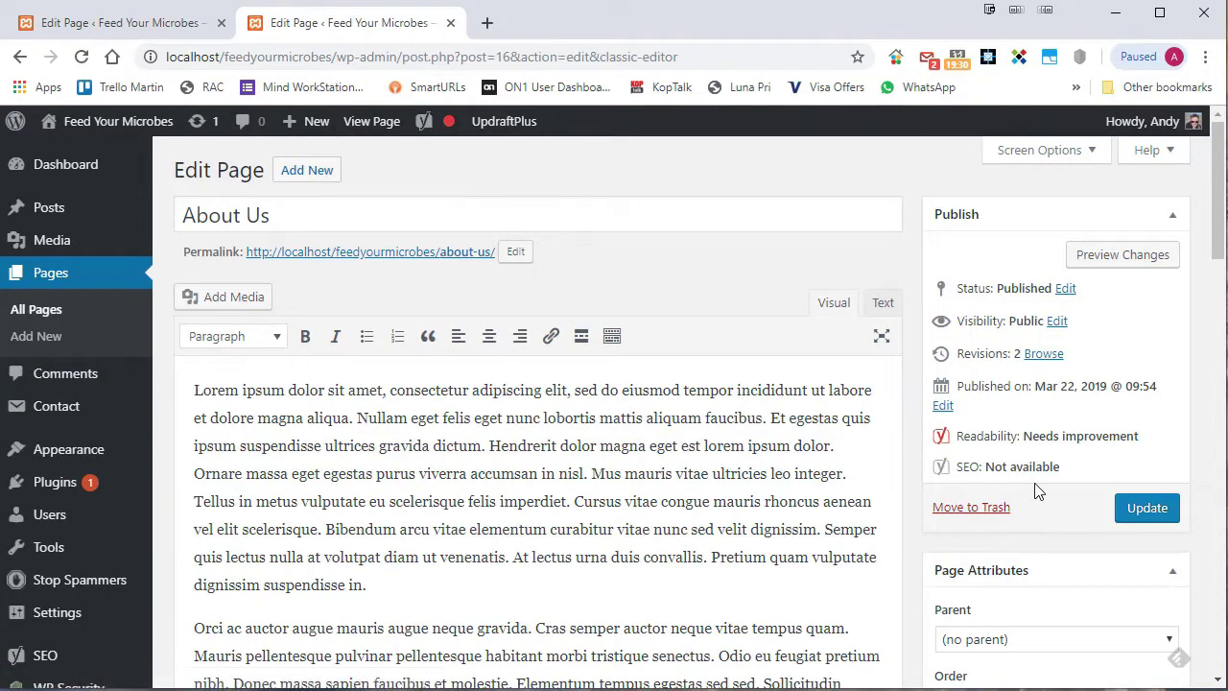
scroll(1036, 490, down, 3)
scroll(1036, 489, down, 1)
scroll(1165, 471, down, 1)
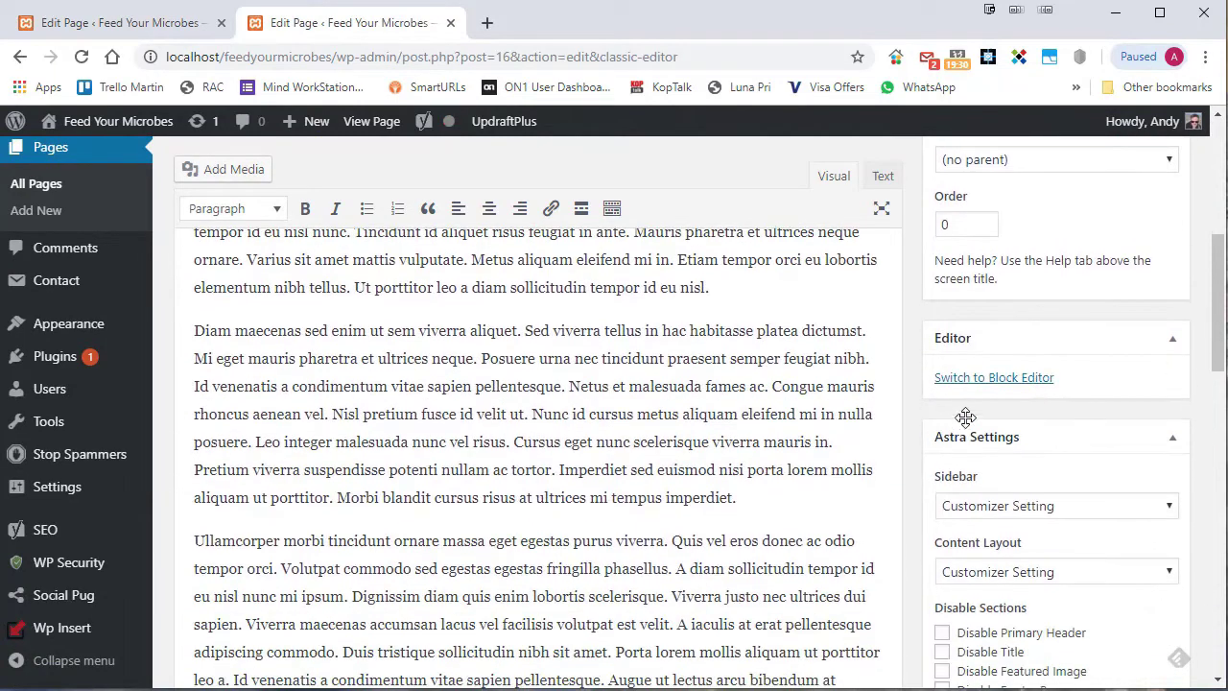
click(1172, 506)
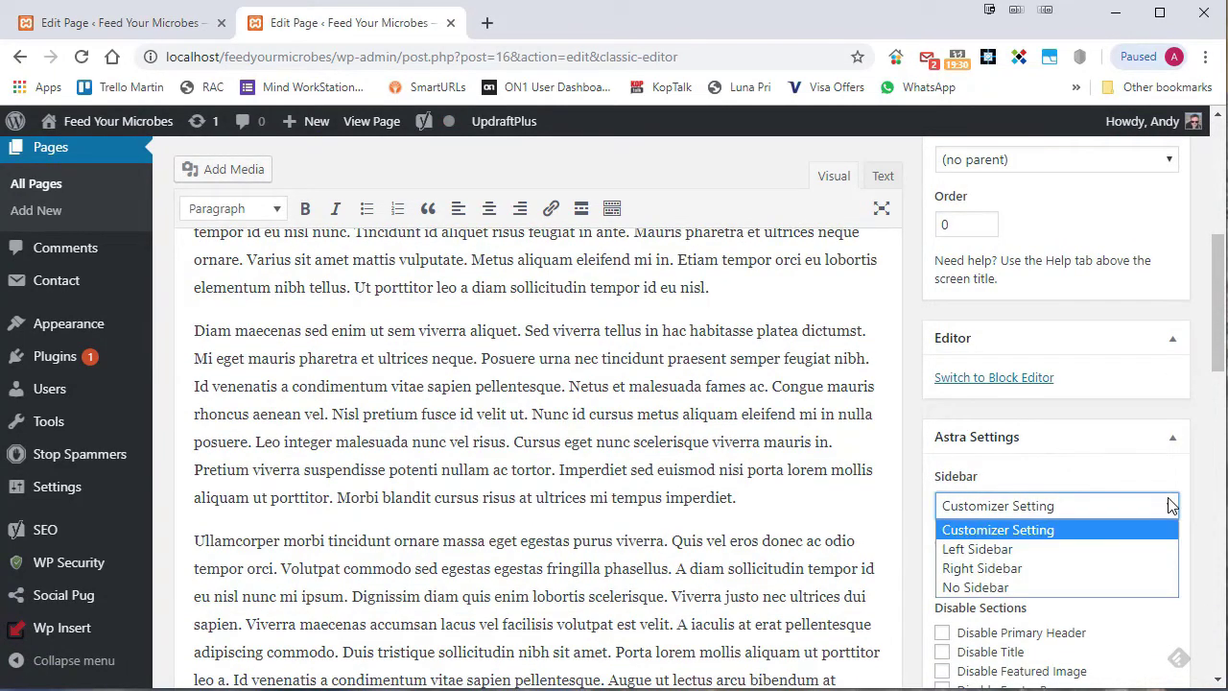
click(1053, 582)
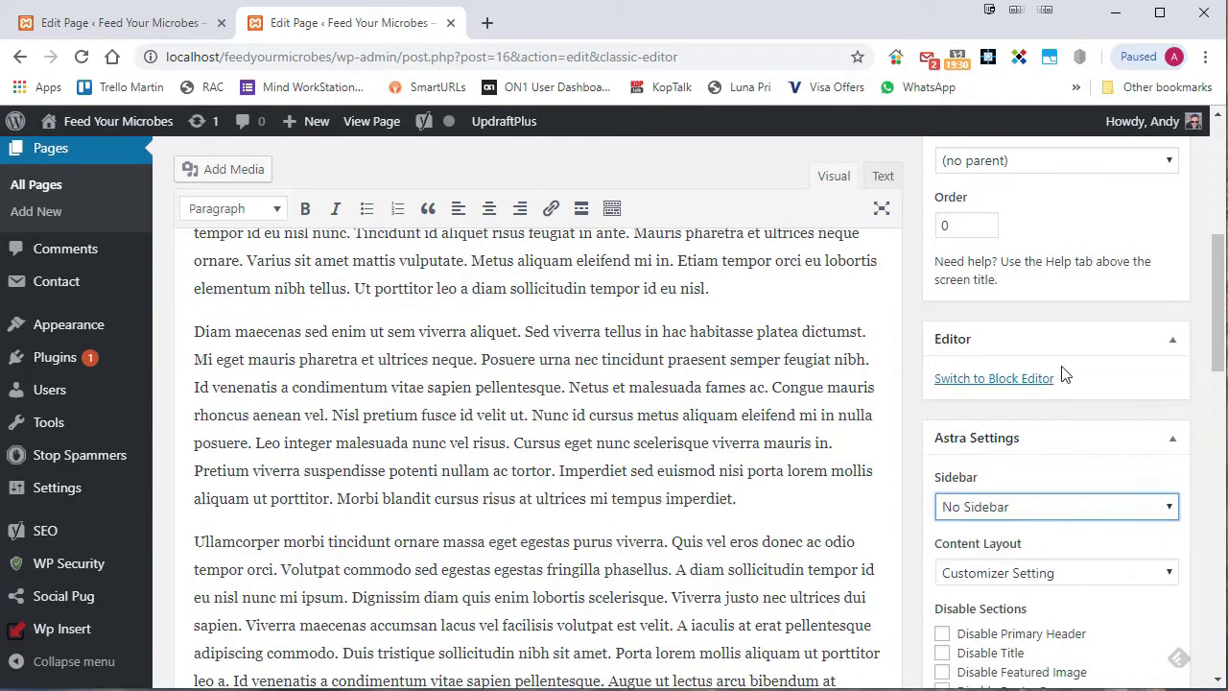
scroll(1064, 374, up, 5)
click(1146, 412)
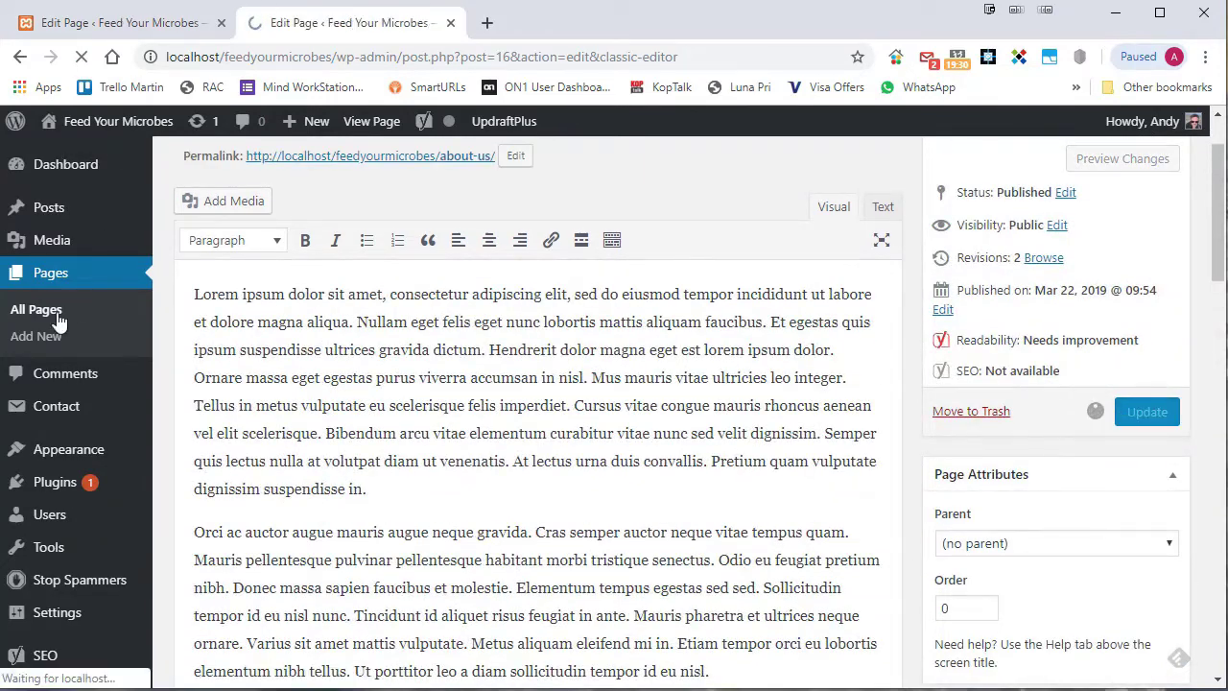
Open the live About Us page in a new browser tab and look through its content and layout.
right_click(456, 307)
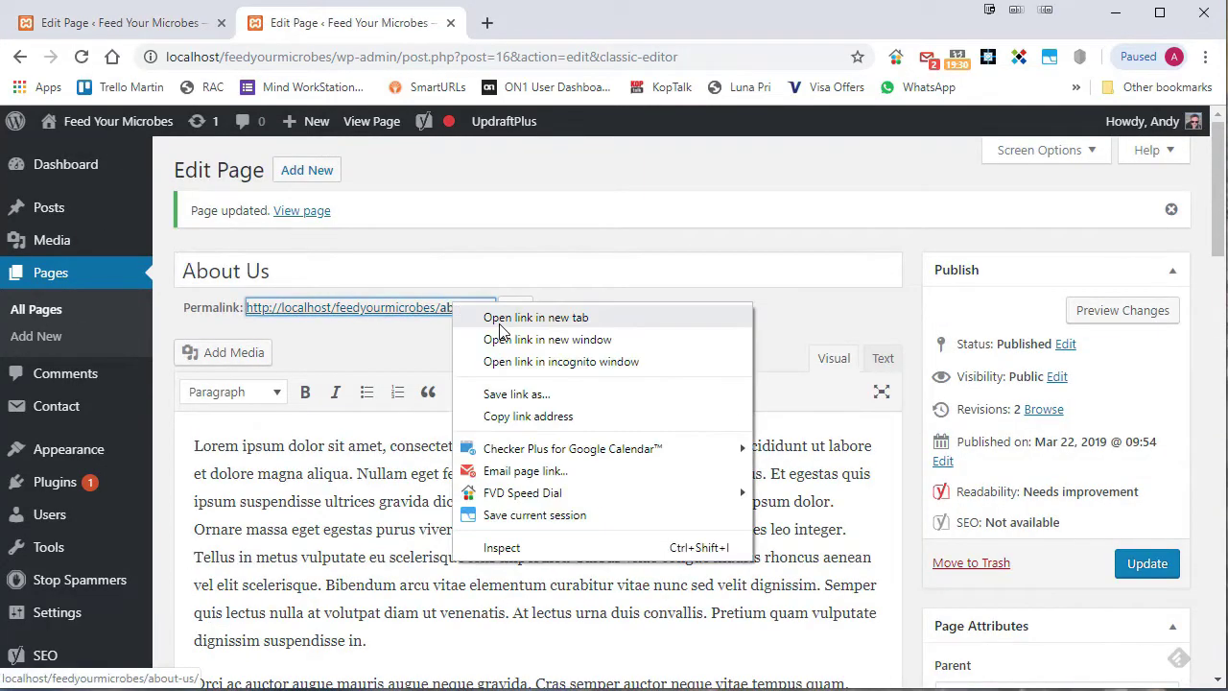
click(523, 320)
key(ctrl+Tab)
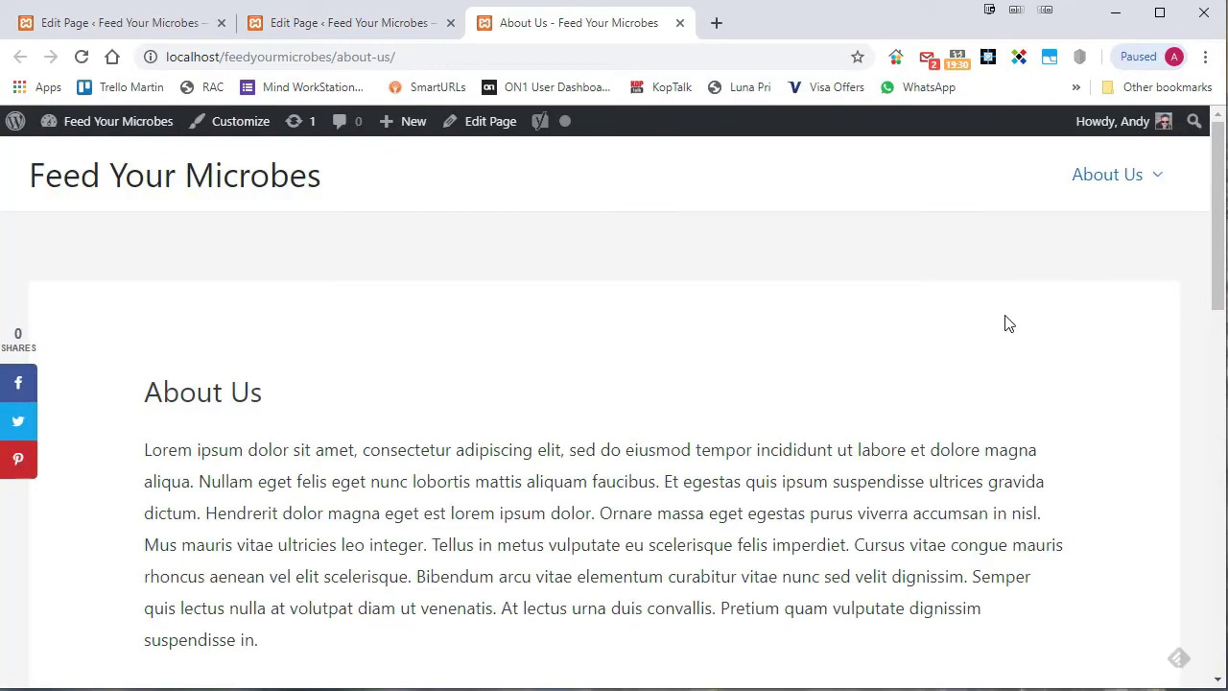
scroll(1007, 323, down, 12)
scroll(1007, 317, up, 8)
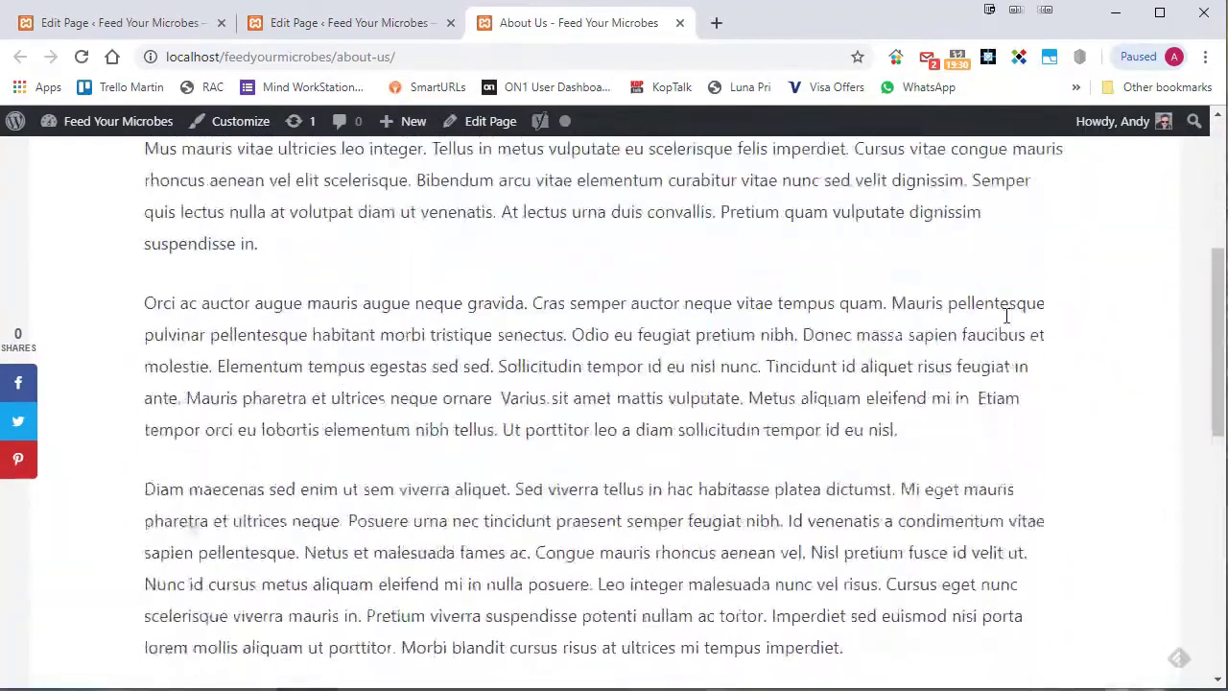
scroll(1006, 317, up, 4)
Visit the first team member's page through the About Us submenu to compare its sidebar.
mouse_move(1143, 183)
click(1099, 247)
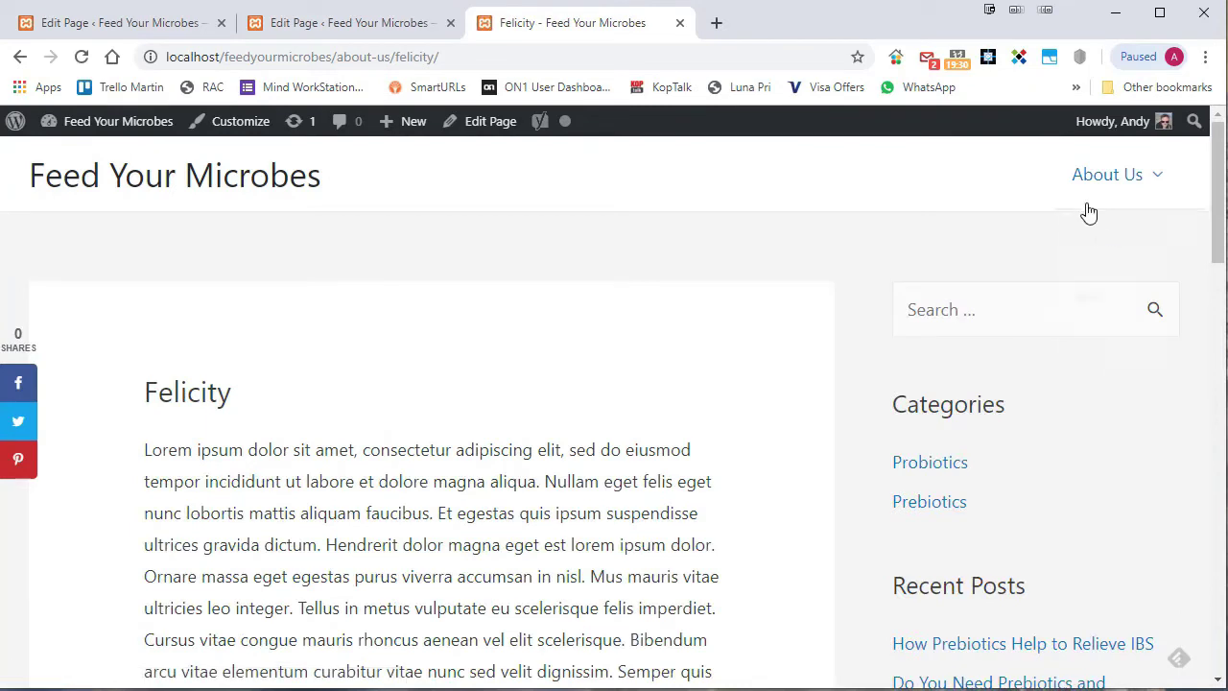
mouse_move(1094, 182)
Return to the WordPress admin, open the installed themes, and activate Twenty Sixteen.
click(170, 20)
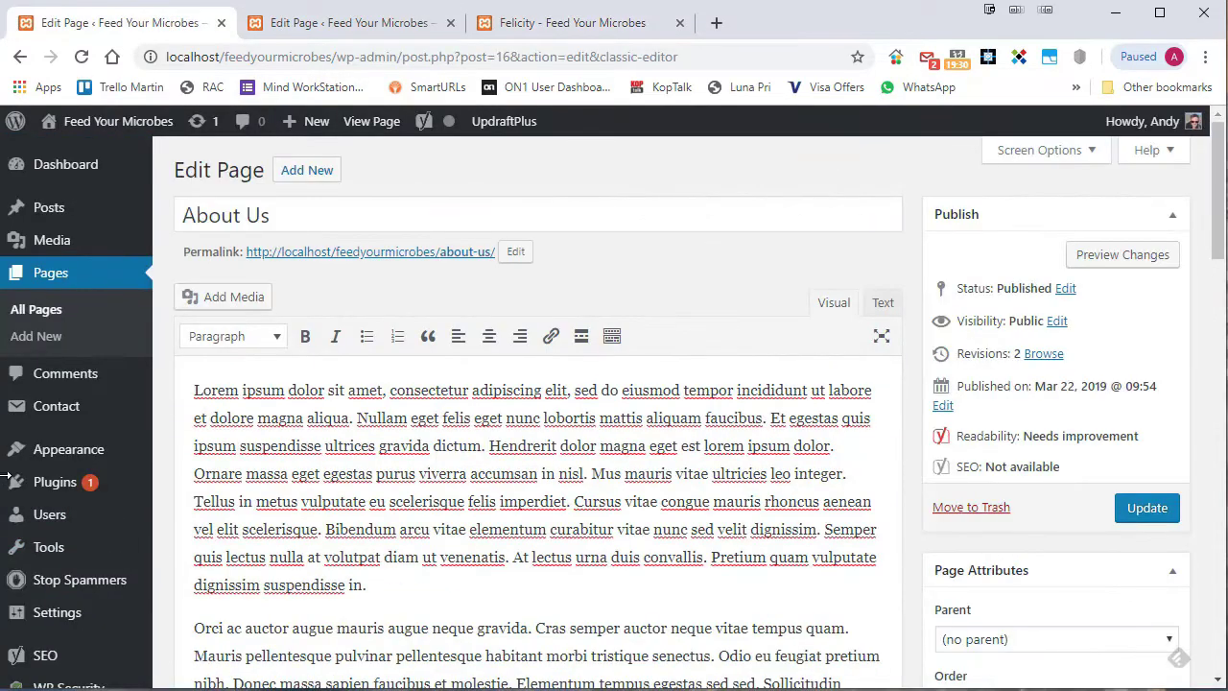
mouse_move(50, 459)
click(185, 455)
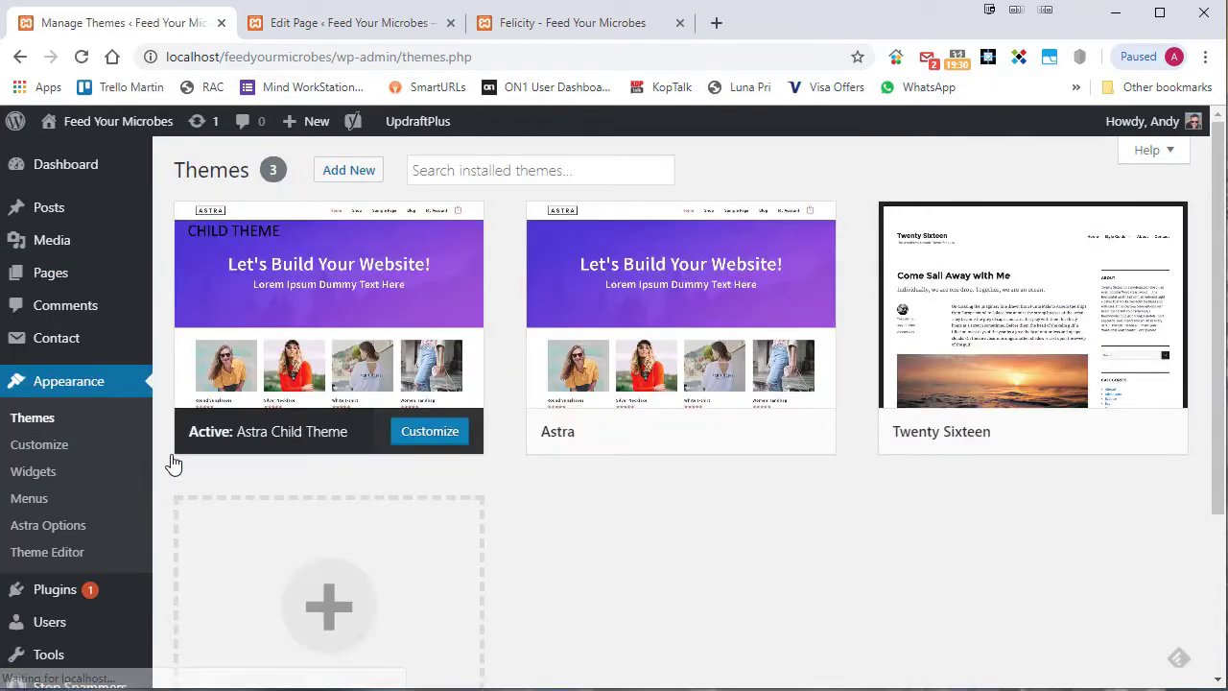
mouse_move(924, 332)
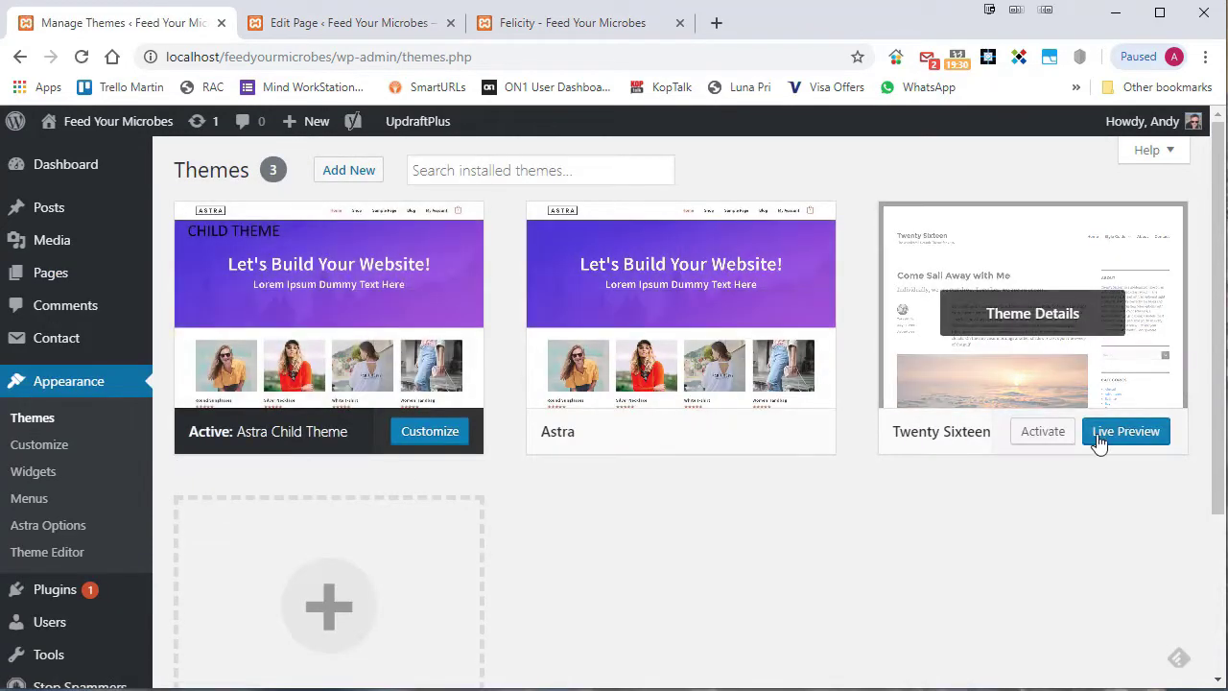
click(1038, 438)
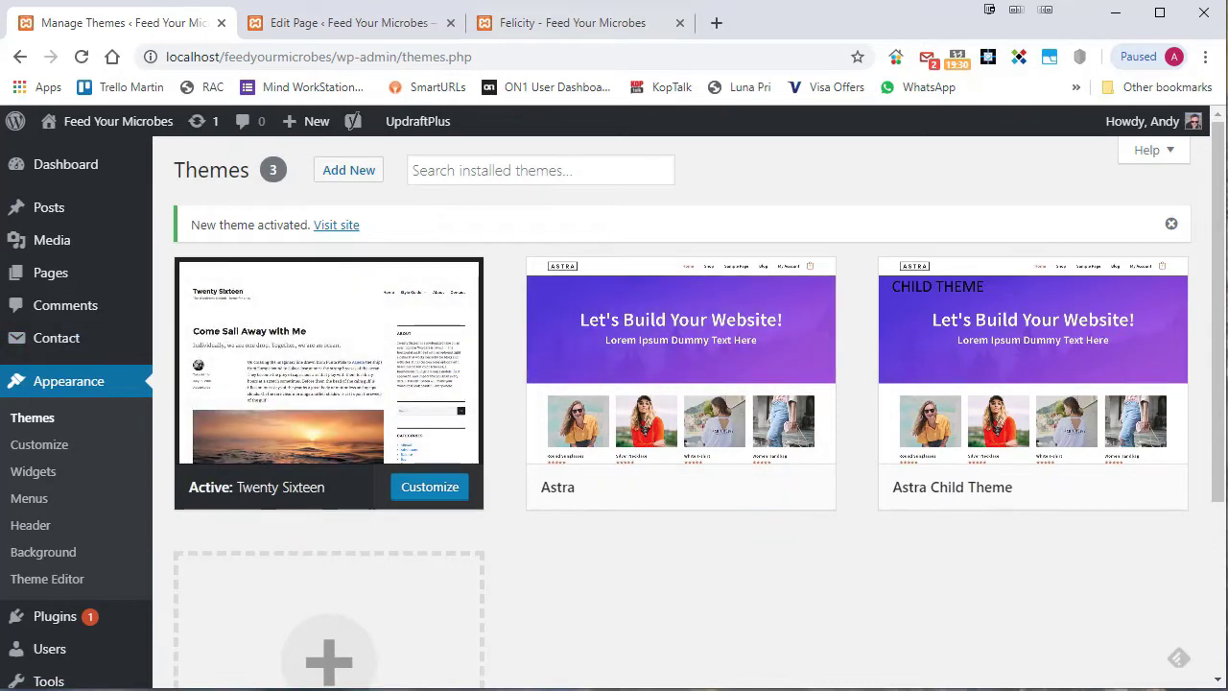
Reload the live team member's page to check the Twenty Sixteen design, and open the About Us page from the navigation.
click(626, 22)
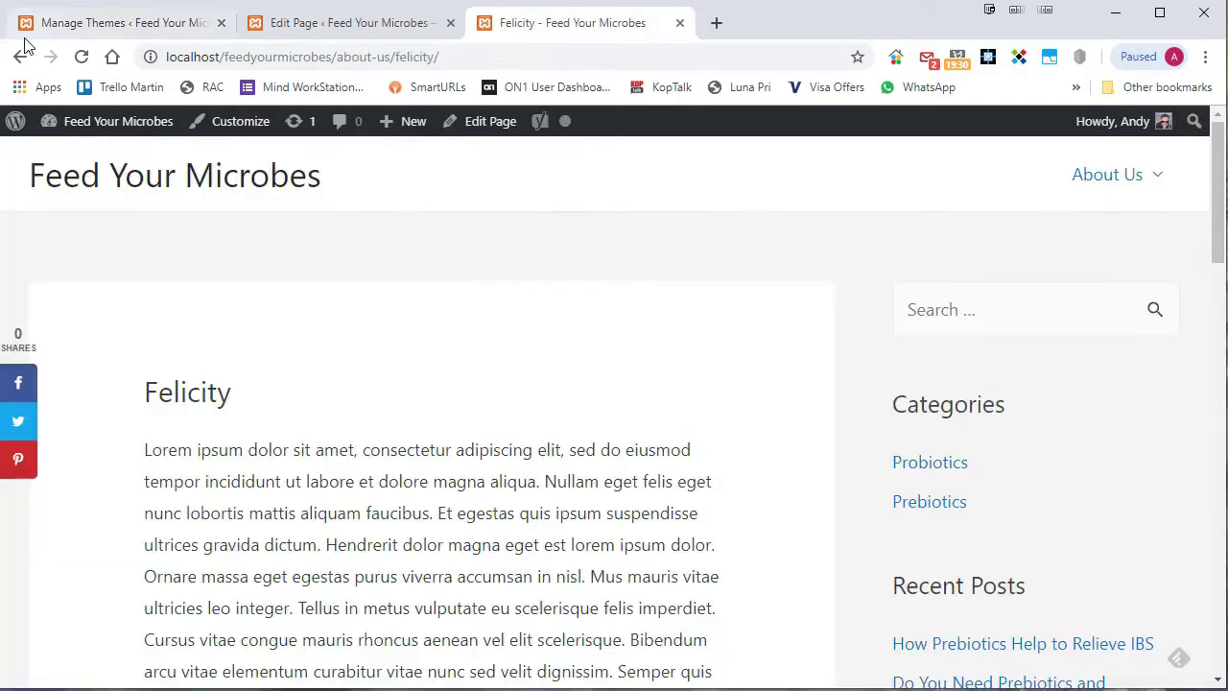
click(81, 58)
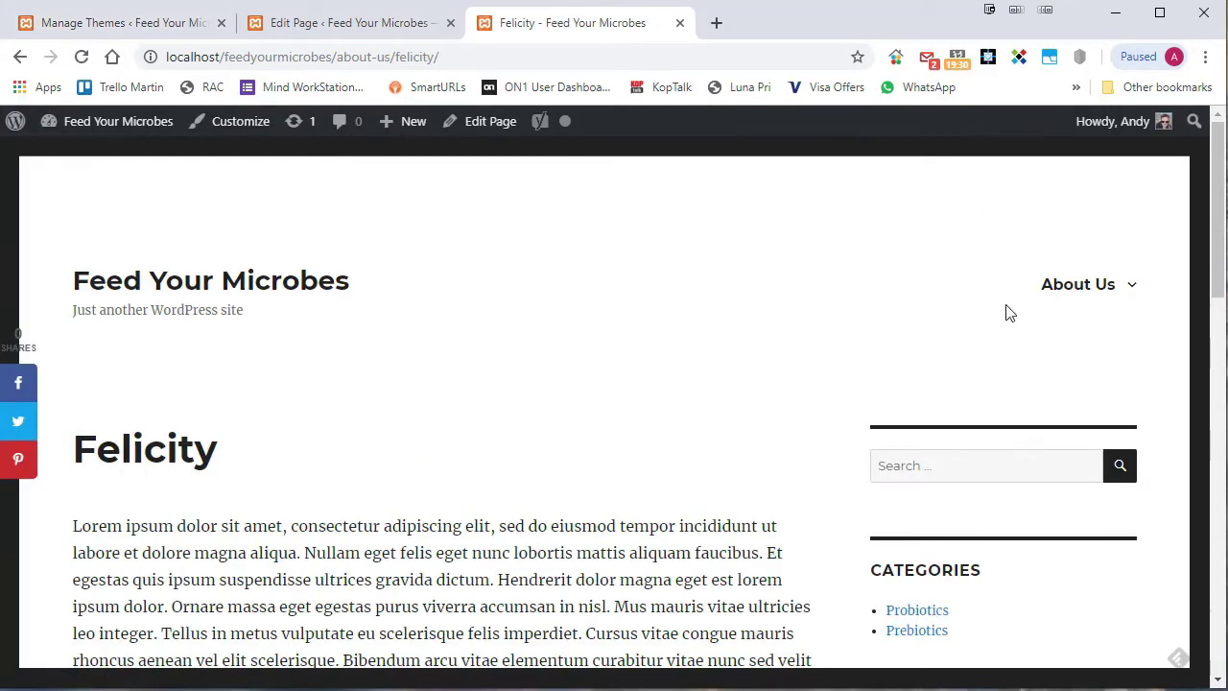
scroll(1111, 592, down, 3)
scroll(1085, 348, up, 4)
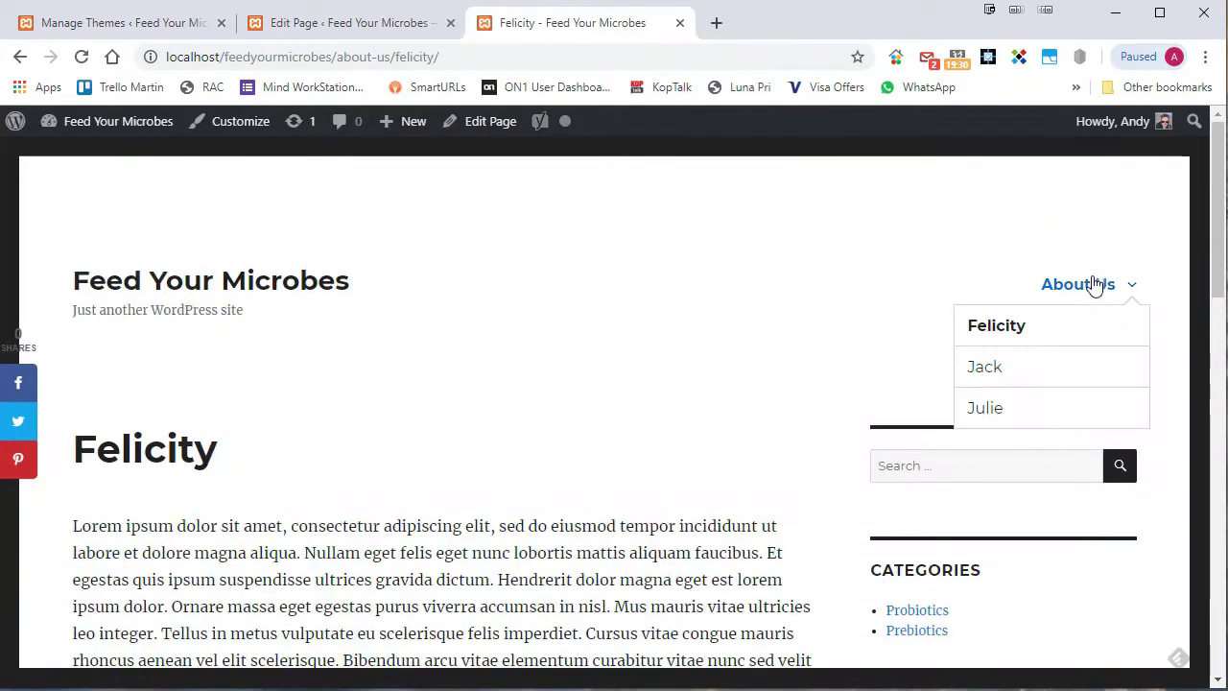
click(1093, 284)
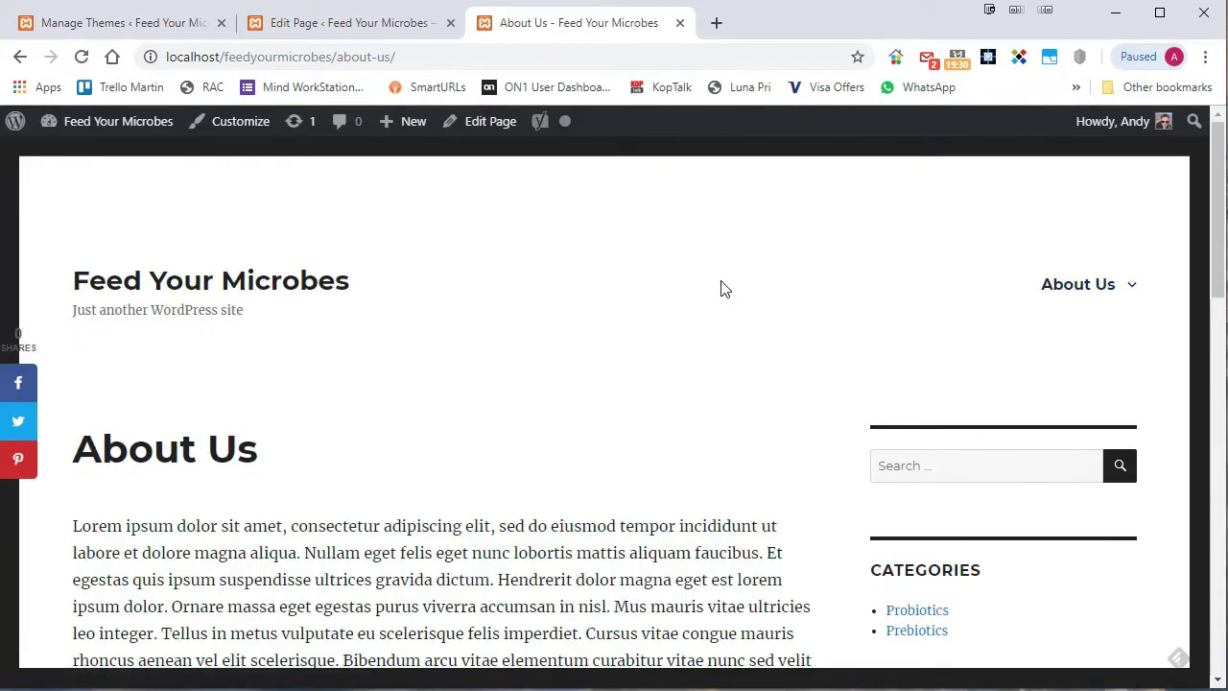
scroll(964, 686, down, 1)
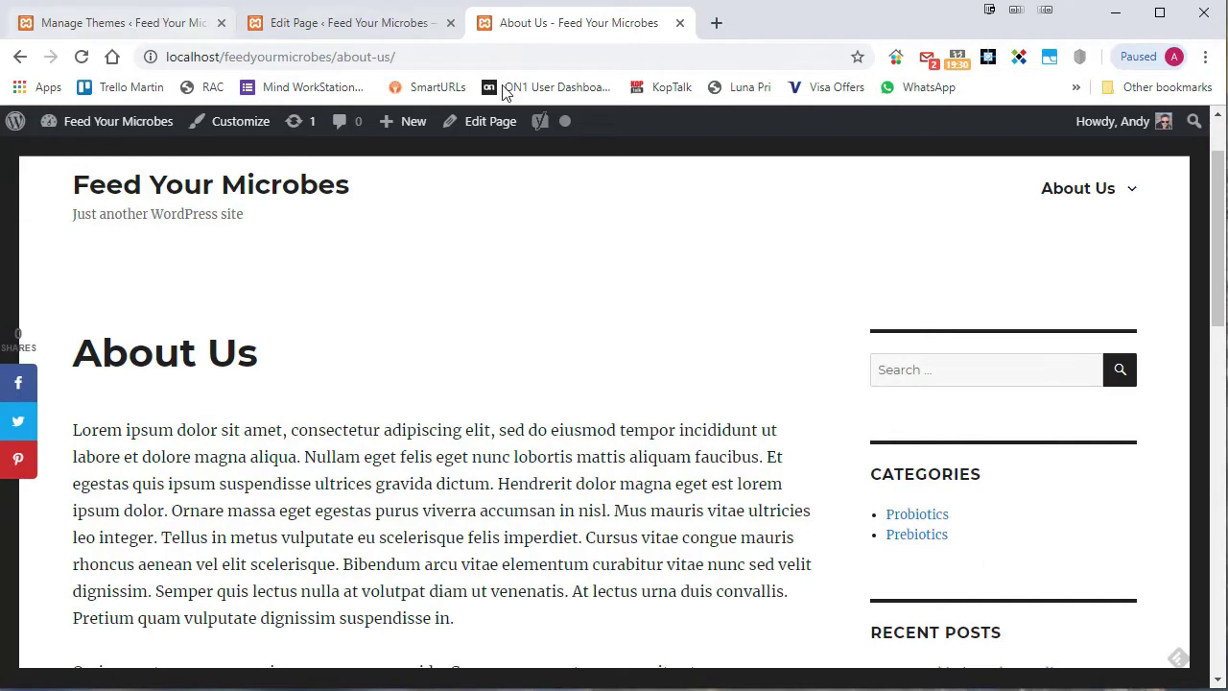
Open the About Us page for editing and look through all its settings boxes for a sidebar or template option.
click(485, 121)
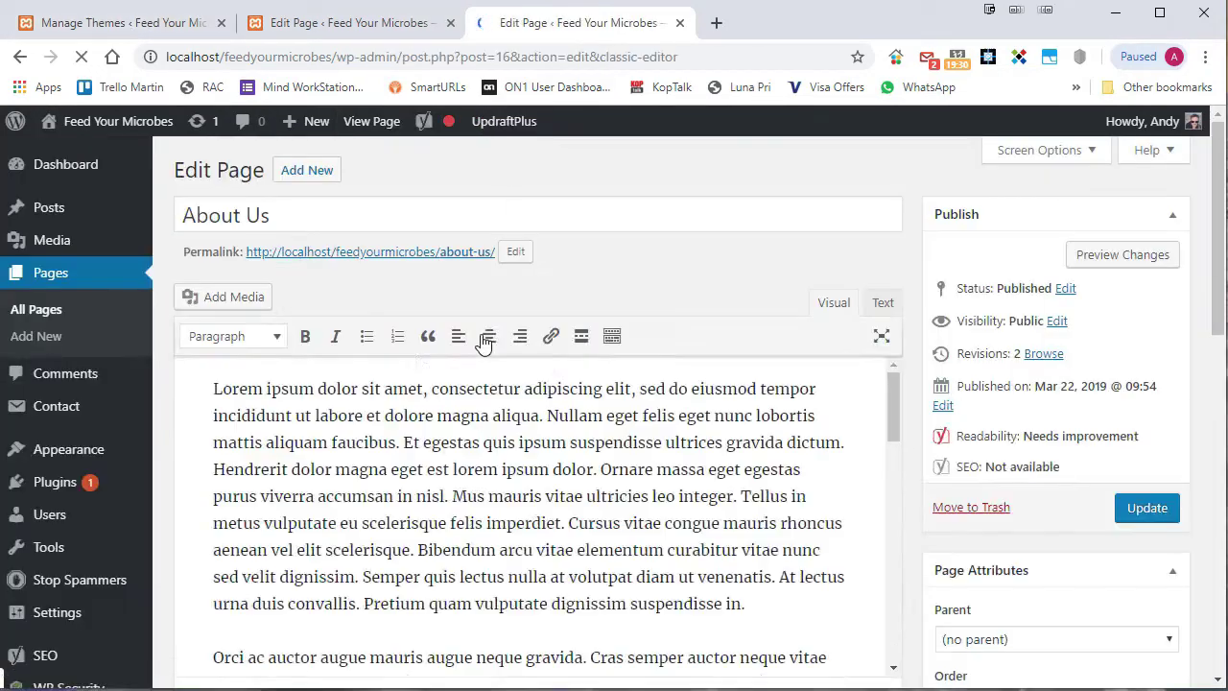
scroll(808, 225, down, 3)
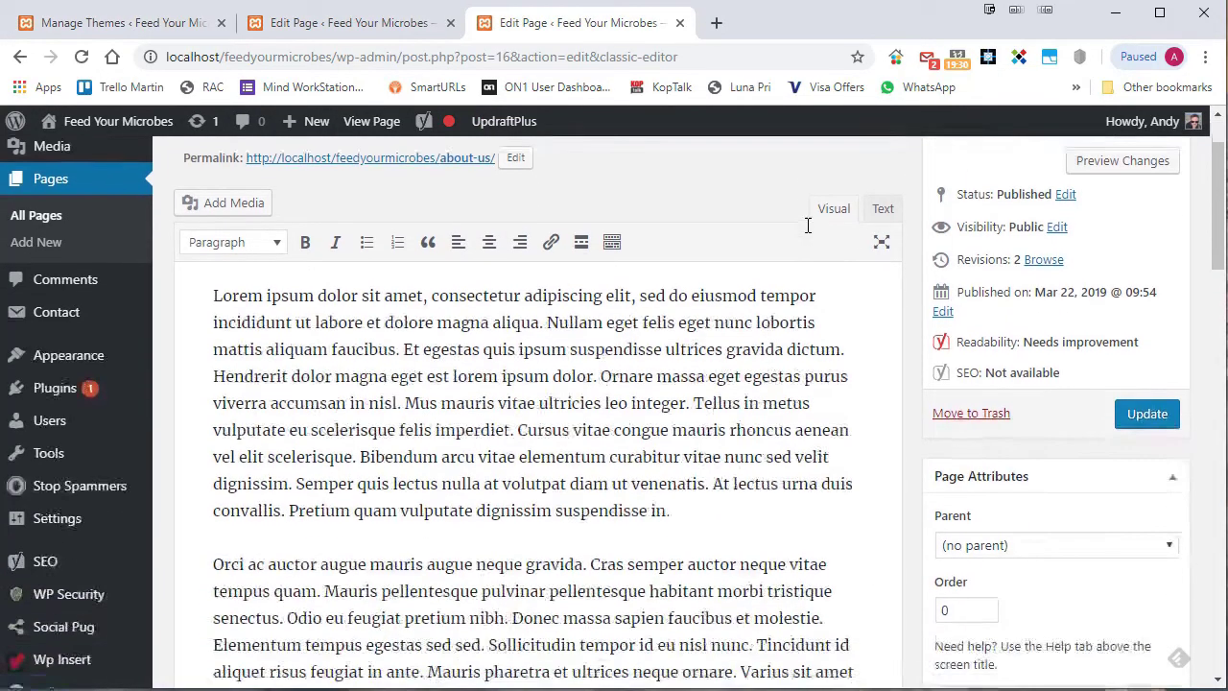
scroll(892, 278, up, 2)
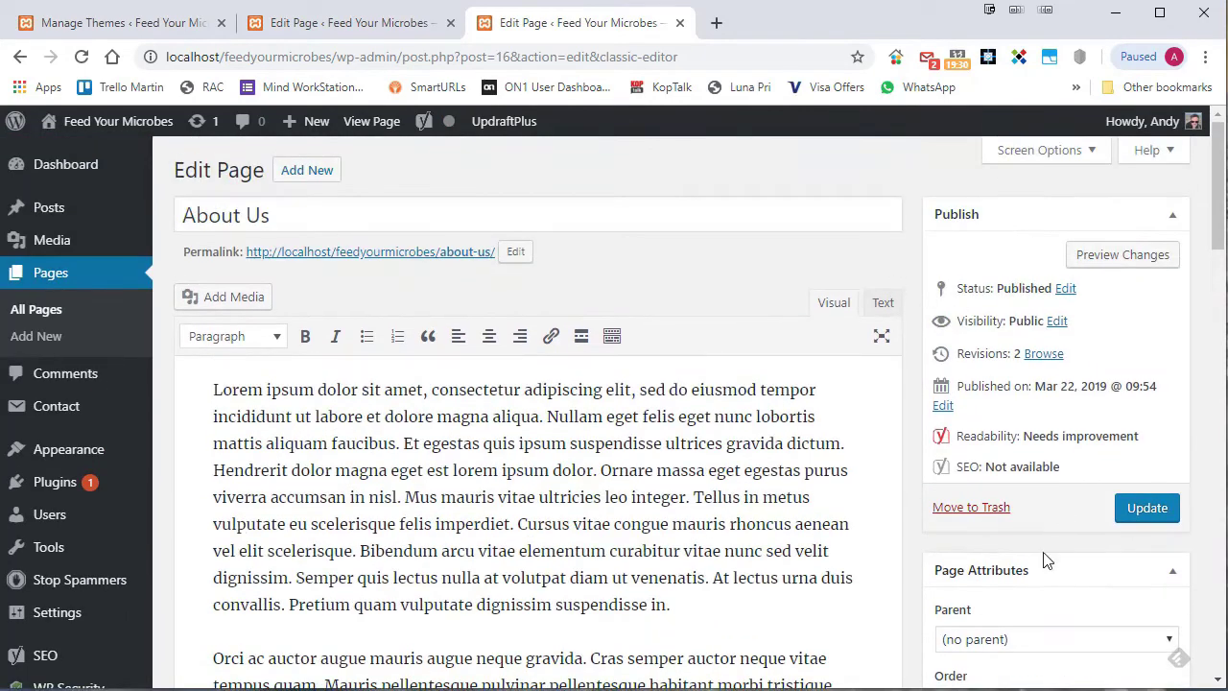
scroll(814, 330, down, 2)
click(1060, 447)
click(1059, 443)
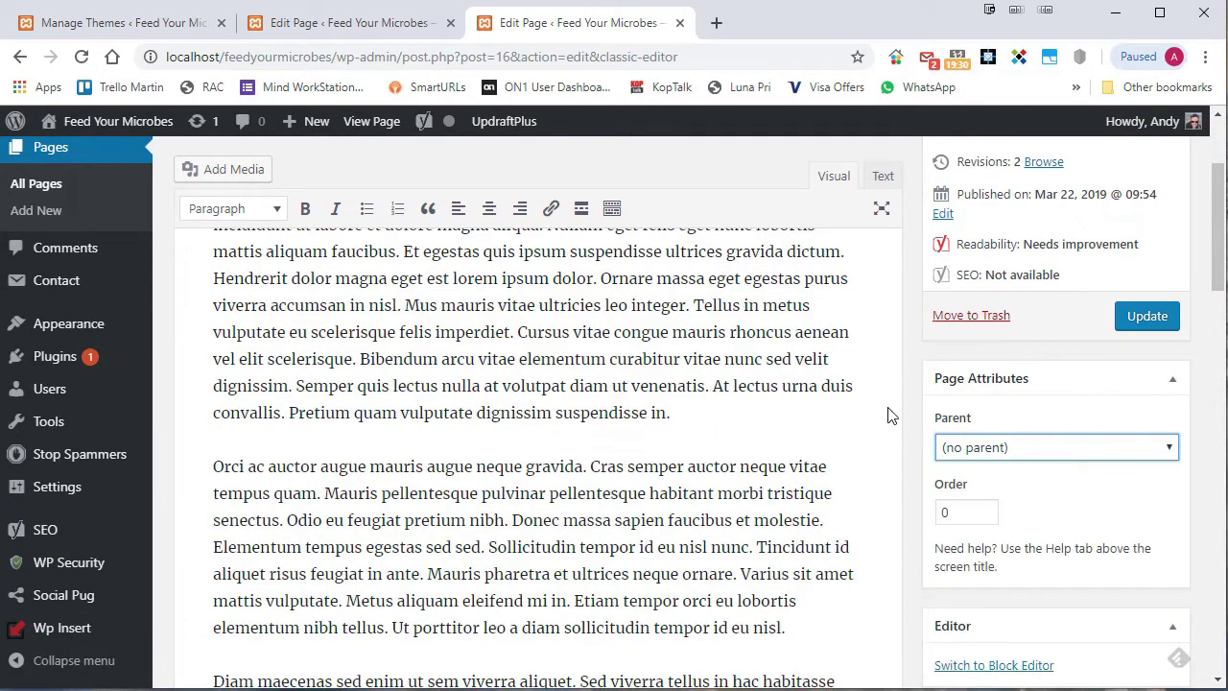
scroll(800, 392, down, 4)
scroll(803, 396, down, 10)
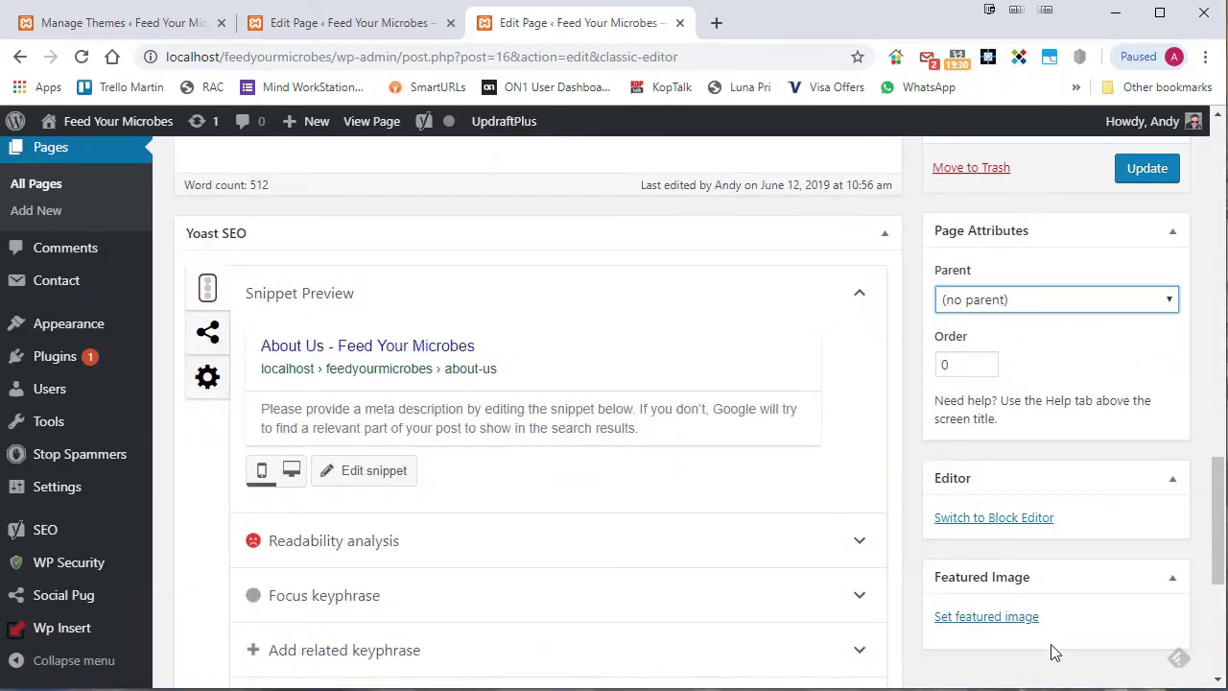
scroll(686, 353, down, 4)
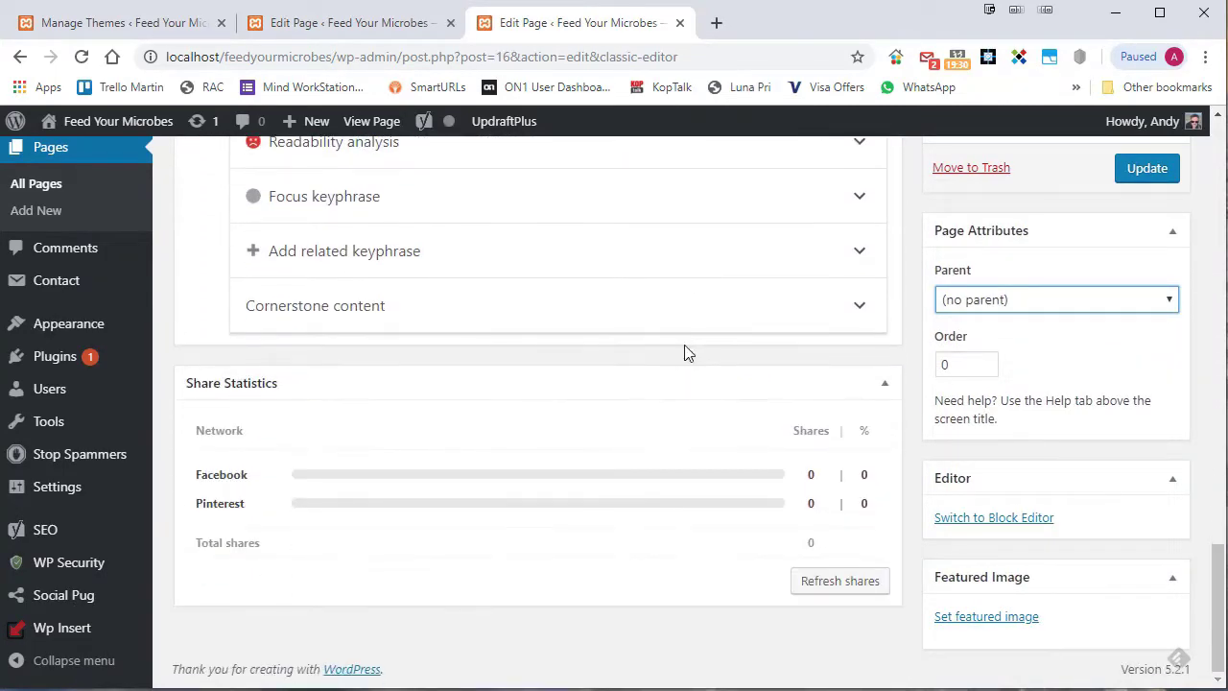
scroll(684, 353, up, 12)
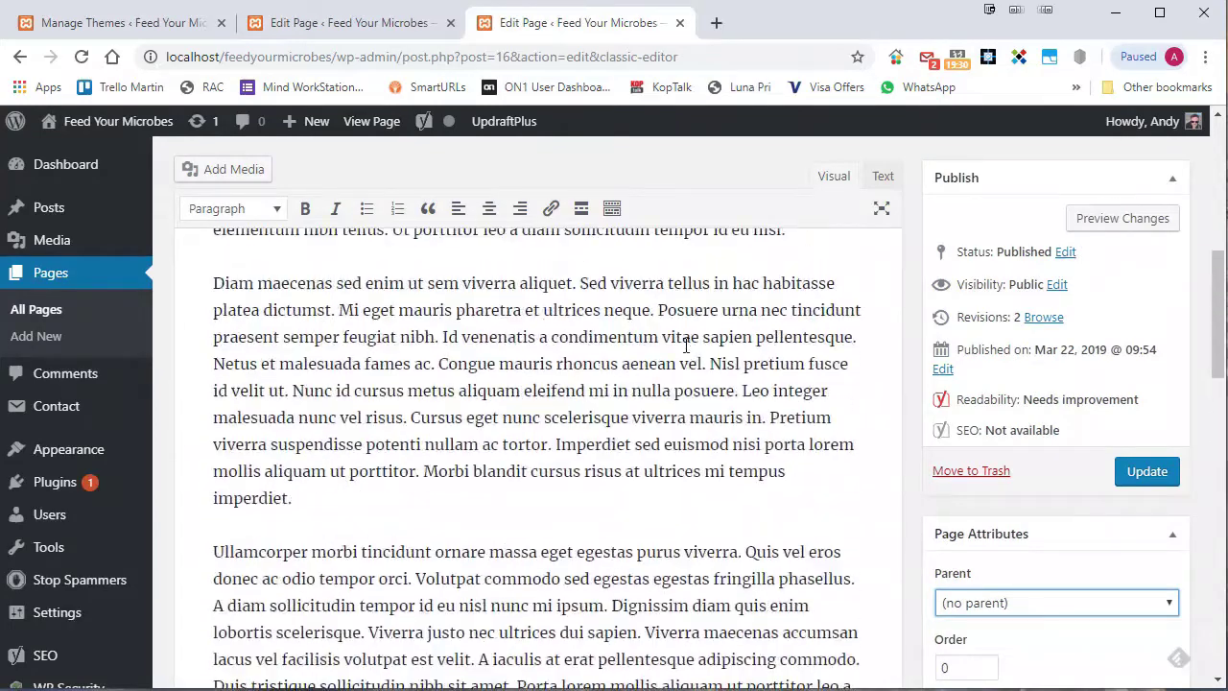
scroll(686, 346, up, 5)
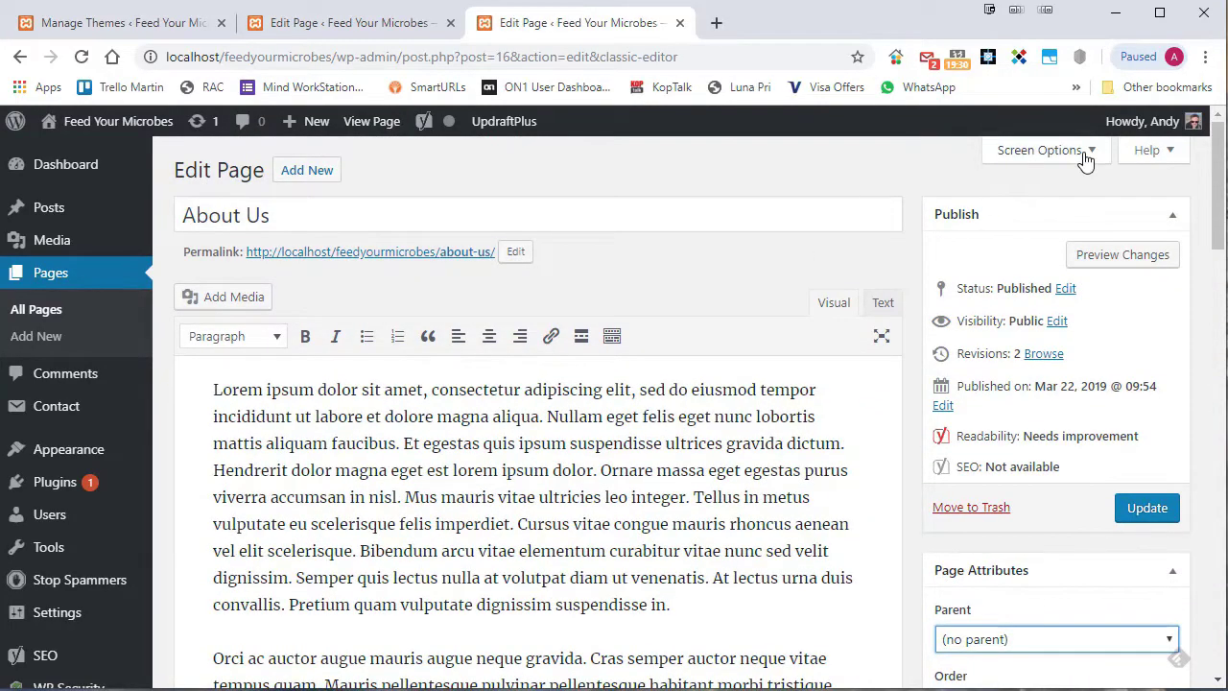
Enable the Author, Slug, Comments, Discussion, Custom Fields and Revisions boxes in the page editor's Screen Options.
click(1086, 154)
click(753, 196)
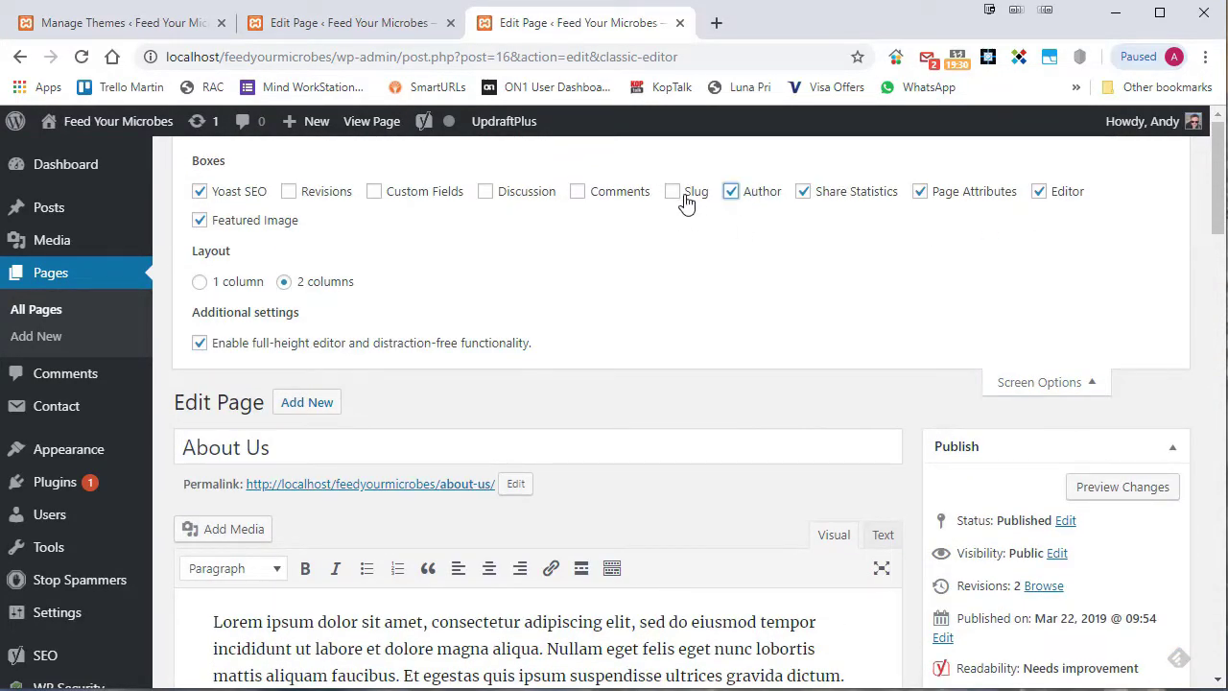
click(683, 196)
click(597, 191)
click(486, 192)
click(399, 192)
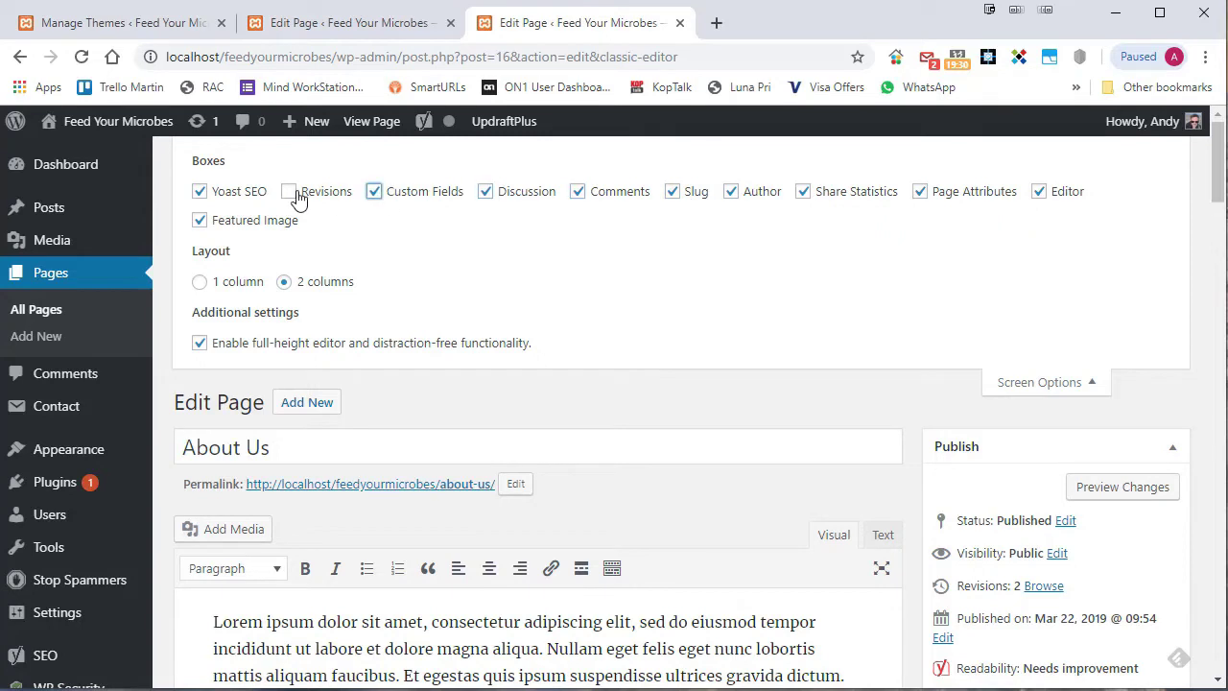
click(294, 192)
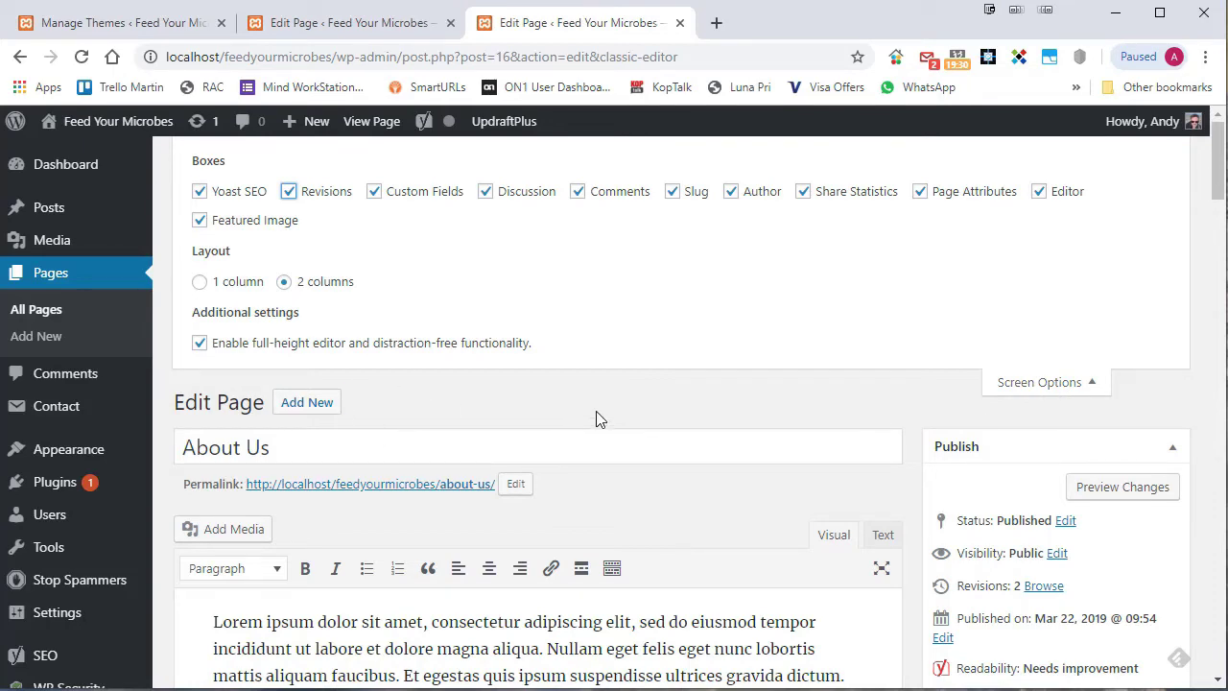
click(1063, 381)
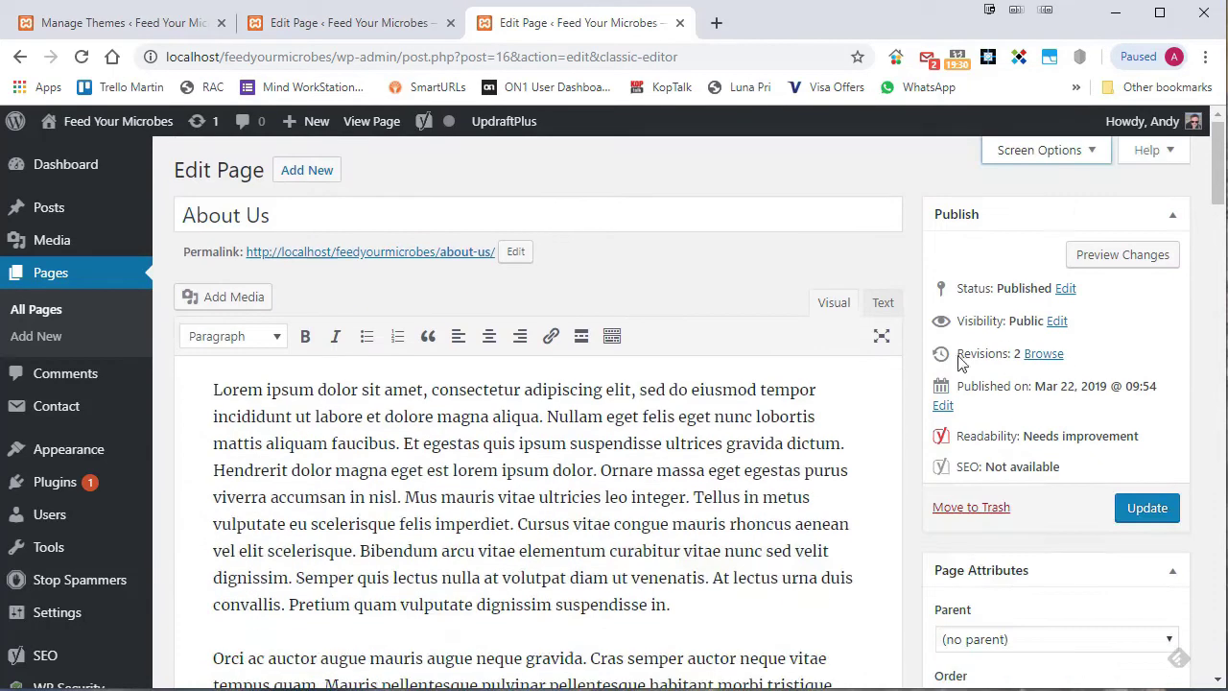
Look through the newly enabled boxes below the About Us content for a sidebar setting.
scroll(735, 310, down, 2)
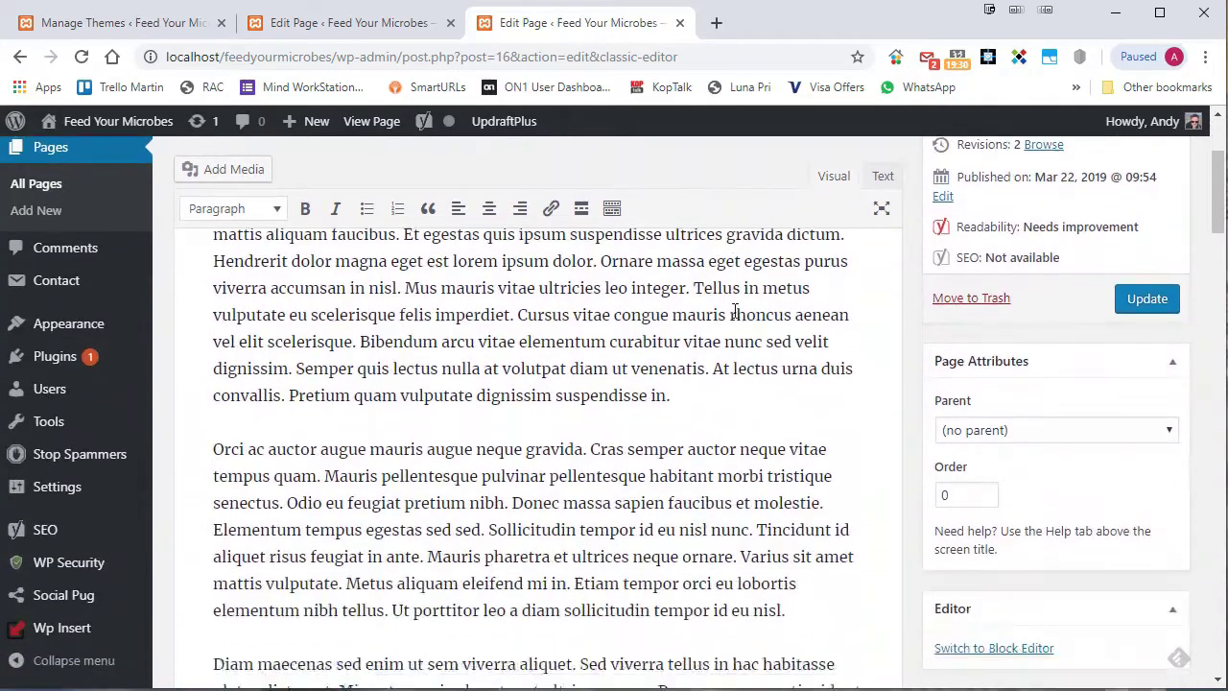
scroll(735, 310, down, 10)
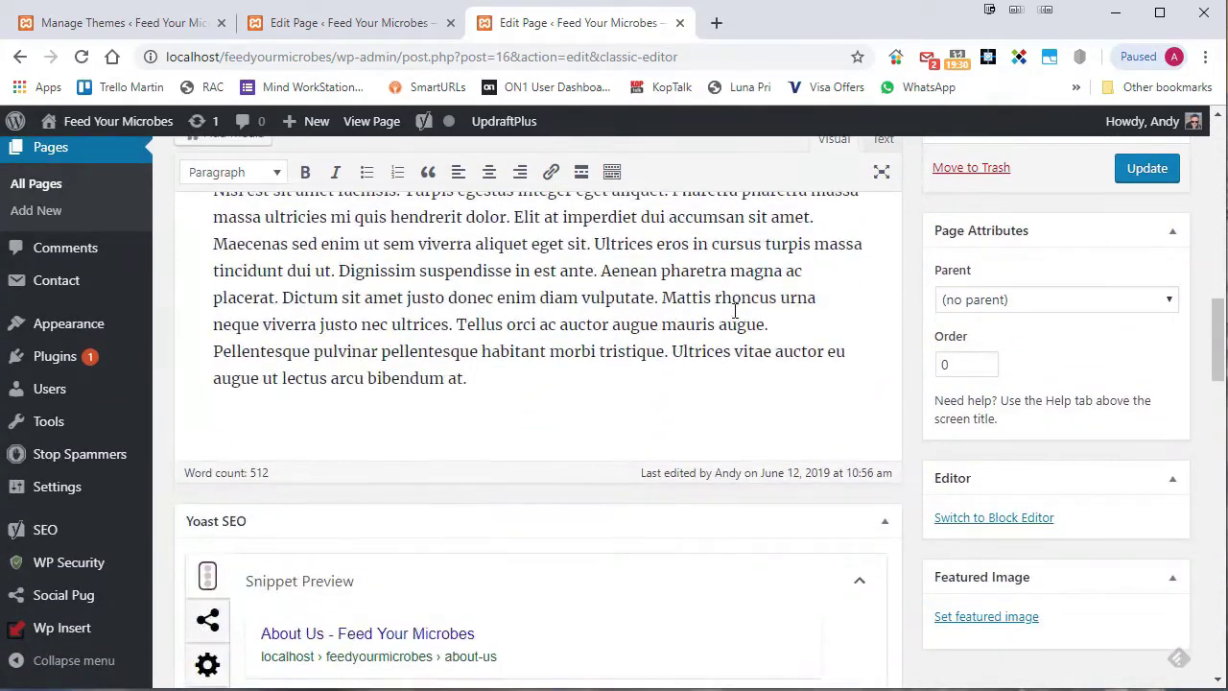
scroll(735, 310, down, 12)
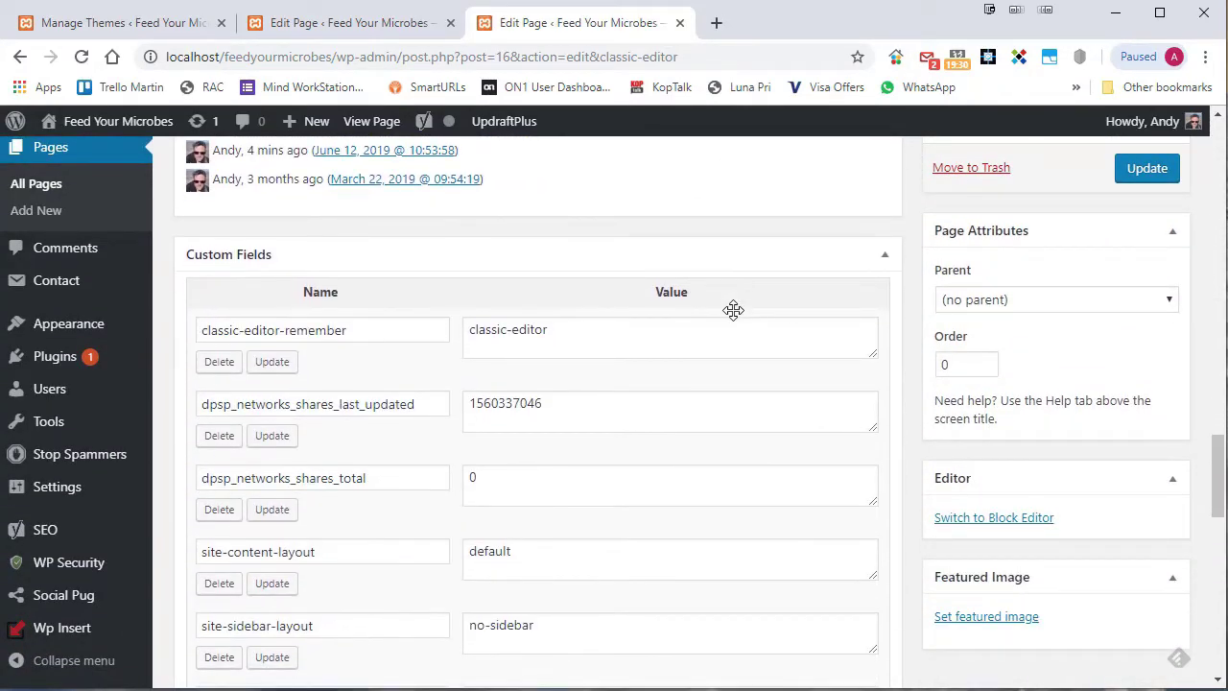
scroll(735, 312, down, 10)
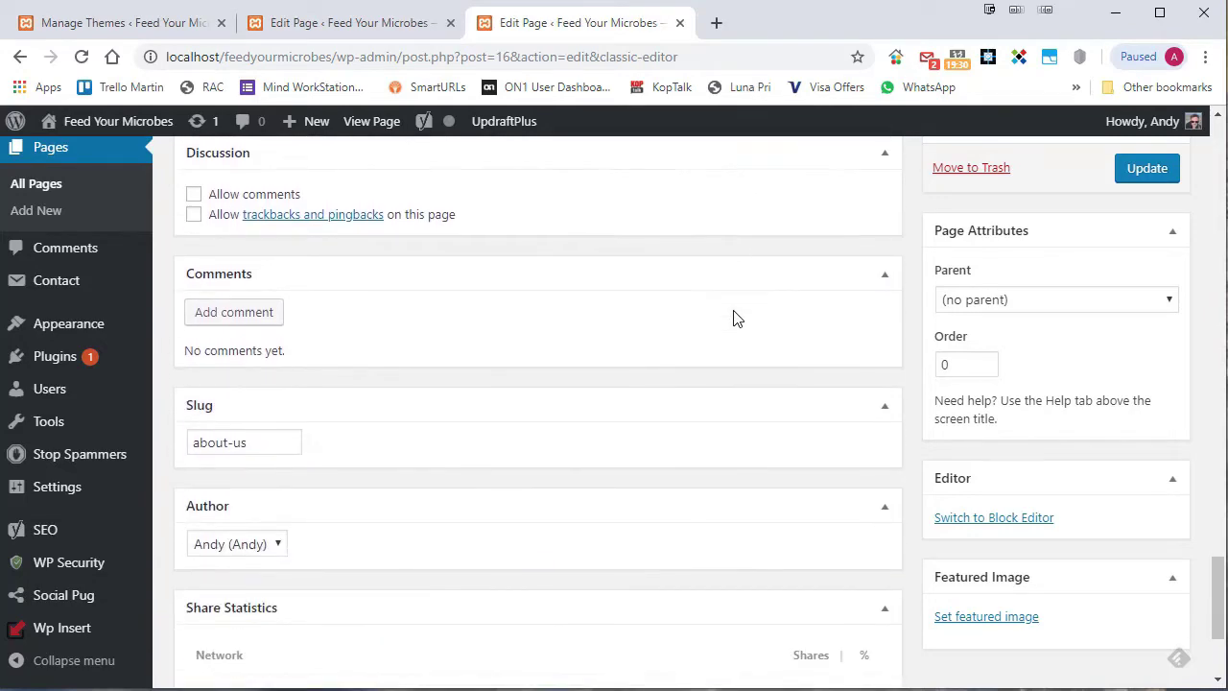
scroll(735, 318, down, 3)
scroll(735, 318, up, 8)
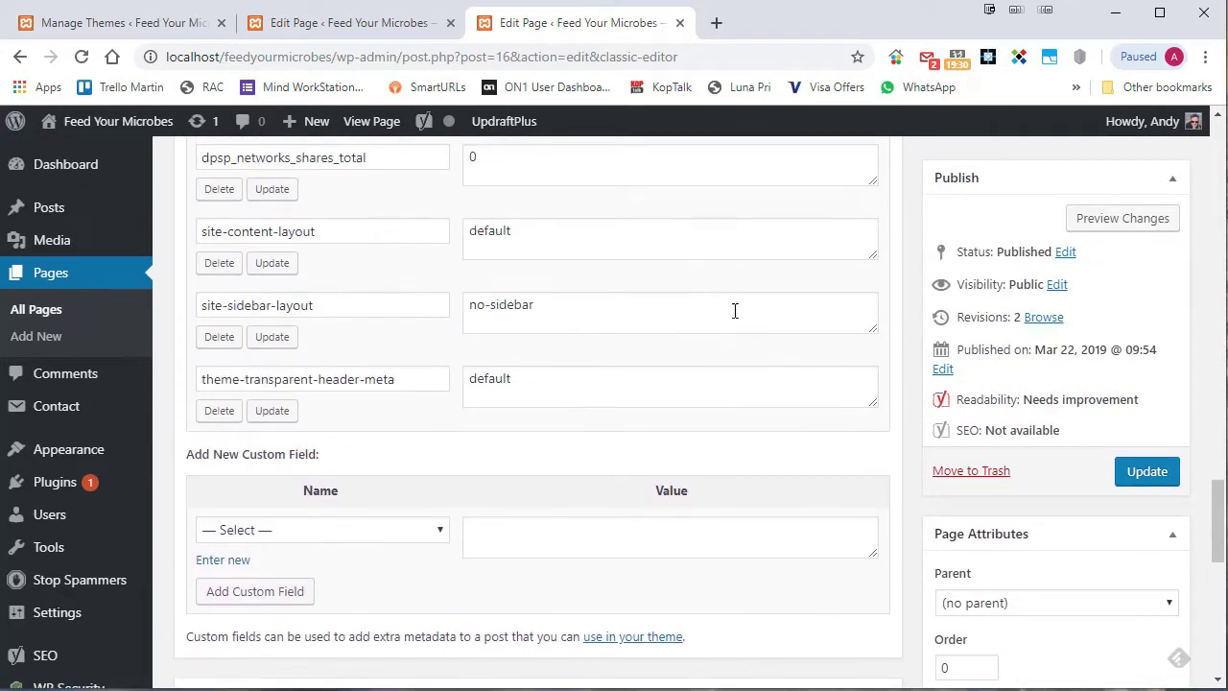
scroll(735, 310, up, 6)
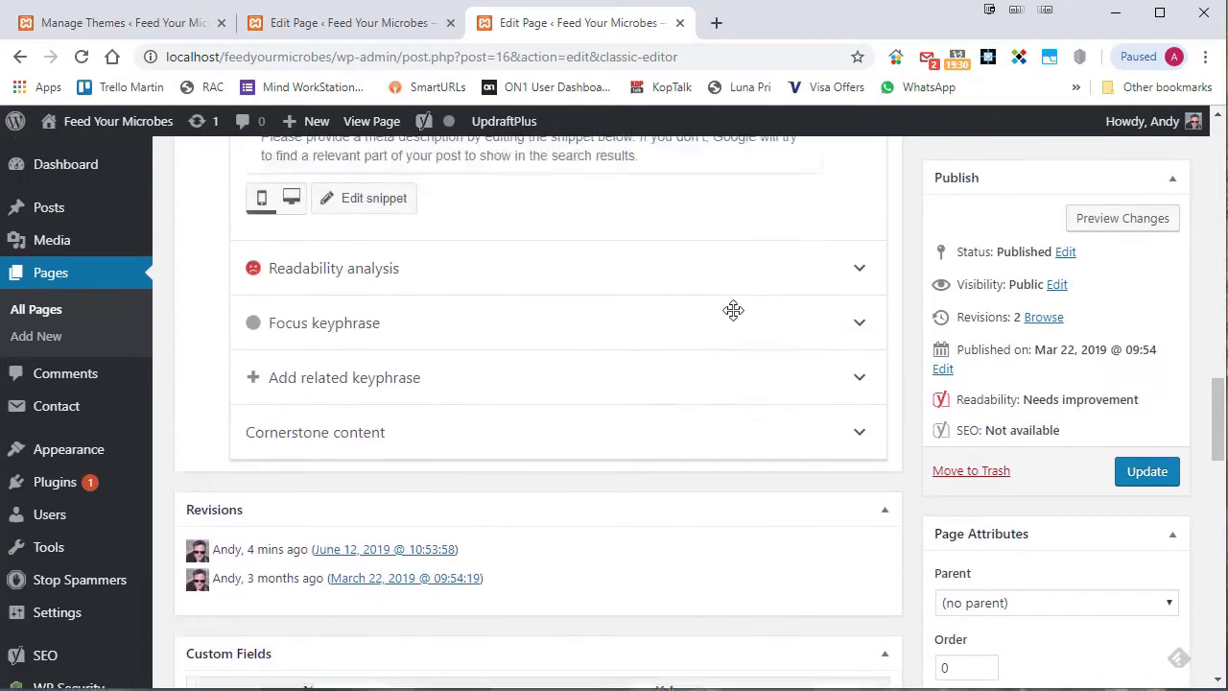
scroll(733, 310, up, 10)
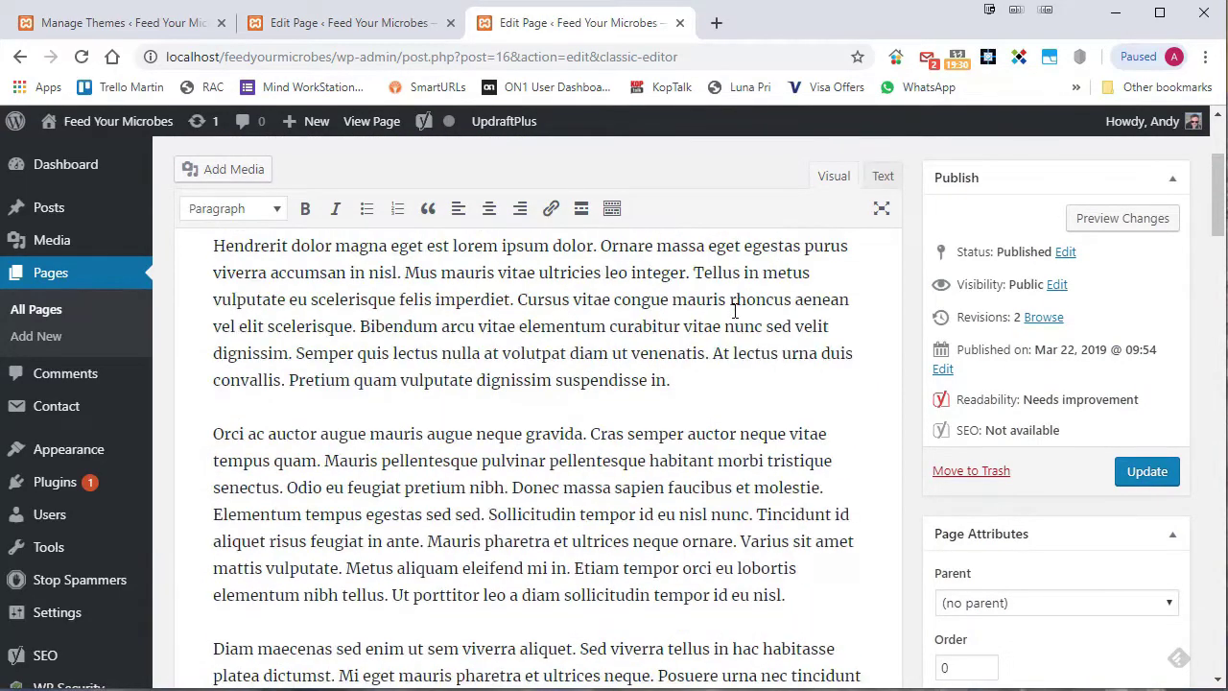
Return to the Themes page in the WordPress admin.
key(ctrl+shift+Tab)
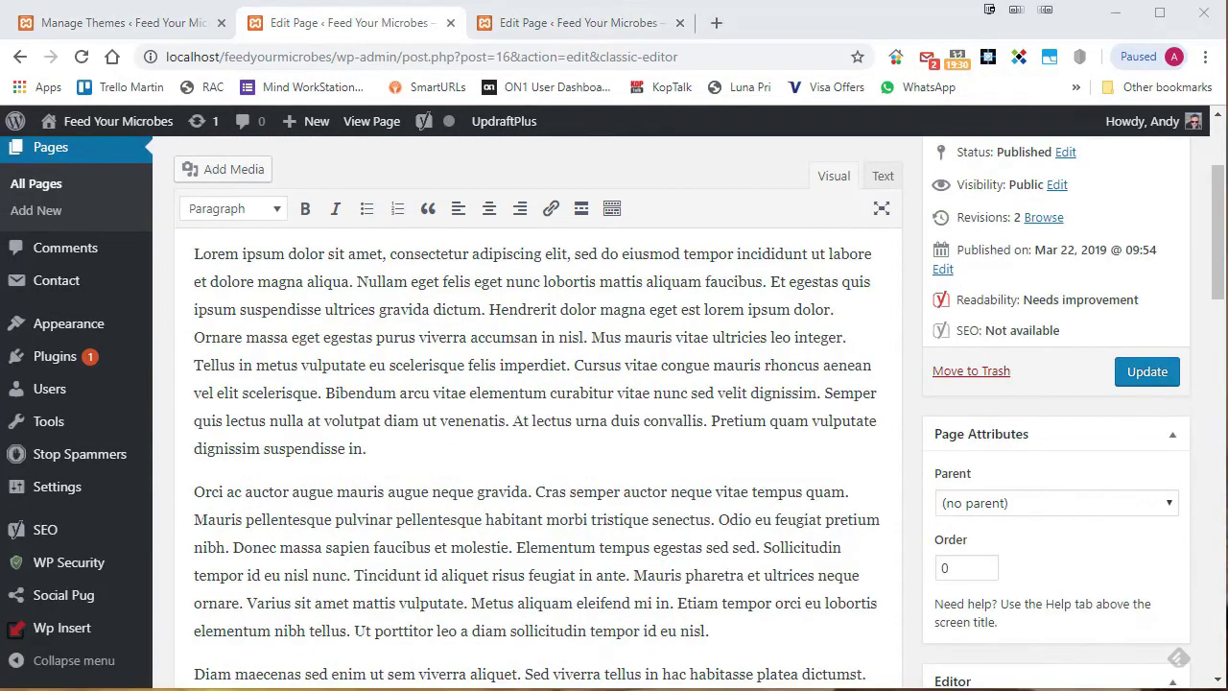
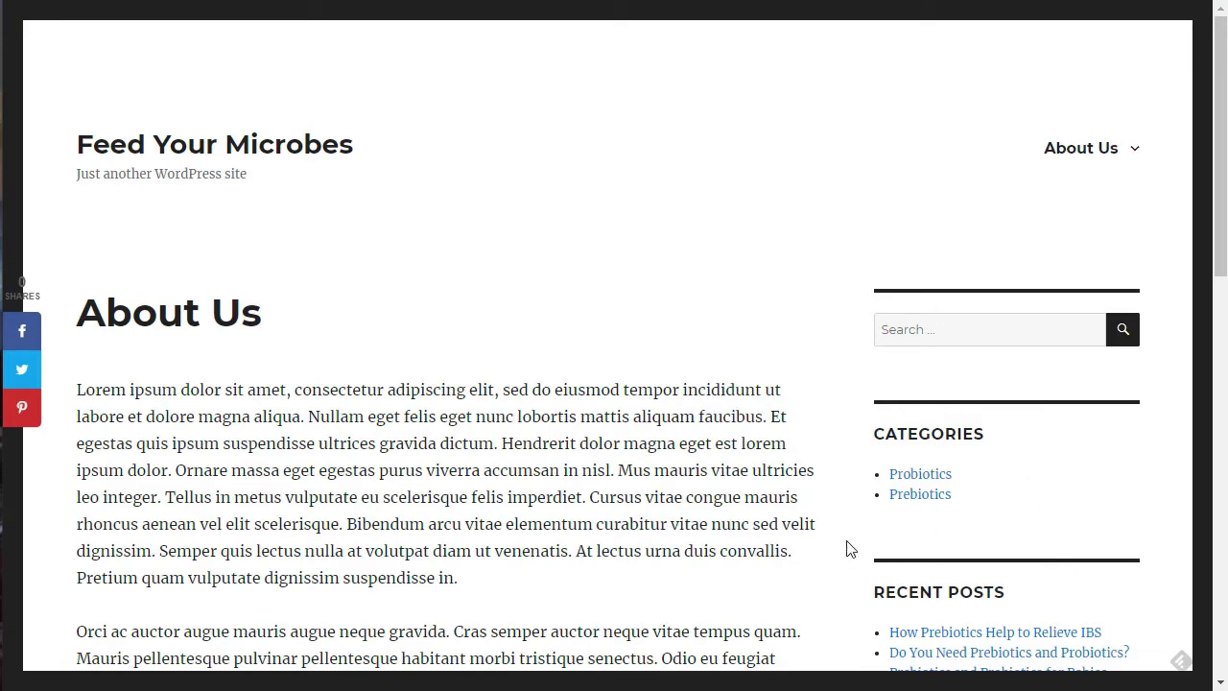
click(523, 3)
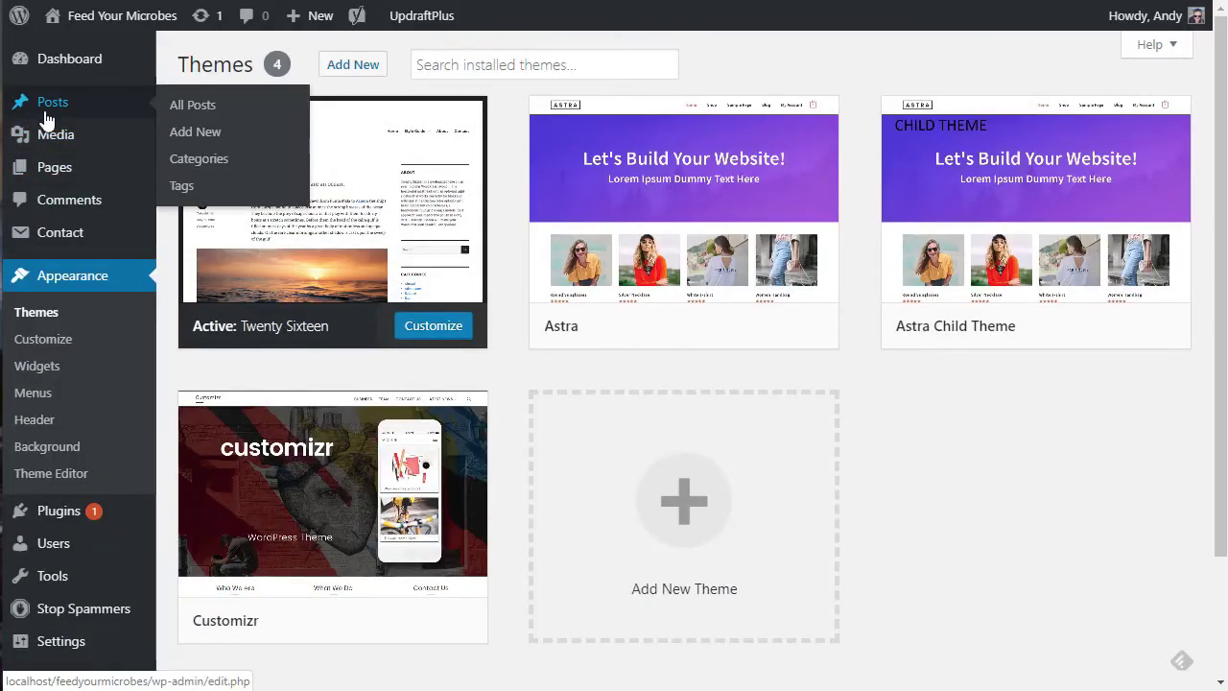
Open the list of all pages in the WordPress admin and look up the post ID in the About Us page's link.
mouse_move(57, 174)
click(177, 173)
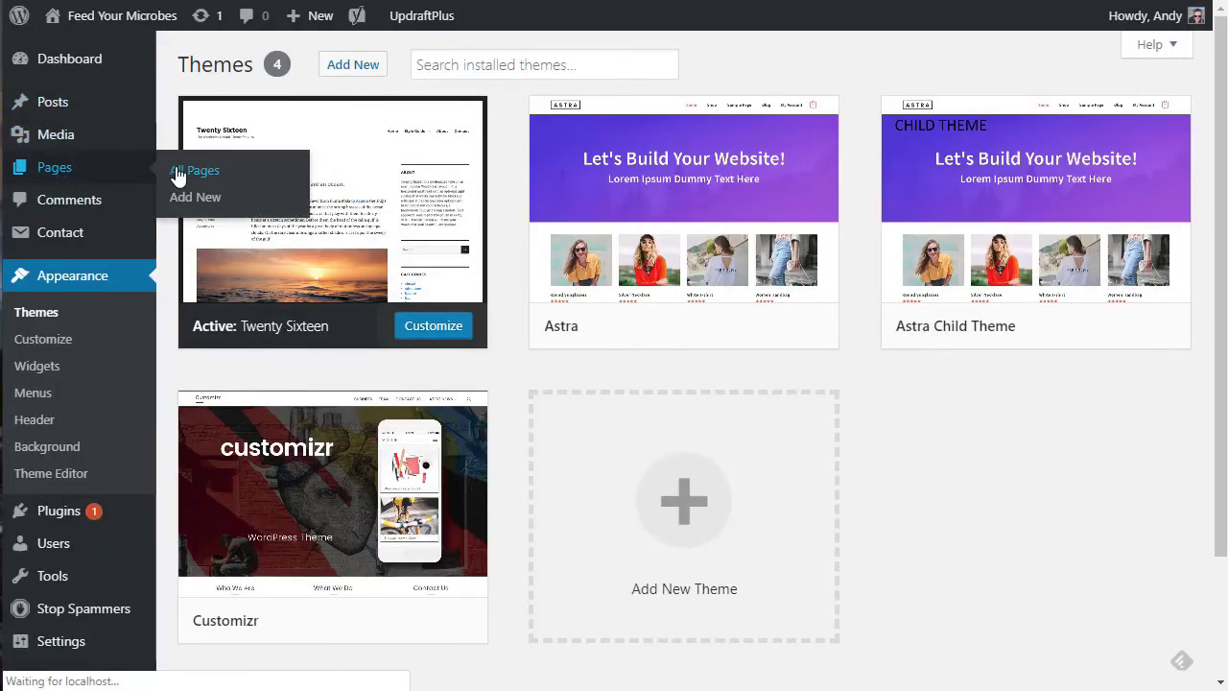
mouse_move(425, 230)
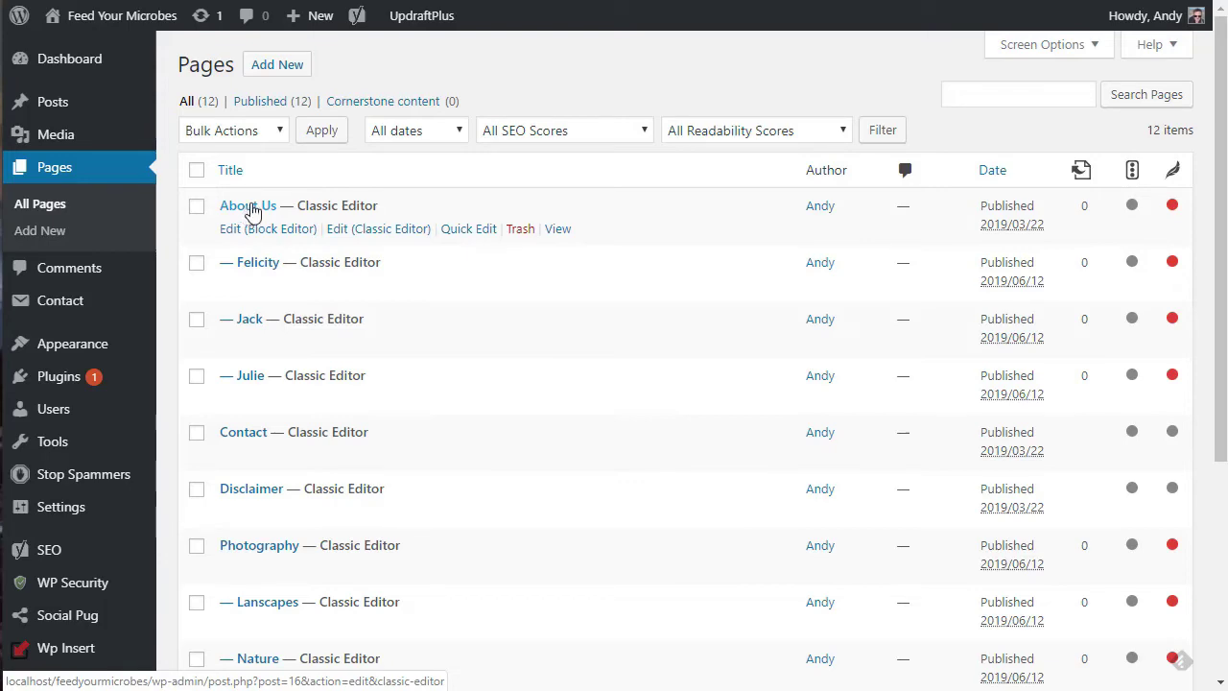
Switch to File Explorer, open page.php from the twentysixteen theme folder in Notepad, and enlarge the editor window.
key(alt+Tab)
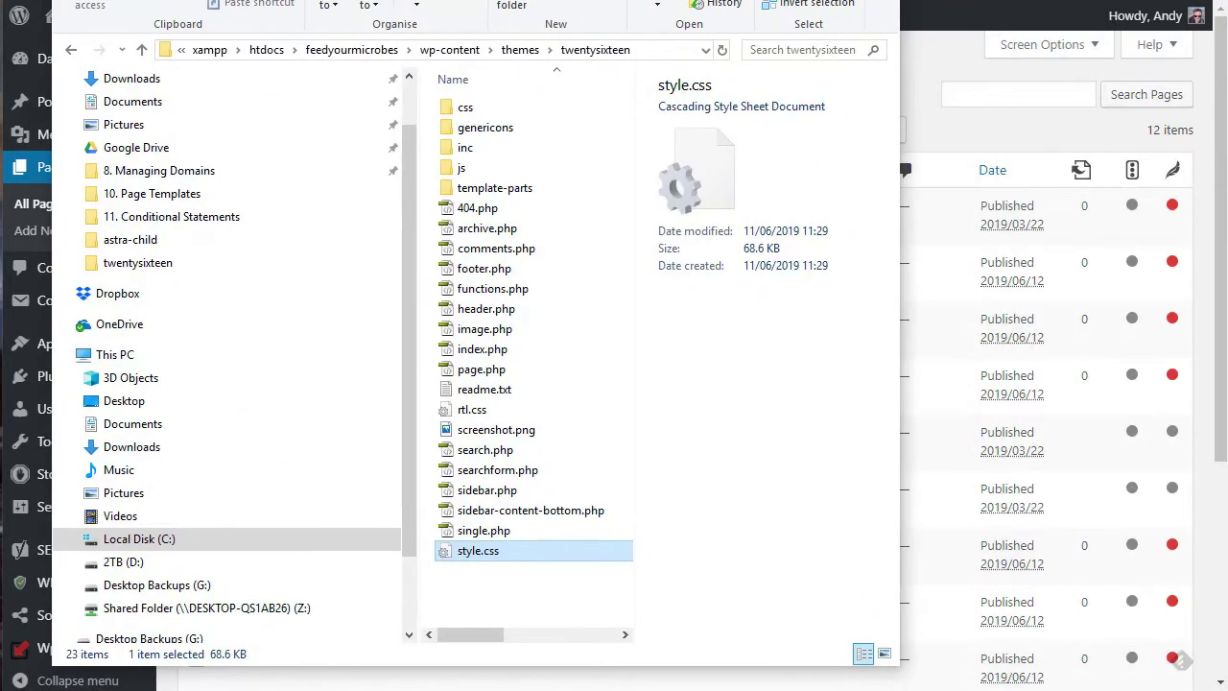
drag(902, 672, 1083, 615)
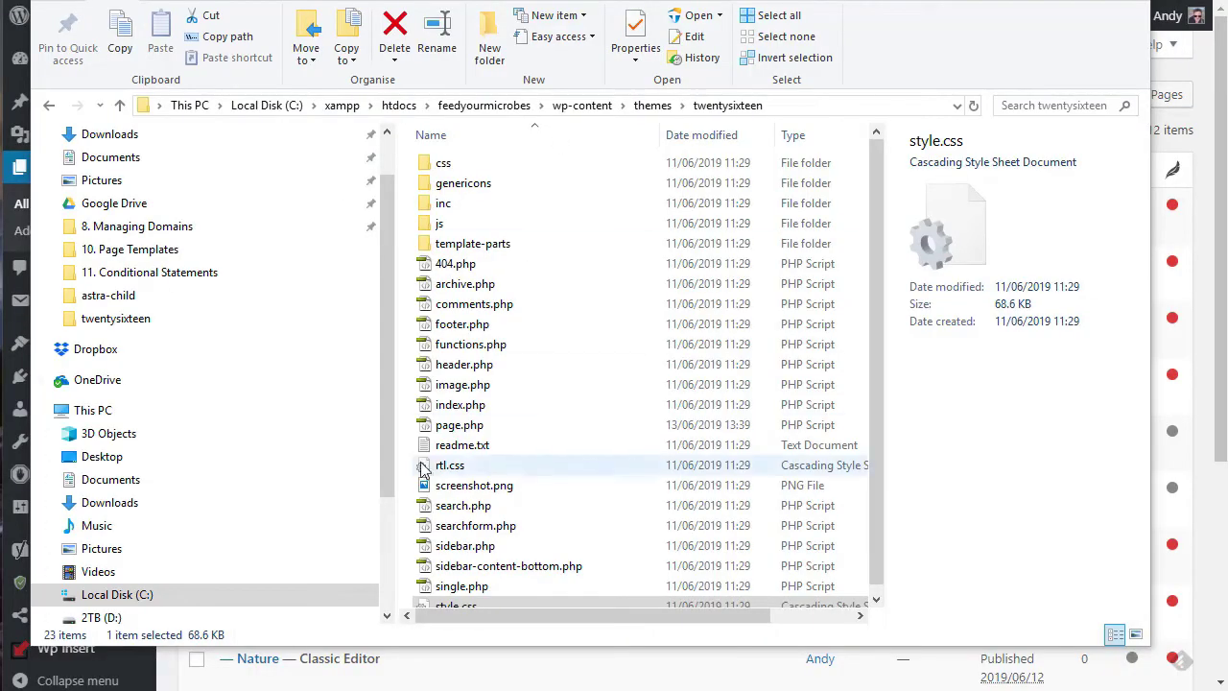
click(453, 432)
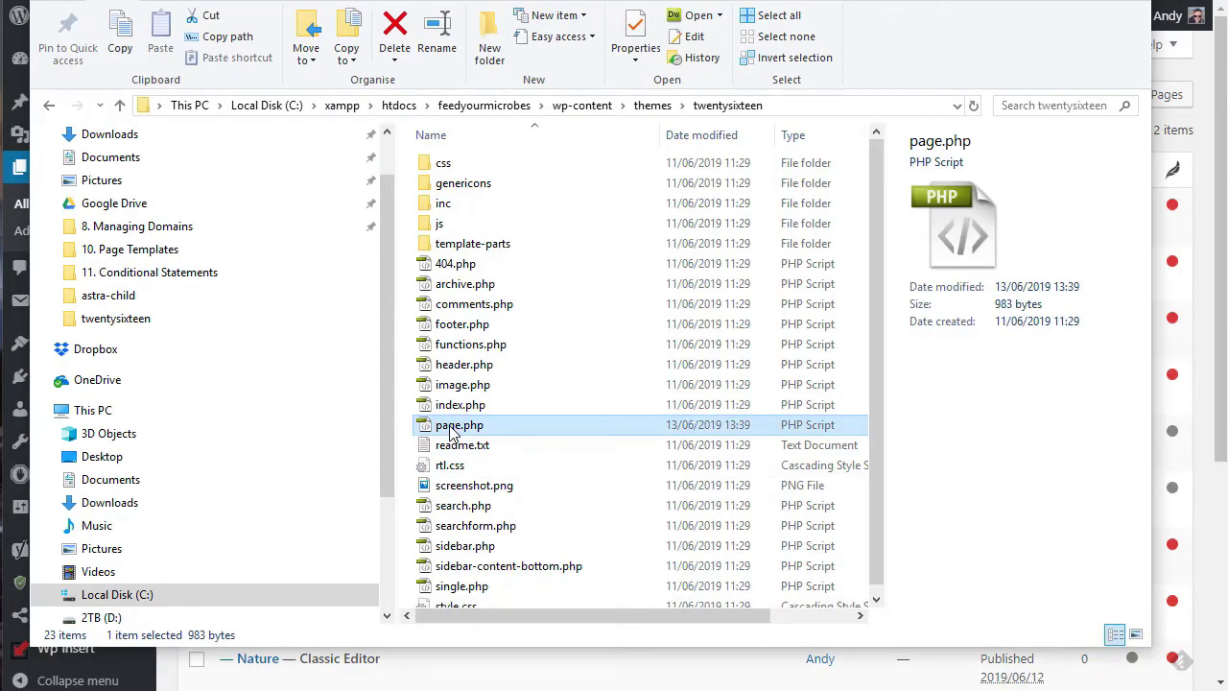
right_click(451, 432)
click(491, 279)
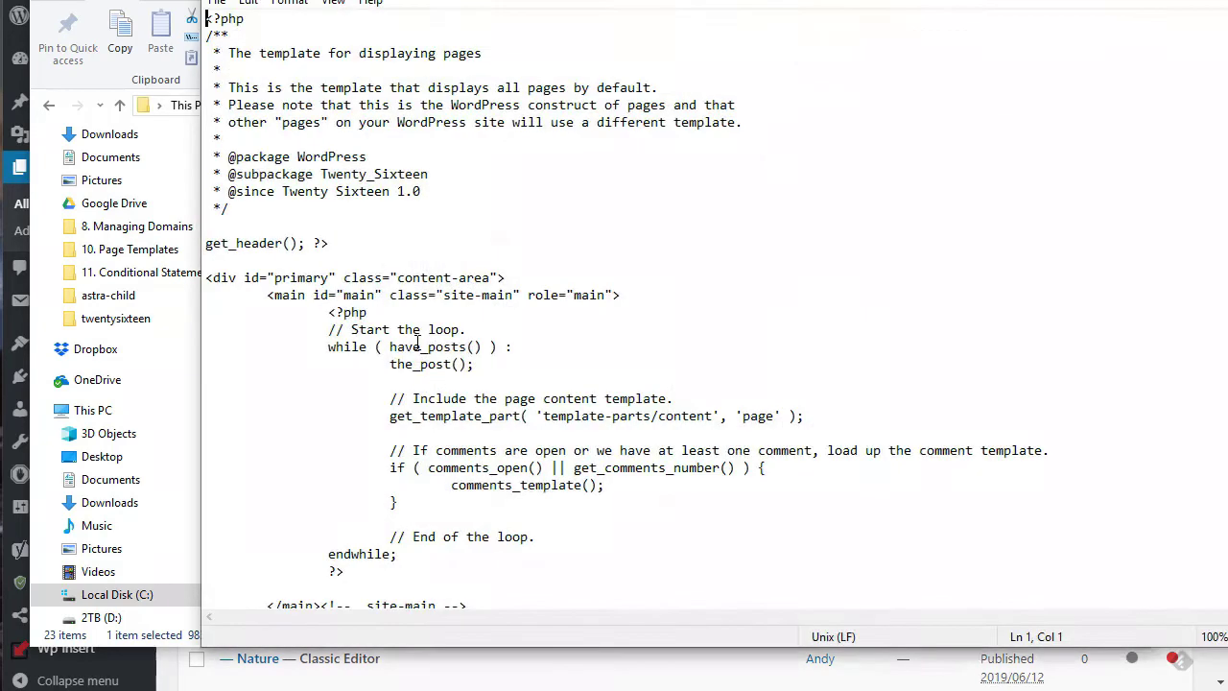
drag(521, 7, 329, 22)
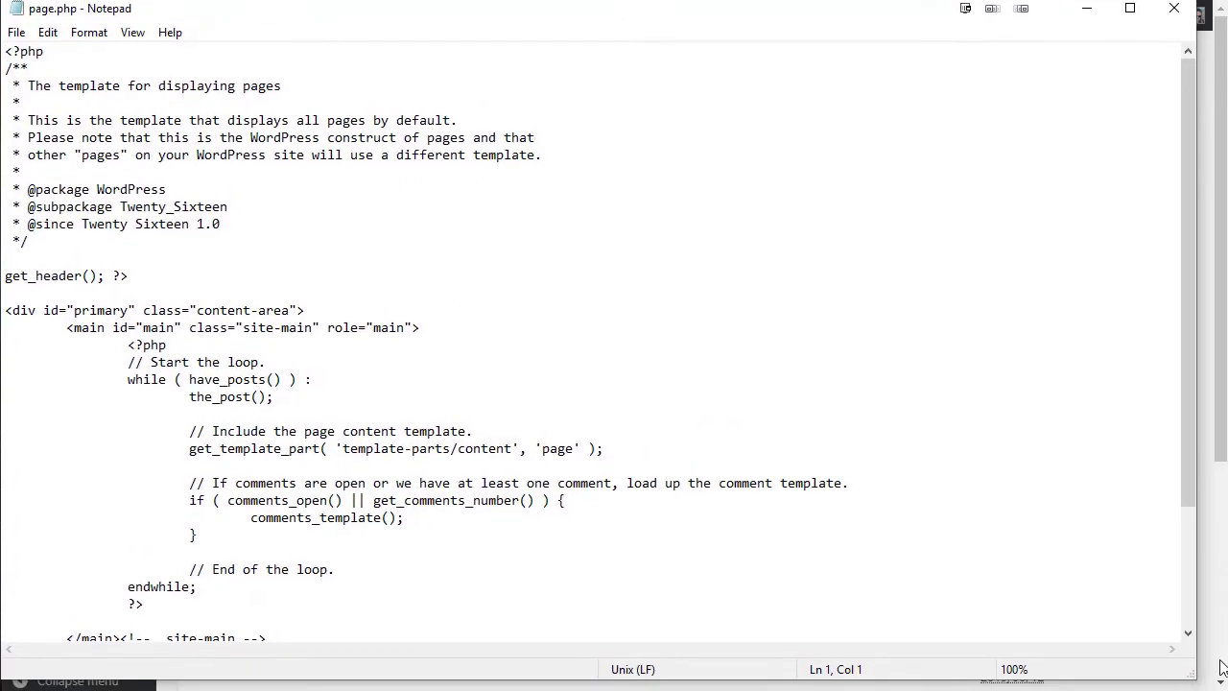
drag(1192, 681, 1227, 689)
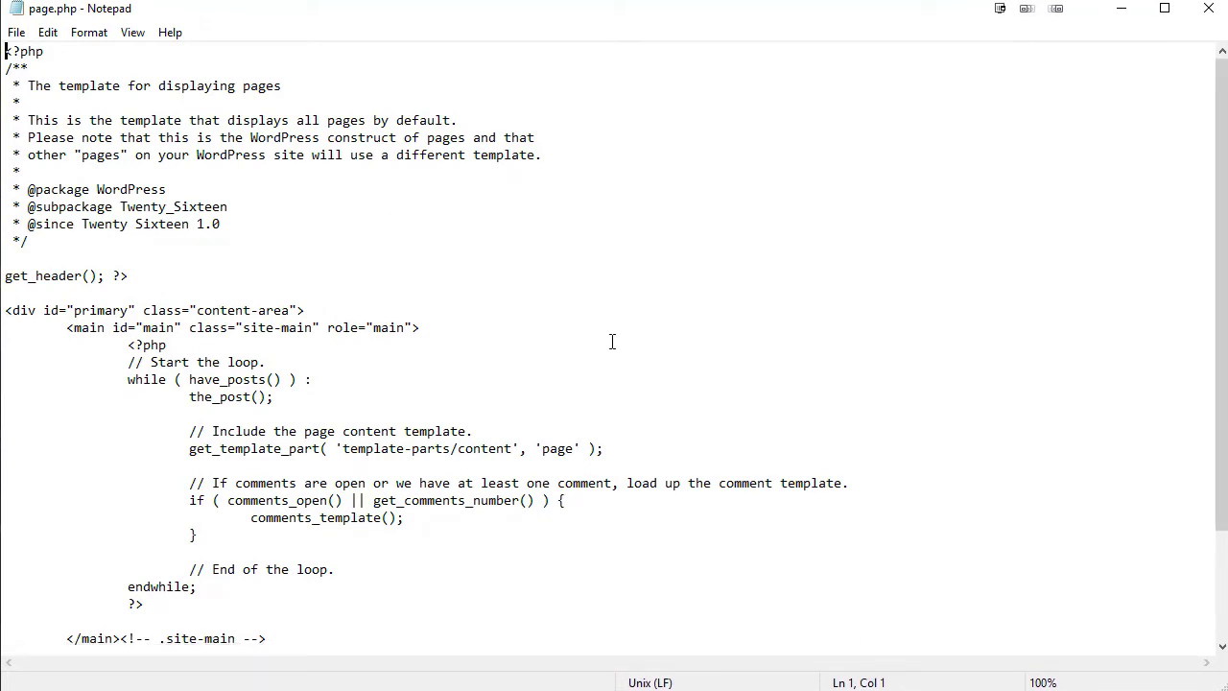
Insert two blank lines between the get_sidebar() and get_footer() lines at the end of page.php.
scroll(546, 162, down, 2)
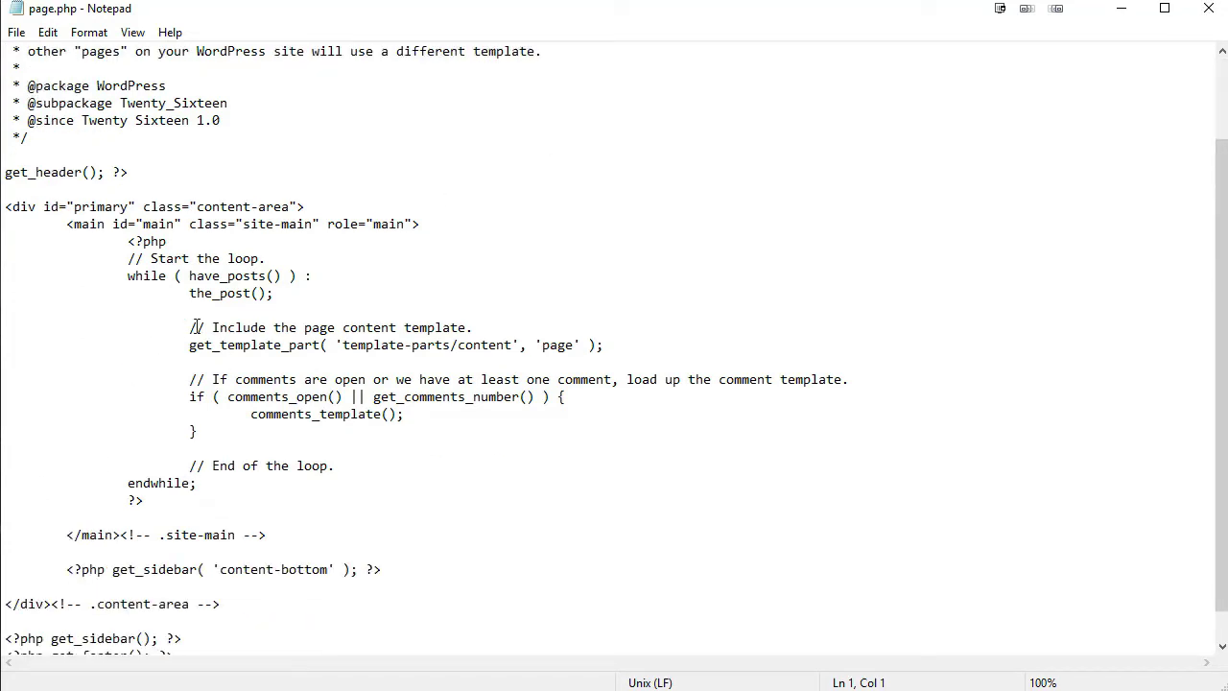
scroll(196, 327, down, 1)
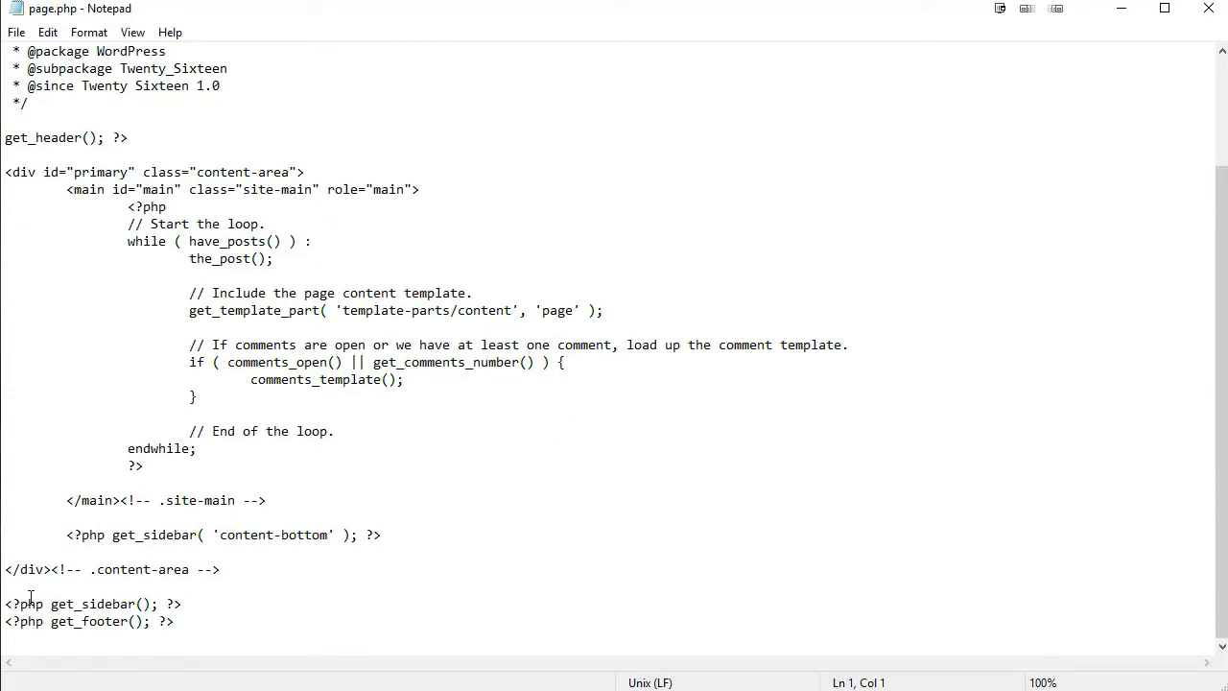
click(193, 607)
key(Return)
key(Return)
click(193, 602)
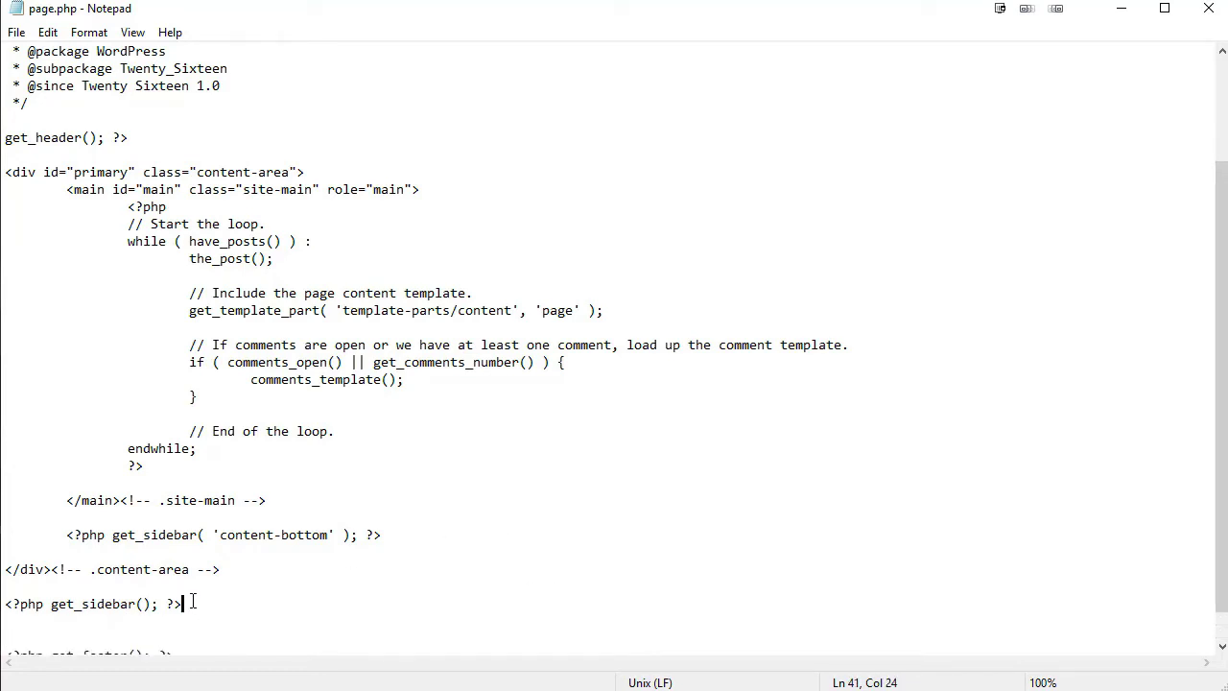
Try removing the <?php get_sidebar(); ?> line from page.php, save the file, and reload the About Us page in the browser.
drag(193, 602, 4, 604)
key(ctrl+c)
key(Delete)
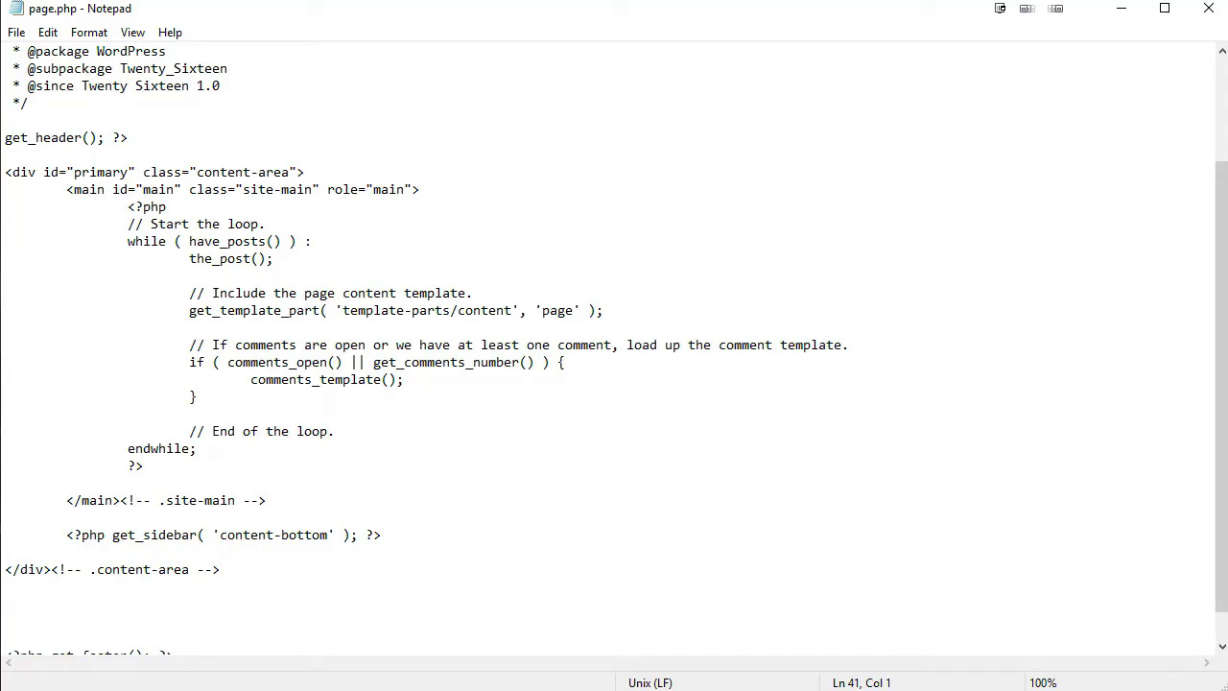
click(17, 31)
click(36, 96)
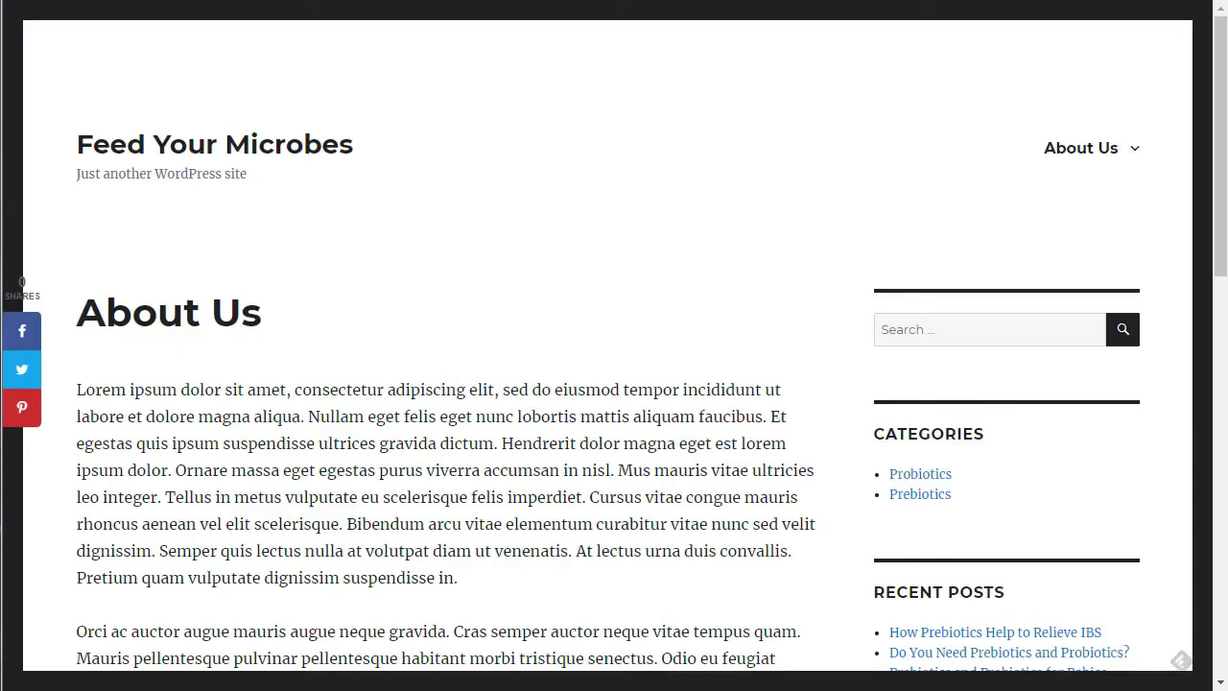
key(F5)
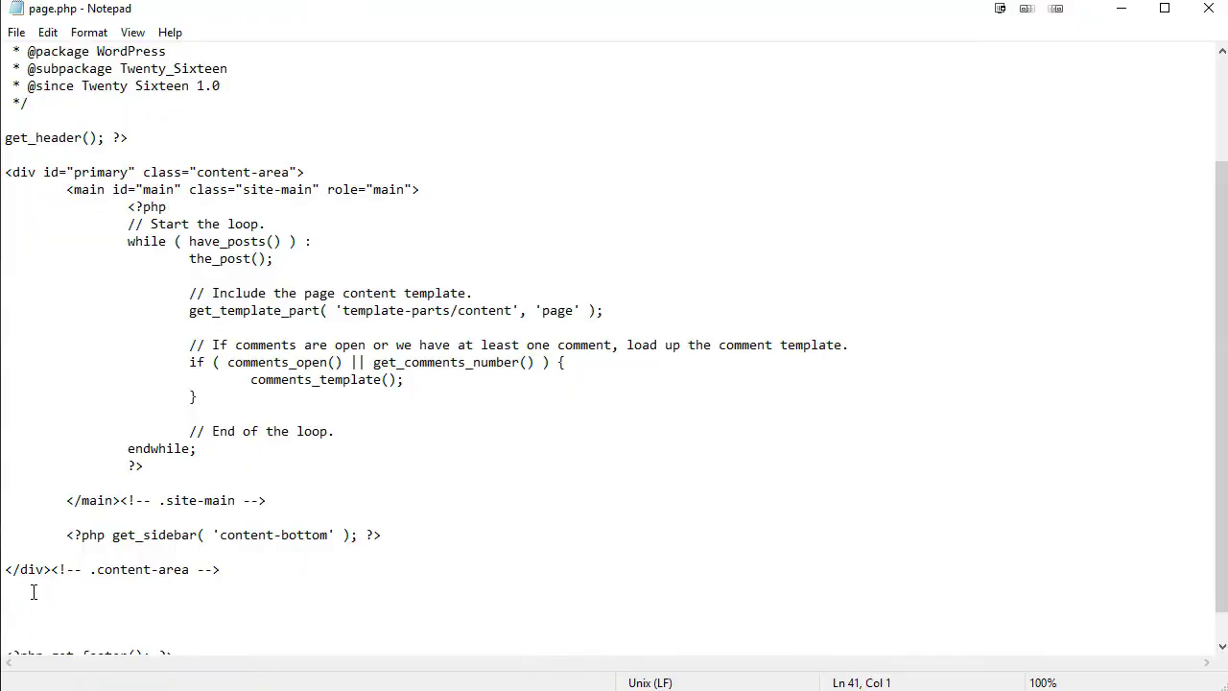
Paste the <?php get_sidebar(); ?> line back into page.php and highlight its PHP tags and function call.
key(ctrl+v)
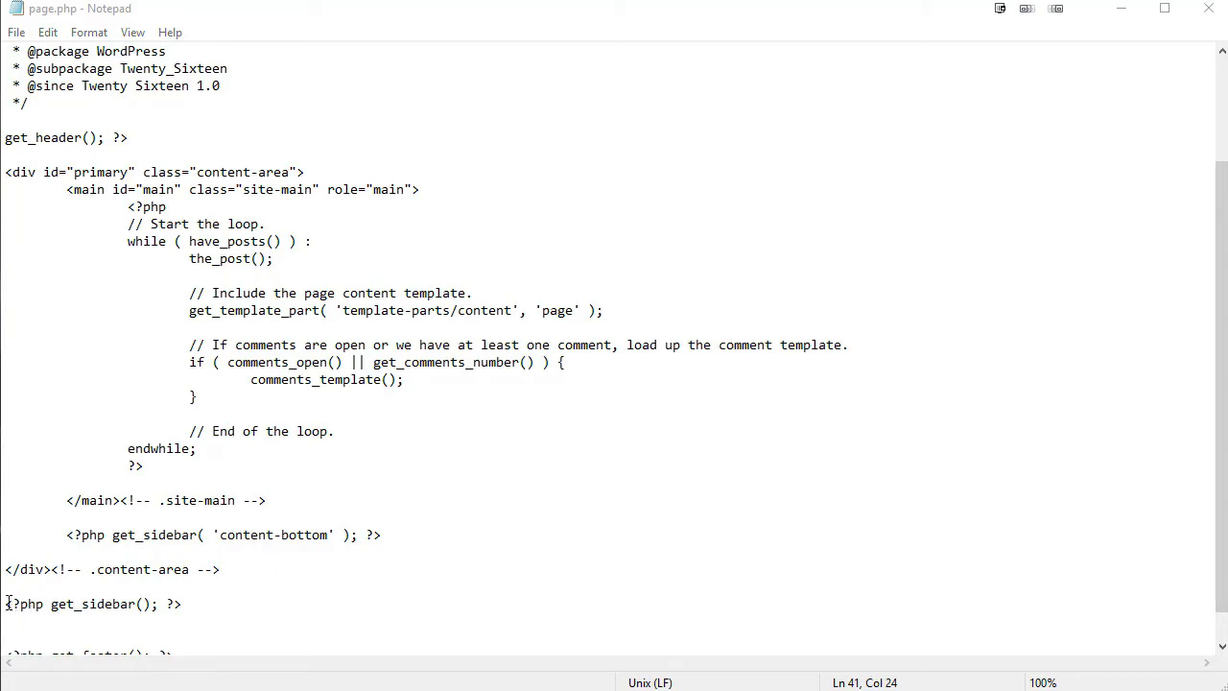
drag(8, 603, 44, 603)
drag(165, 602, 192, 602)
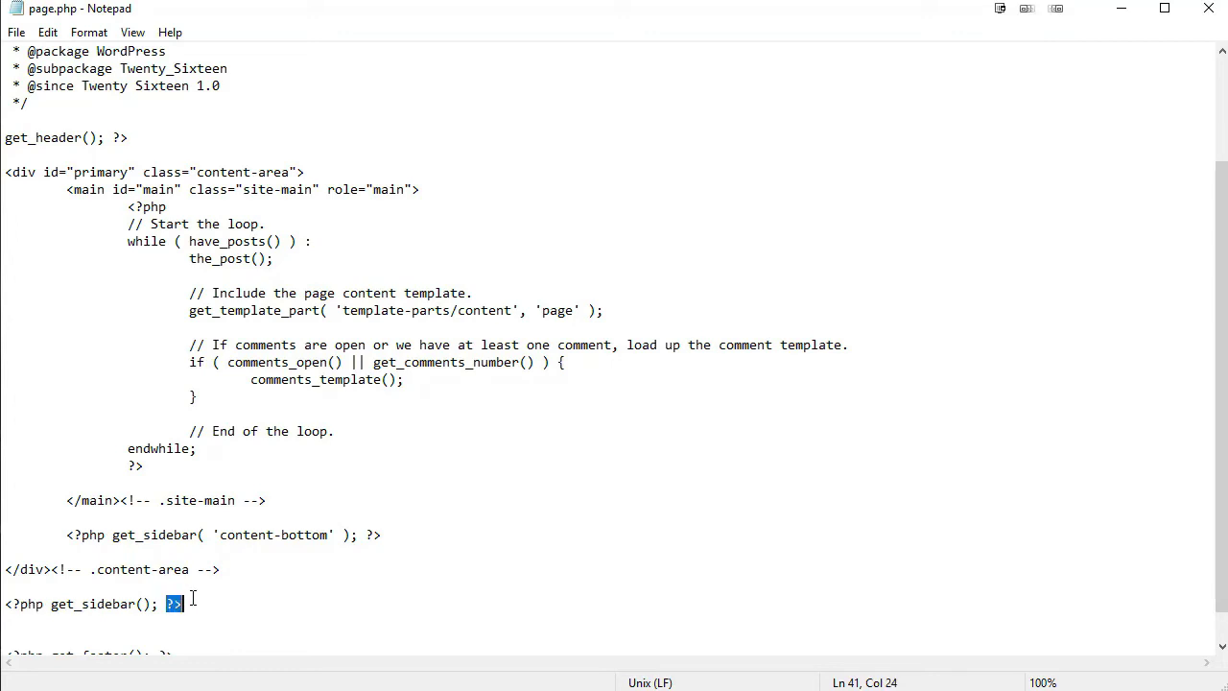
click(53, 603)
key(shift+Right)
key(shift+Right)
key(shift+Right)
key(shift+Right)
key(shift+Right)
key(shift+Right)
key(shift+Right)
key(shift+Right)
key(shift+Right)
key(shift+Right)
key(shift+Right)
key(shift+Right)
key(shift+Right)
key(shift+Right)
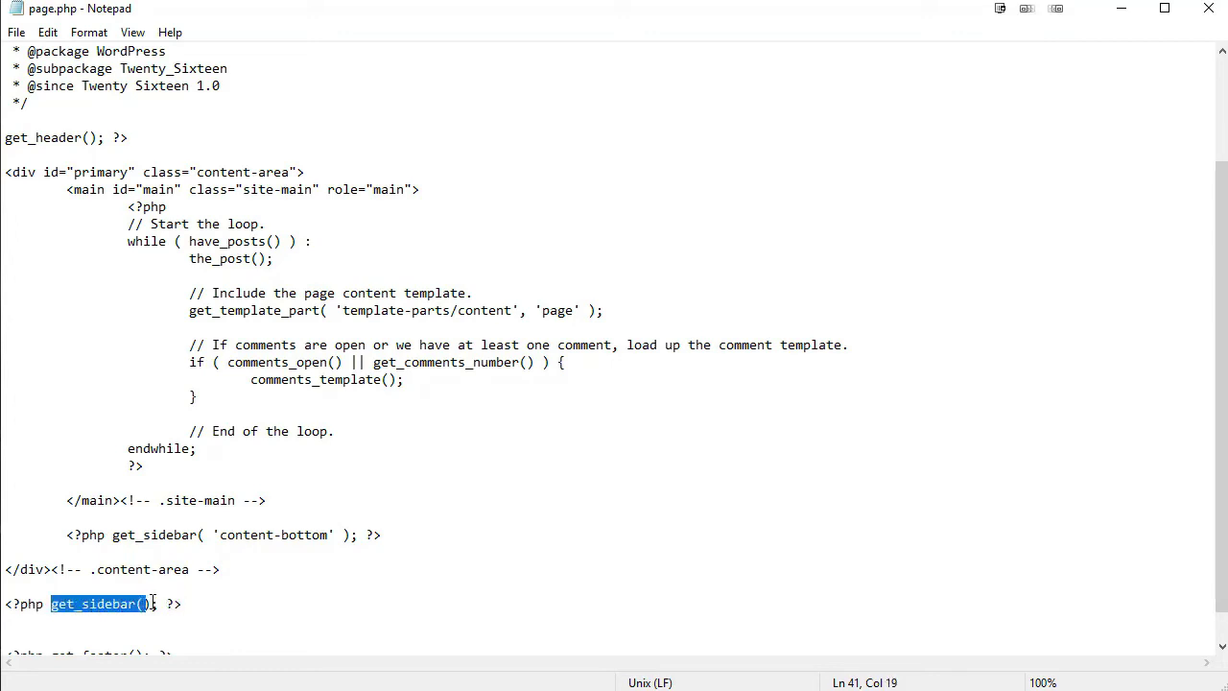
Split the sidebar line so that <?php, get_sidebar(); and ?> stand on separate lines, with a blank line after the opening tag.
click(53, 603)
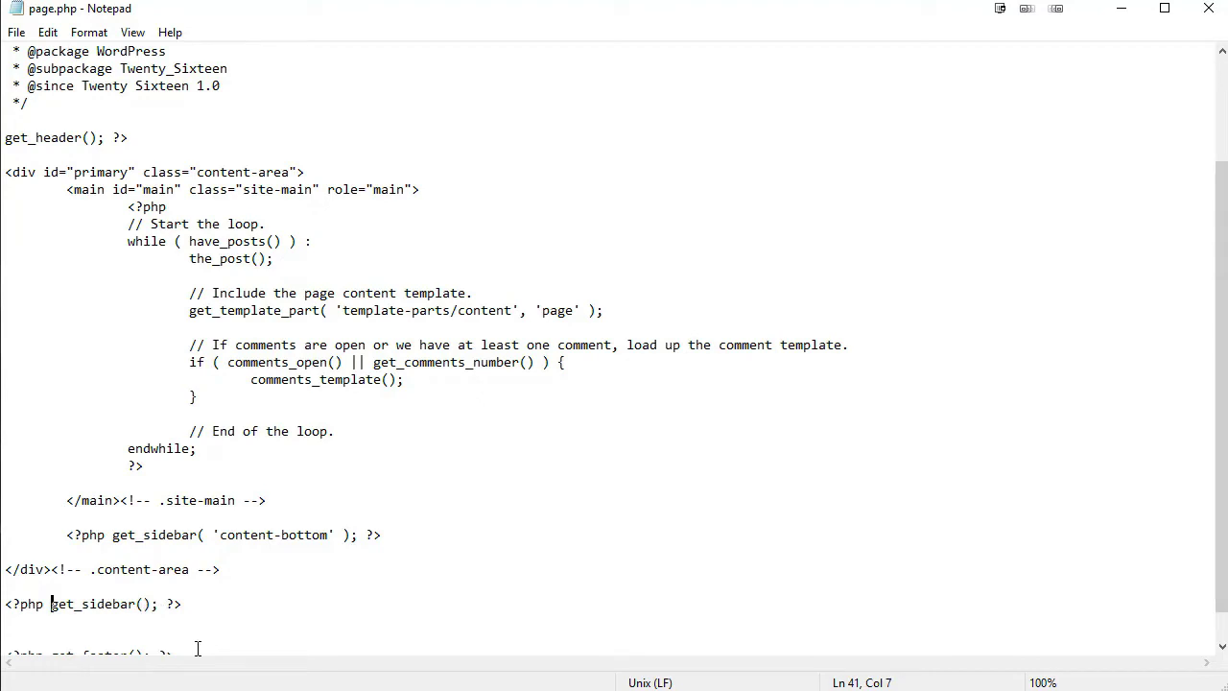
key(Return)
key(Return)
key(Right)
key(Right)
key(Right)
key(Right)
key(Right)
key(Right)
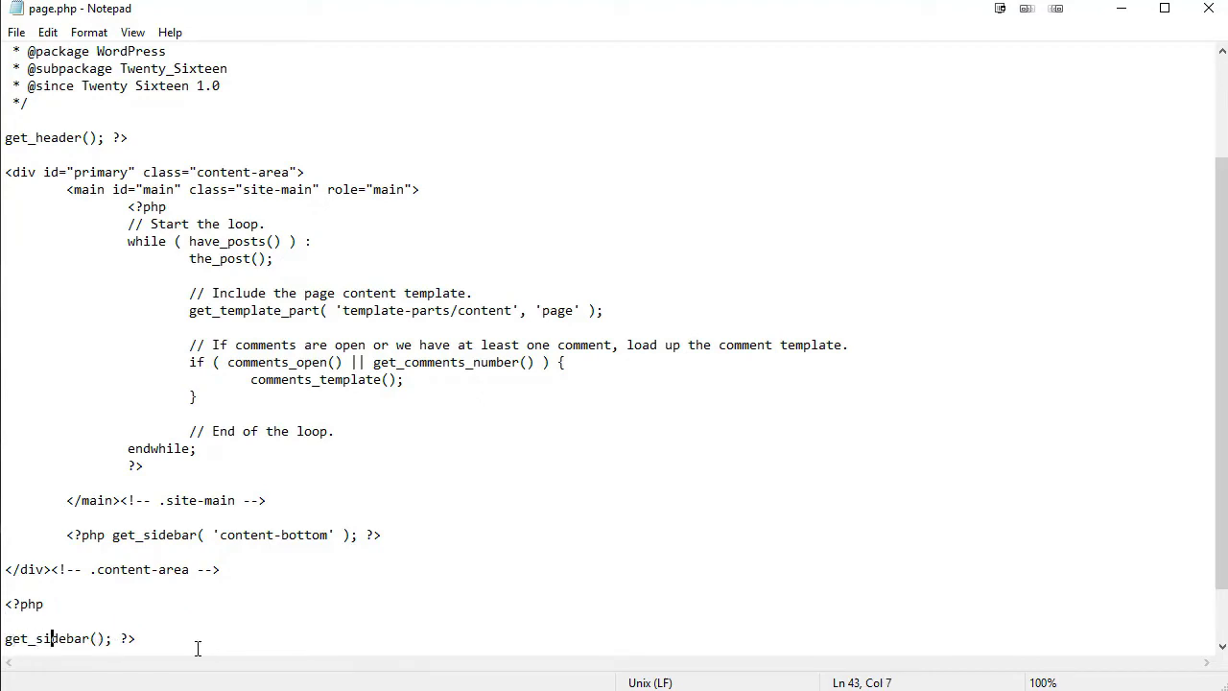
key(Right)
key(Right)
key(Right)
key(Right)
key(Right)
key(Right)
key(Right)
key(Right)
key(Right)
key(Return)
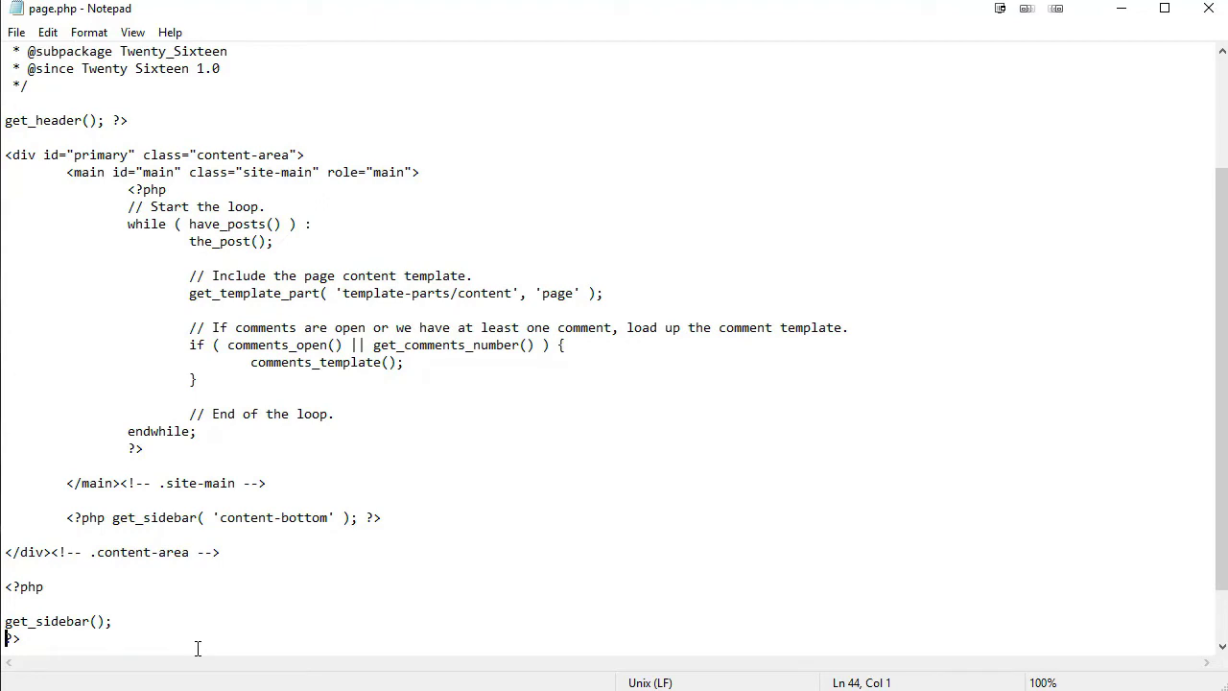
Start a condition above get_sidebar(); with if (is_page('about-us').
click(11, 603)
text(if (is_page('abou)
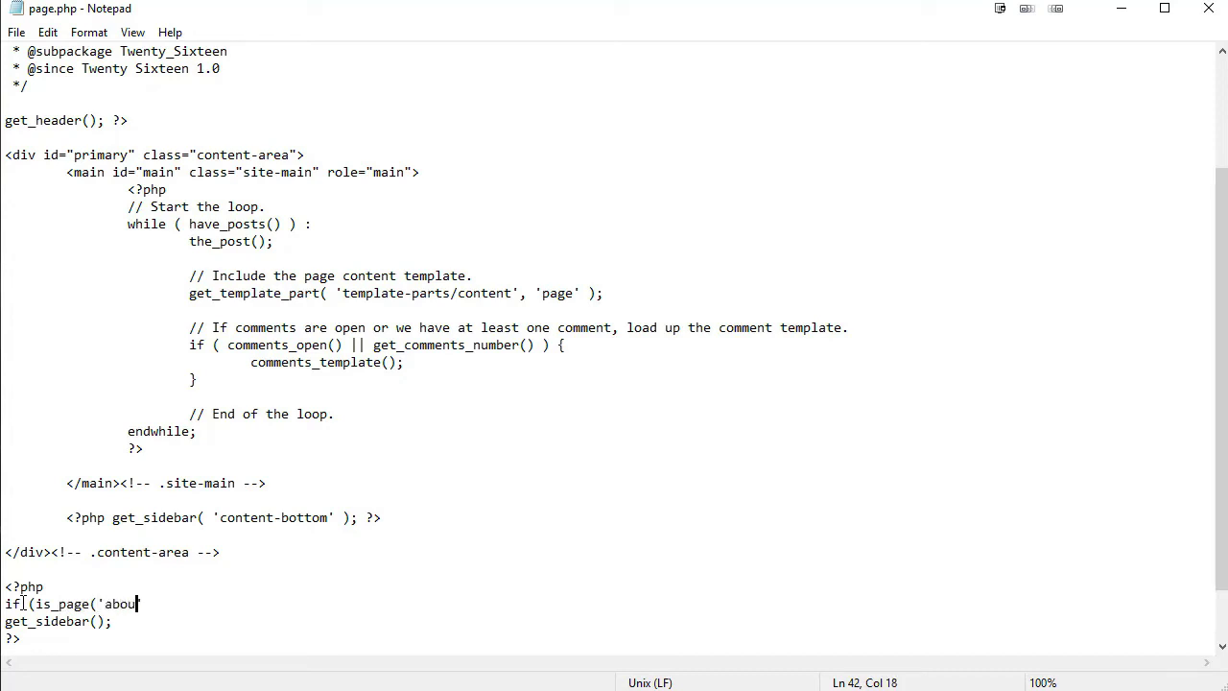
text(t-us'))
Replace the slug in the is_page condition with the page title About Us.
key(Left)
key(Left)
key(shift+Left)
key(shift+Left)
key(shift+Left)
key(shift+Left)
key(shift+Left)
key(shift+Left)
key(shift+Left)
key(shift+Left)
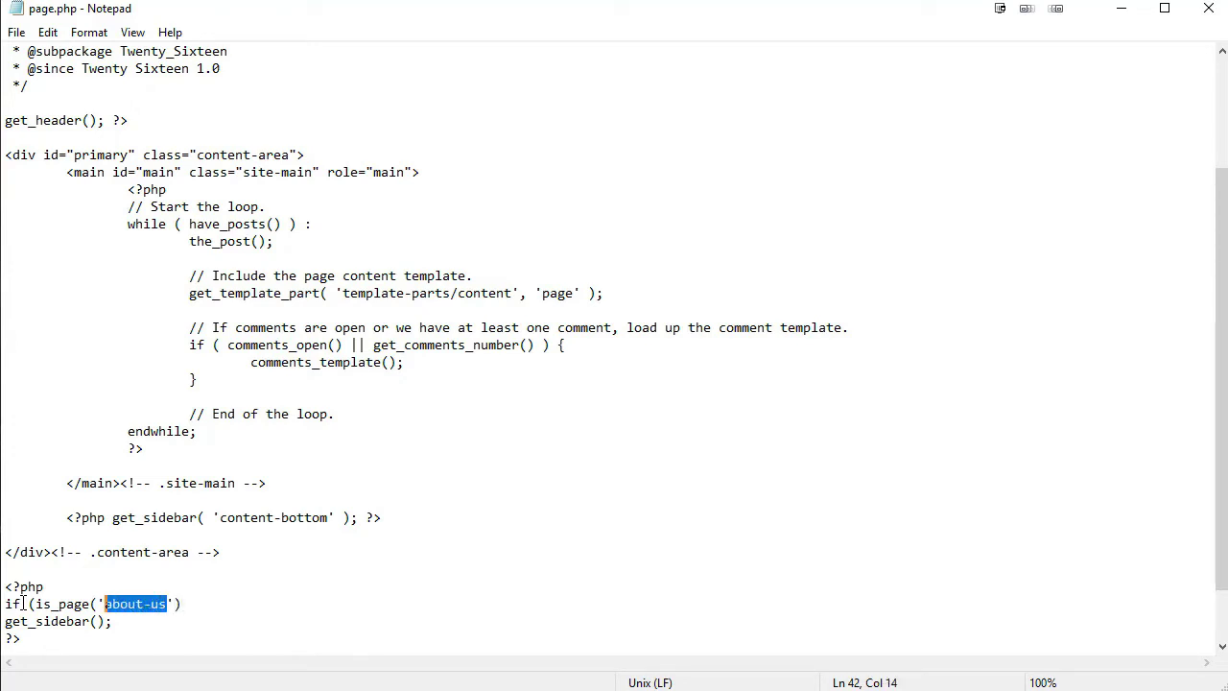
text(About Us)
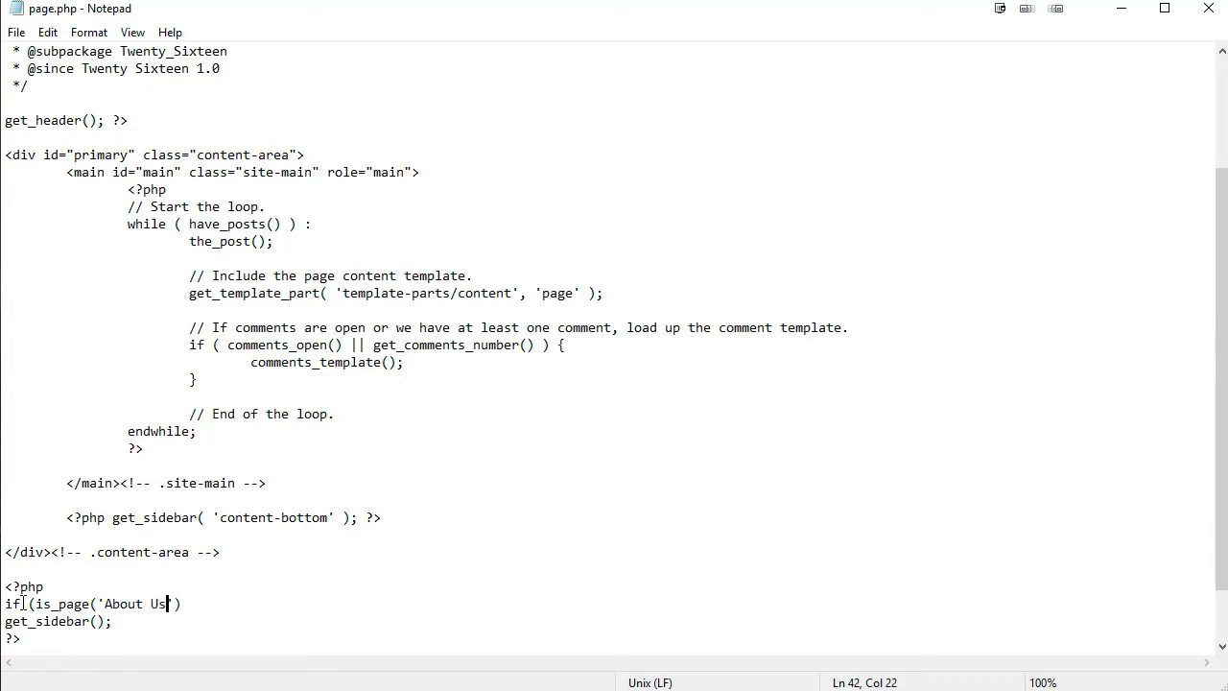
Set the is_page argument to the page ID 16 and complete the line with an empty { } block followed by else.
drag(97, 603, 174, 603)
text(16))
drag(29, 604, 144, 609)
click(135, 605)
text() {)
click(176, 605)
text(else)
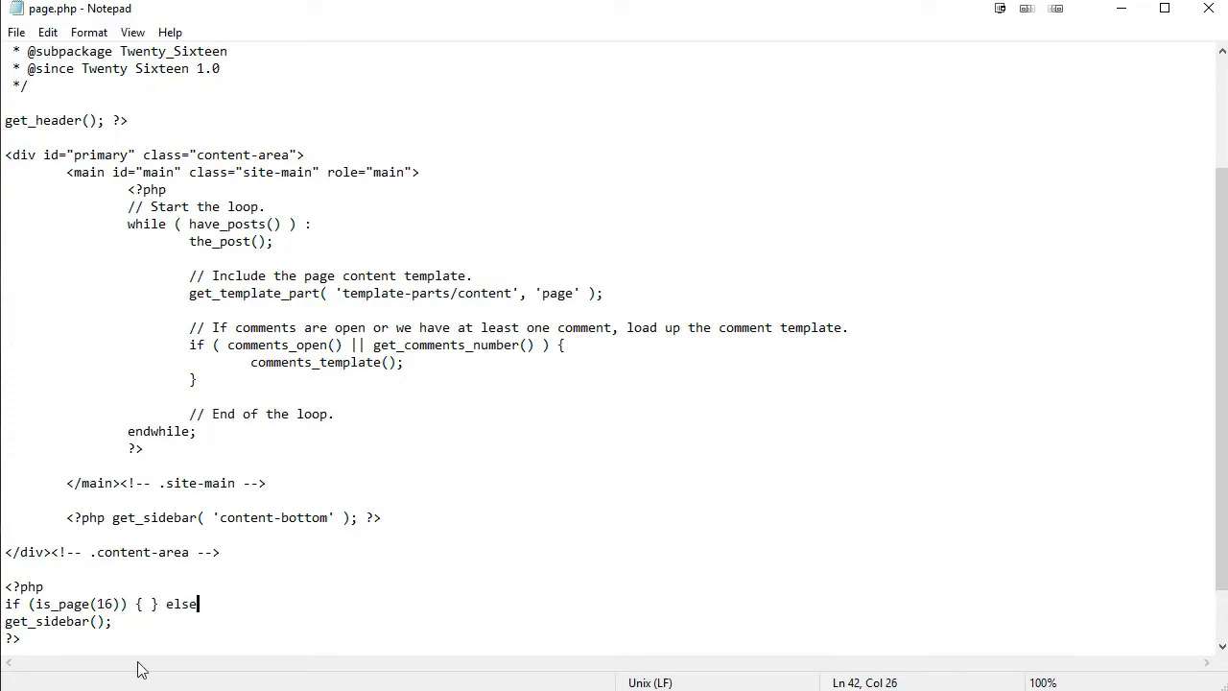
Enclose get_sidebar(); in curly braces as the else branch and save page.php.
click(146, 592)
click(226, 605)
text({)
key(Down)
text(})
click(17, 32)
click(43, 96)
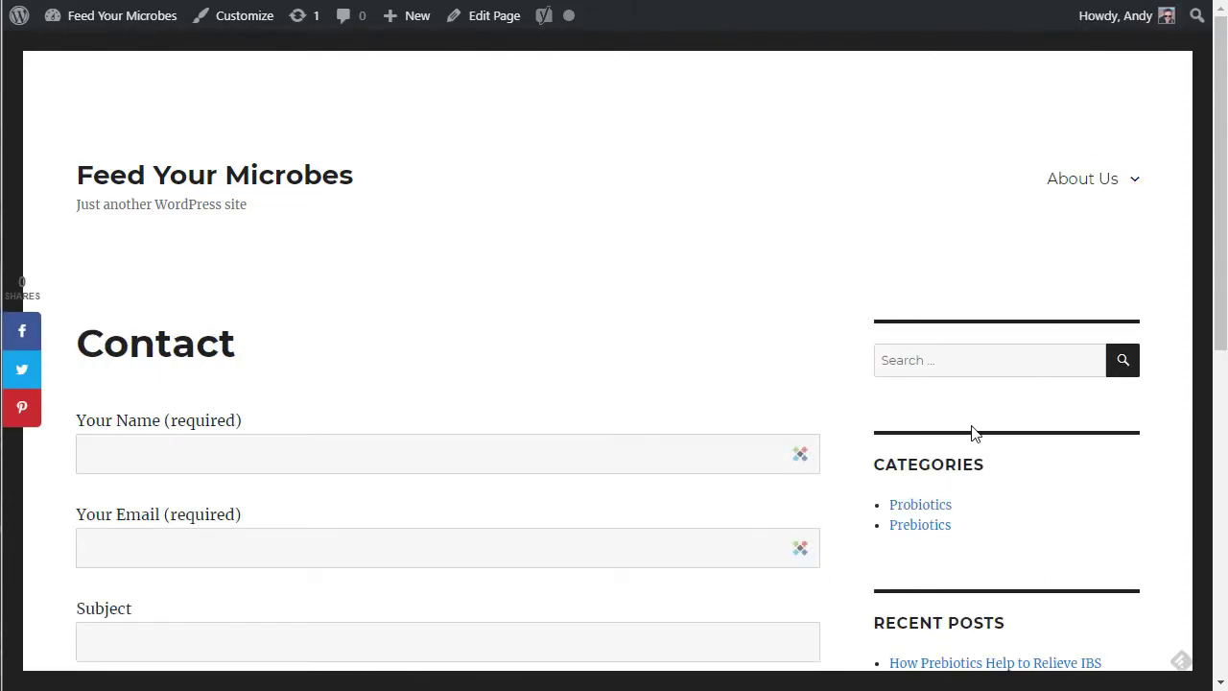
Check the sidebar on the About Us page and on two of its child pages in the browser.
click(1083, 179)
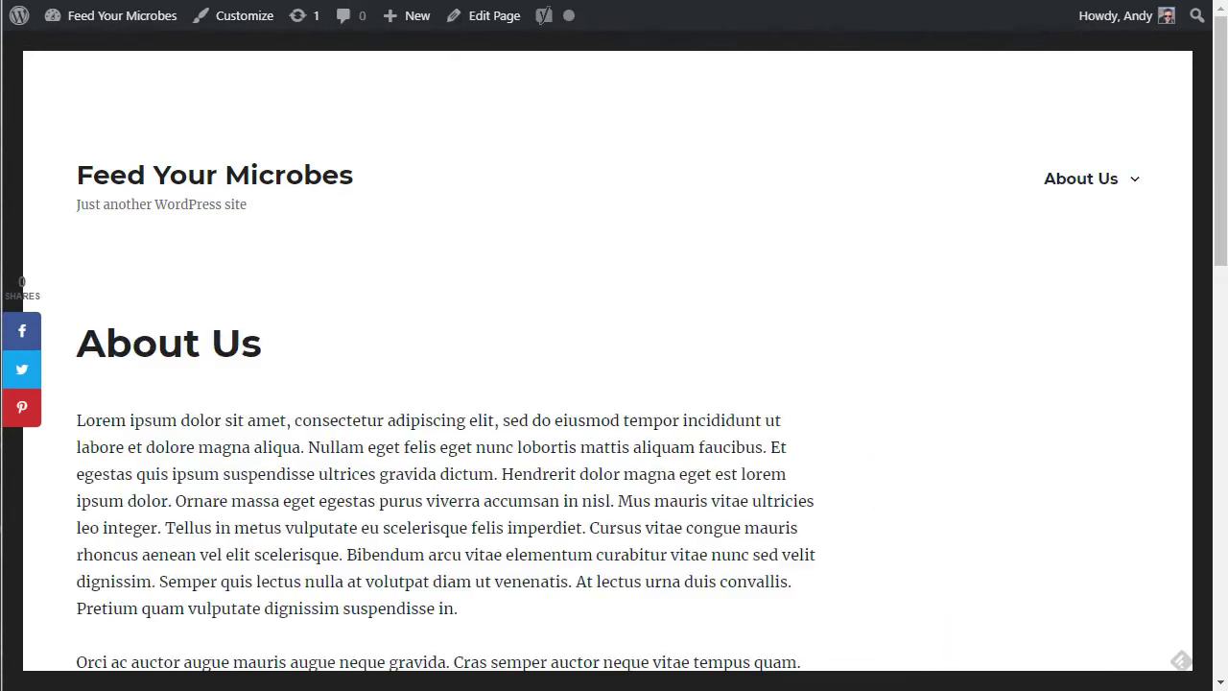
mouse_move(1091, 181)
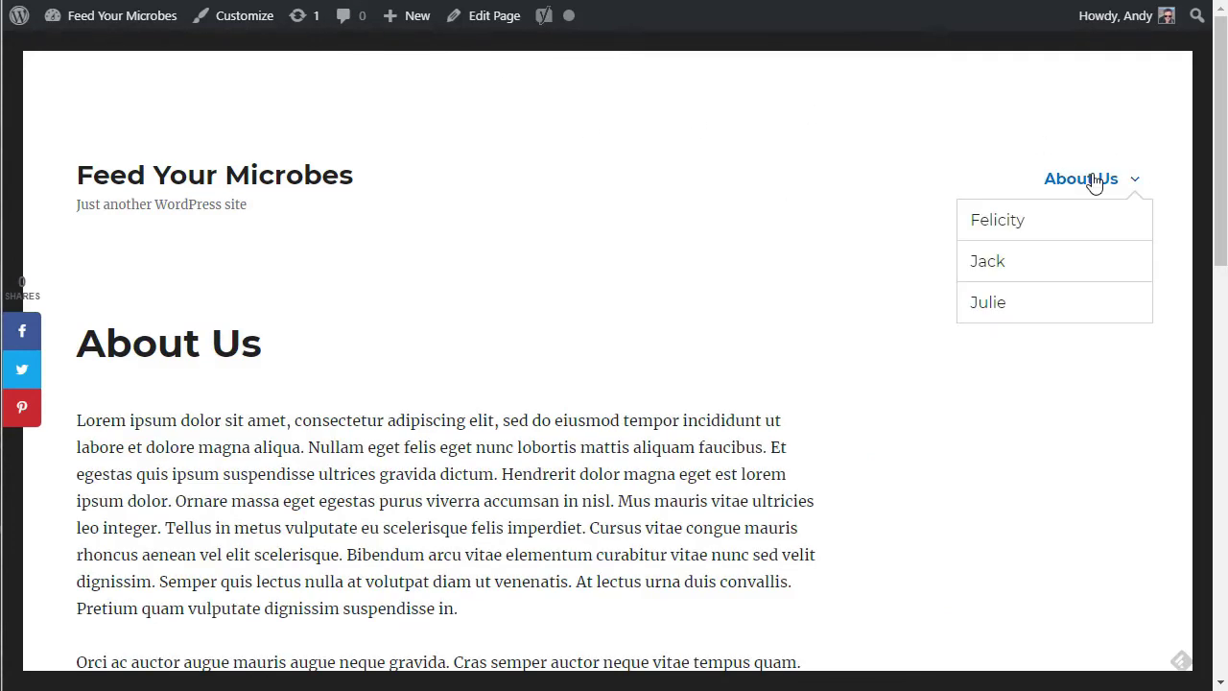
click(988, 263)
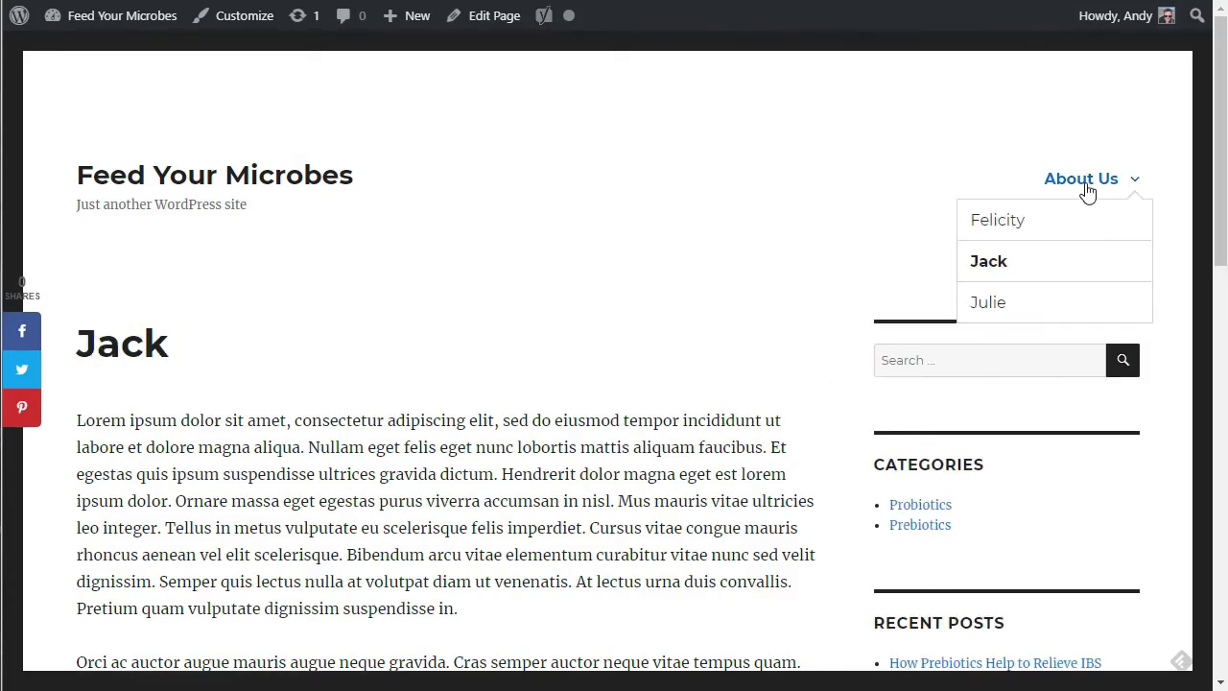
click(1002, 303)
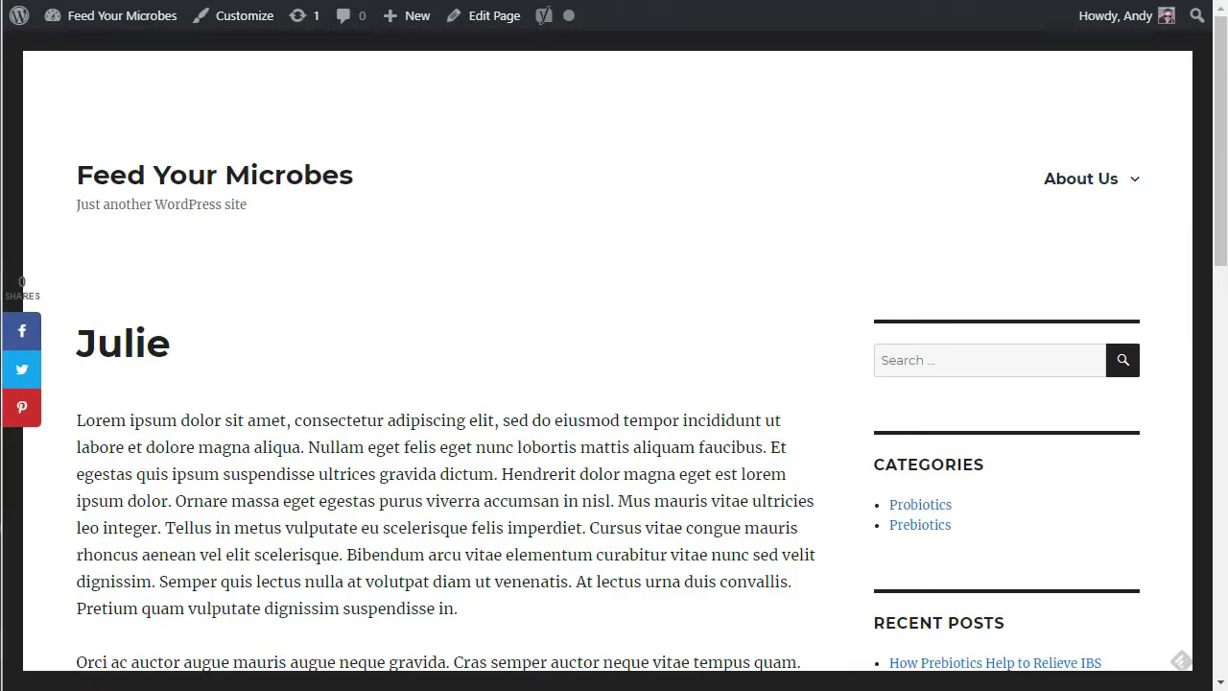
Return to page.php in Notepad and negate the condition to !is_page(16).
key(alt+Tab)
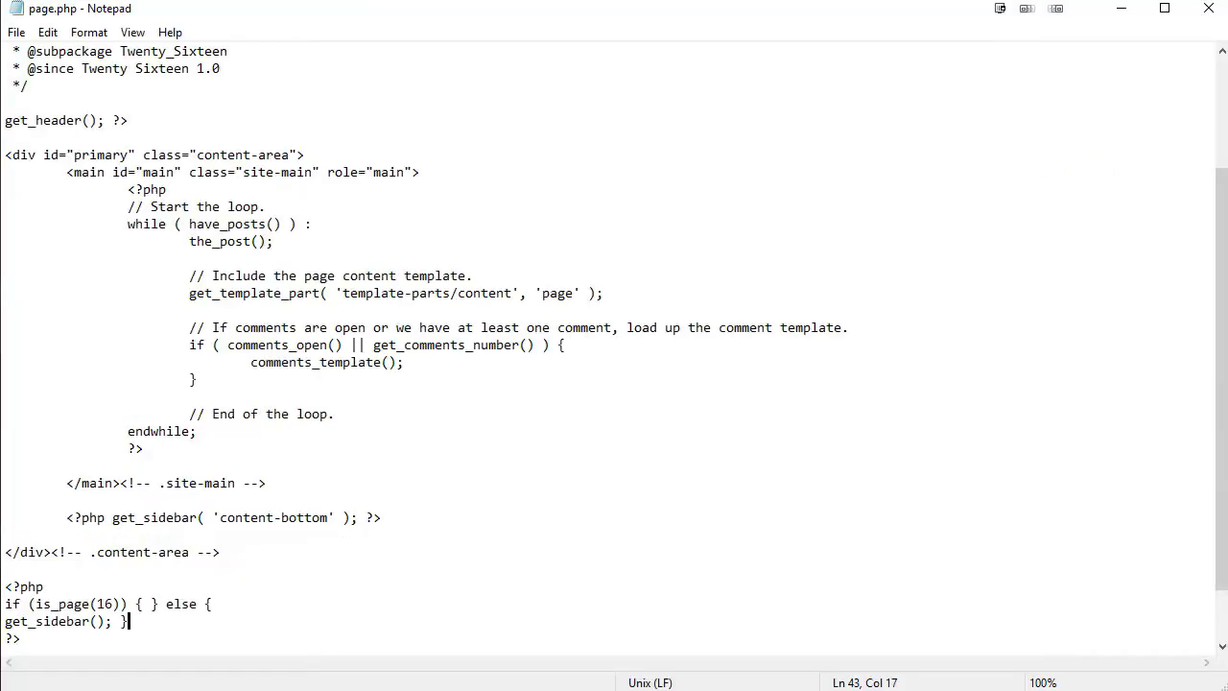
scroll(397, 562, down, 1)
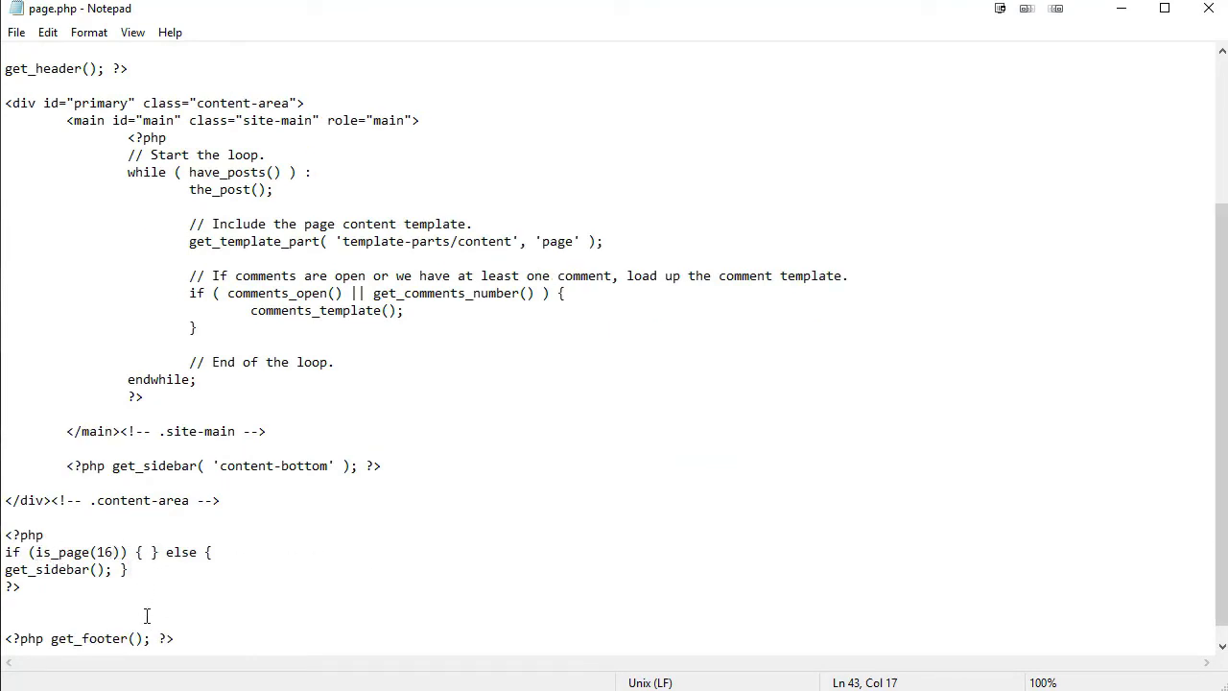
click(36, 552)
text(!)
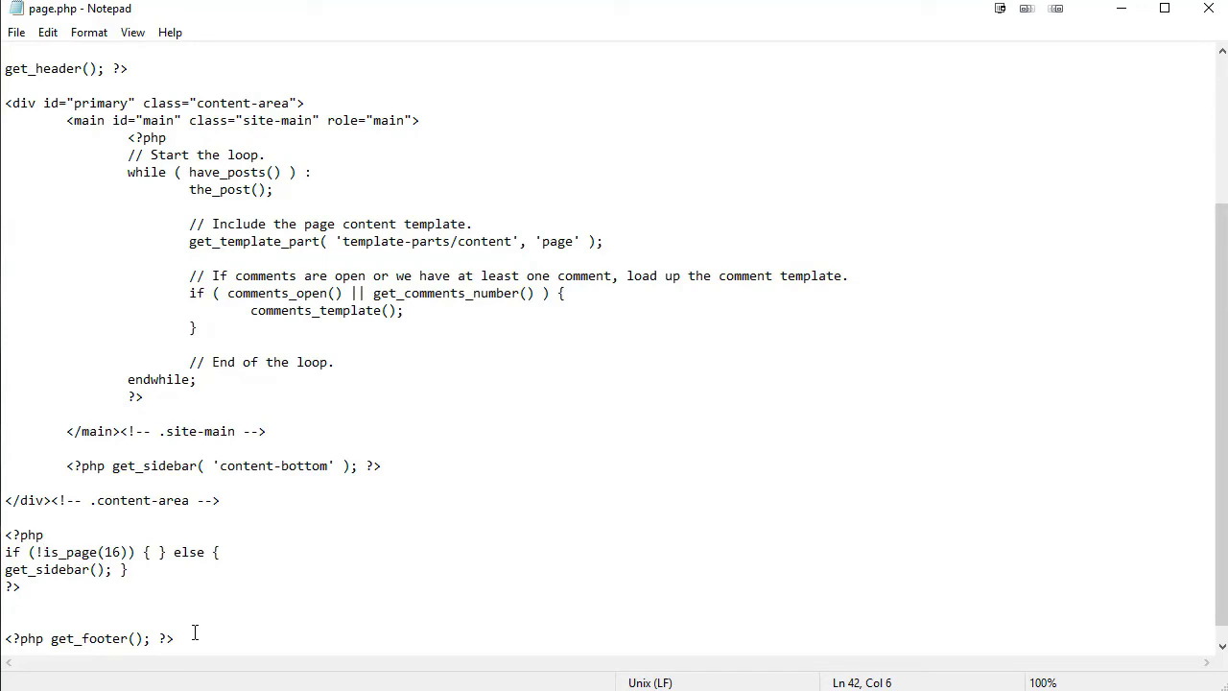
Remove the } else { part after the opening brace of the !is_page(16) condition and save page.php.
key(Right)
key(Right)
key(Right)
key(Right)
key(Right)
key(Right)
key(Right)
key(Right)
key(Right)
key(Right)
key(Right)
key(Right)
key(Right)
key(Right)
key(shift+End)
key(Delete)
click(39, 552)
text(!)
click(16, 32)
click(38, 94)
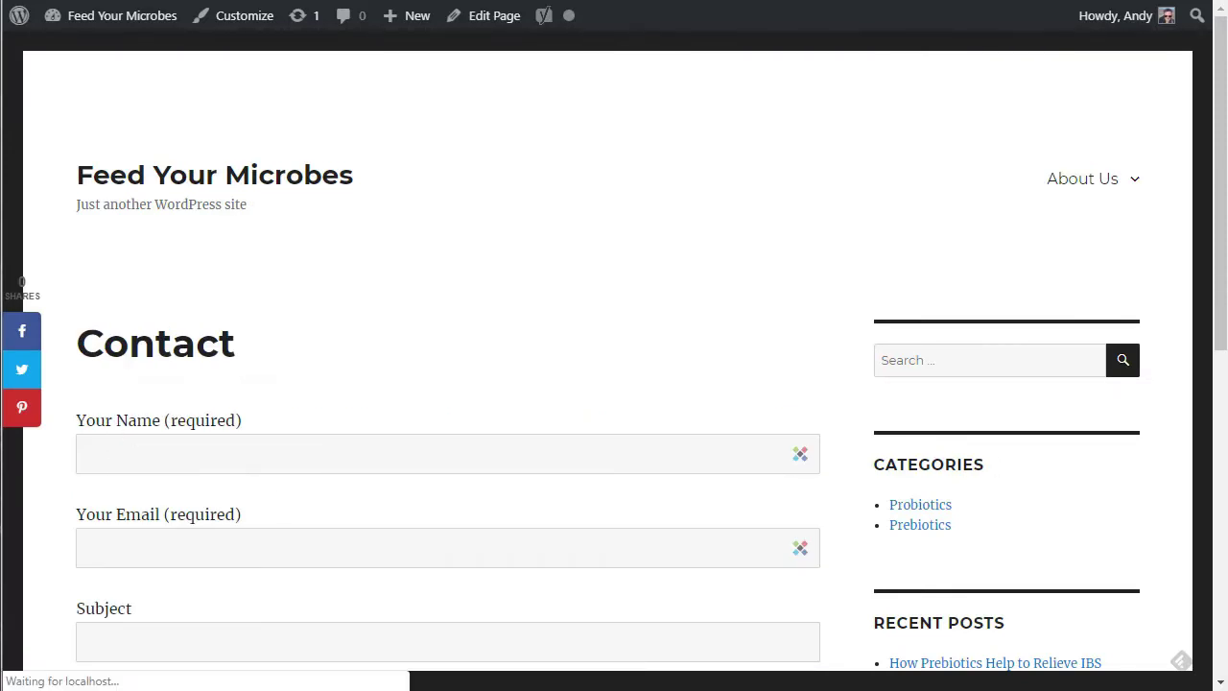
Open the About Us page from the site navigation to check its sidebar with the negated condition.
mouse_move(1092, 204)
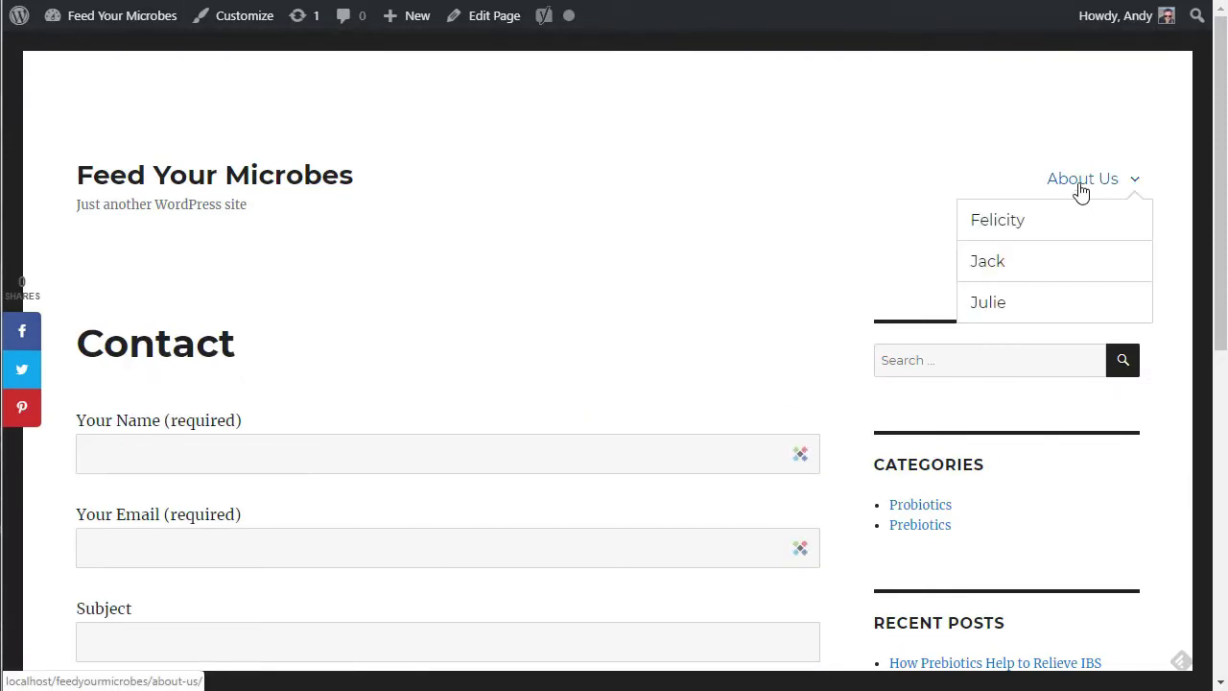
click(1081, 184)
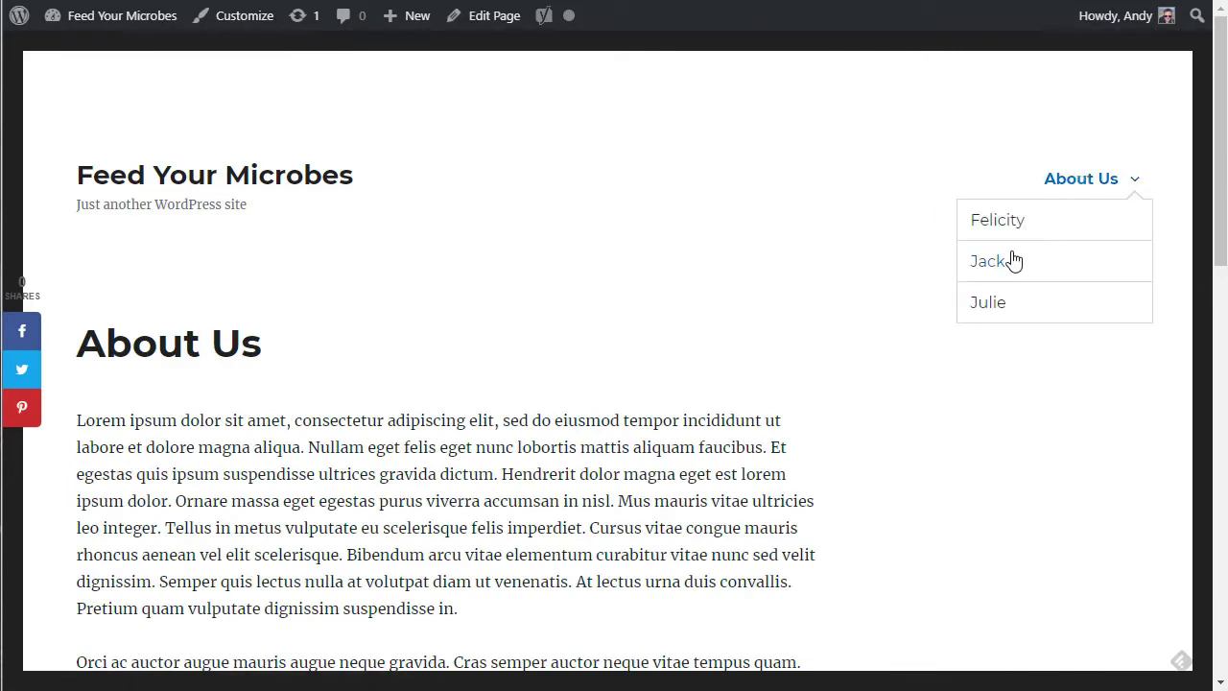
Open the second child page under About Us to check its sidebar.
click(981, 263)
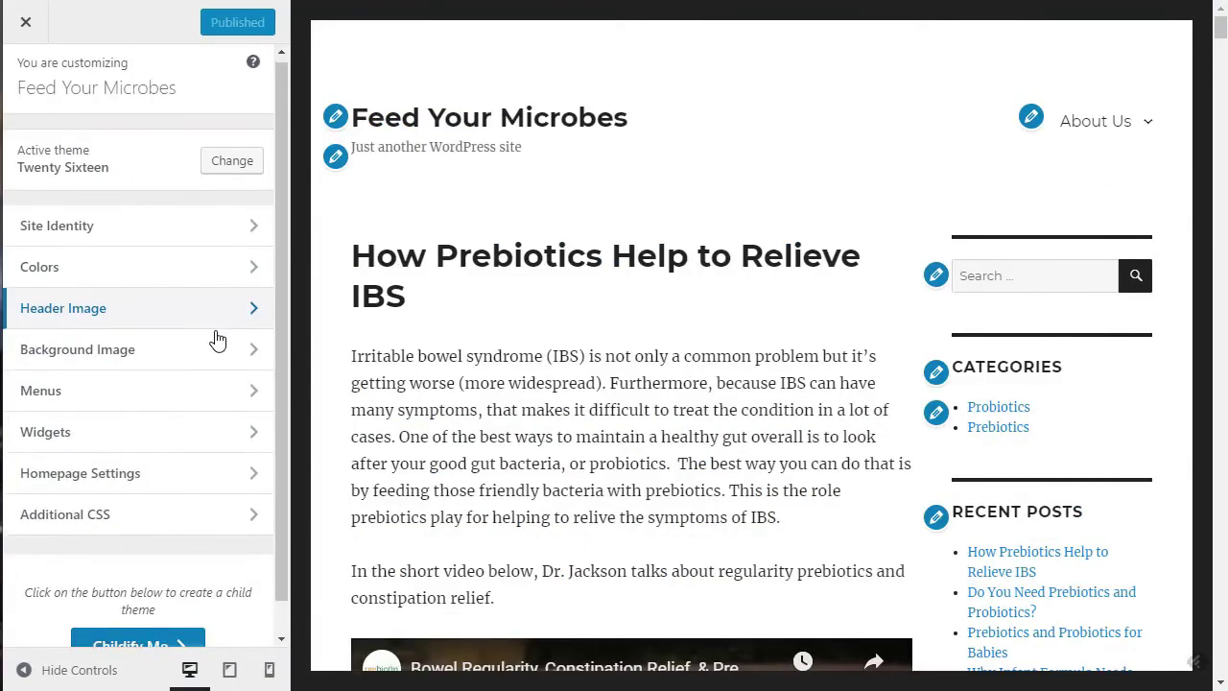
Create a child theme of Twenty Sixteen named 2016-child with Childify Me in the Customizer.
scroll(192, 460, down, 1)
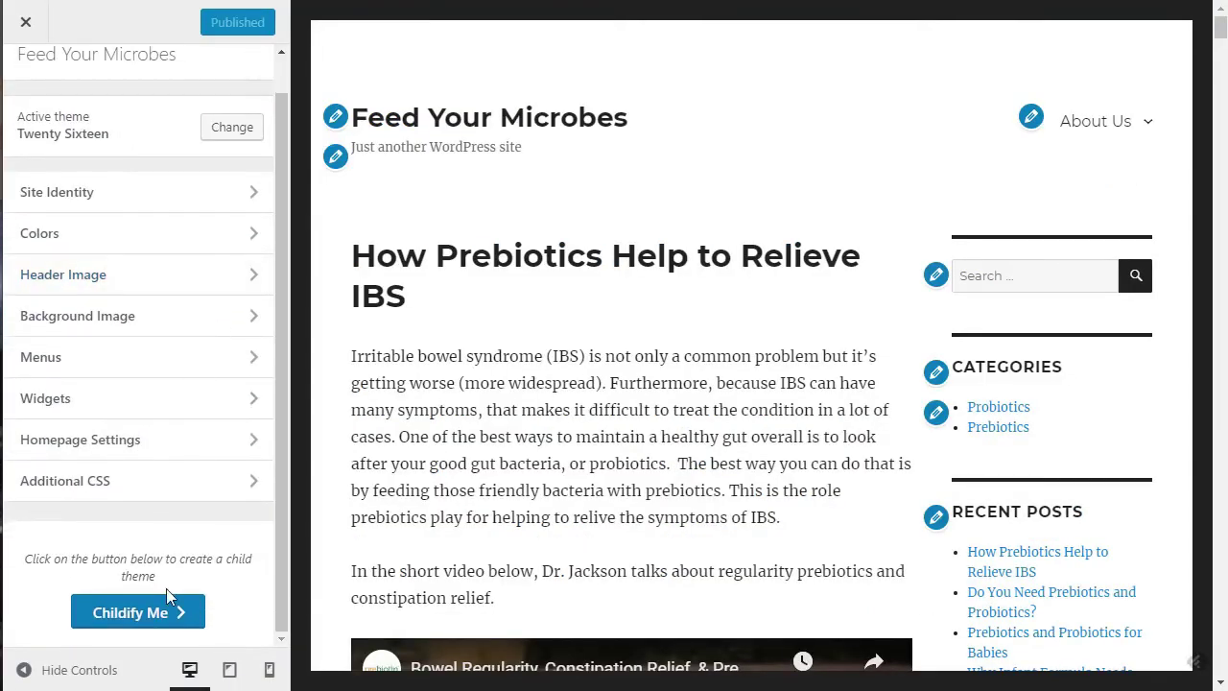
click(115, 622)
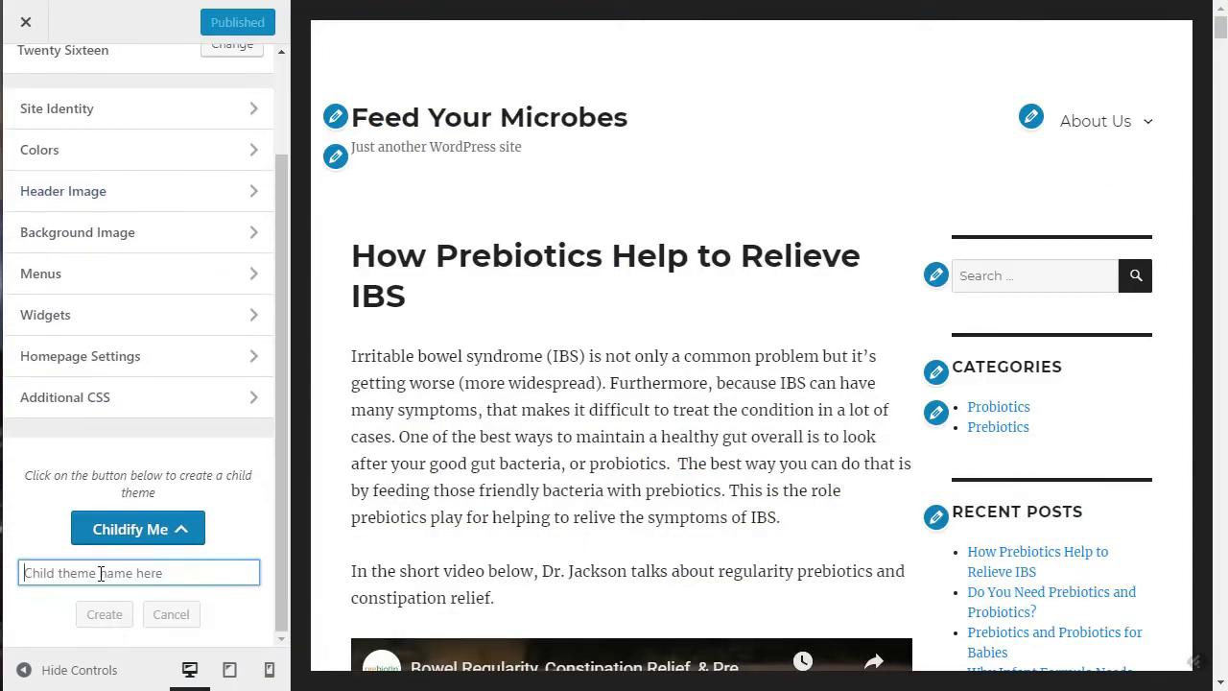
text(20)
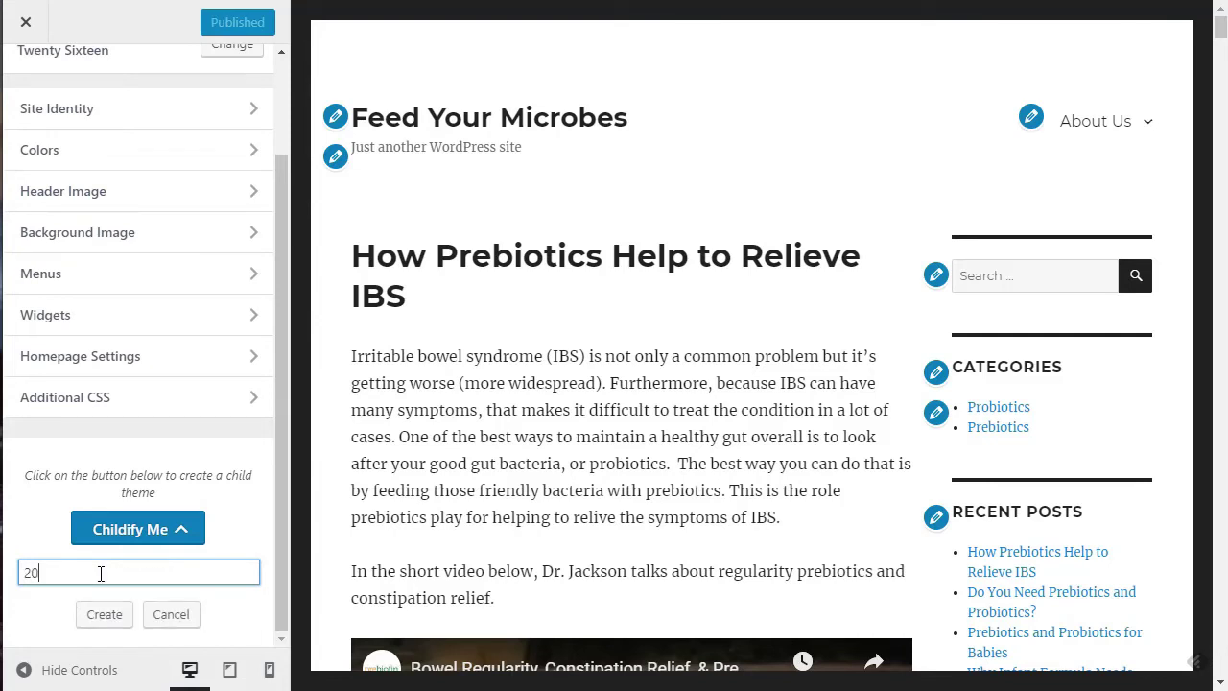
text(16-child)
key(Return)
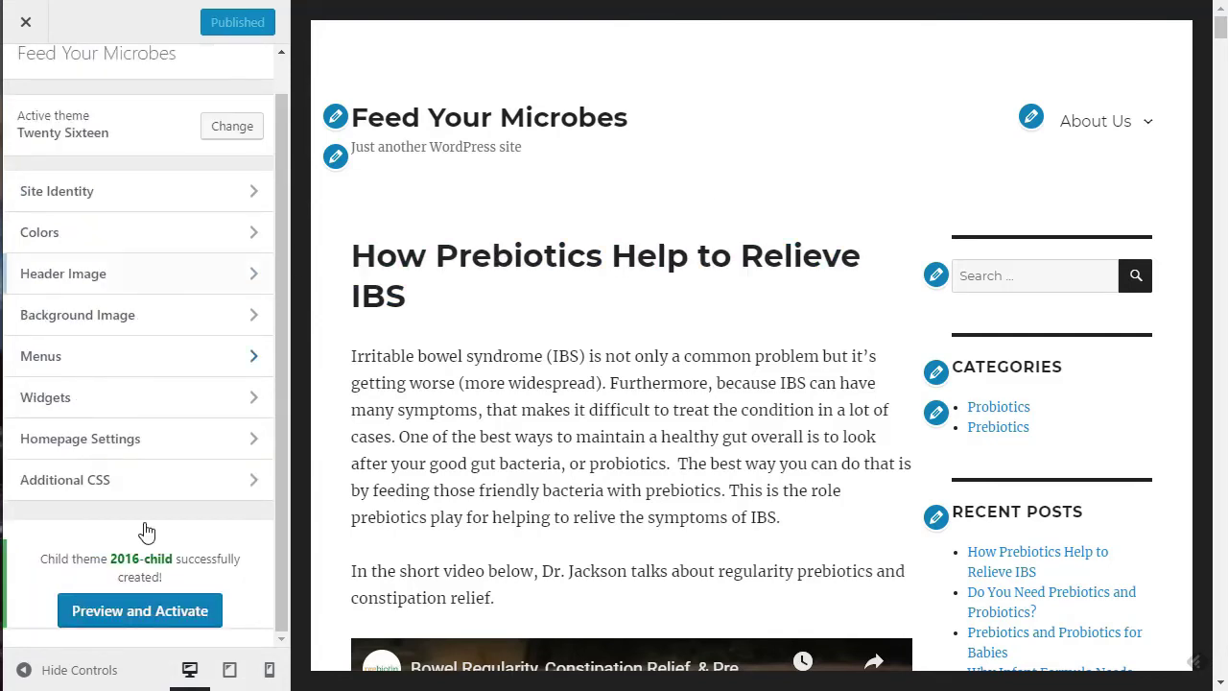
Preview the 2016-child theme, activate and publish it, and close the Customizer.
click(139, 613)
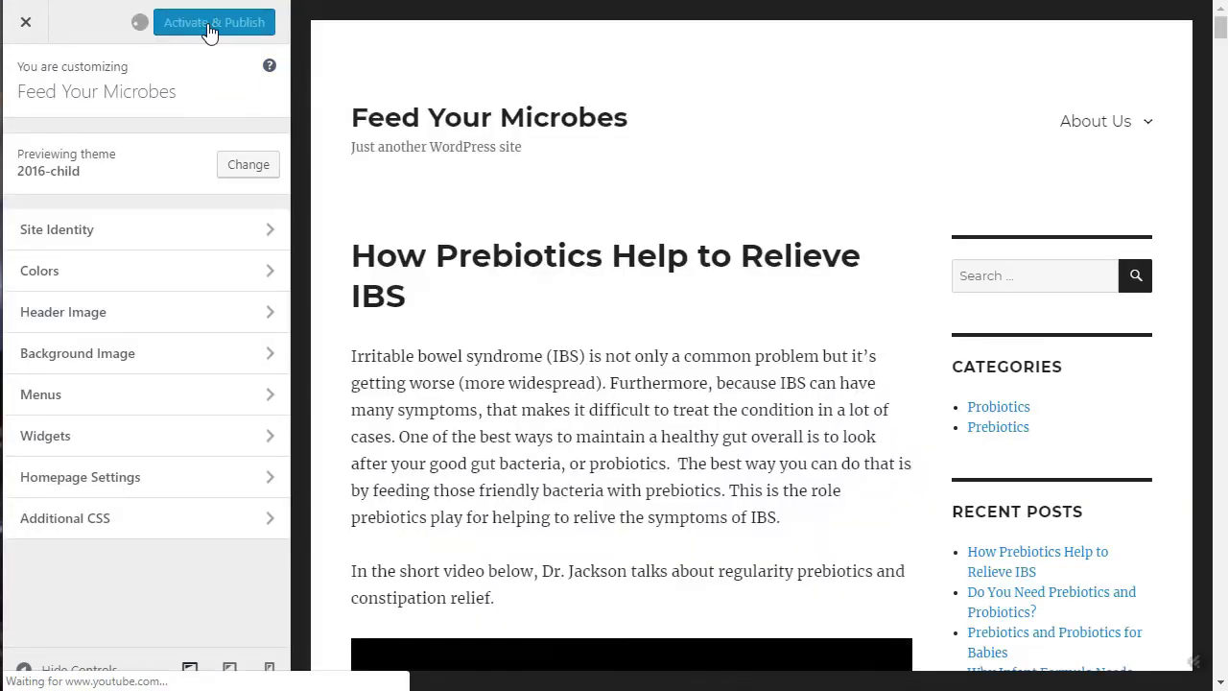
click(200, 24)
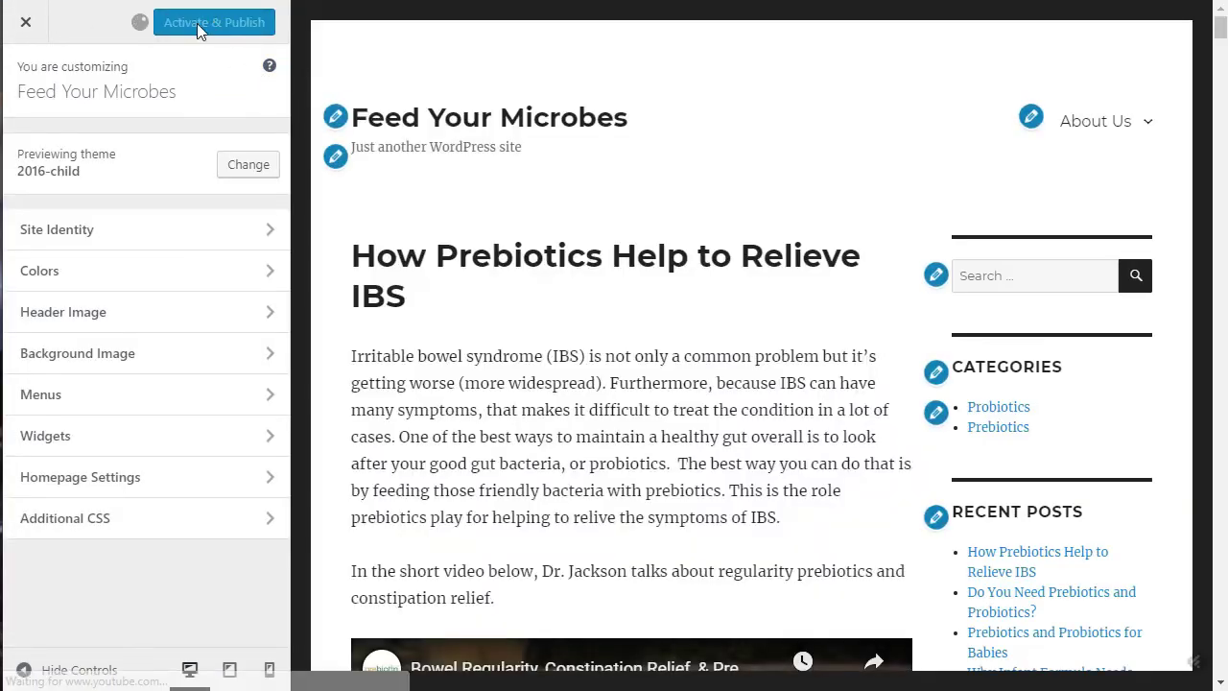
click(29, 25)
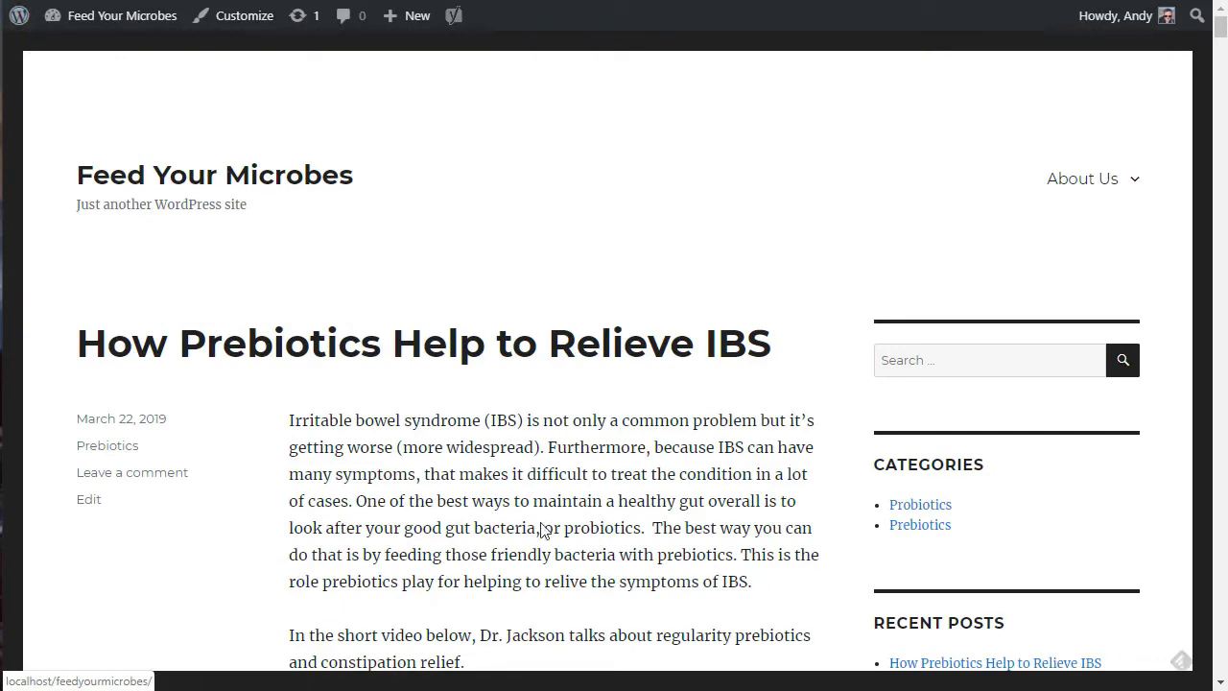
View the installed themes in the dashboard and the contents of the 2016-child folder in File Explorer.
mouse_move(106, 21)
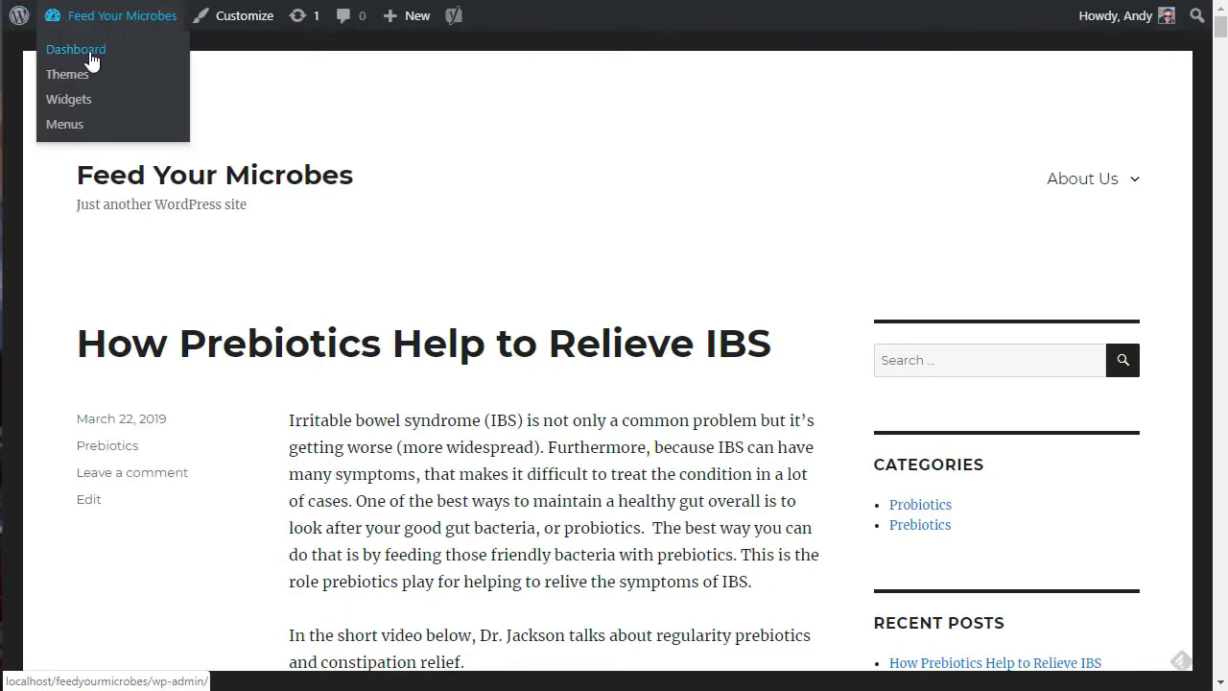
click(56, 81)
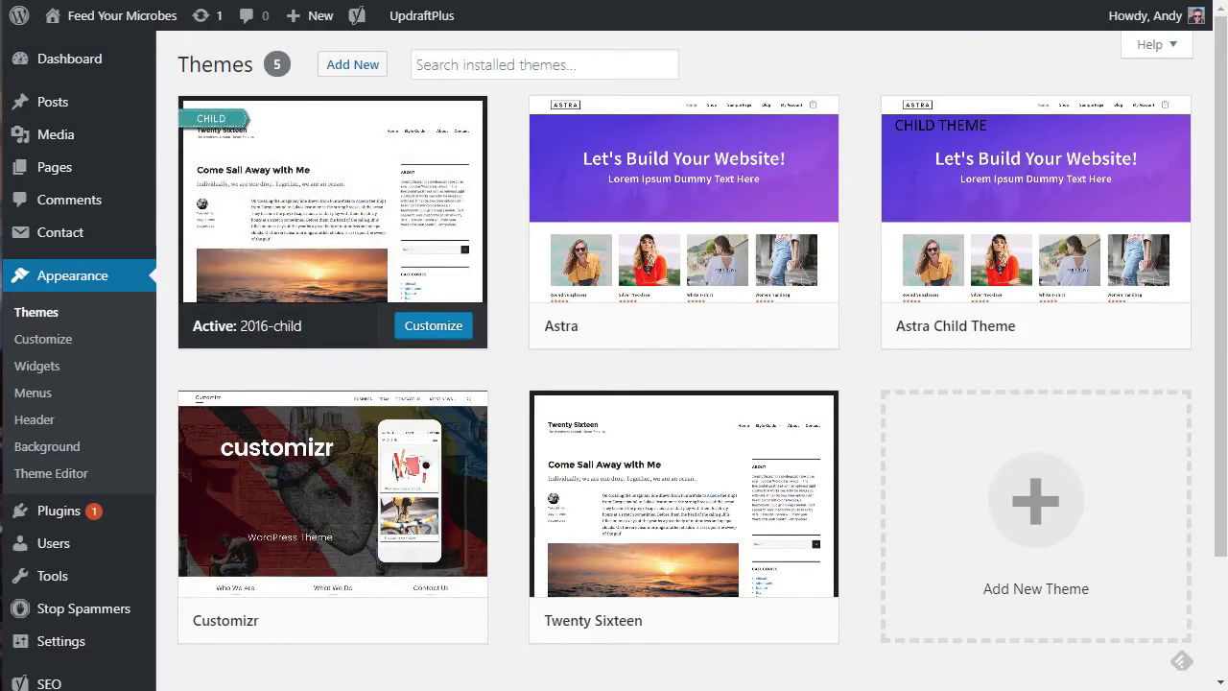
key(alt+Tab)
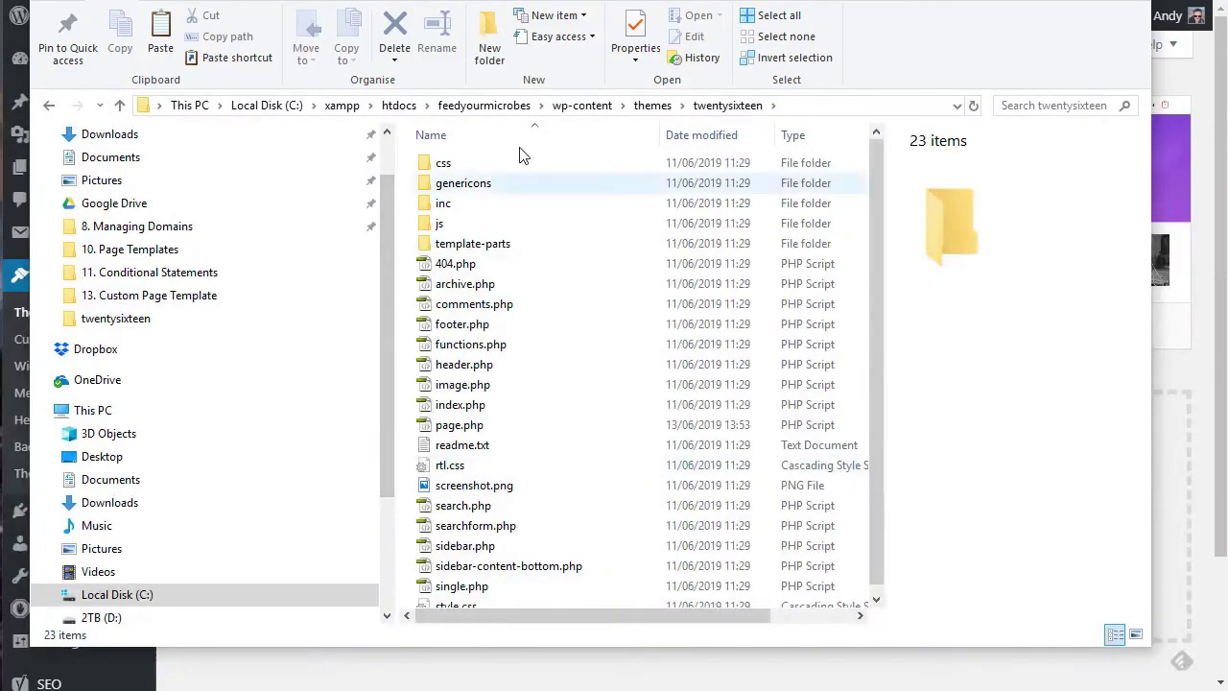
click(652, 105)
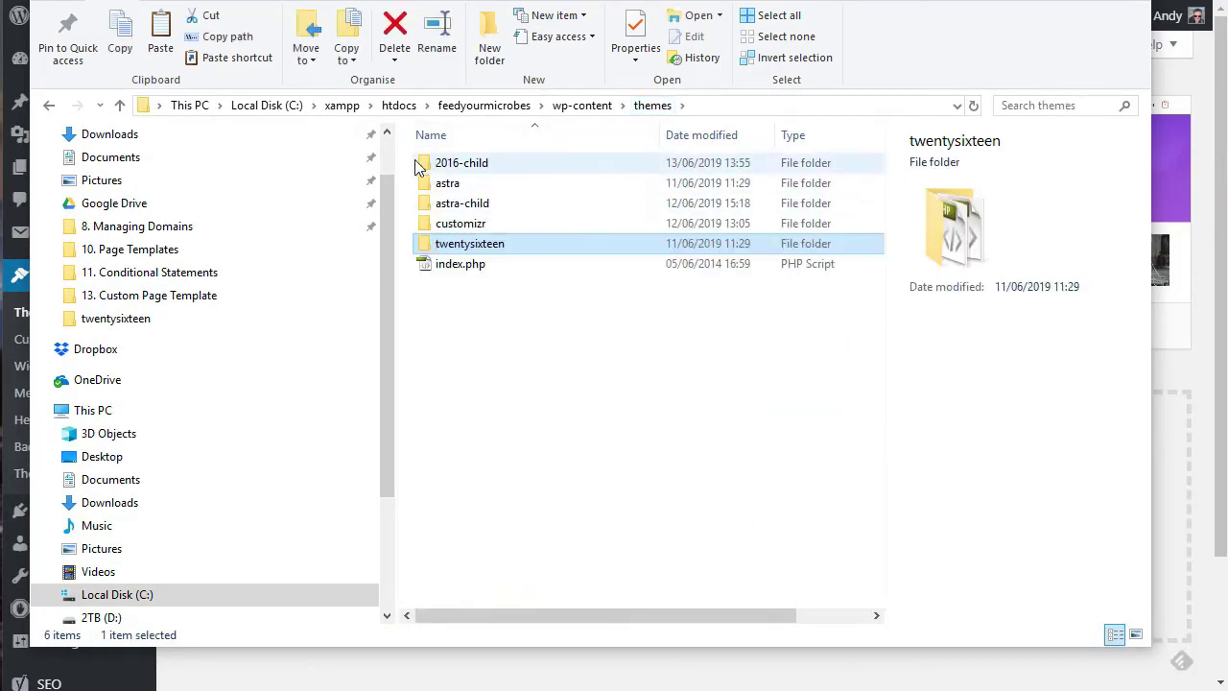
double_click(461, 165)
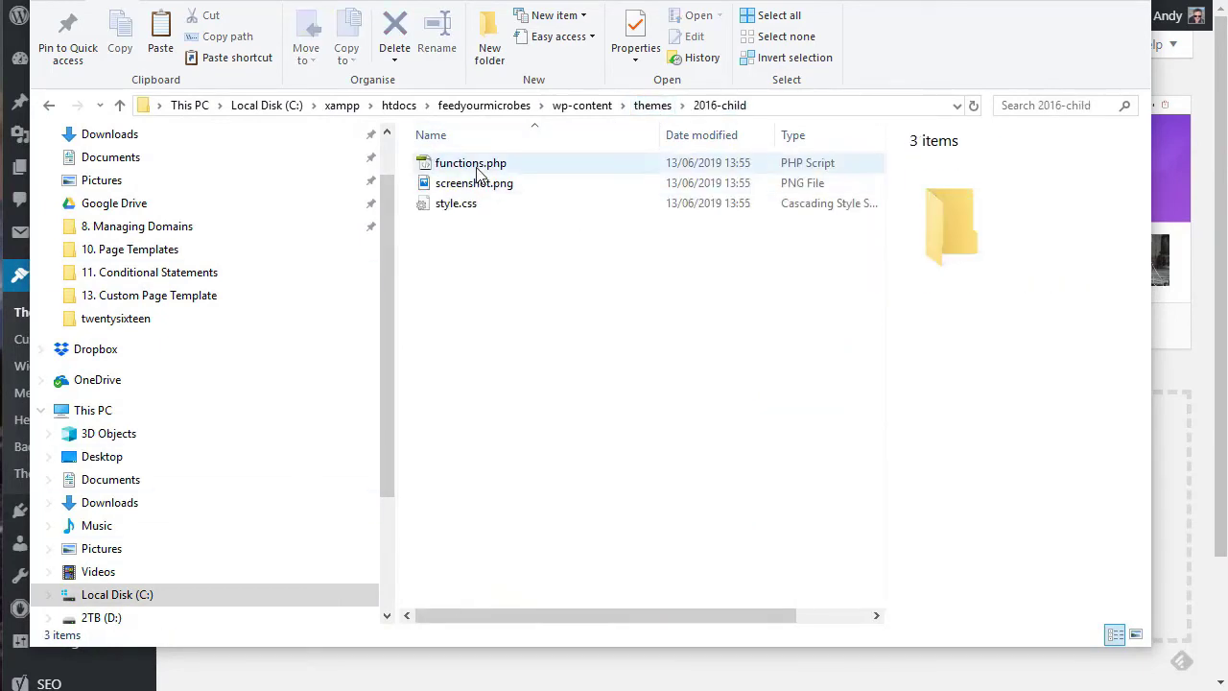
Copy page.php from the twentysixteen theme folder into the 2016-child folder.
click(650, 110)
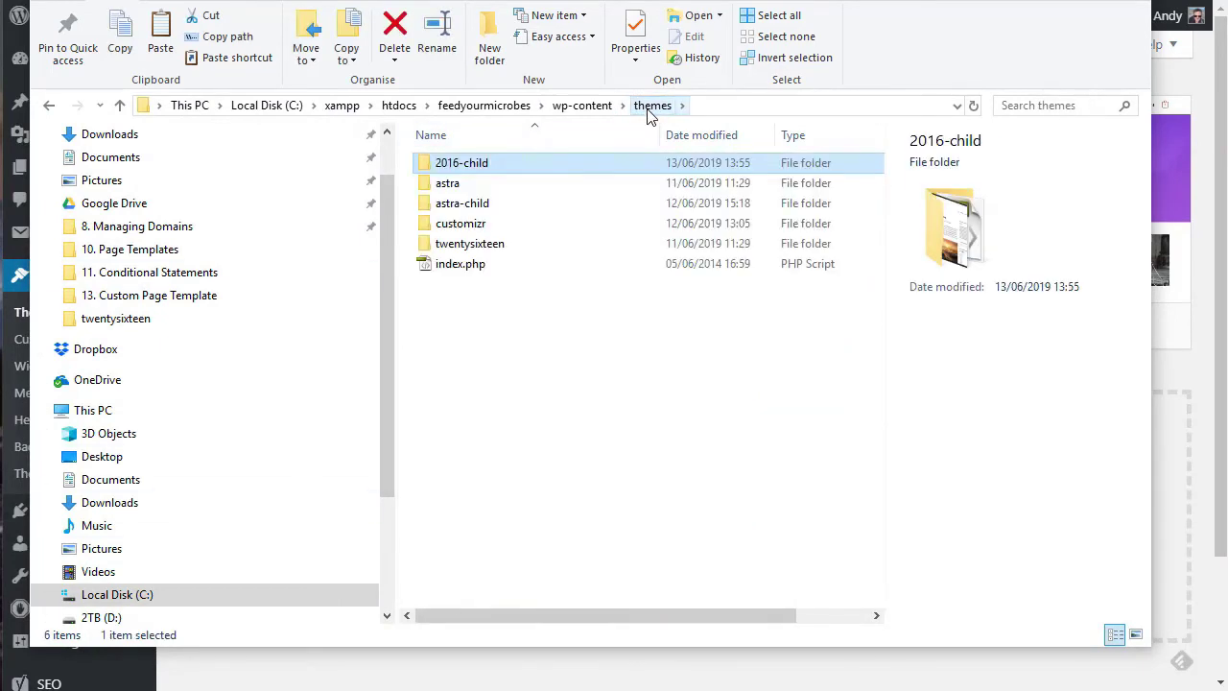
click(477, 246)
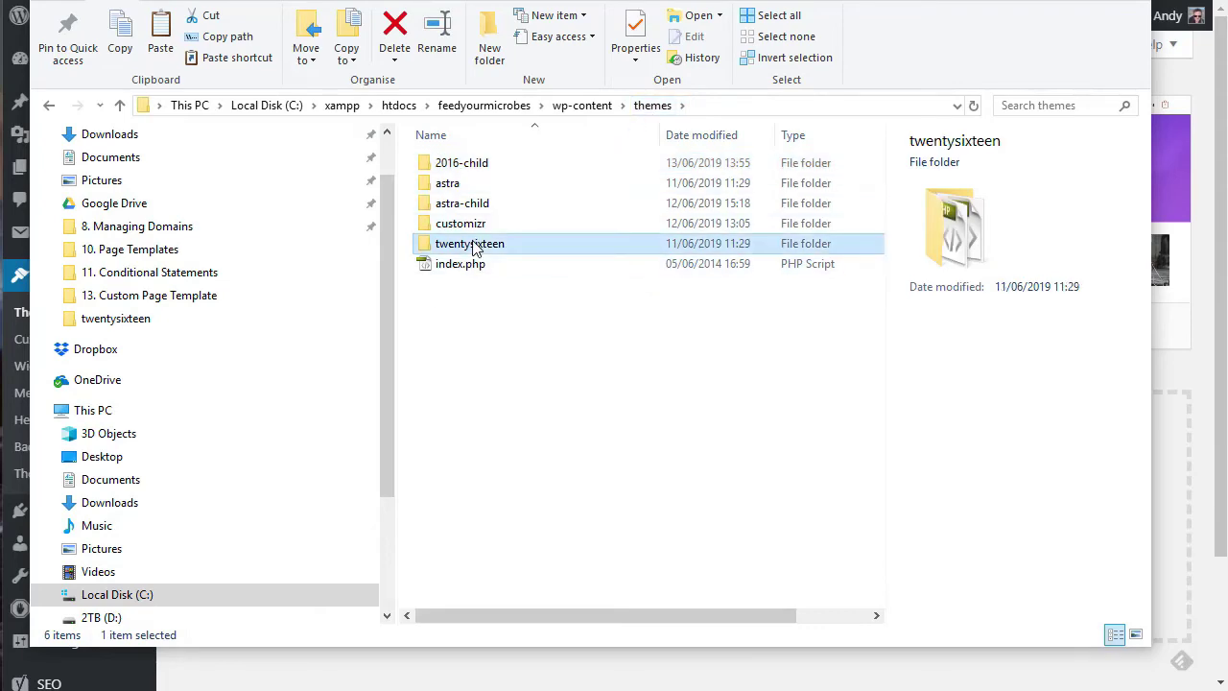
double_click(477, 246)
click(479, 427)
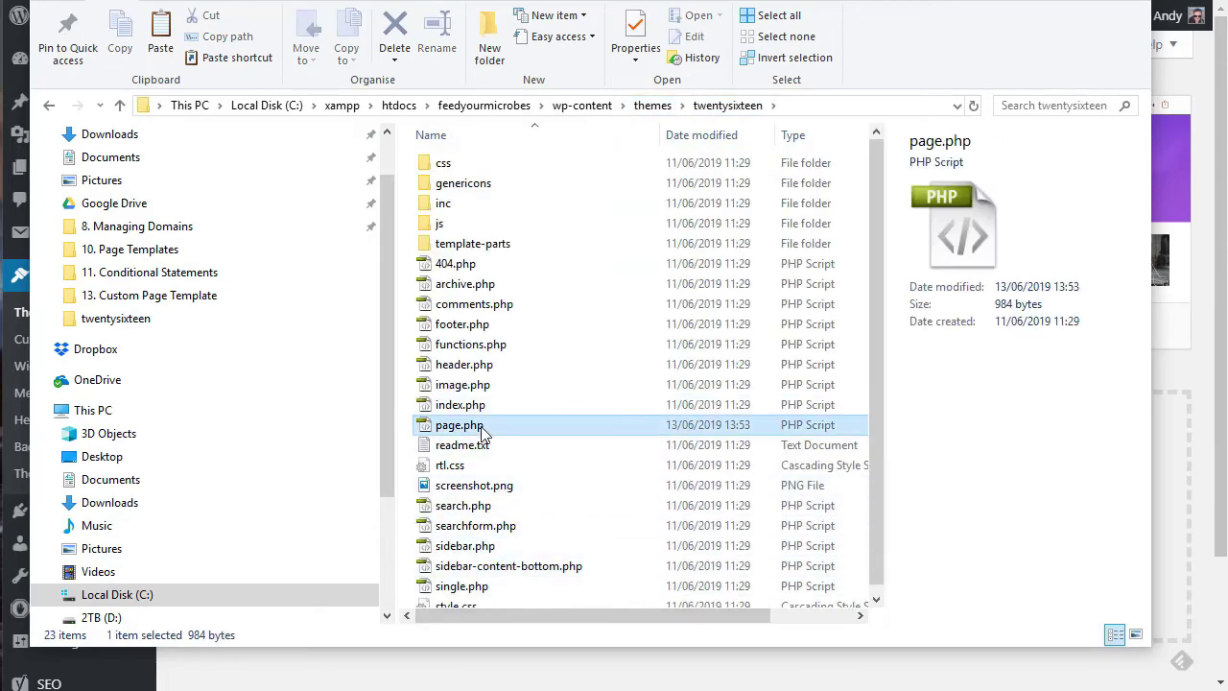
right_click(483, 434)
key(Escape)
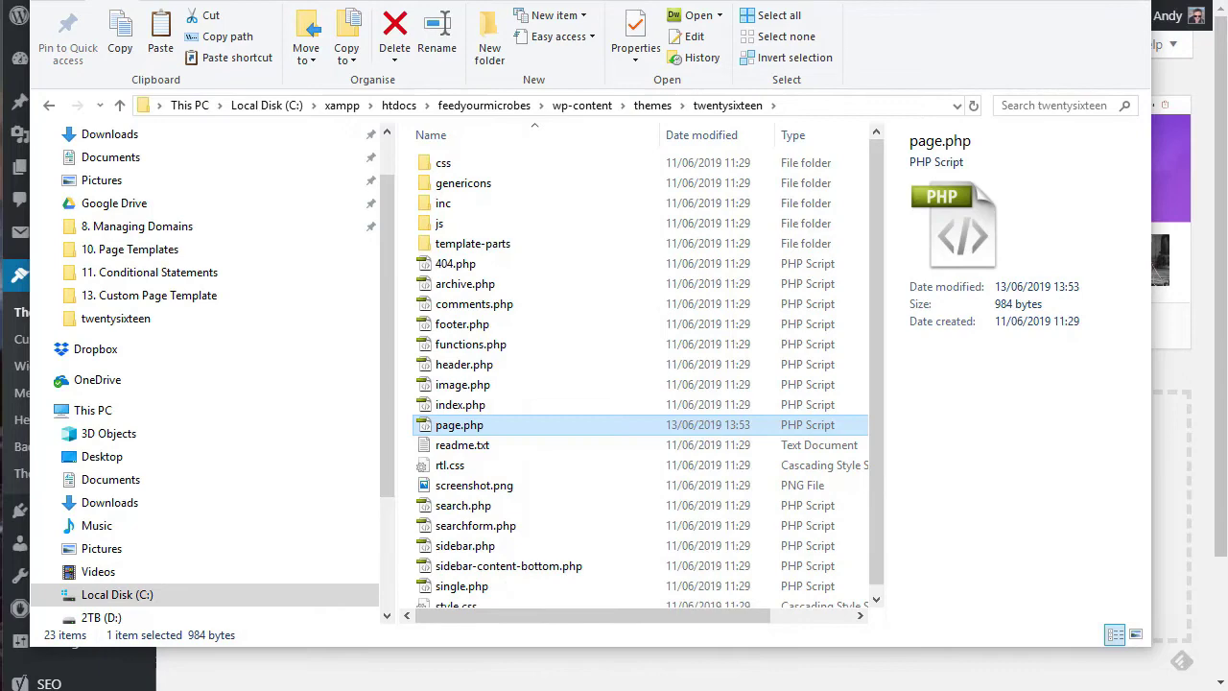
click(651, 107)
double_click(473, 170)
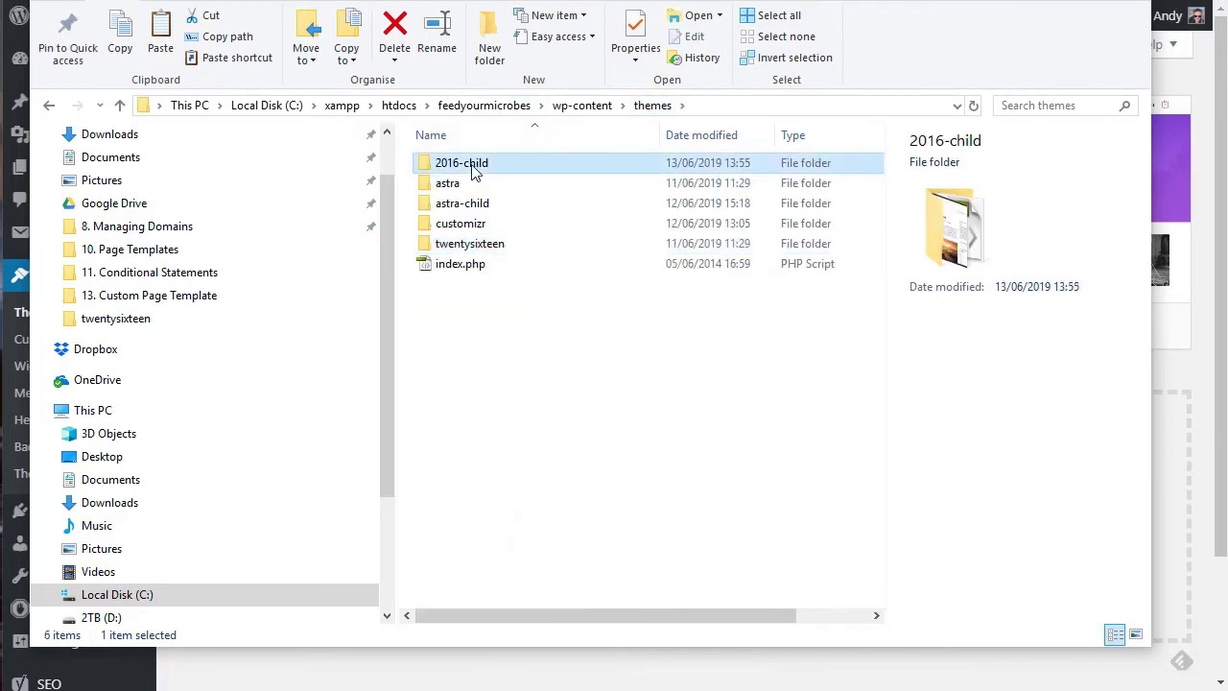
right_click(535, 405)
click(561, 532)
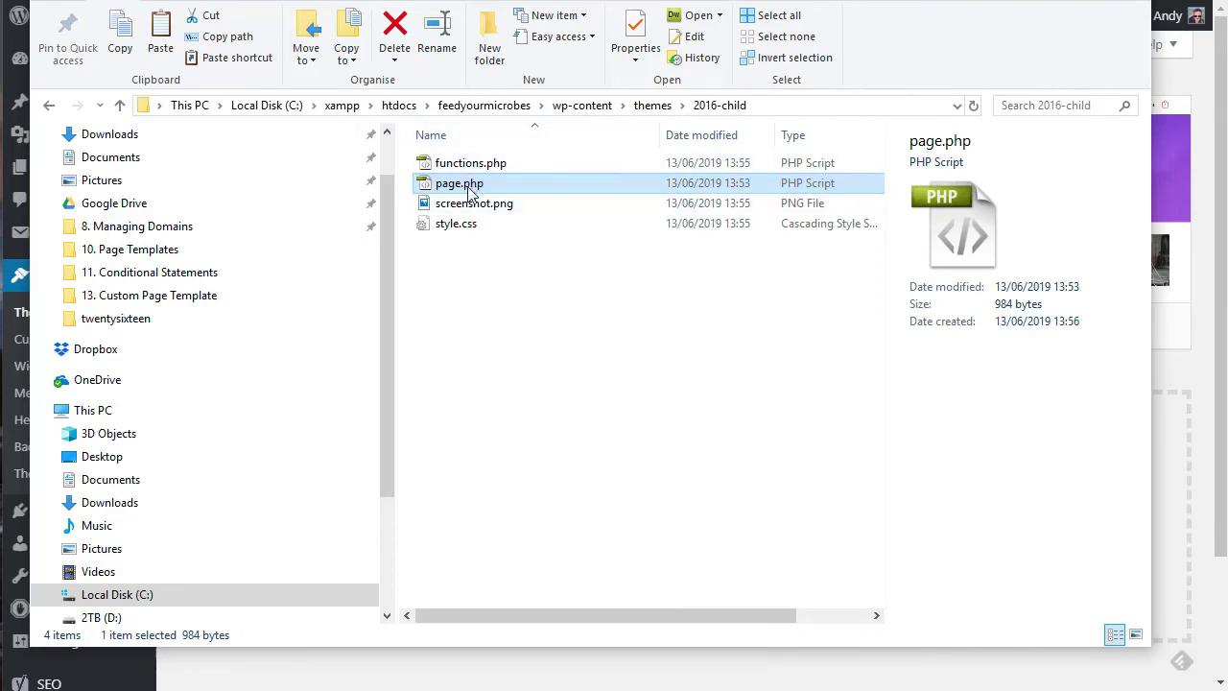
Open the child theme's page.php in Notepad, delete the <?php get_sidebar(); ?> line, and save and close the file.
right_click(470, 192)
click(480, 243)
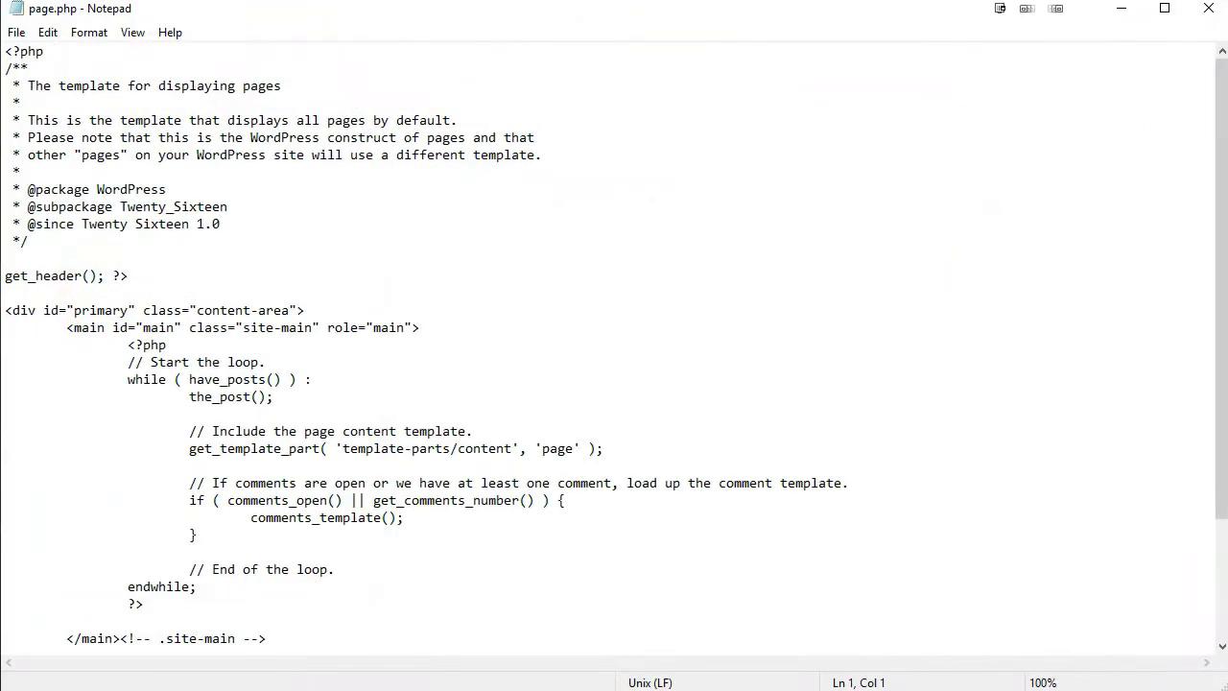
scroll(435, 385, down, 3)
click(553, 407)
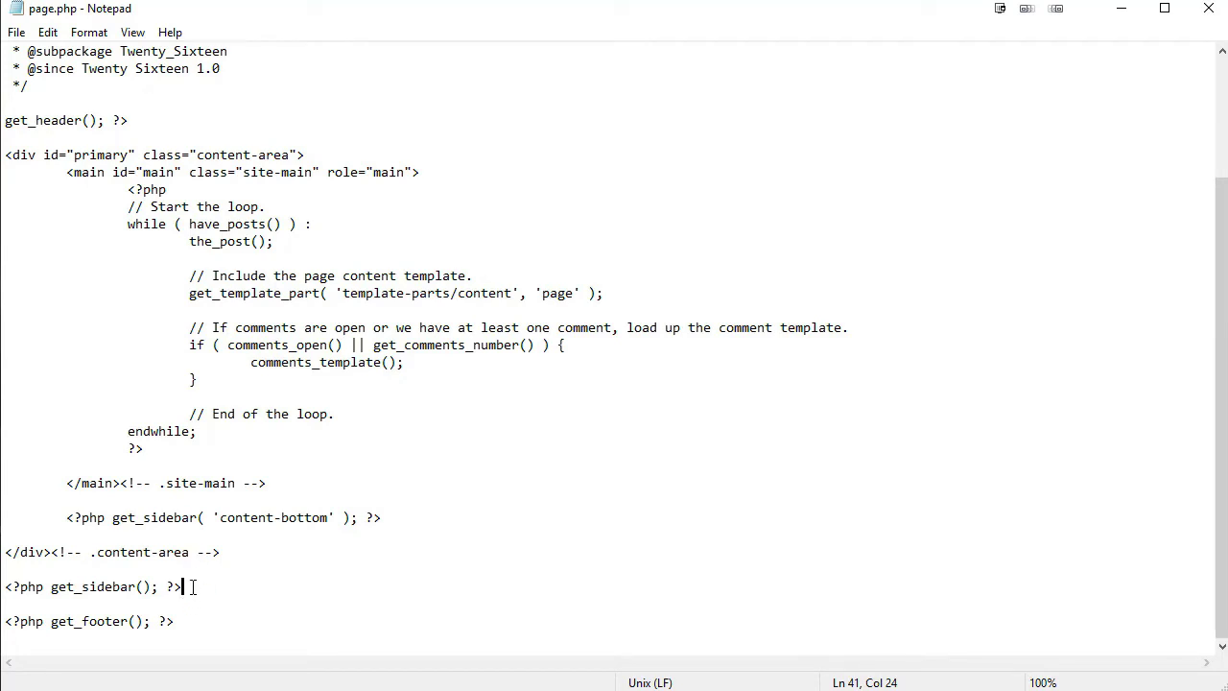
drag(192, 587, 6, 587)
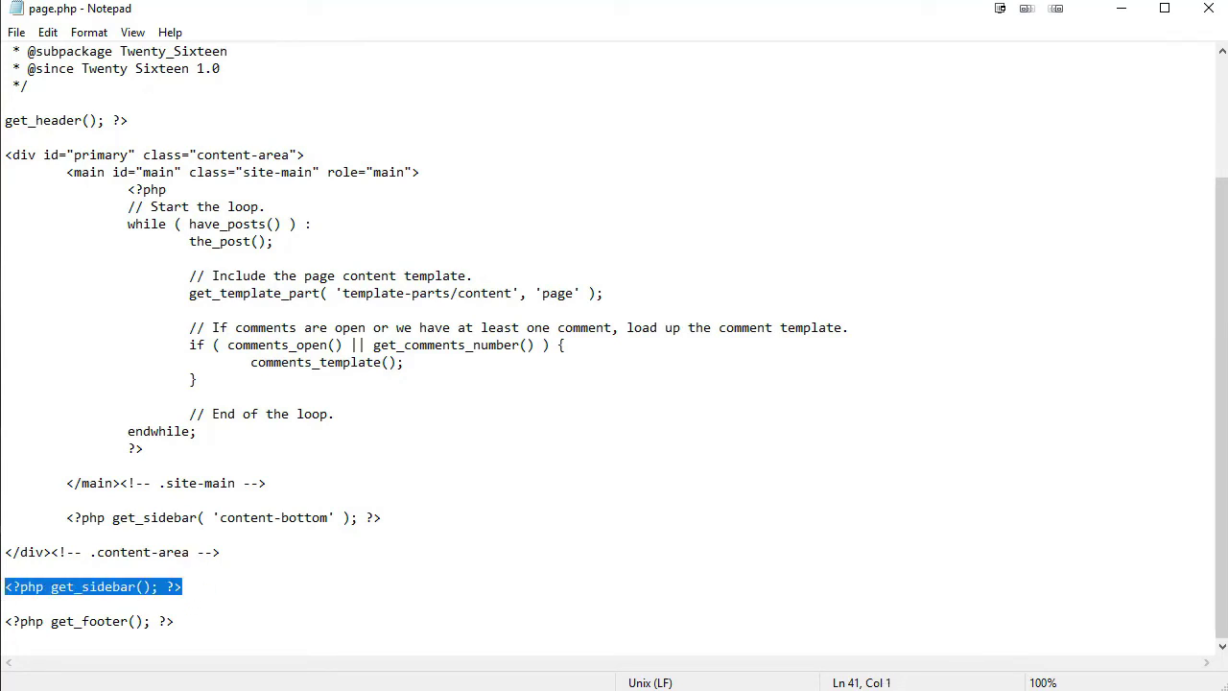
key(Delete)
click(15, 32)
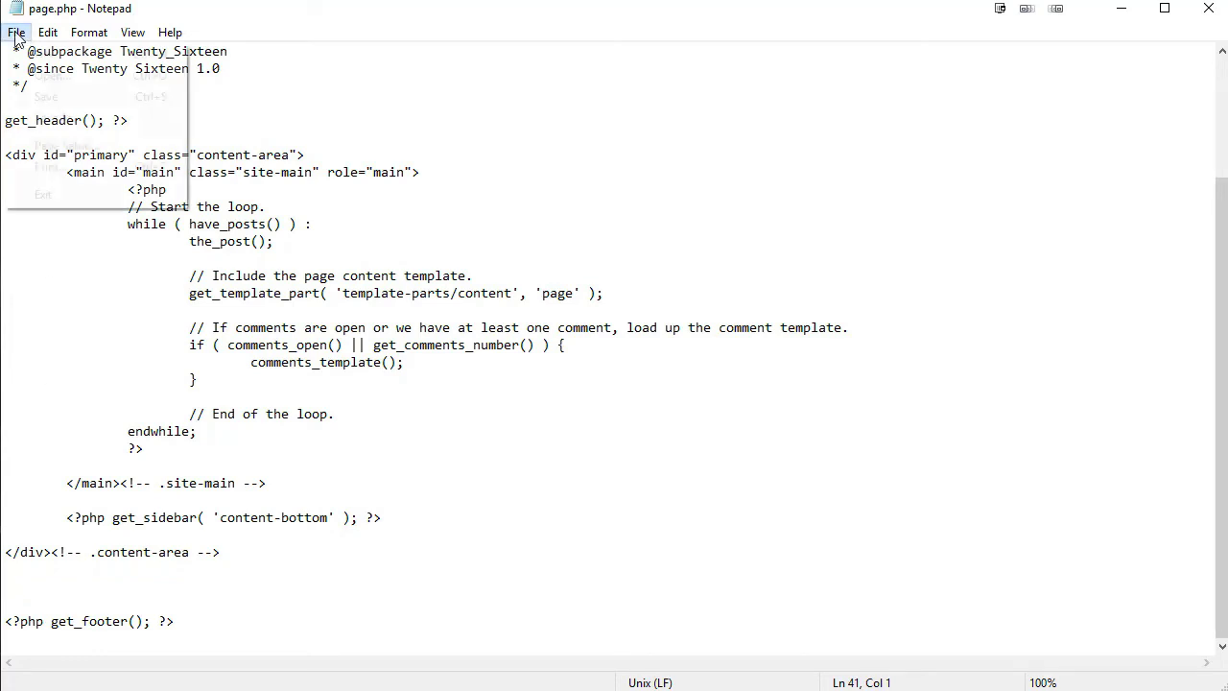
click(45, 97)
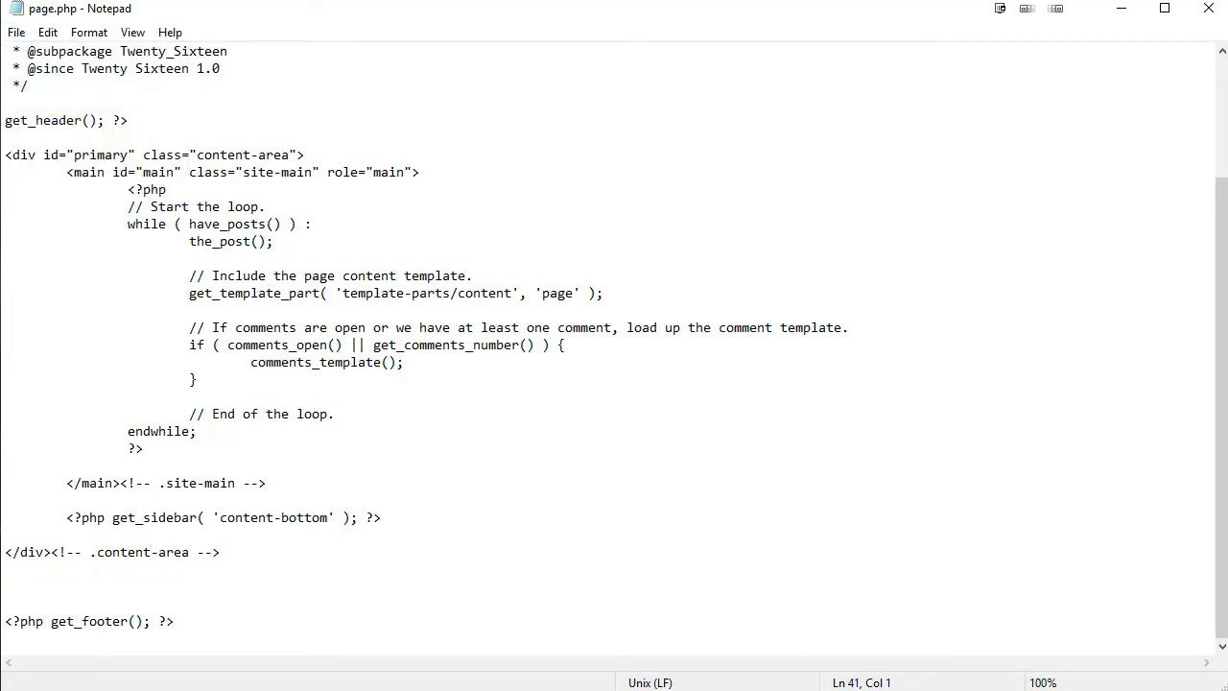
click(1209, 8)
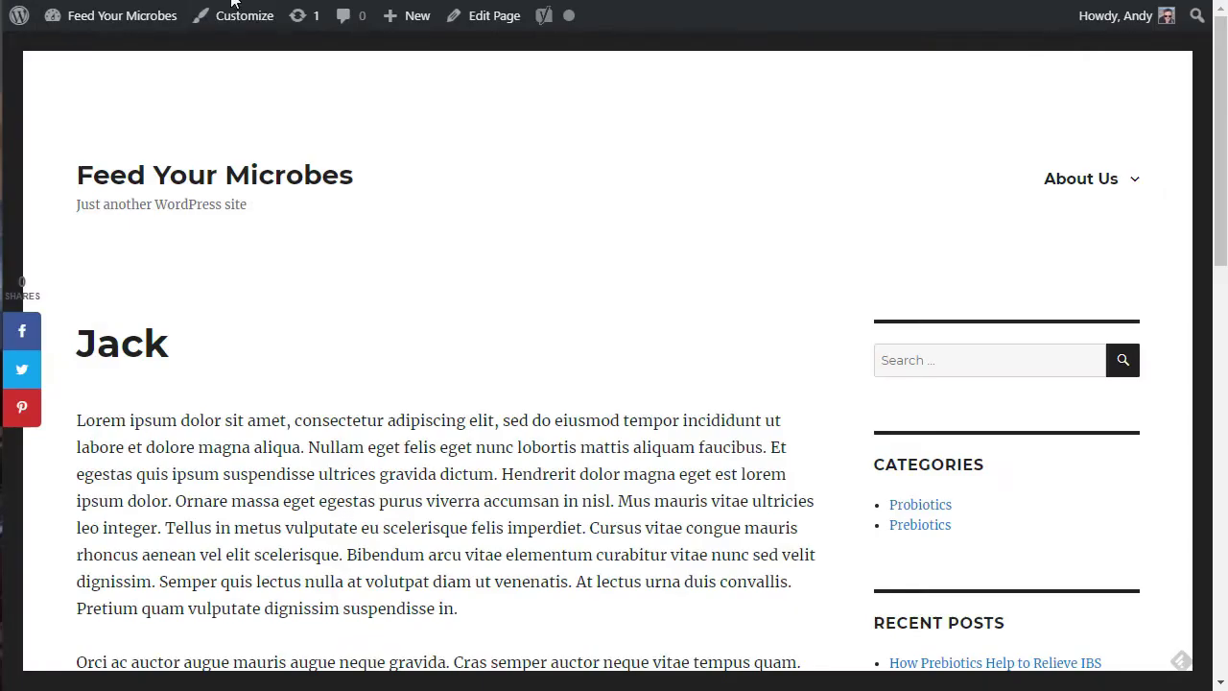
Reload the open child page in the browser to check its sidebar with the edited page.php template.
key(F5)
key(F5)
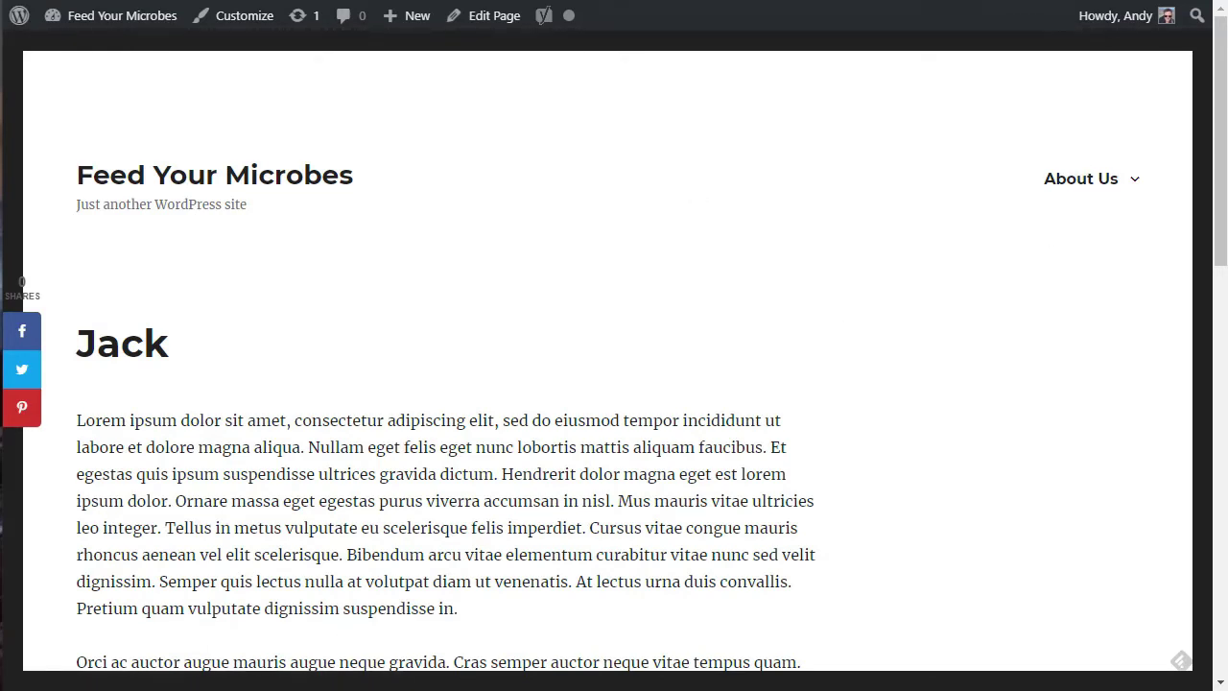
Switch to the 2016-child folder in File Explorer and edit page.php's file name, adding a hyphen after "page".
key(alt+Tab)
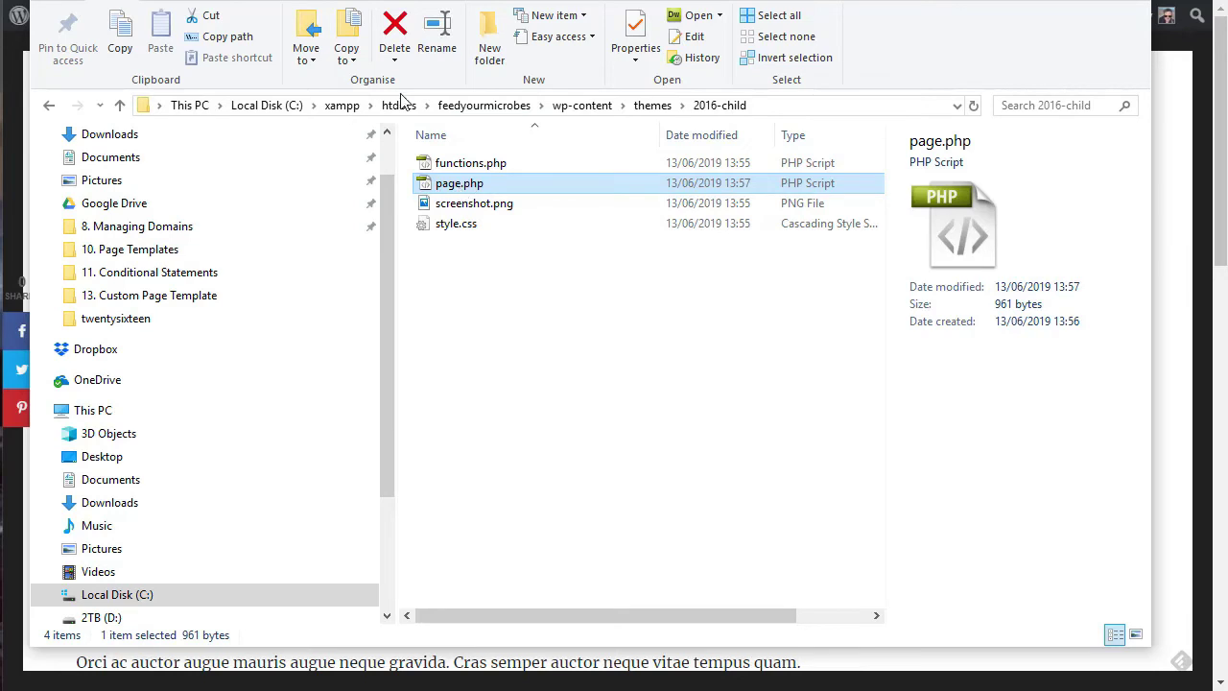
click(464, 183)
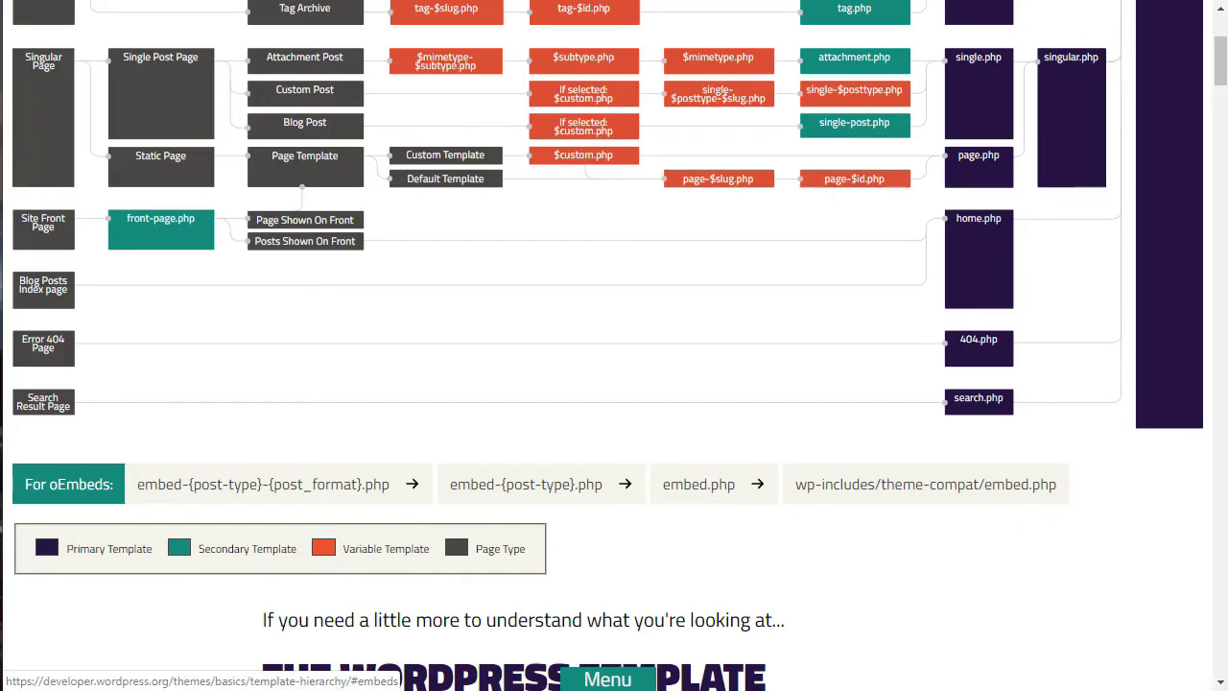
key(alt+Tab)
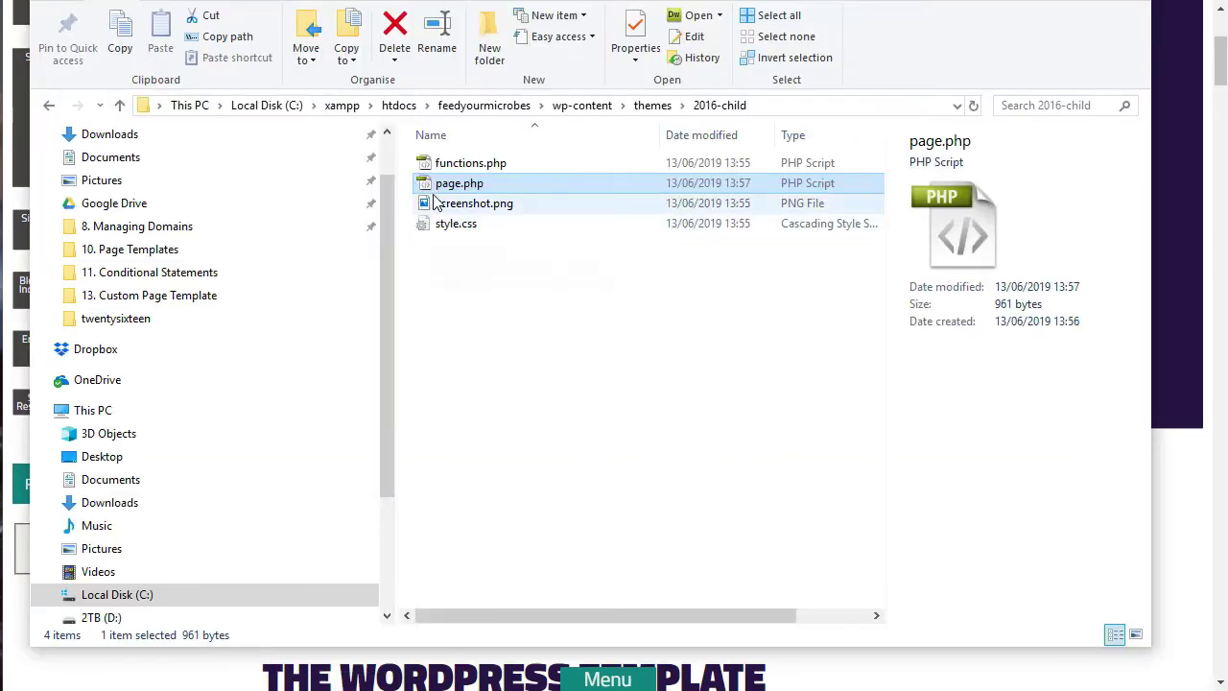
click(460, 184)
click(465, 184)
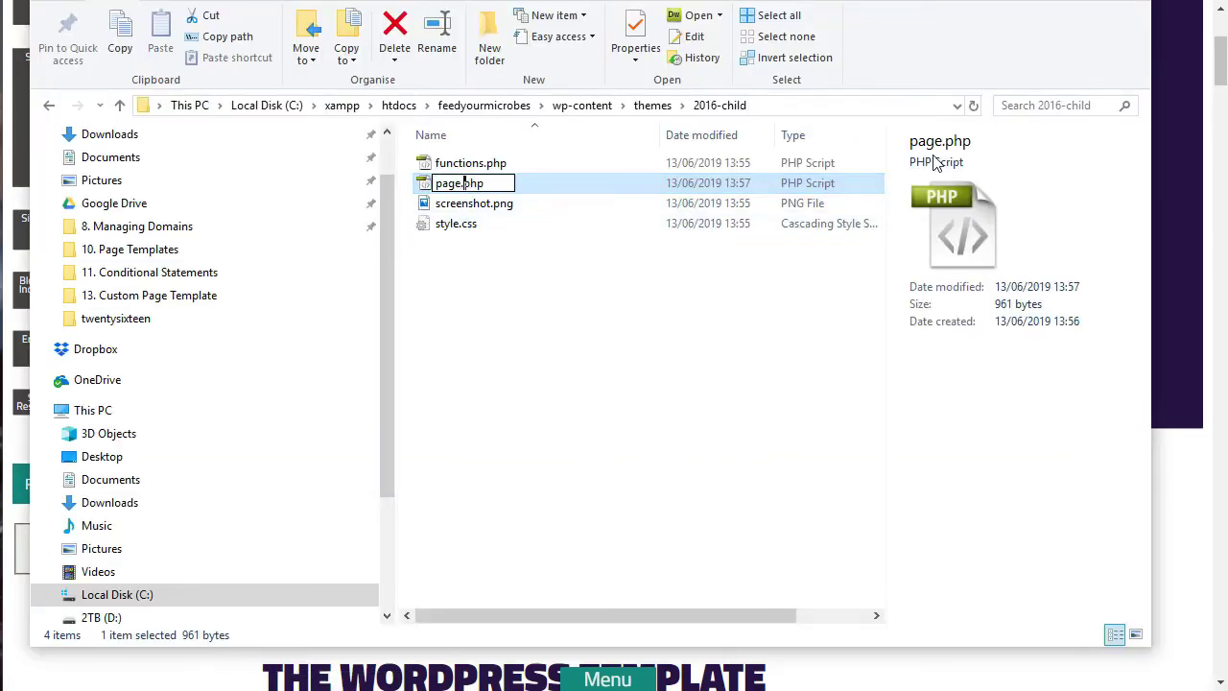
text(-)
text(about-us)
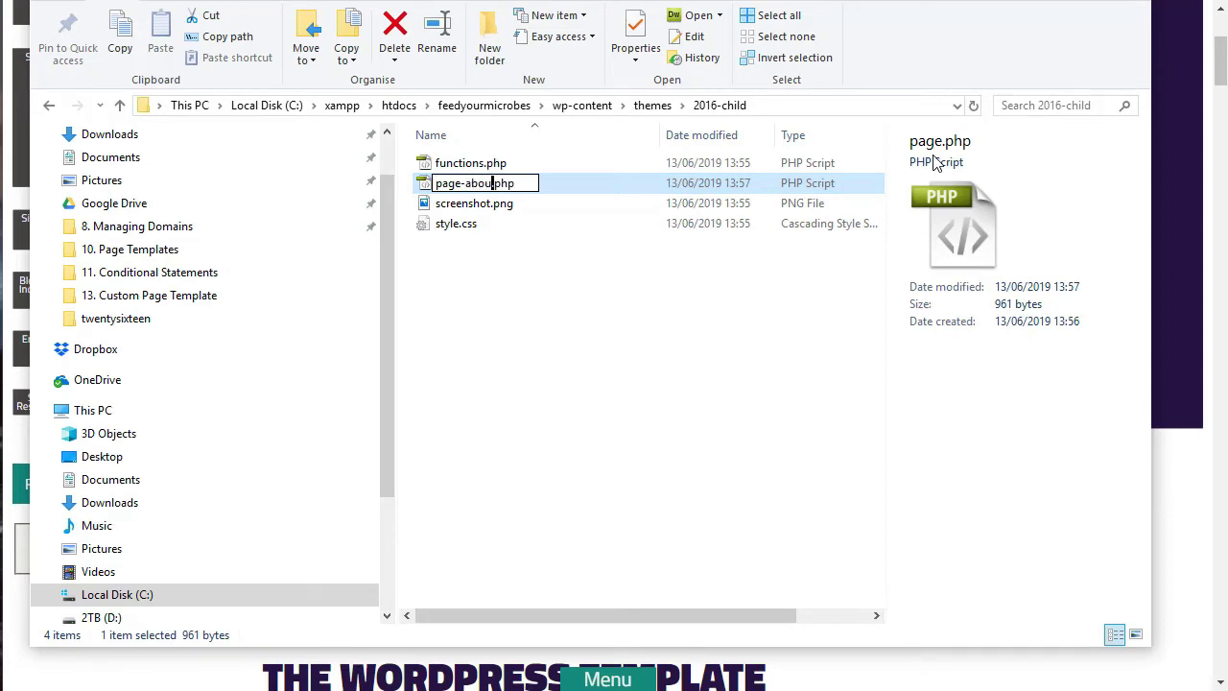
key(BackSpace)
key(BackSpace)
key(BackSpace)
key(BackSpace)
key(BackSpace)
key(BackSpace)
key(BackSpace)
key(BackSpace)
Complete the template's file name as page-16.php.
text(16)
key(Return)
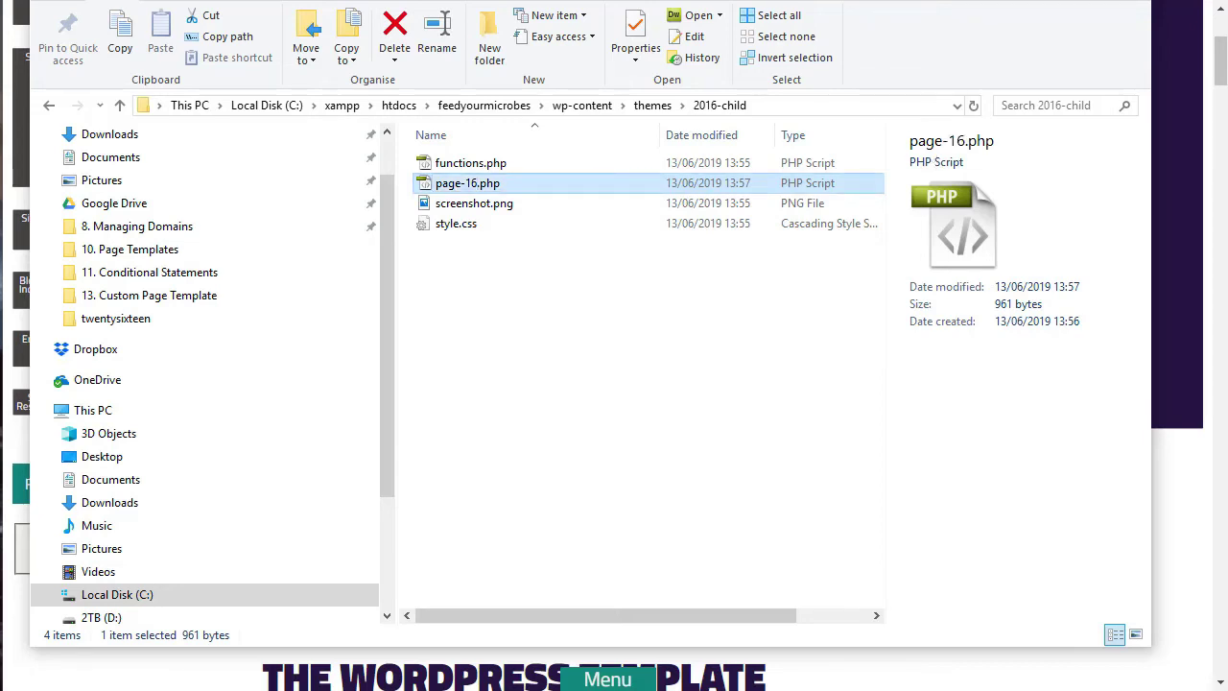
Switch to the browser, reload the open child page, and open About Us to check the sidebars with page-16.php in place.
key(alt+Tab)
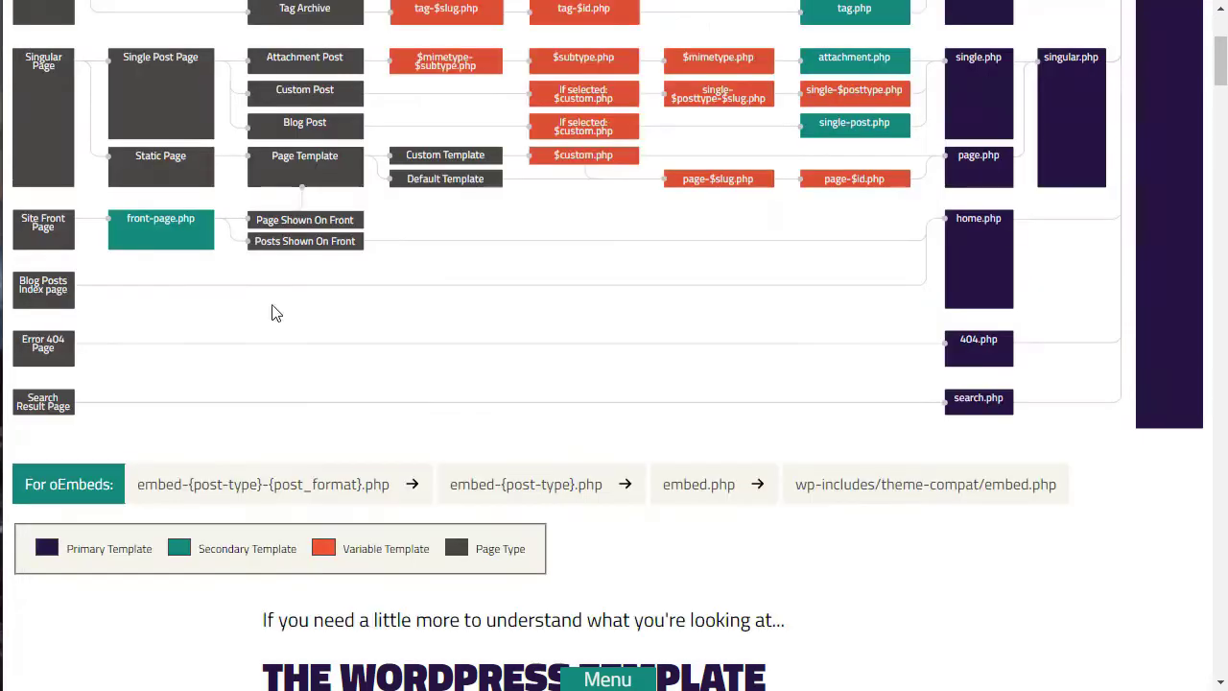
key(ctrl+Tab)
key(F5)
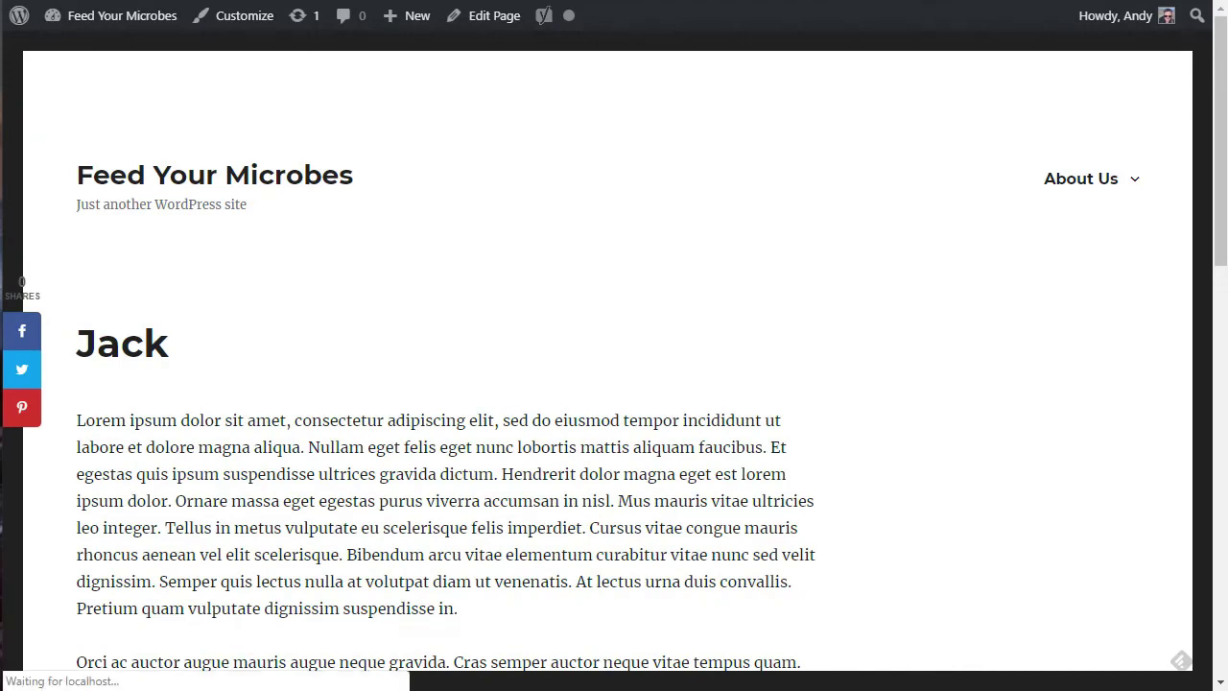
mouse_move(1072, 183)
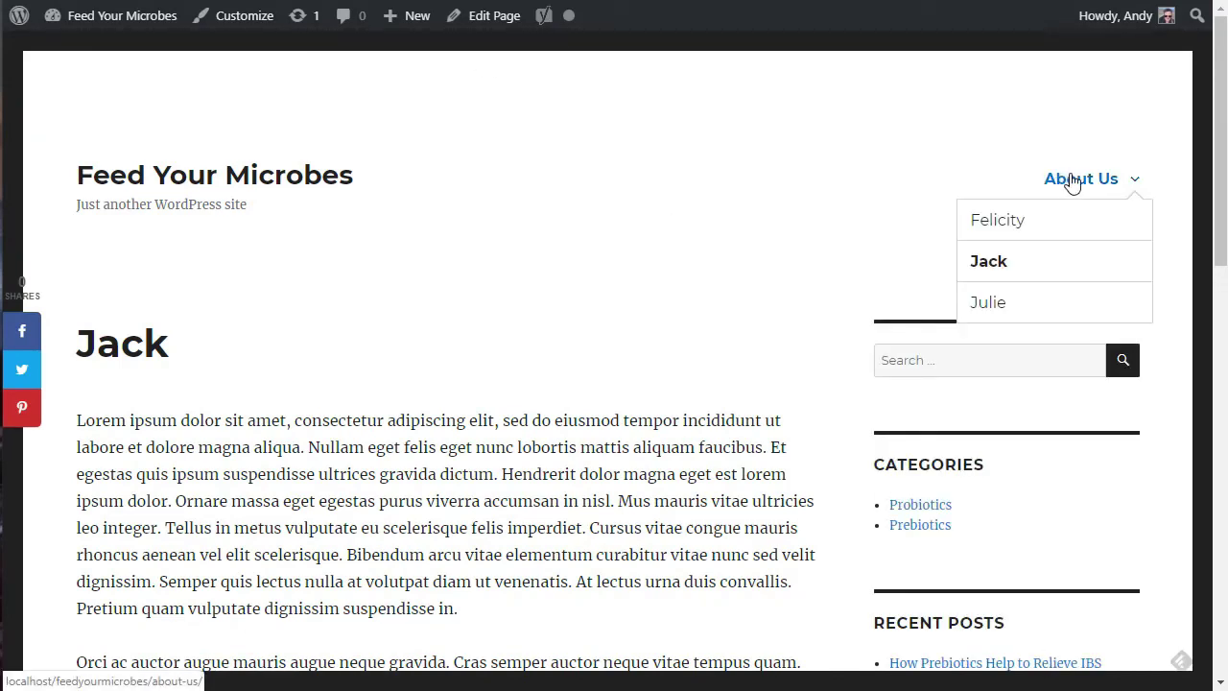
click(1072, 183)
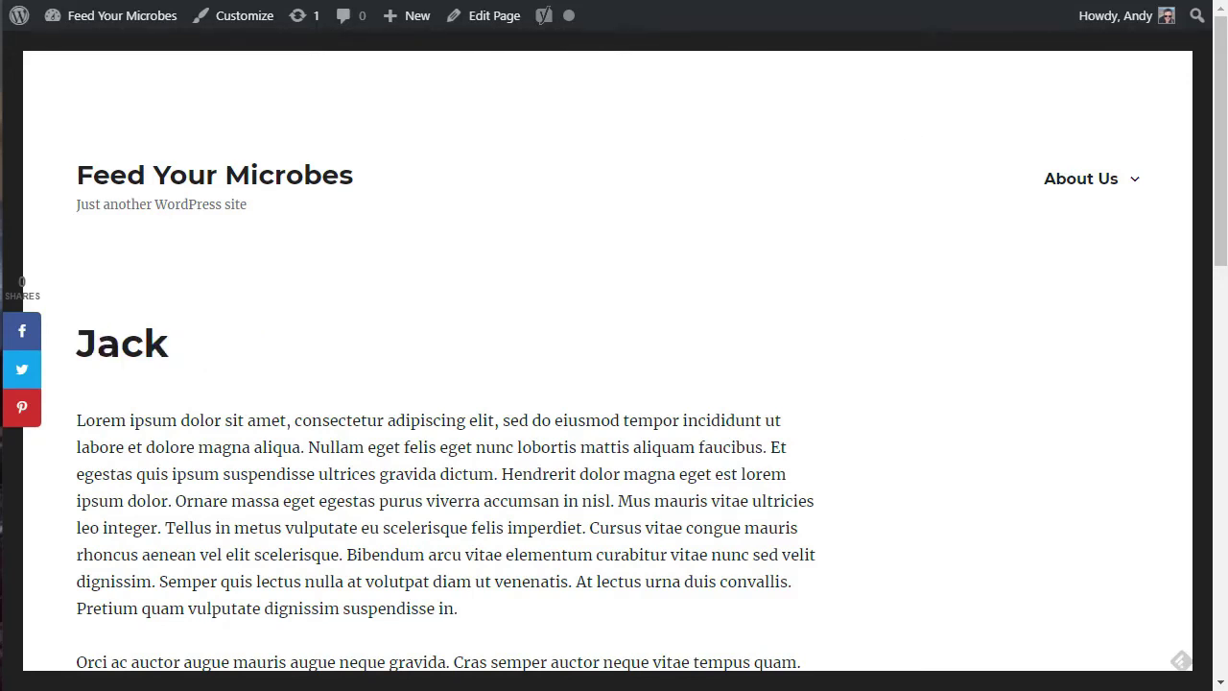
Open localhost/feedyourmicrobes/contact to check whether the Contact page has a sidebar.
key(ctrl+l)
text(localhost/feedyourmicrobes/contact)
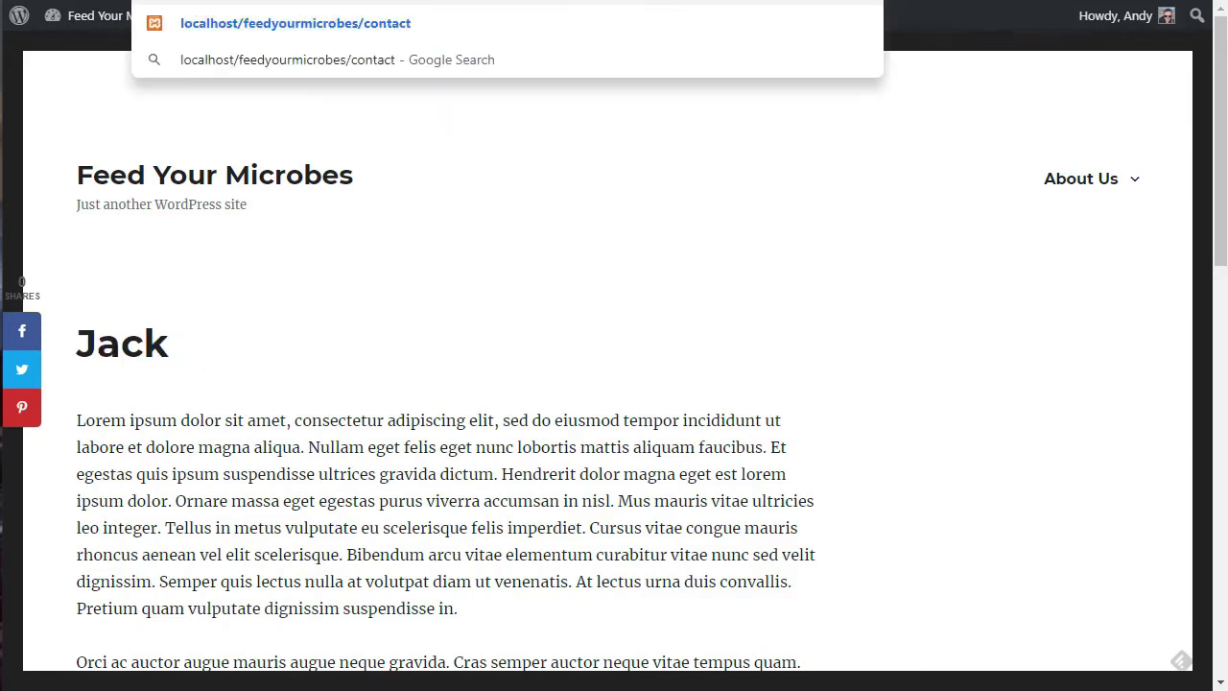
key(Return)
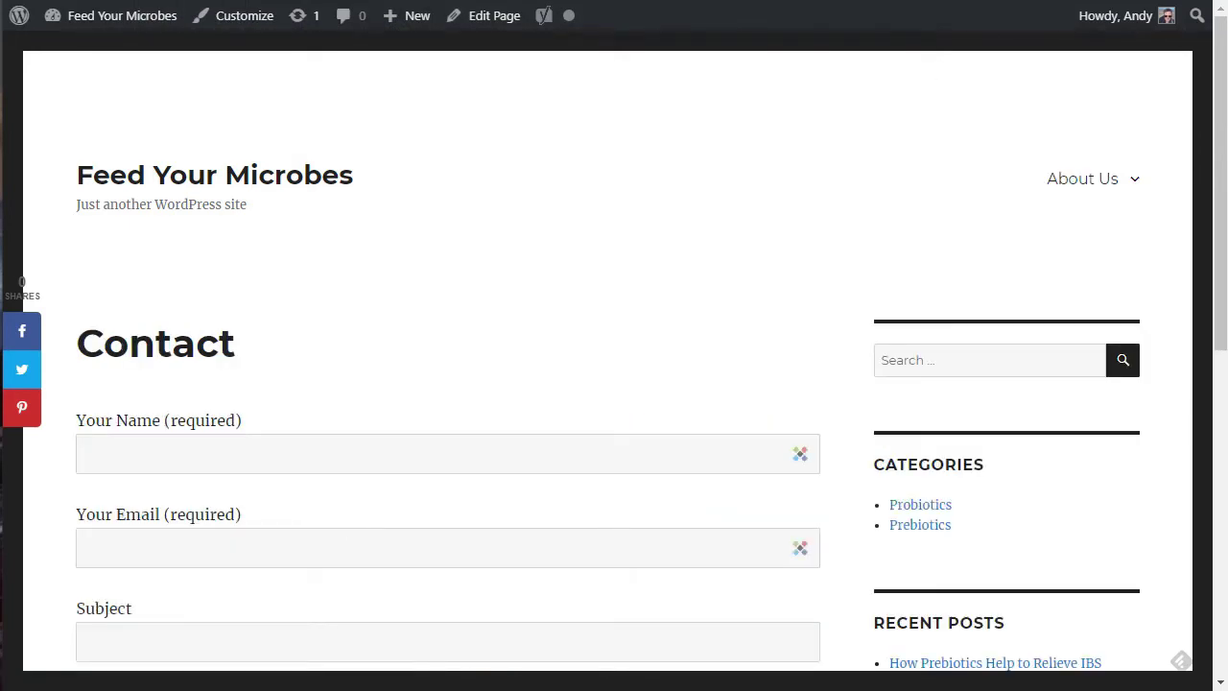
Open the child theme's page-16.php in Notepad, remove the extra blank lines above <?php get_footer(); ?>, and save the file.
key(alt+Tab)
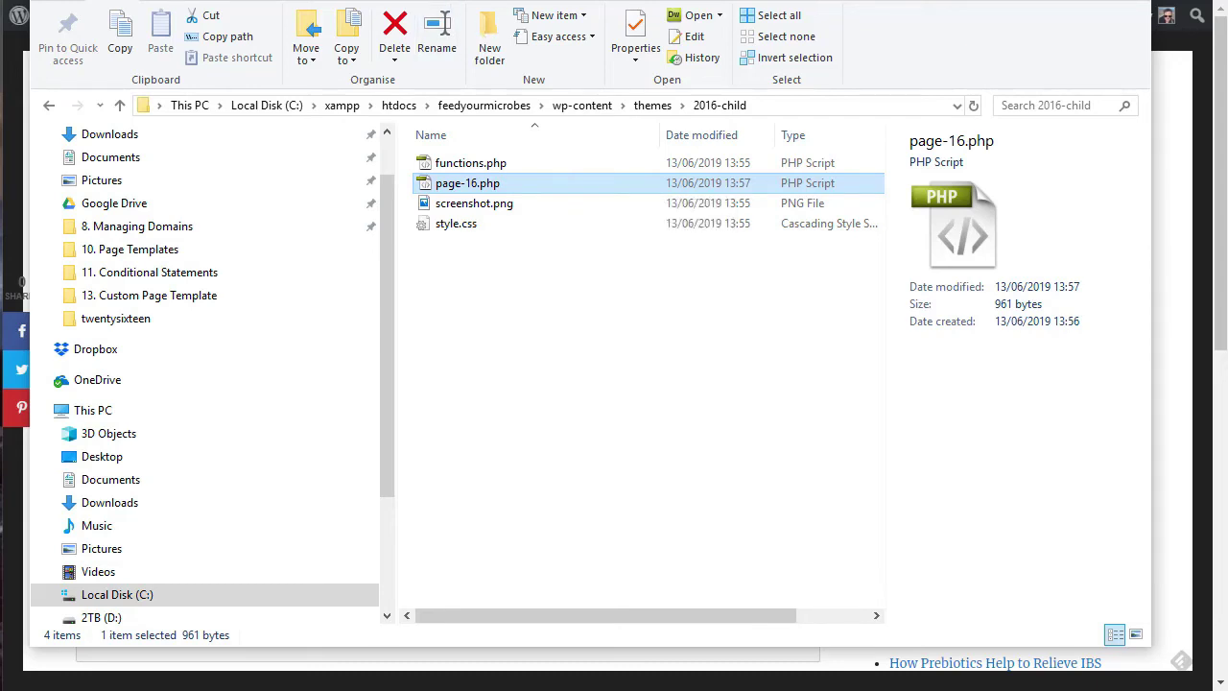
key(Return)
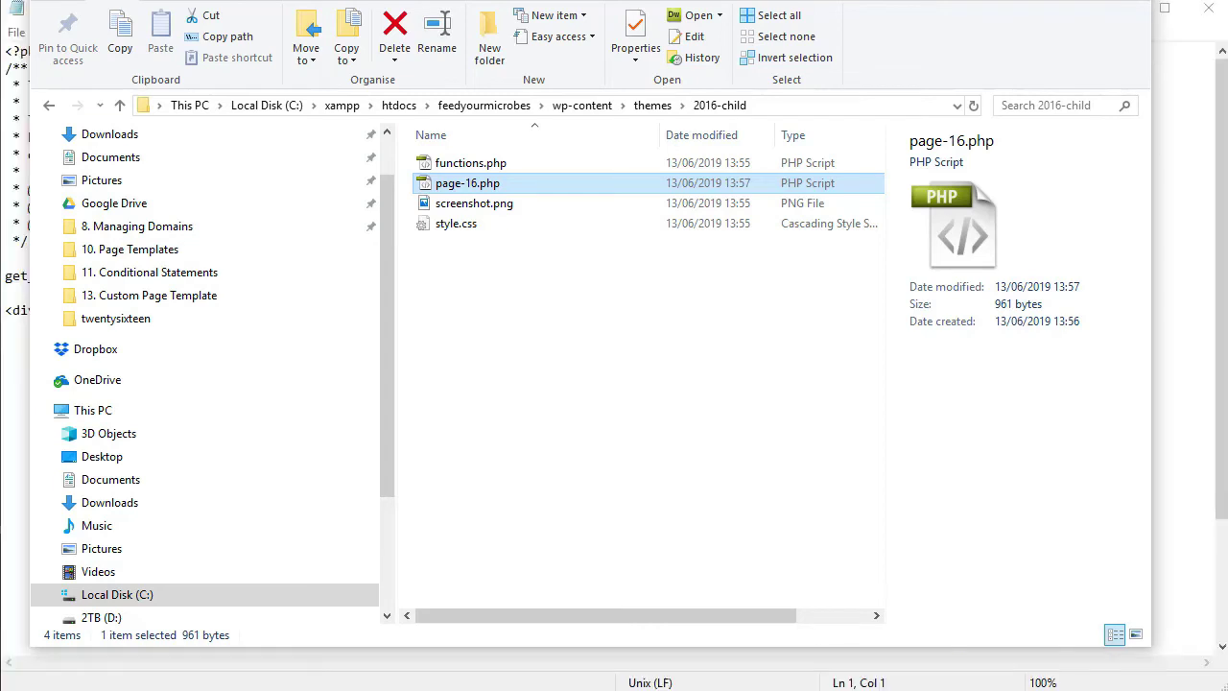
double_click(460, 183)
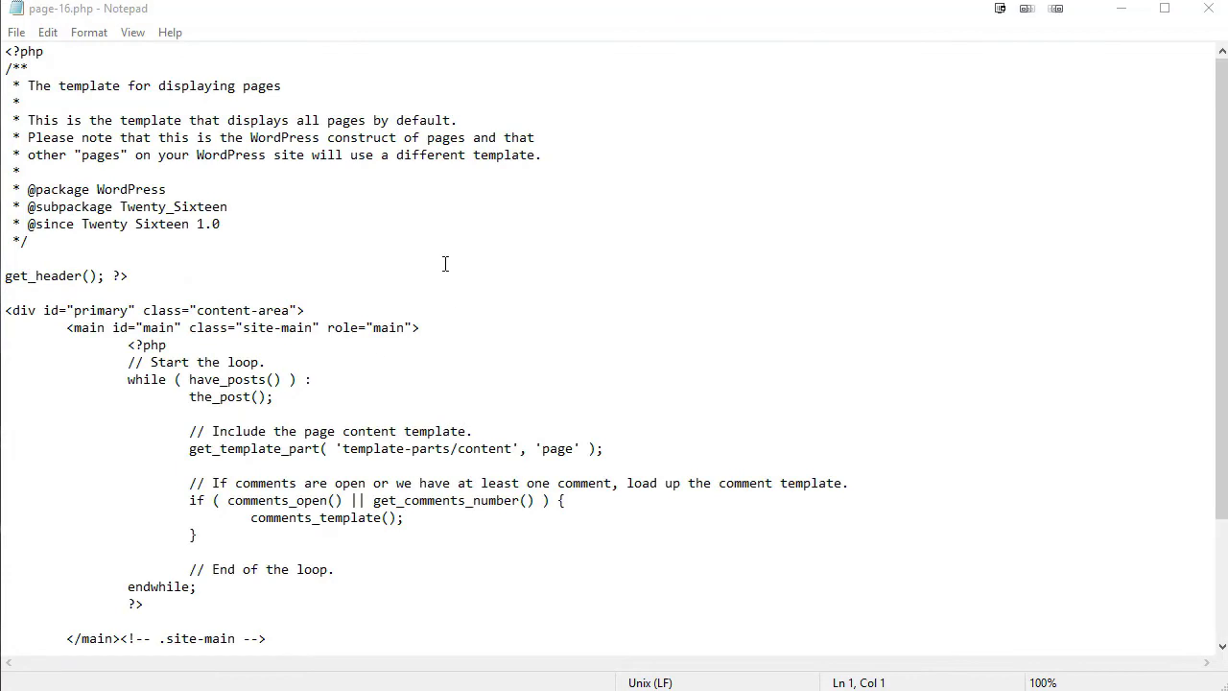
scroll(434, 256, down, 3)
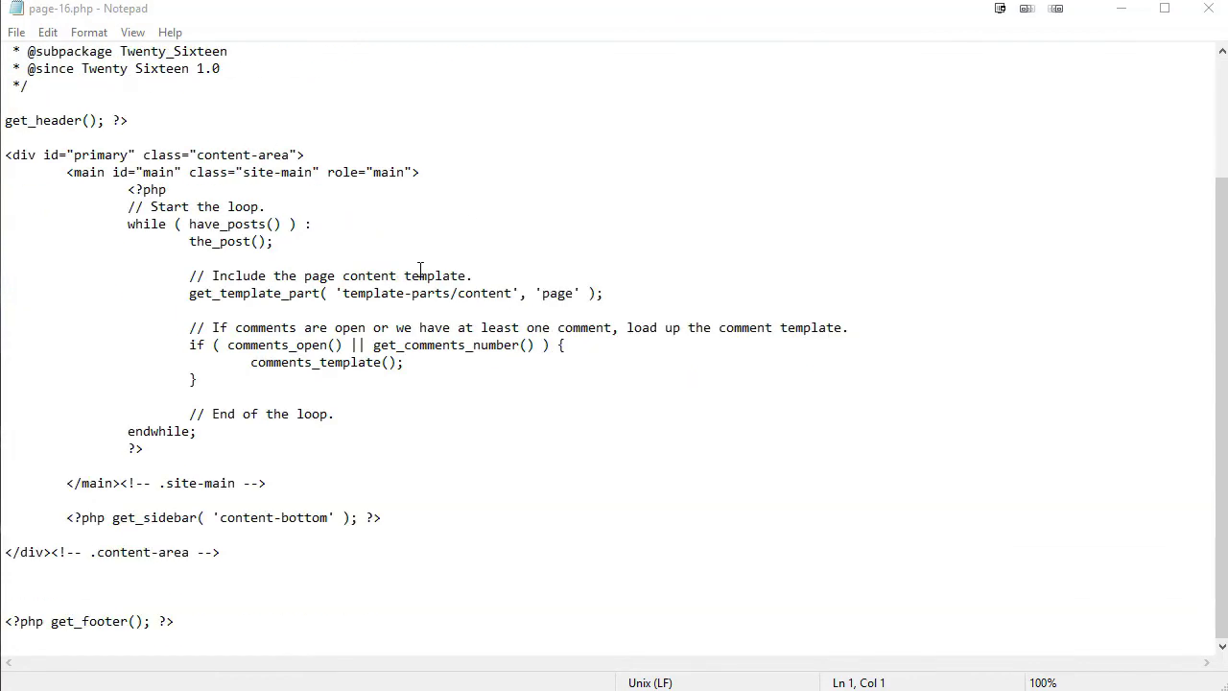
click(144, 579)
key(BackSpace)
key(BackSpace)
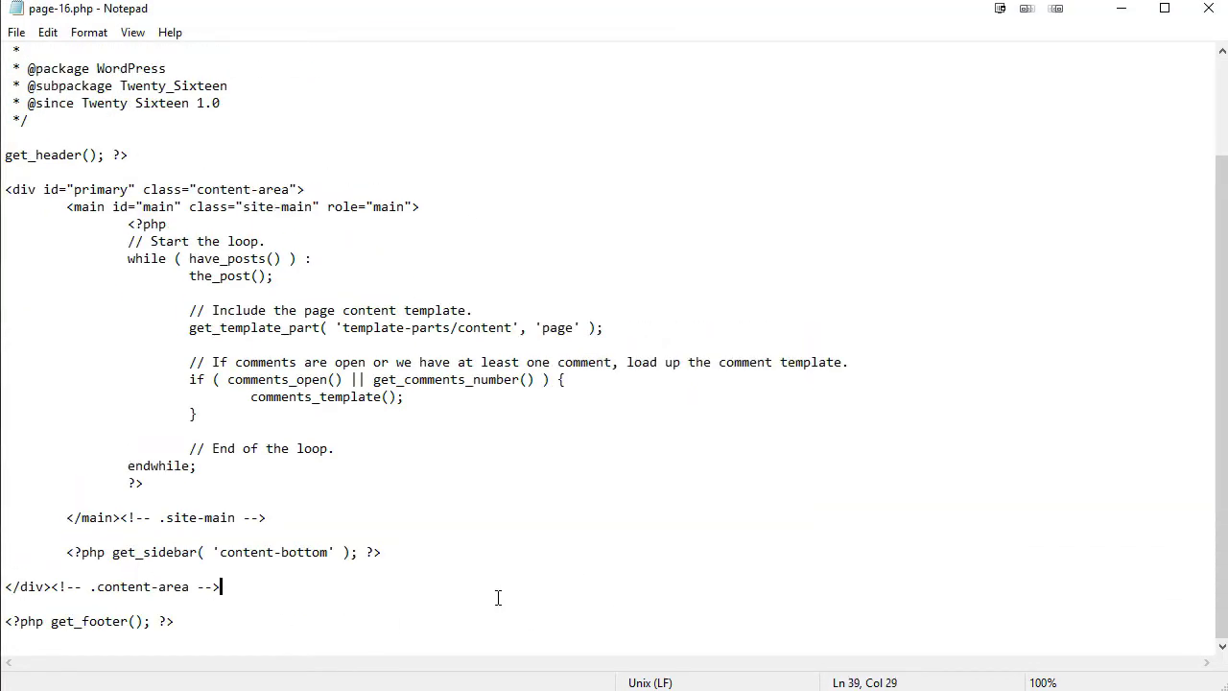
scroll(244, 652, up, 3)
scroll(243, 652, down, 3)
click(16, 32)
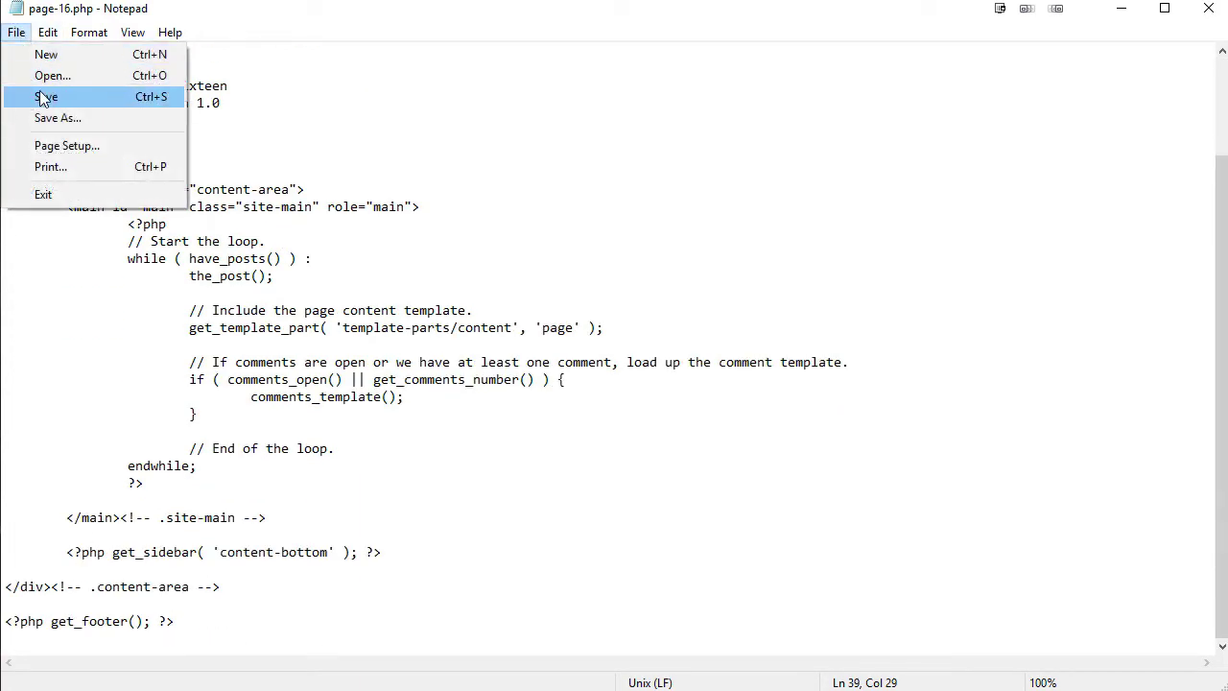
click(45, 93)
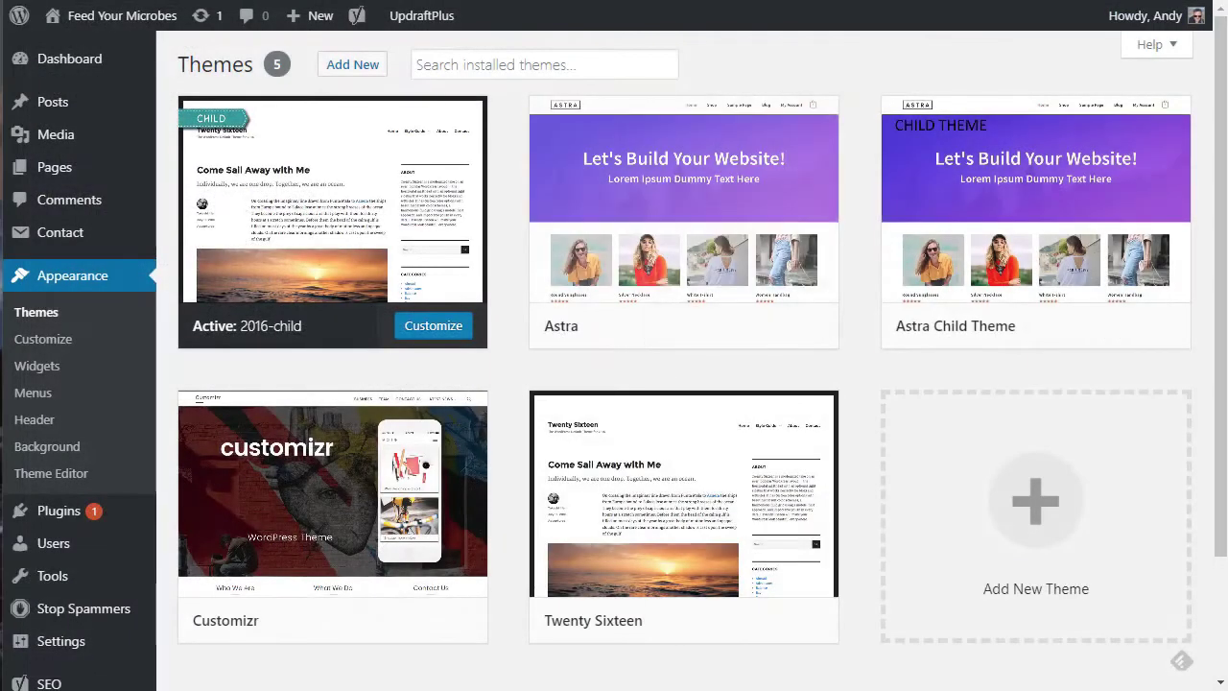
Rename page-16.php in the 2016-child folder to the author's lowercase first name followed by "-no-sidebar.php".
key(alt+Tab)
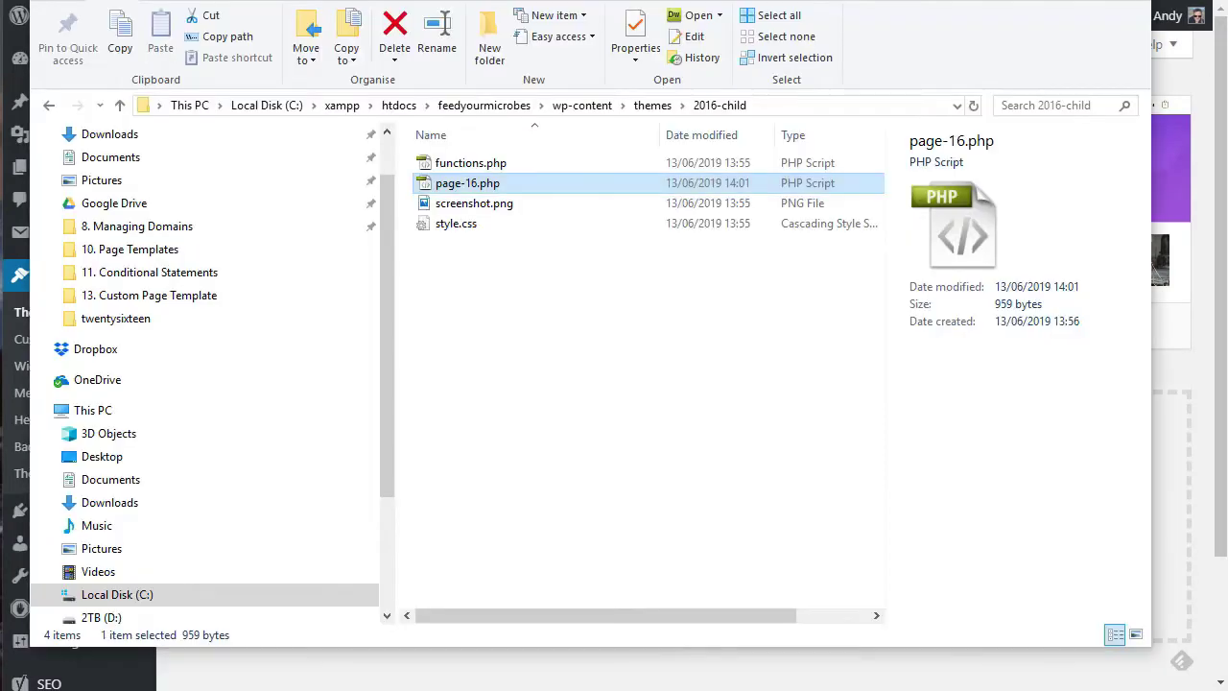
click(477, 187)
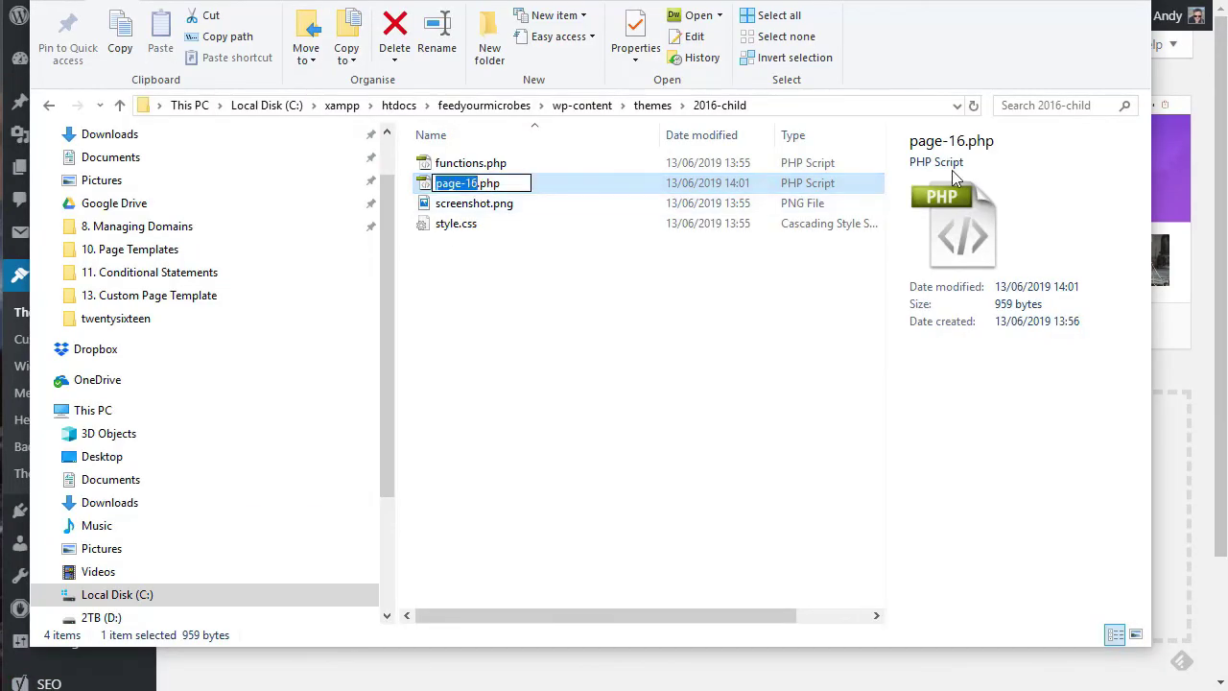
key(Right)
key(Left)
key(Right)
key(shift+Home)
text(no-sidebar)
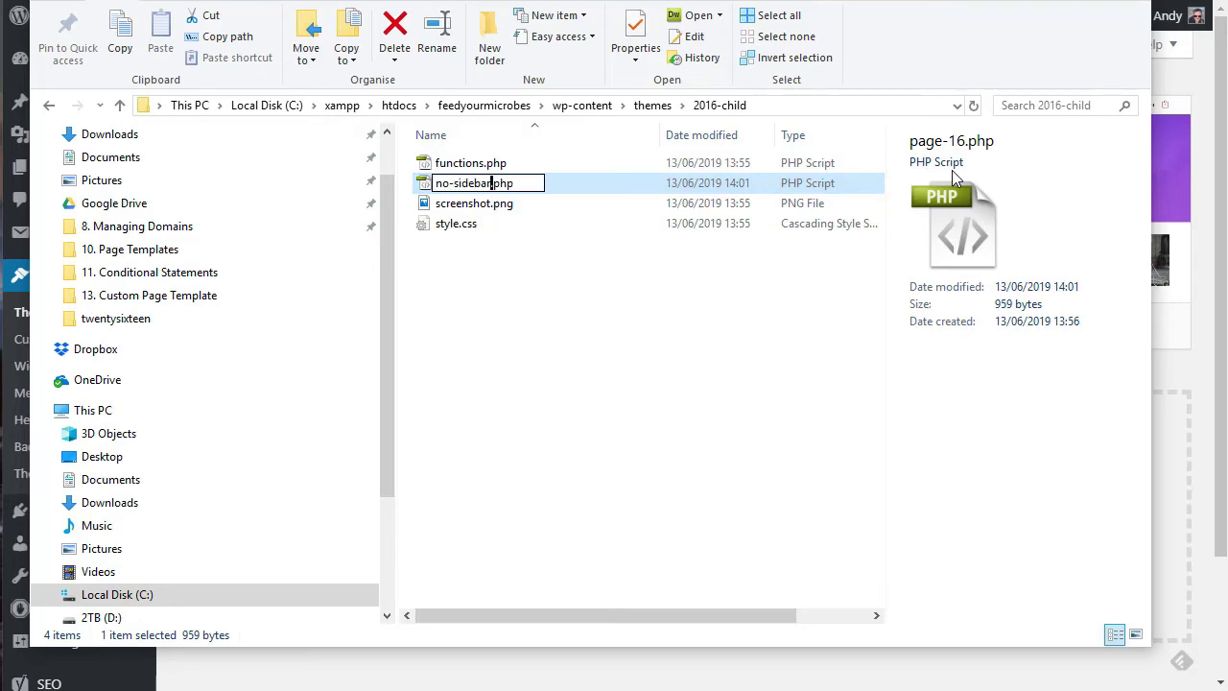
text(andy-)
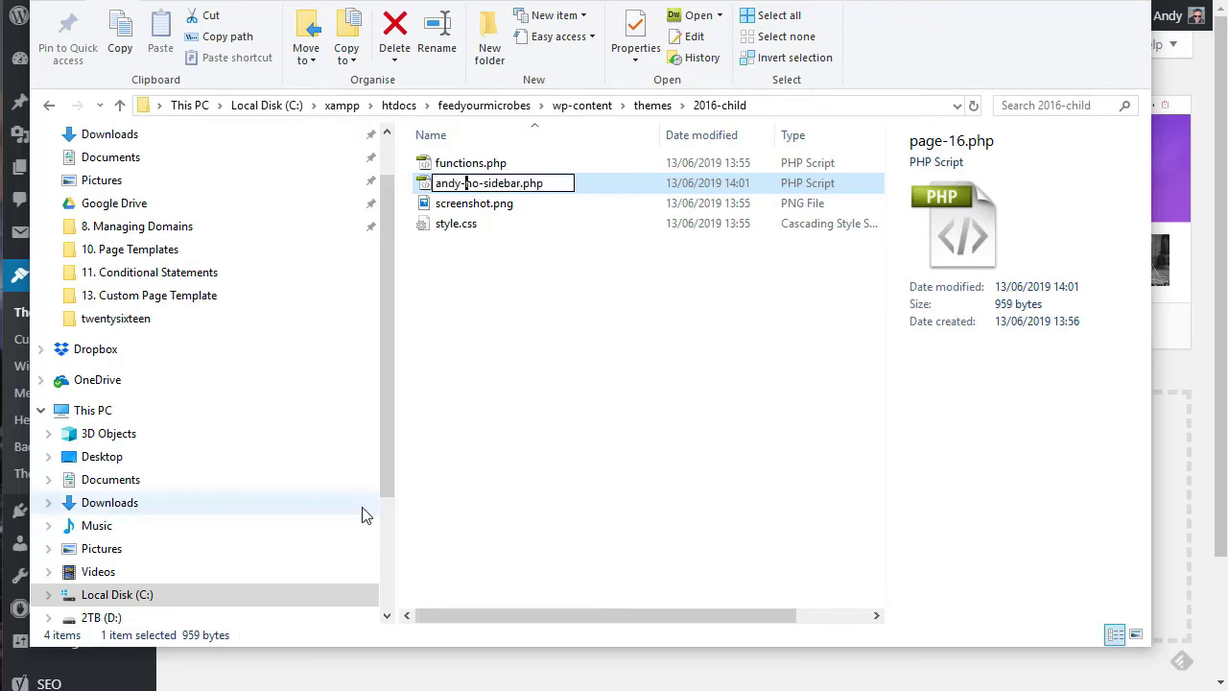
key(Return)
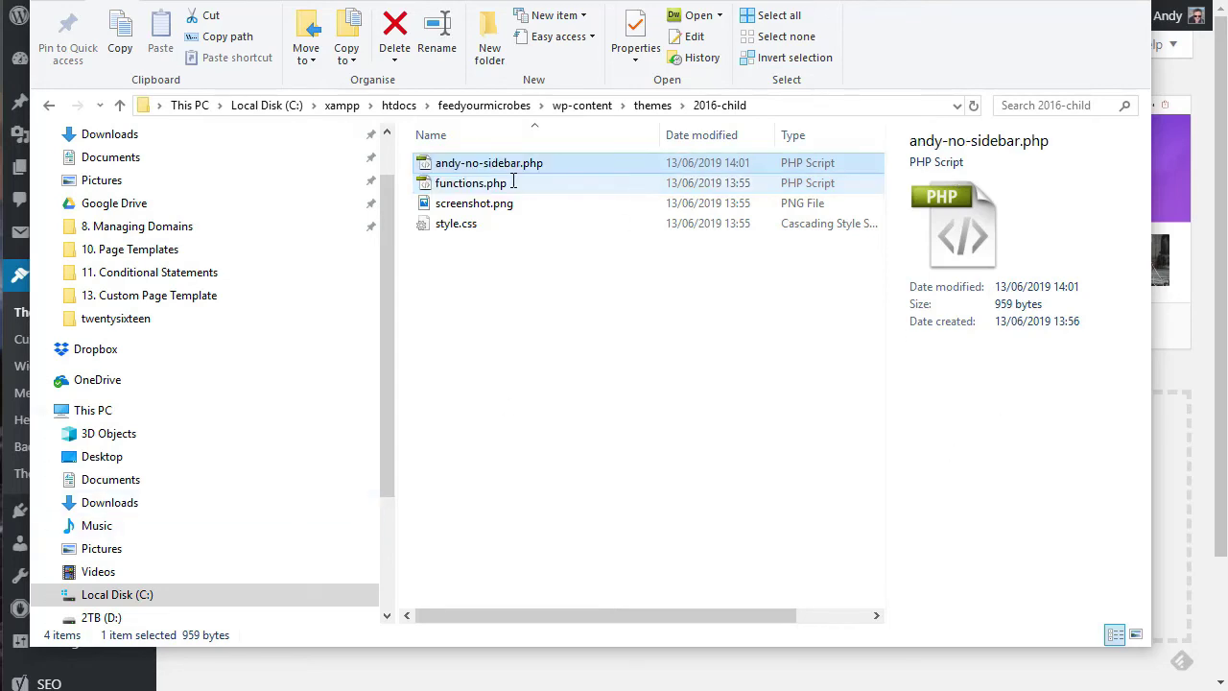
Open the renamed no-sidebar template in Notepad for editing and maximize its window.
right_click(509, 171)
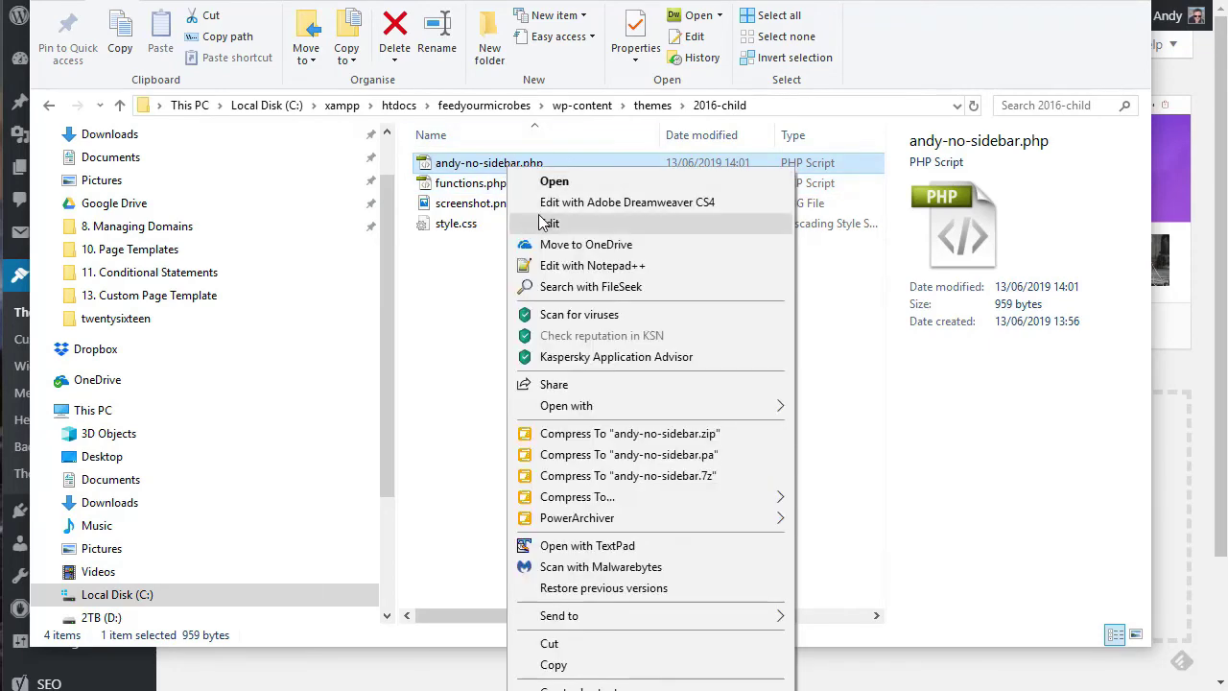
click(543, 225)
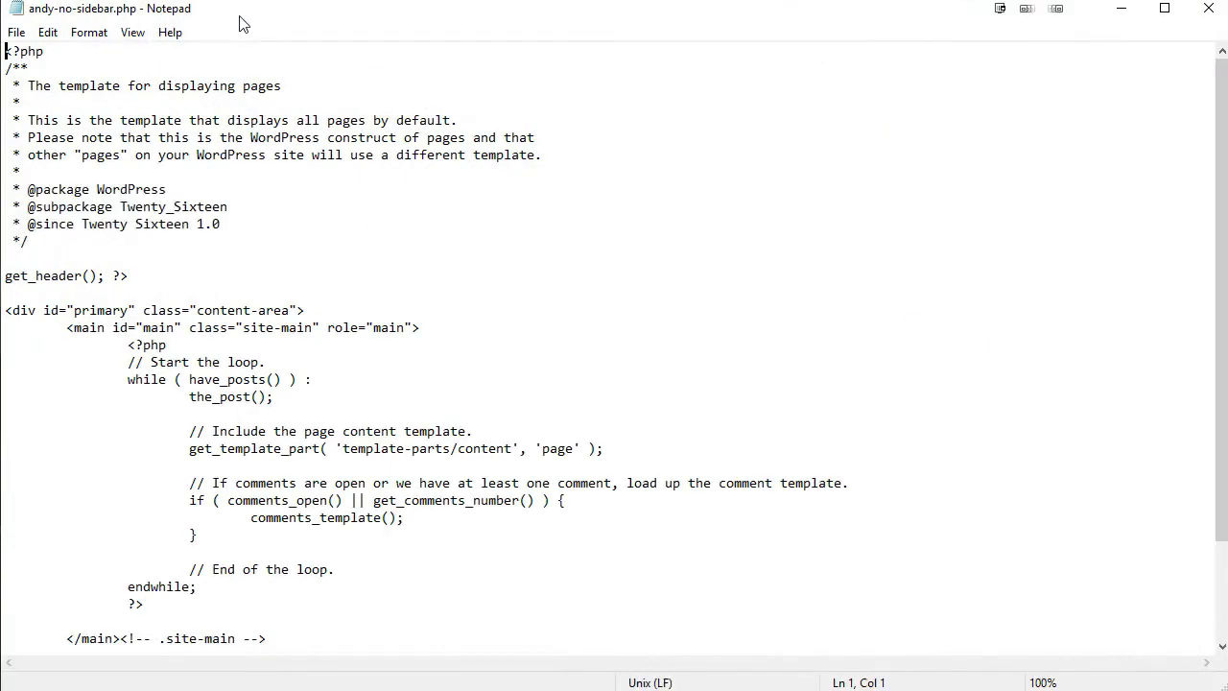
drag(241, 20, 244, 48)
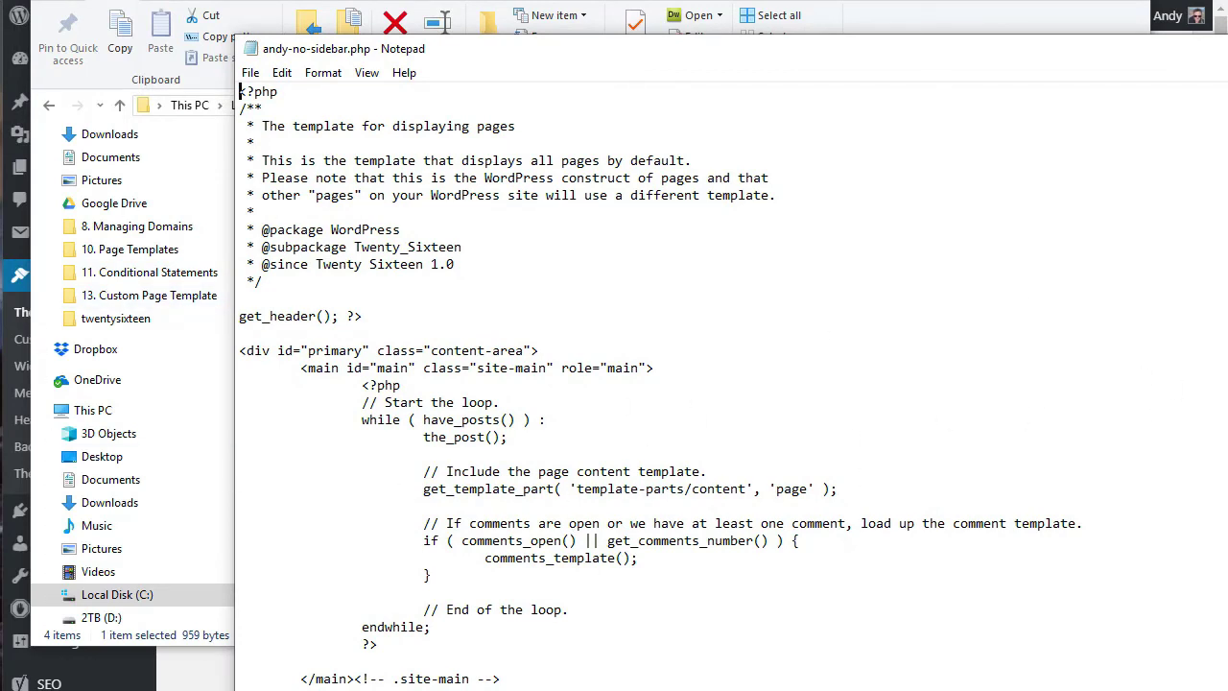
click(500, 402)
key(super+Up)
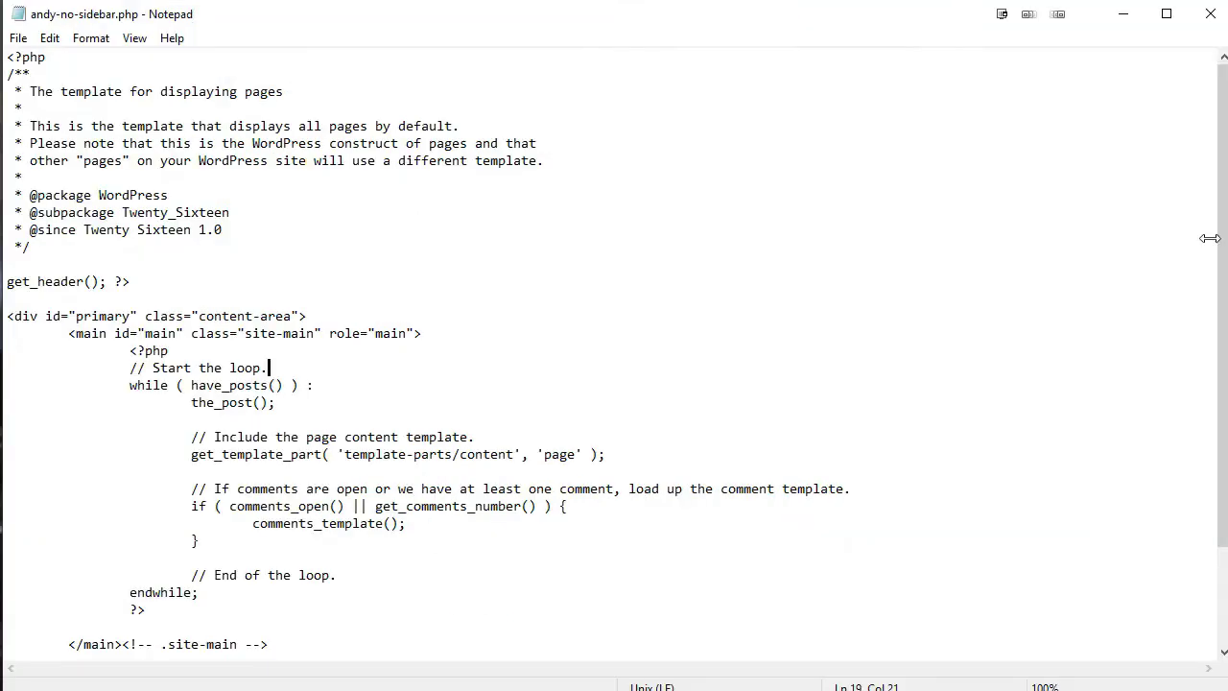
Start a /* comment block below <?php with the line "* Template Name:" followed by the author's first name and "- No Sidebar".
click(77, 55)
key(Return)
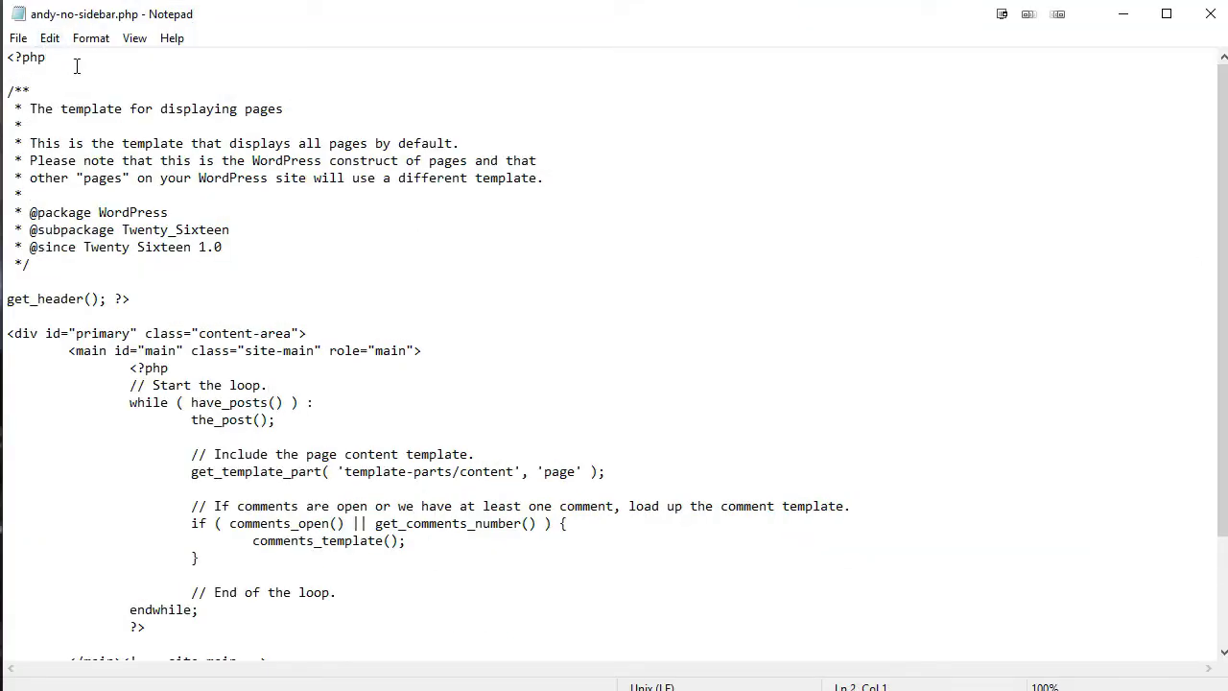
key(Return)
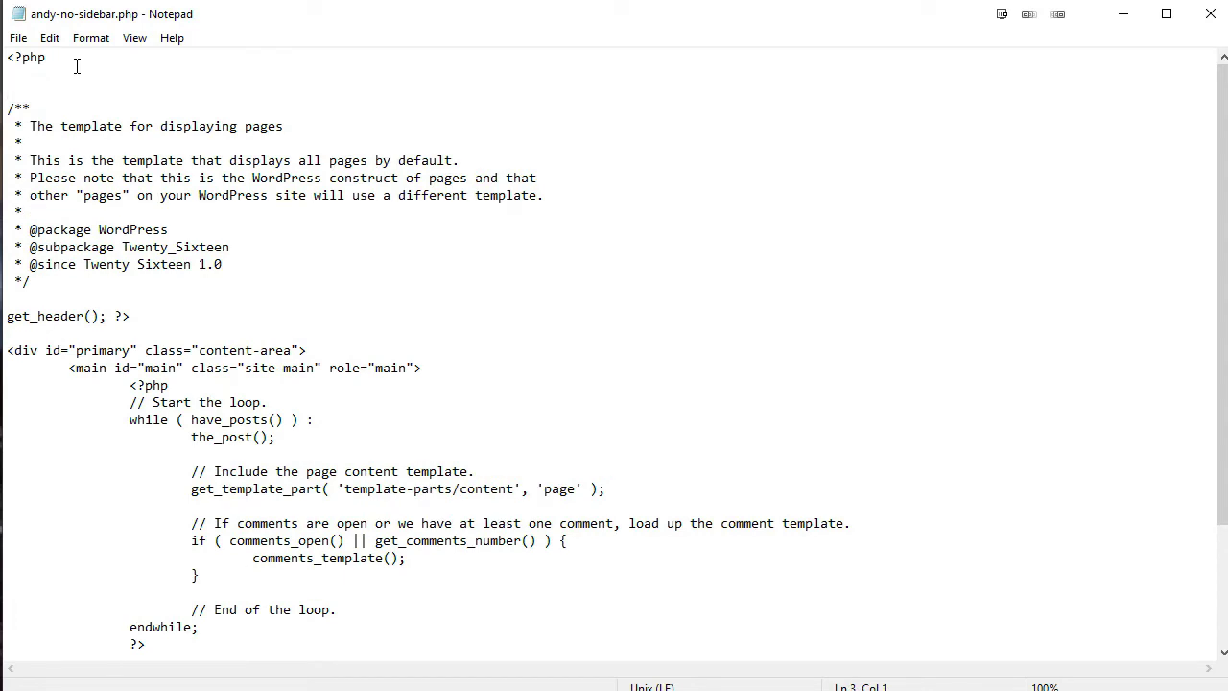
text(/*)
key(Return)
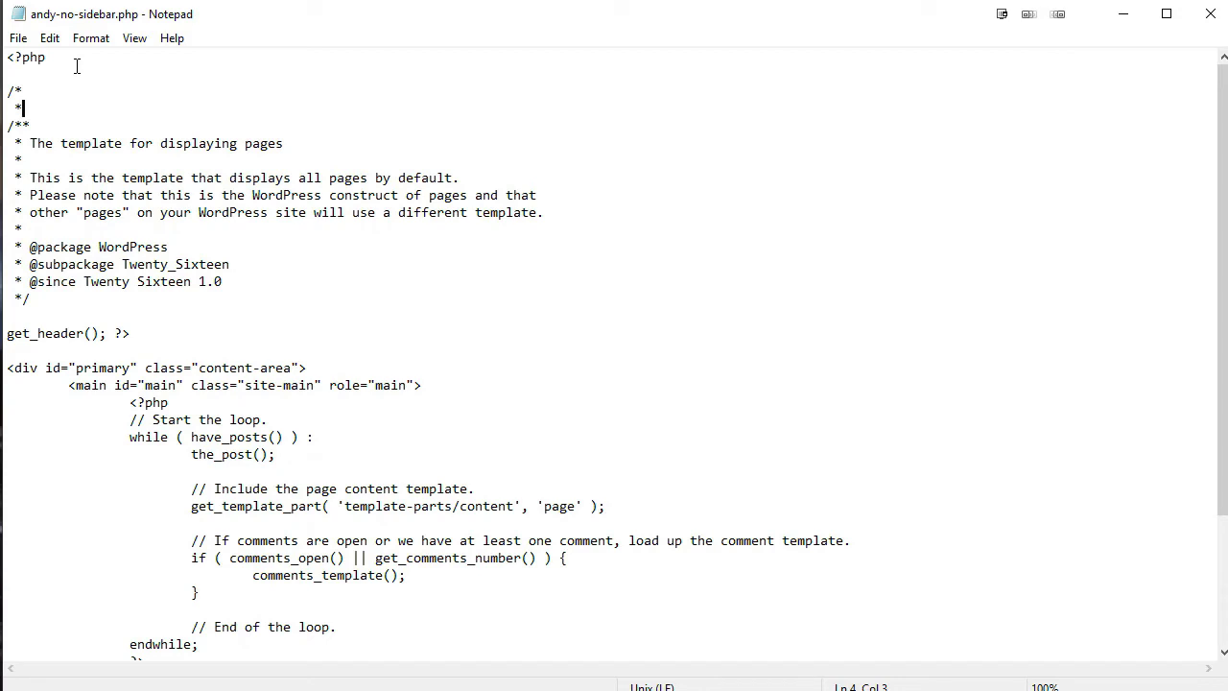
text(* Template Name)
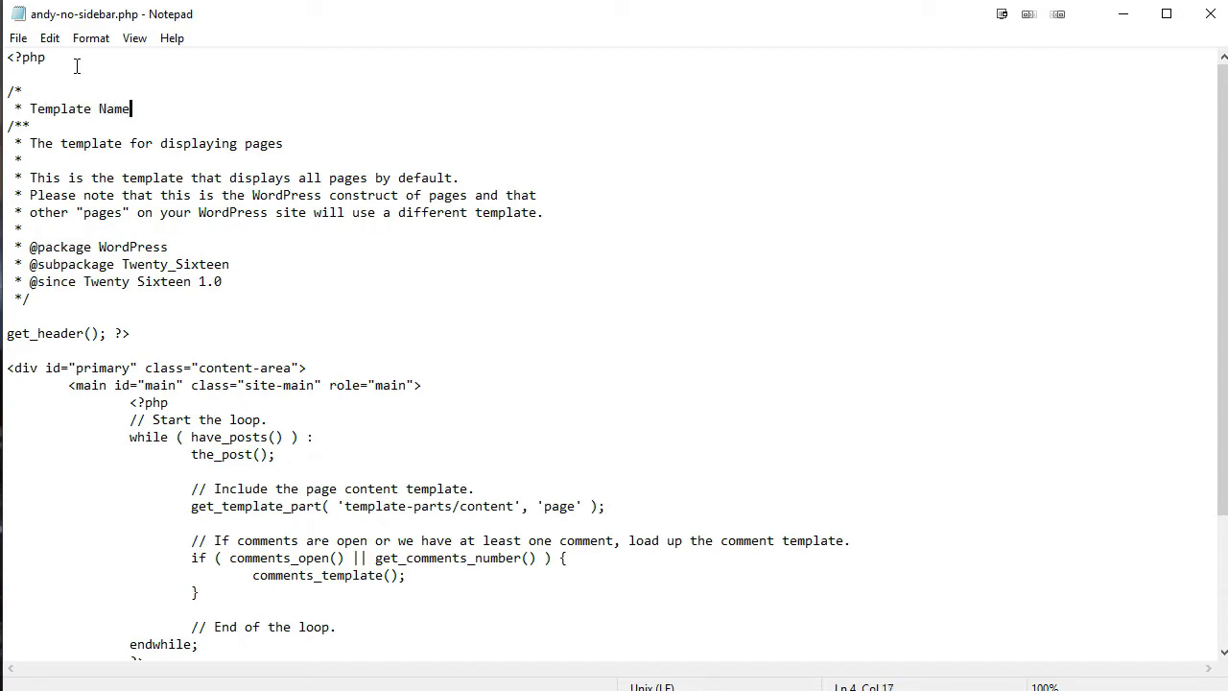
text(: Andy - No Sidebar)
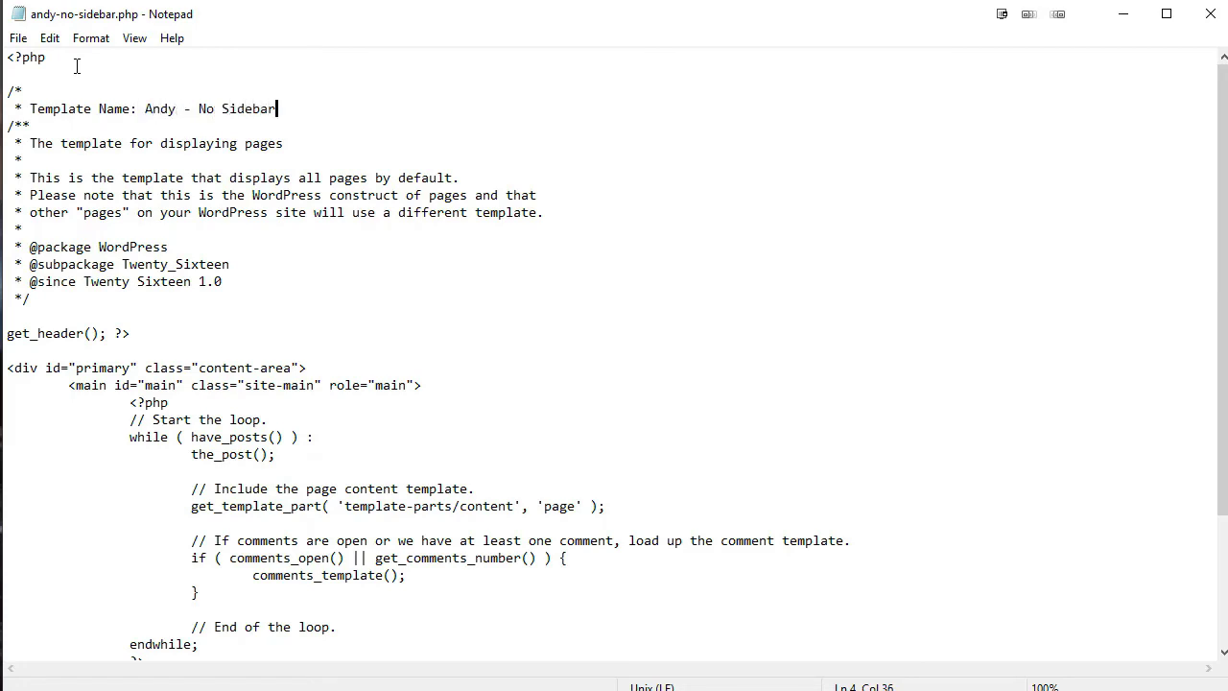
key(Return)
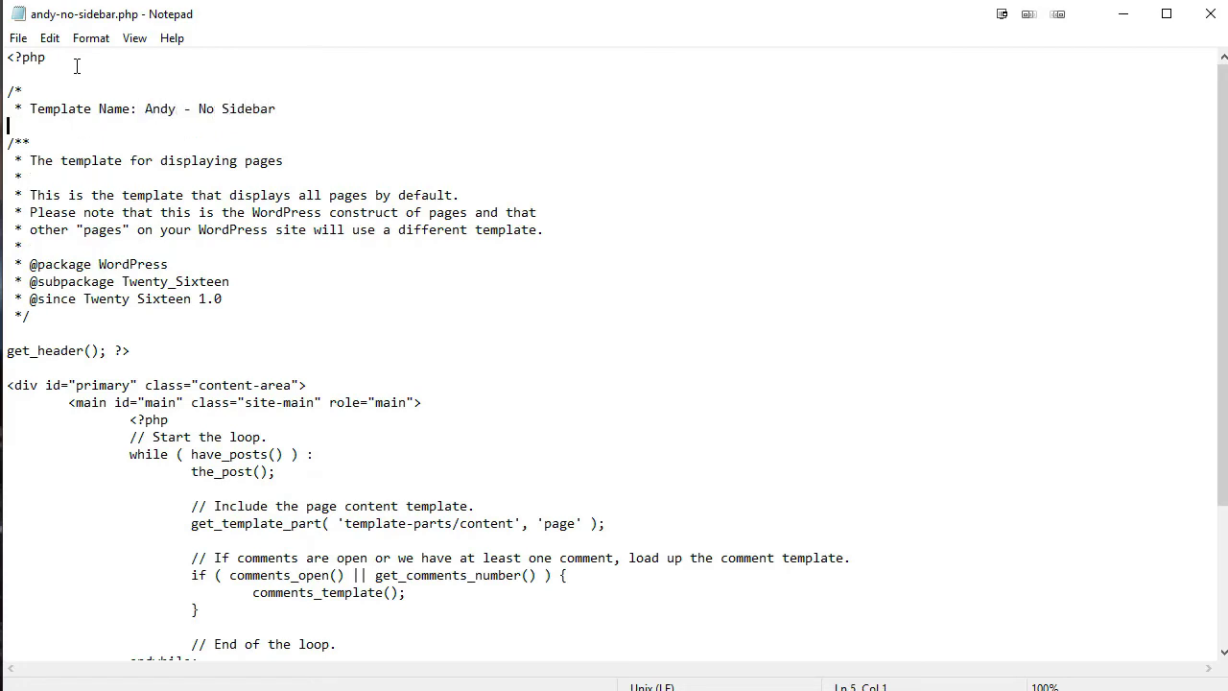
Add the line "* Description: Page template without a sidebar" and end the comment block with */ and a blank line.
text(* Description: Page )
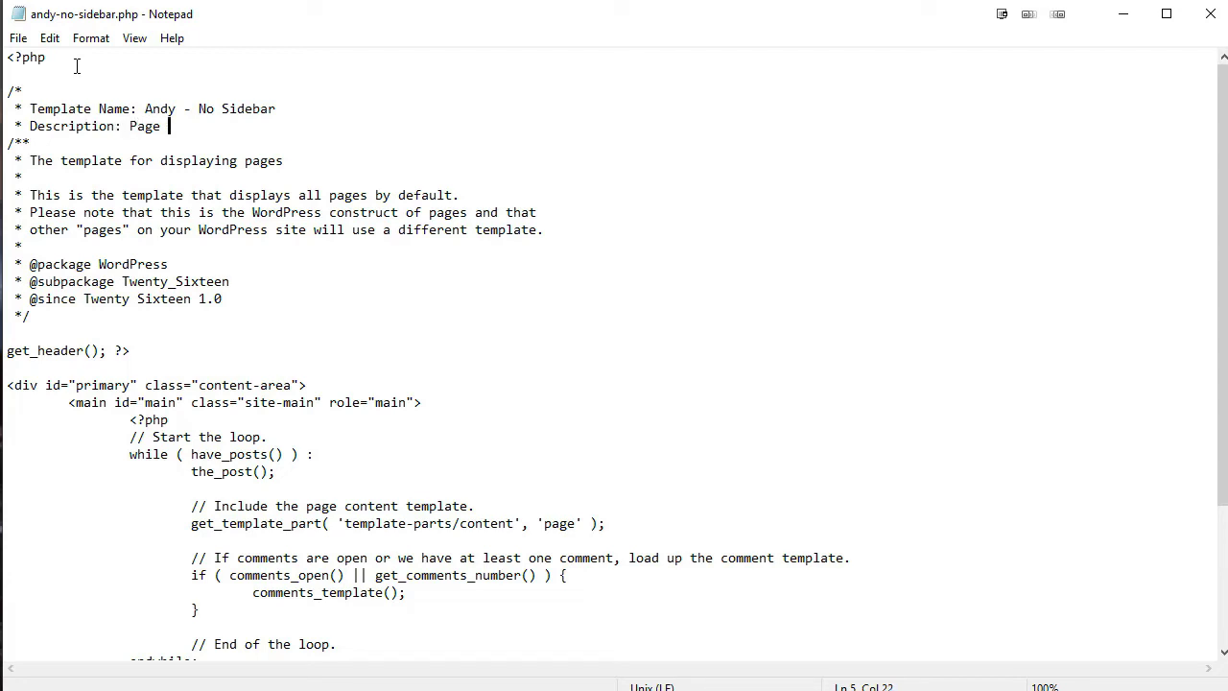
text(template withouty)
key(BackSpace)
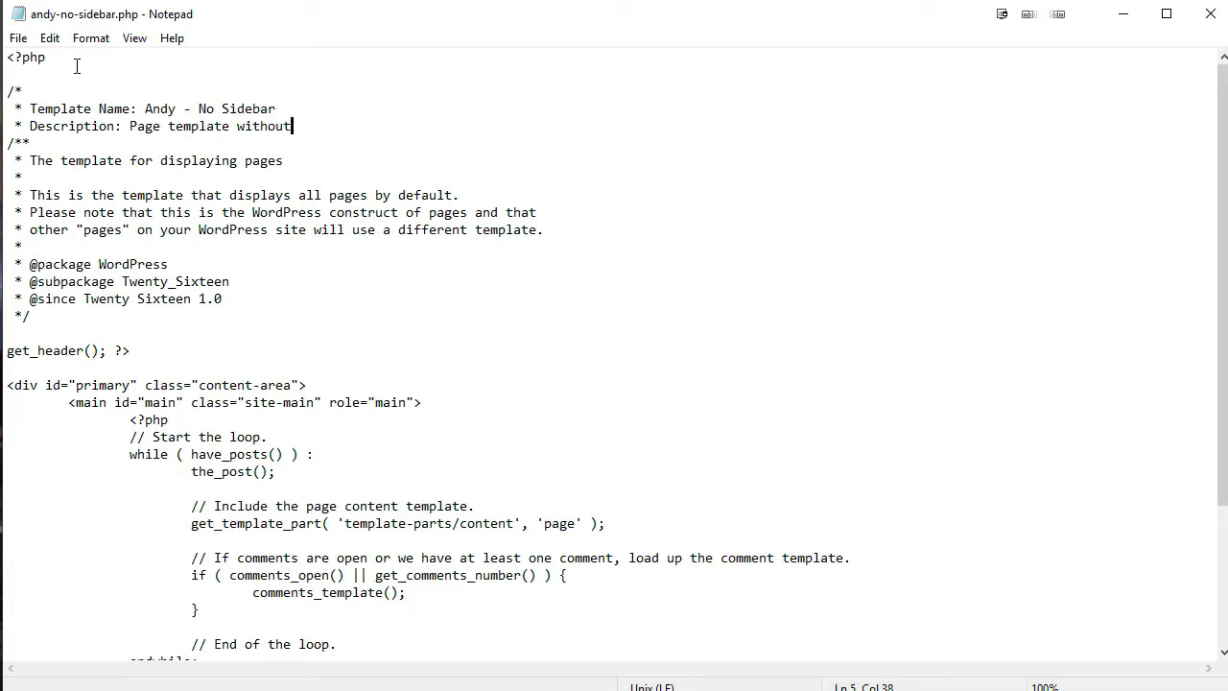
text(a asid)
text(bear)
key(BackSpace)
key(BackSpace)
key(BackSpace)
key(BackSpace)
key(BackSpace)
key(BackSpace)
key(BackSpace)
key(BackSpace)
text(sidebar)
key(Return)
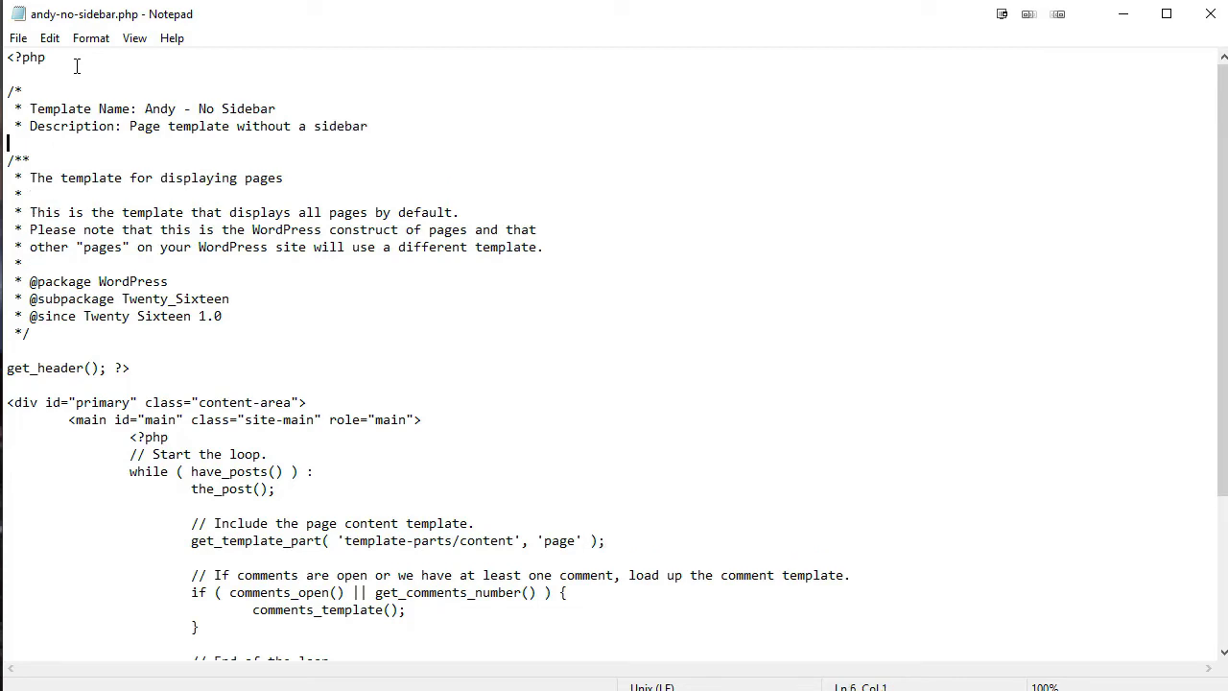
text(*/)
key(Return)
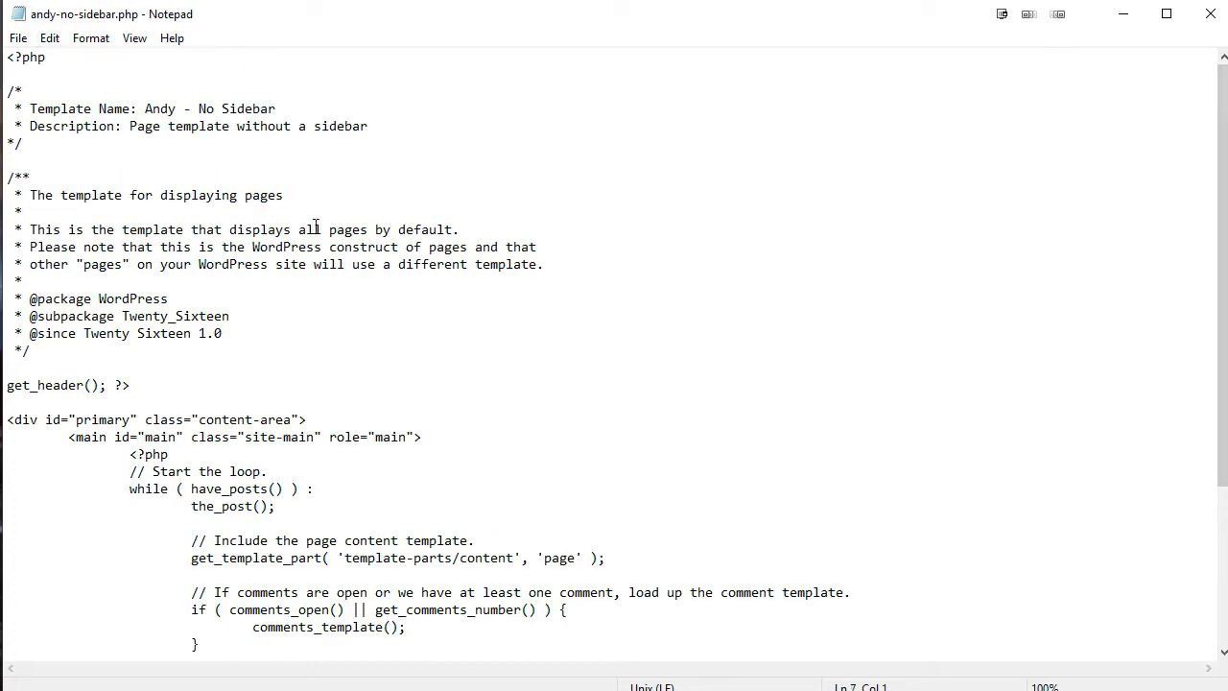
Save the custom template file and open the list of all pages in the WordPress admin.
click(18, 38)
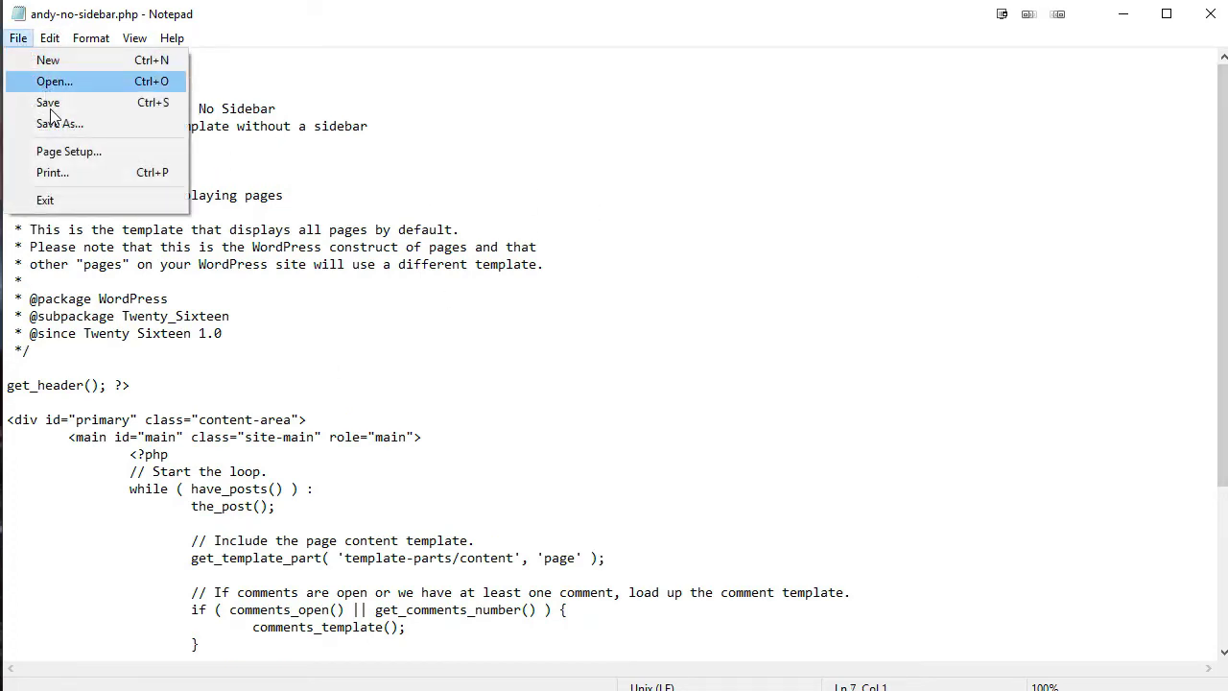
click(48, 103)
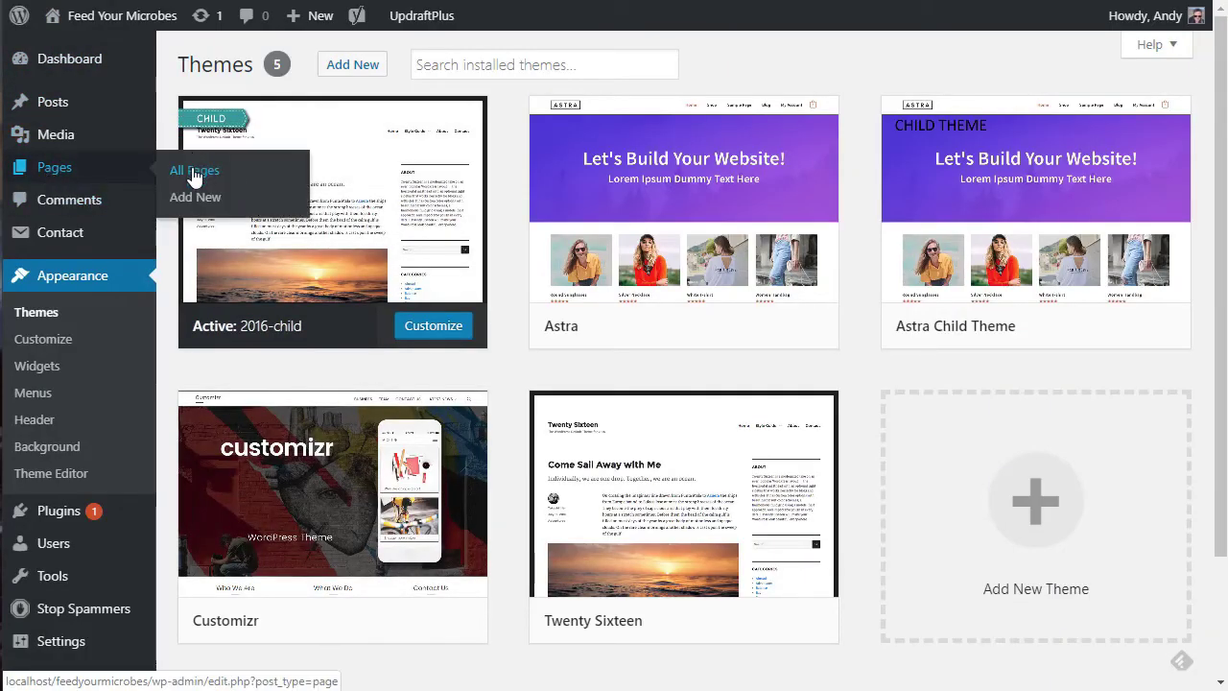
click(192, 174)
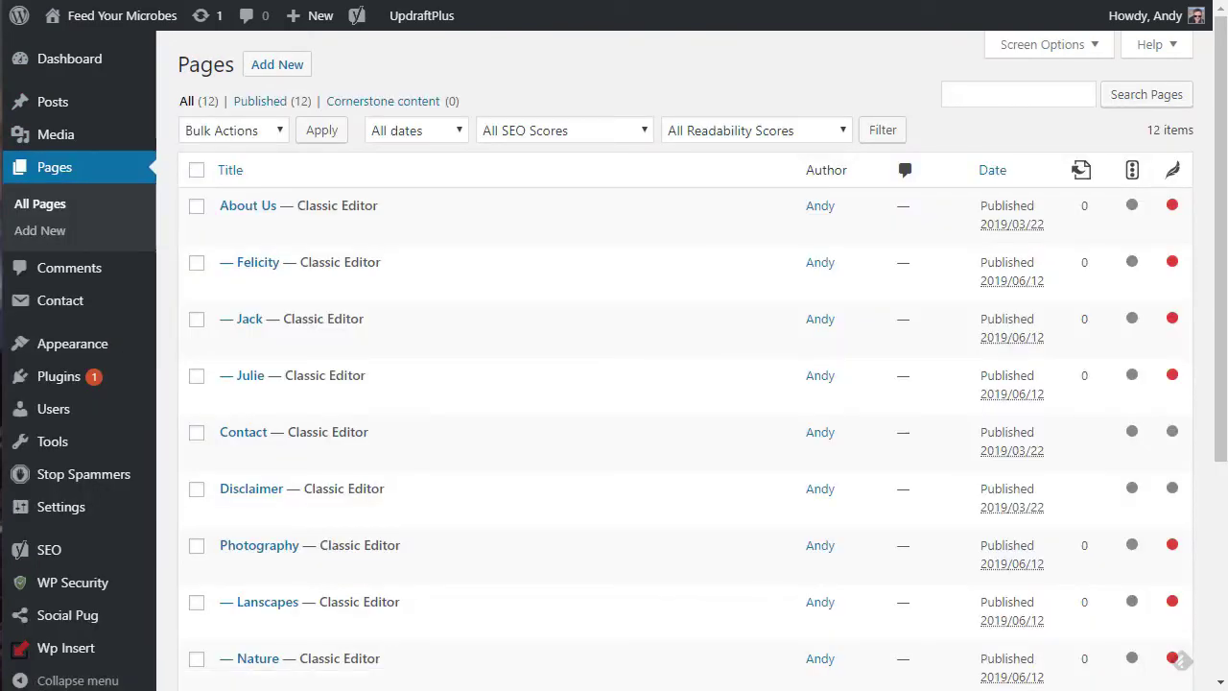
Open the About Us page for editing and compare its template options with the Template Name line in the custom template file.
click(244, 205)
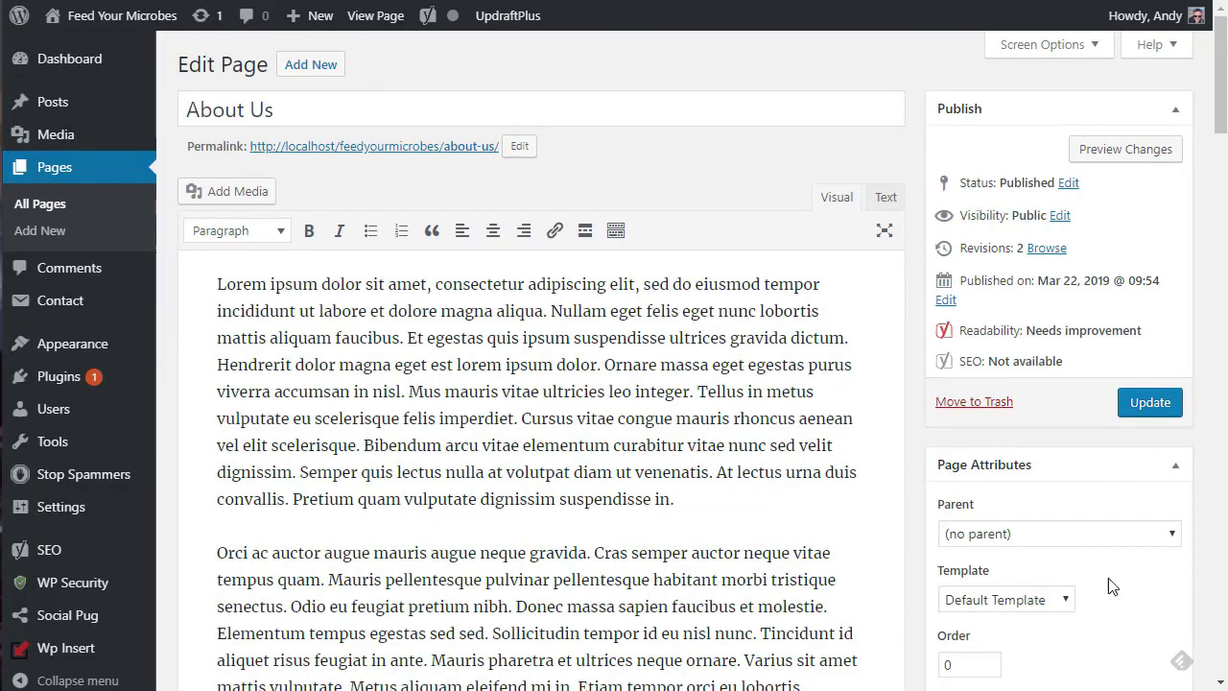
click(1061, 599)
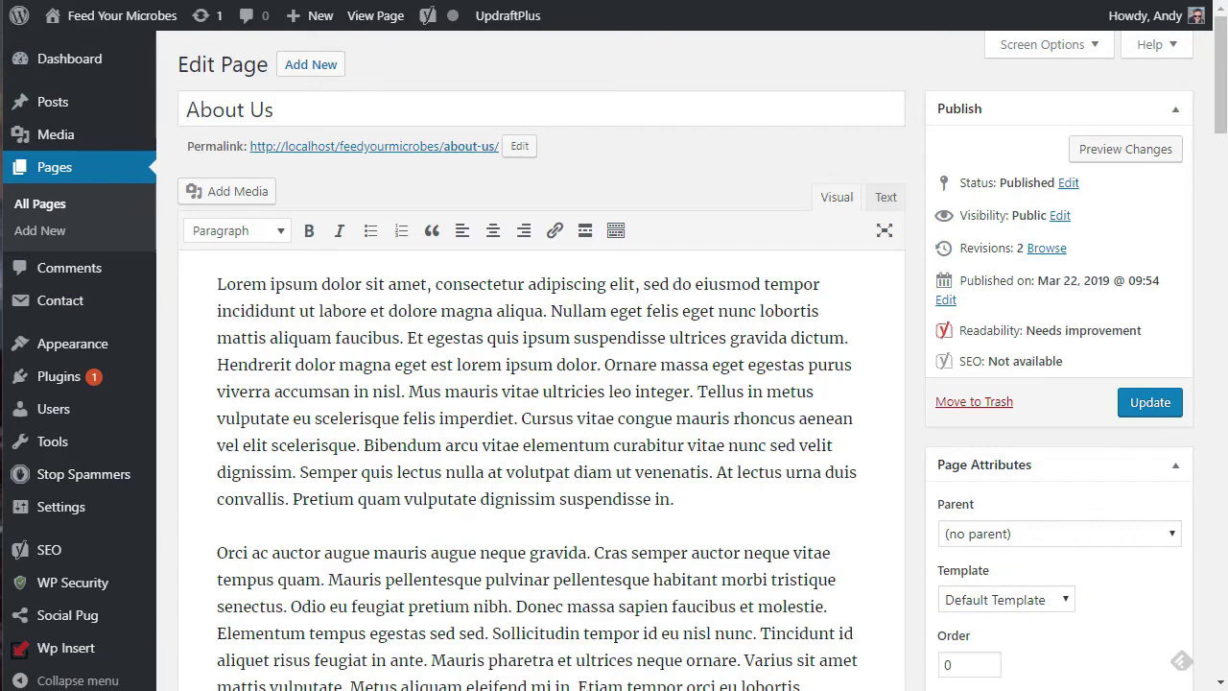
key(alt+Tab)
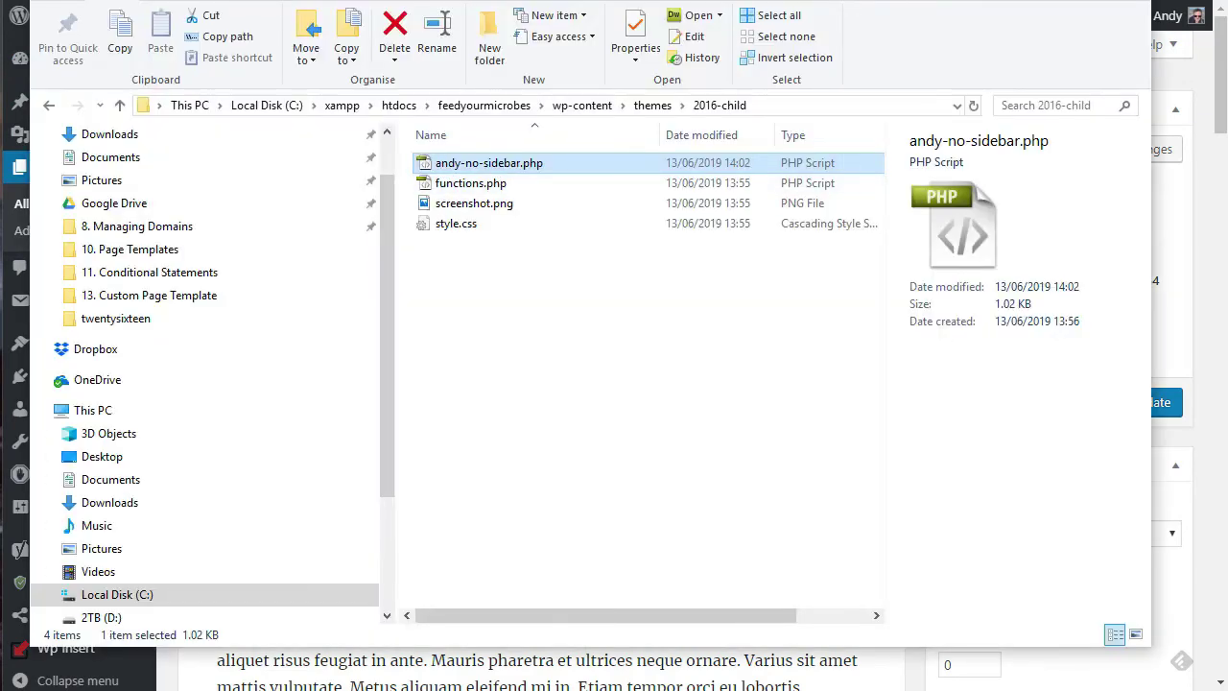
key(alt+Tab)
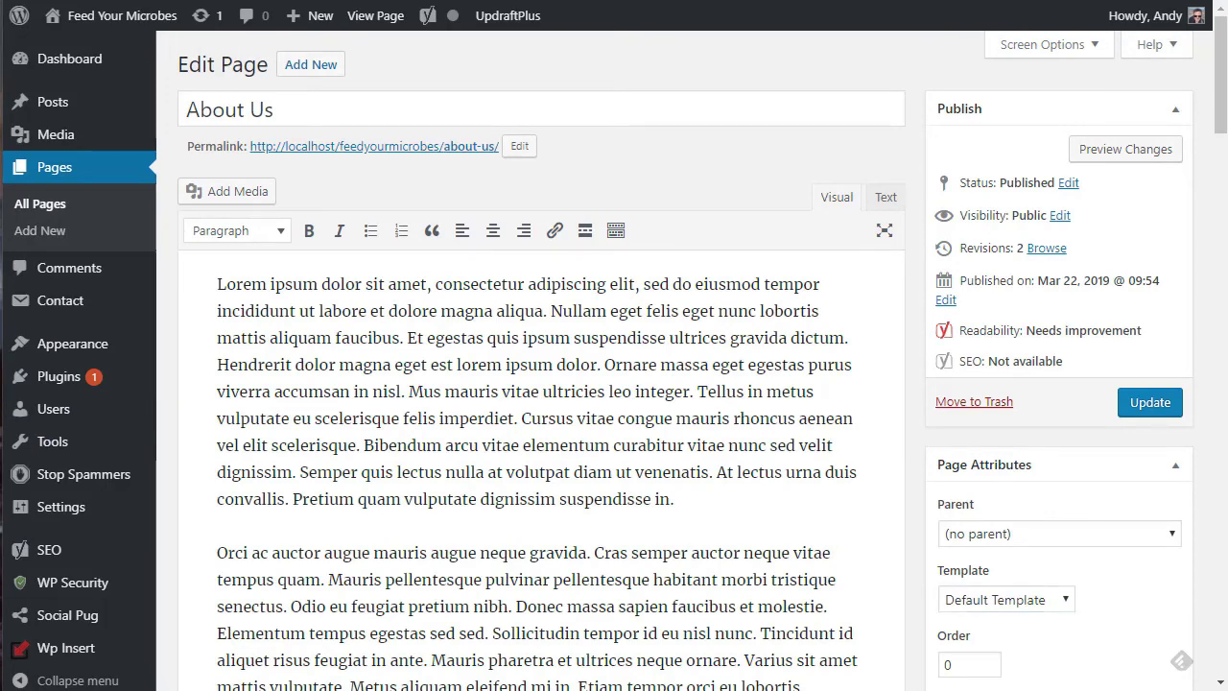
key(alt+Tab)
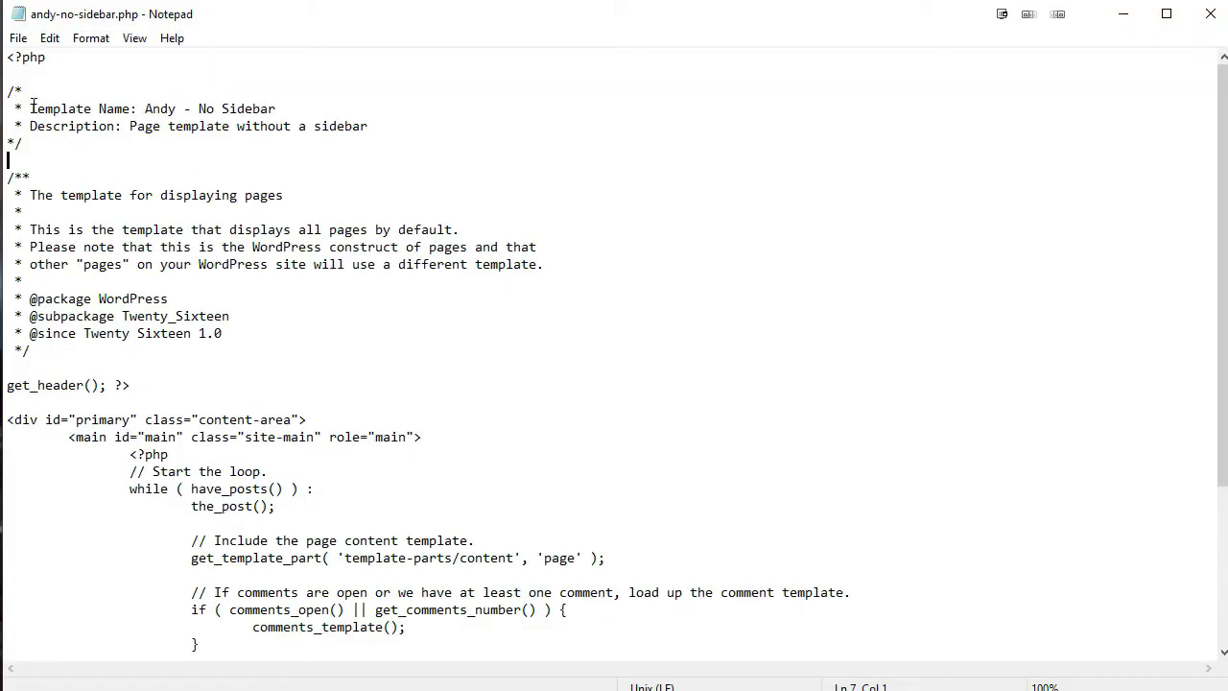
drag(31, 109, 291, 114)
key(alt+Tab)
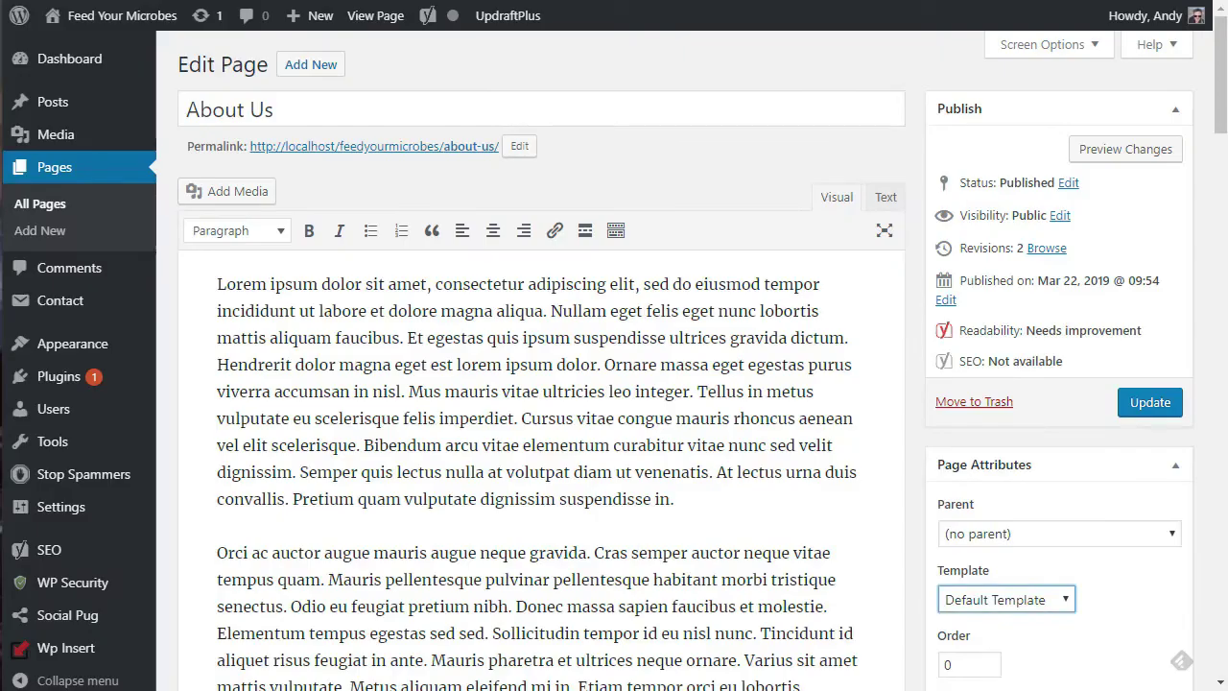
Assign the custom No Sidebar template to the About Us page, update it, and open the live page in a new tab.
click(1064, 607)
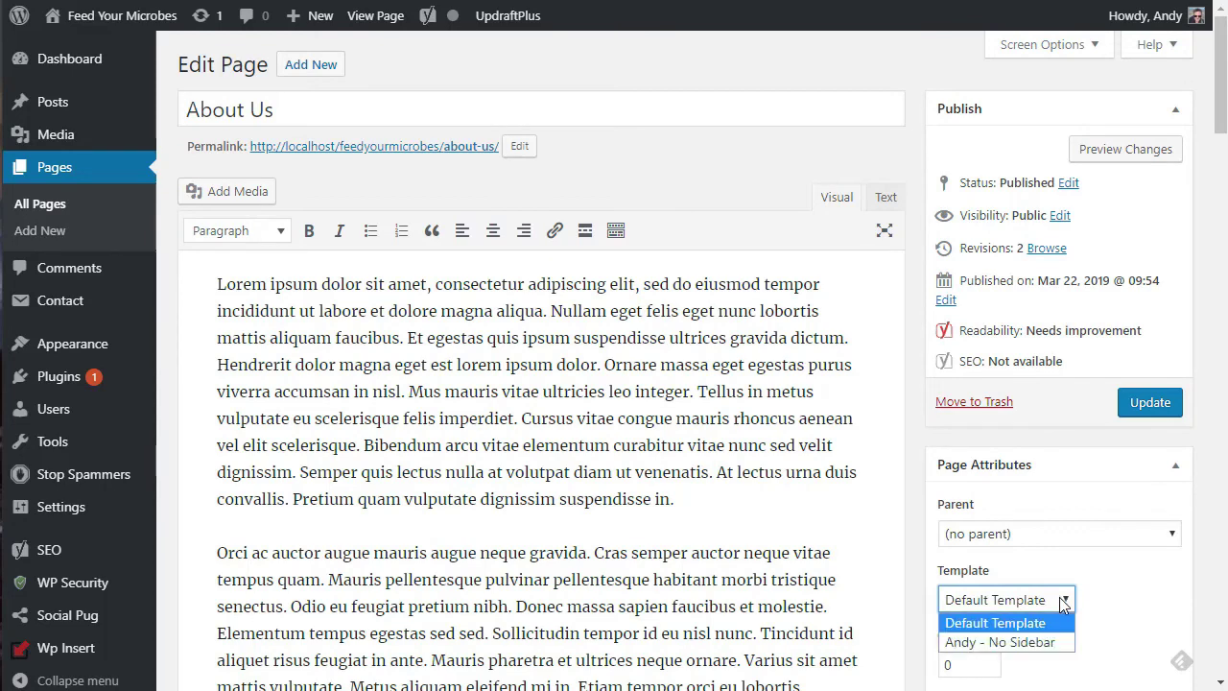
click(992, 647)
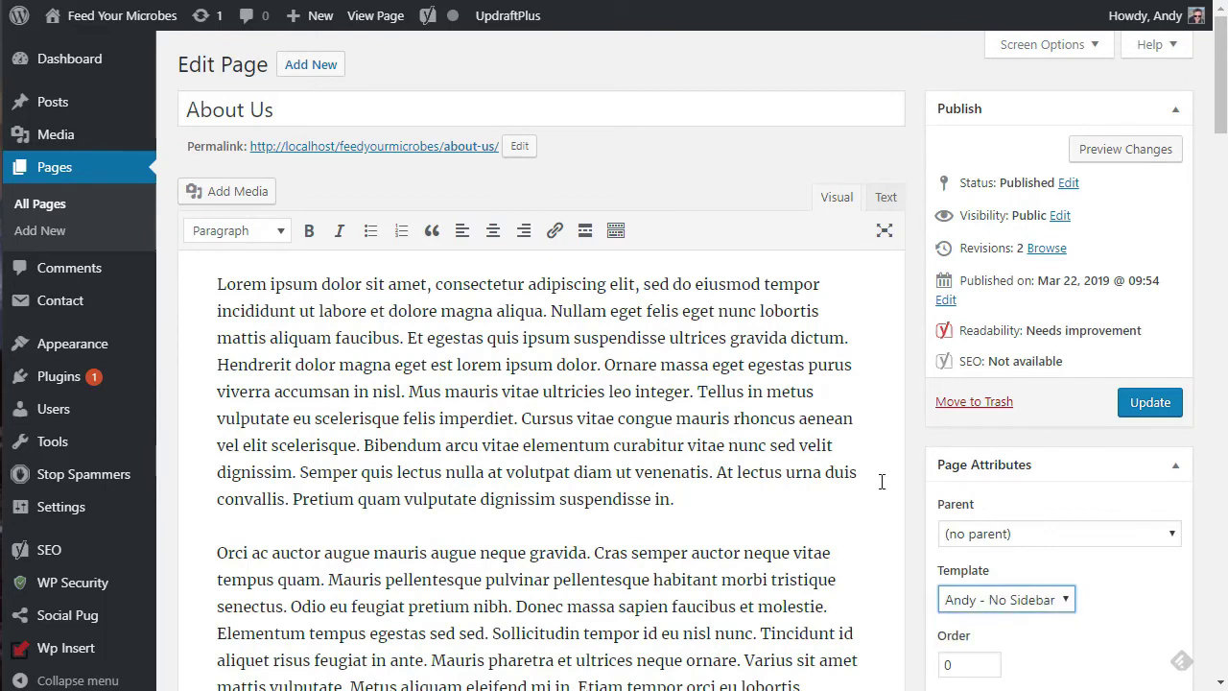
click(1165, 407)
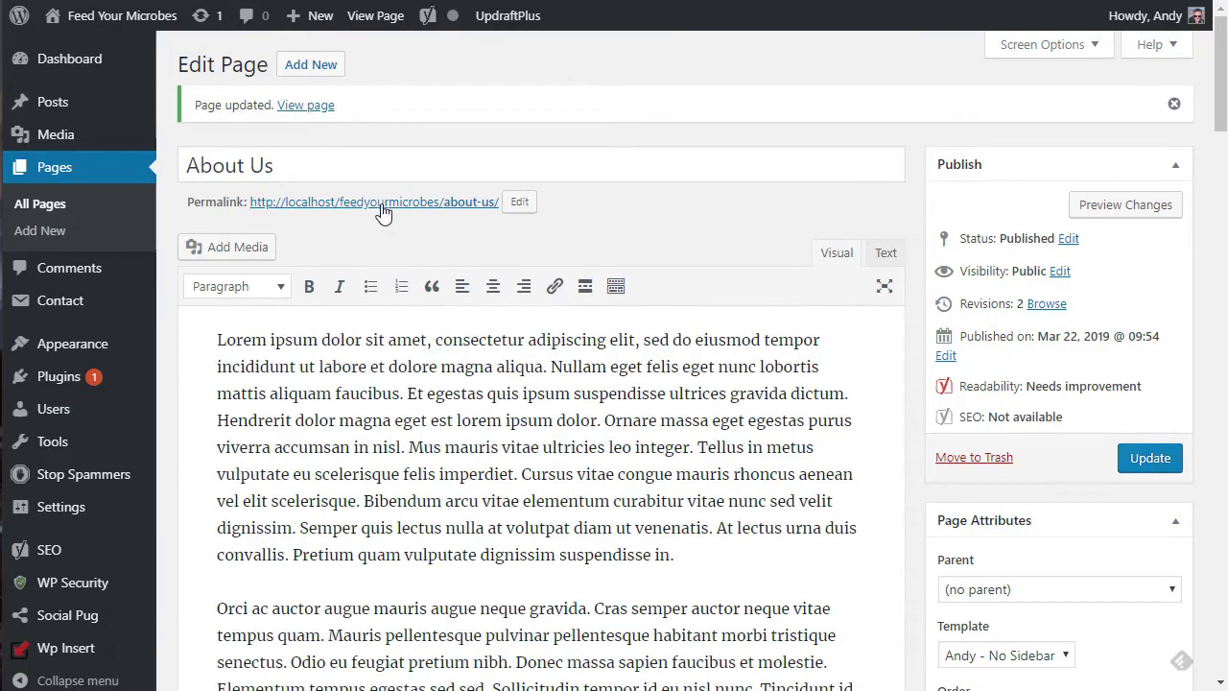
right_click(382, 211)
click(438, 310)
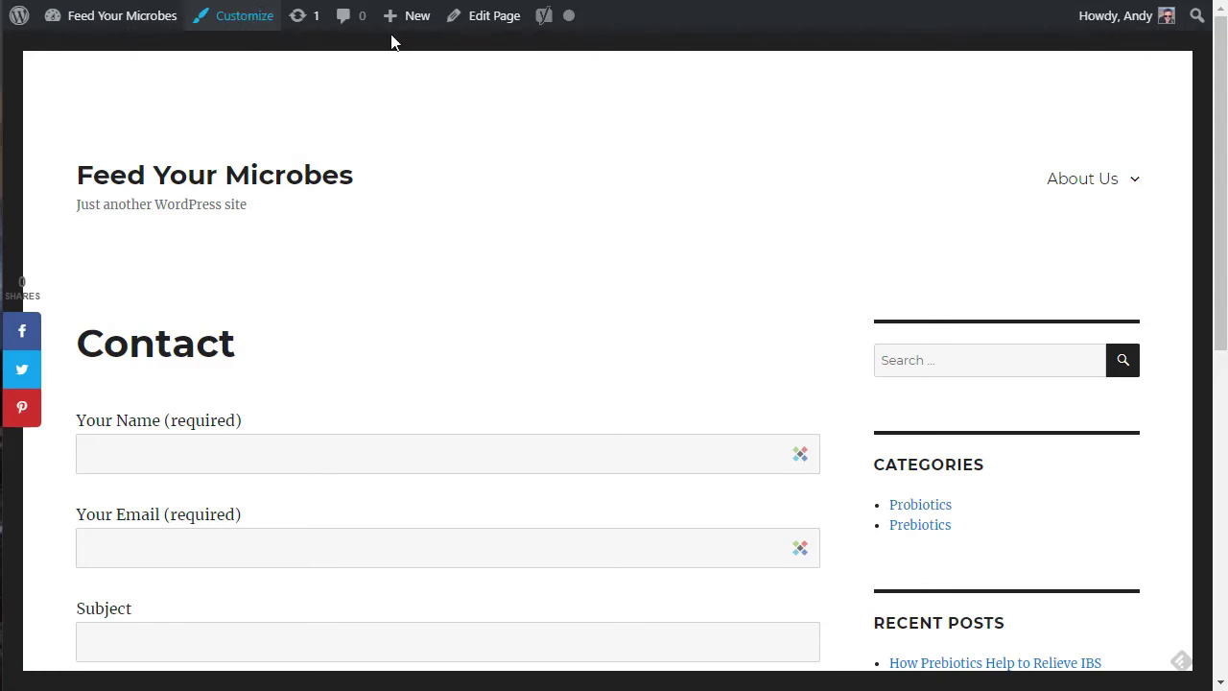
Edit the Contact page to use the custom No Sidebar template, update it, and view the live page.
click(487, 29)
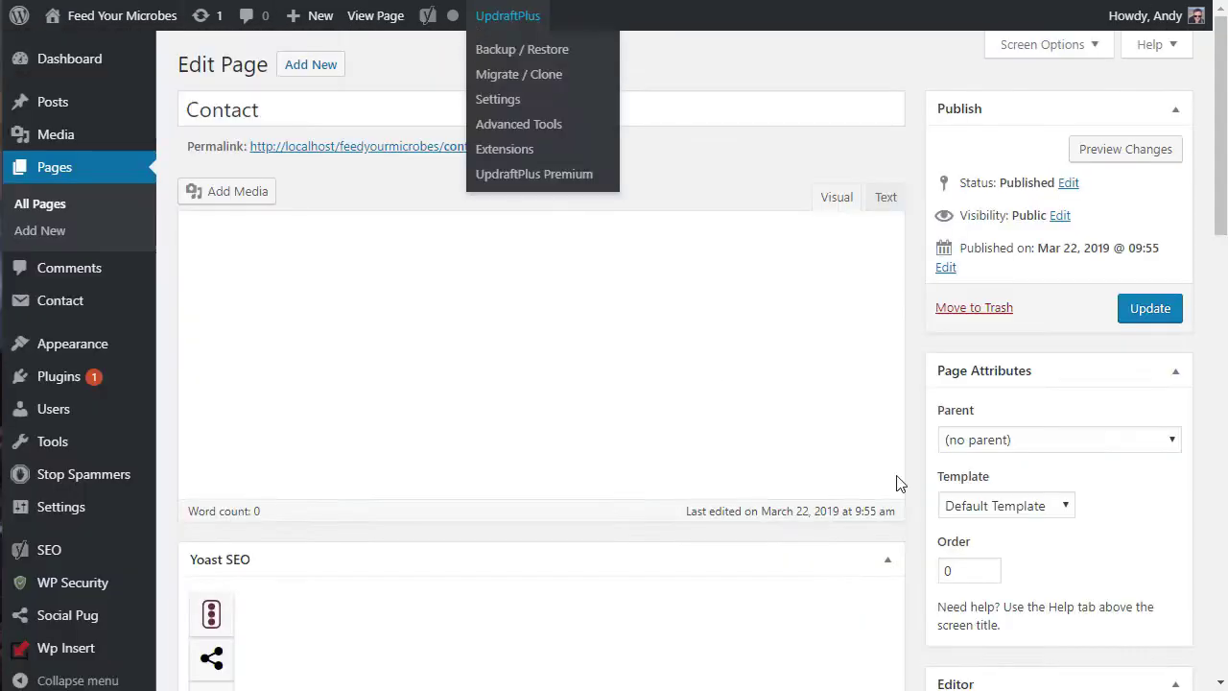
click(1051, 568)
click(1051, 609)
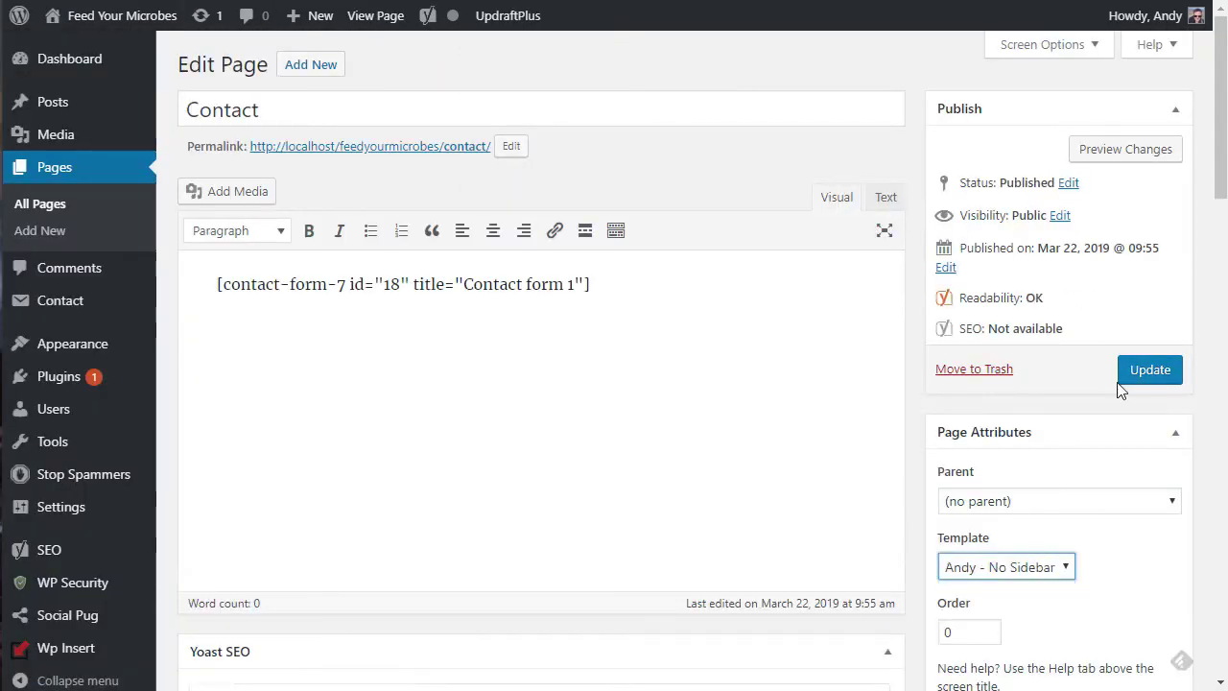
click(1151, 373)
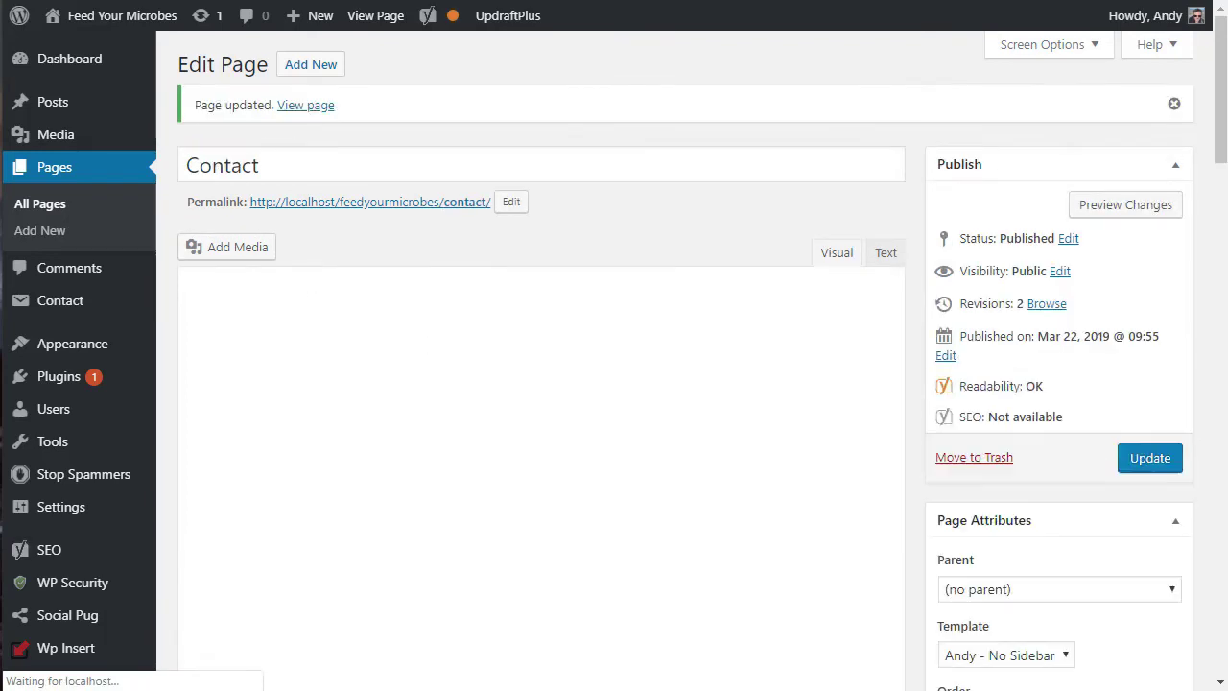
click(355, 204)
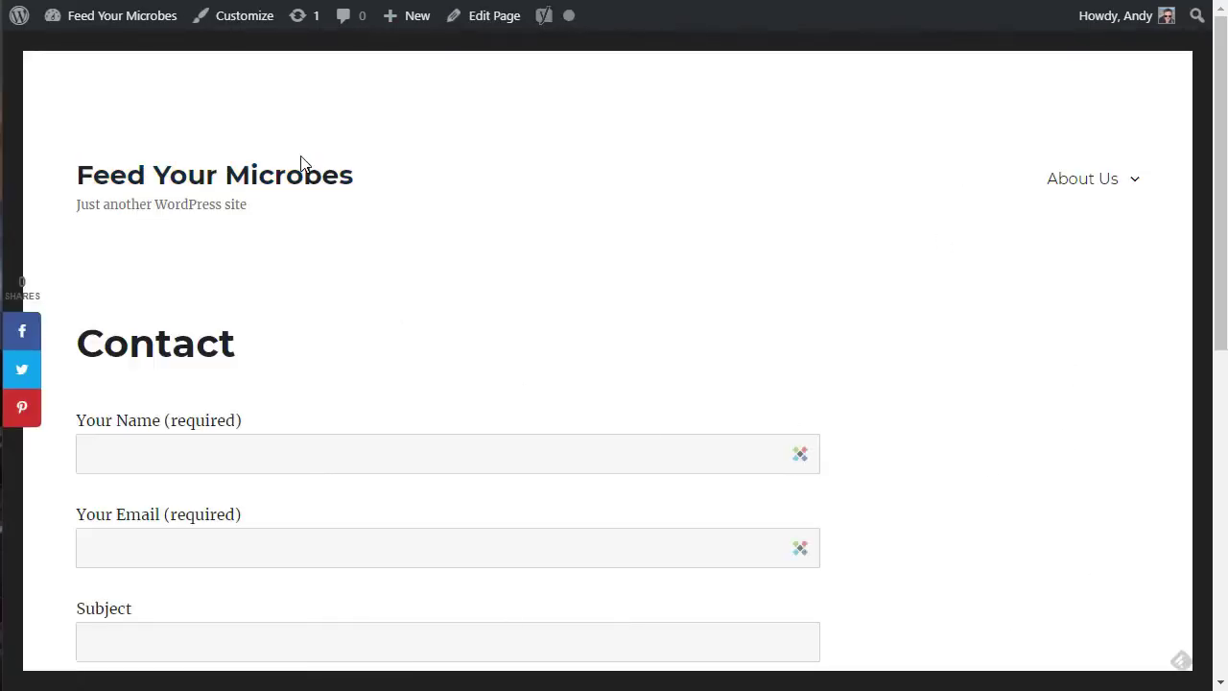
Check the sidebar area and the width of the text column on the live Contact and About Us pages.
scroll(796, 179, down, 5)
scroll(758, 179, up, 5)
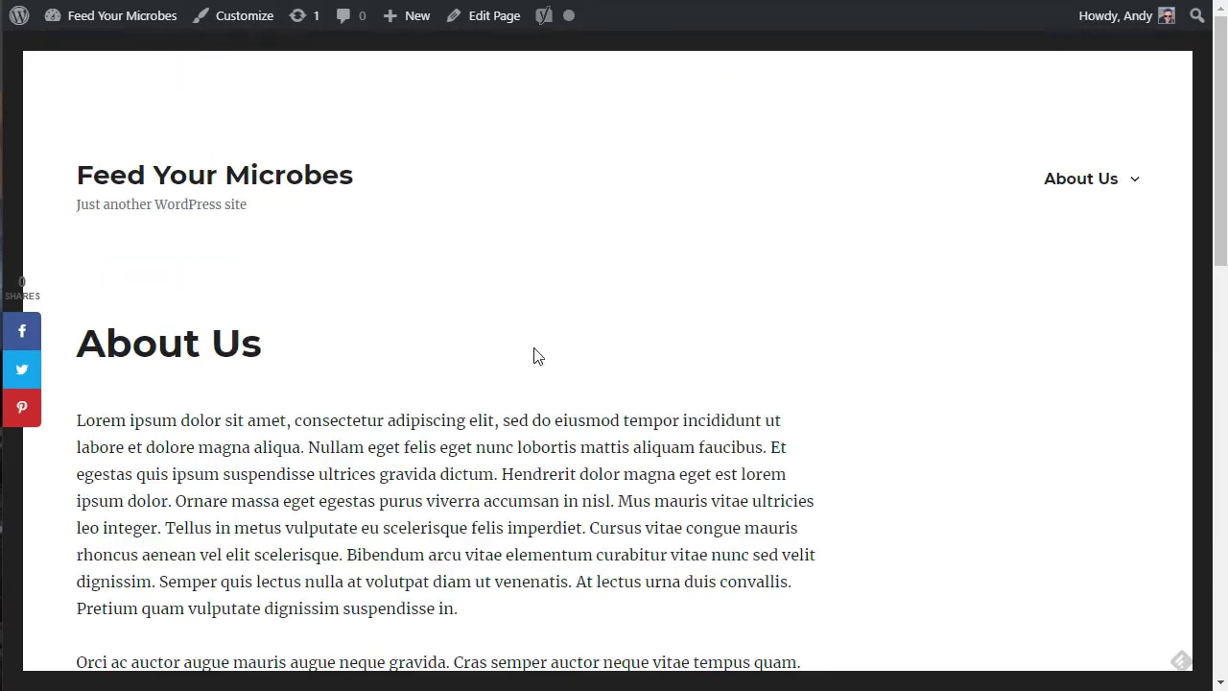
scroll(533, 355, down, 10)
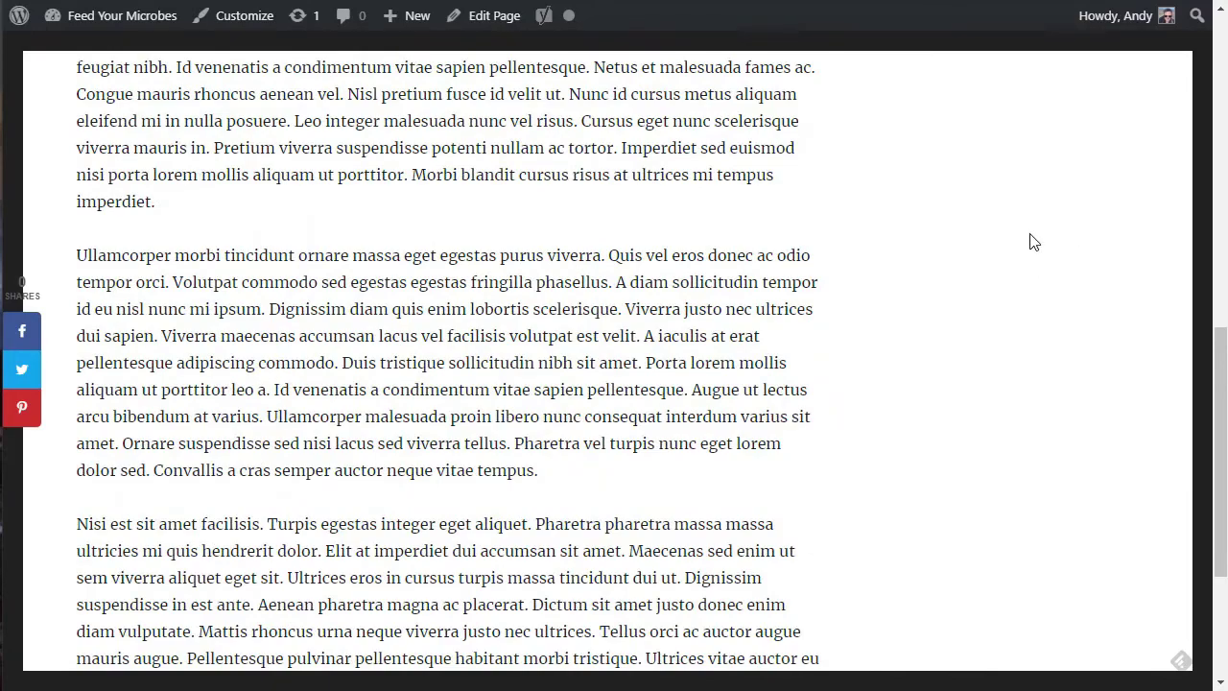
scroll(423, 356, up, 6)
scroll(113, 213, up, 2)
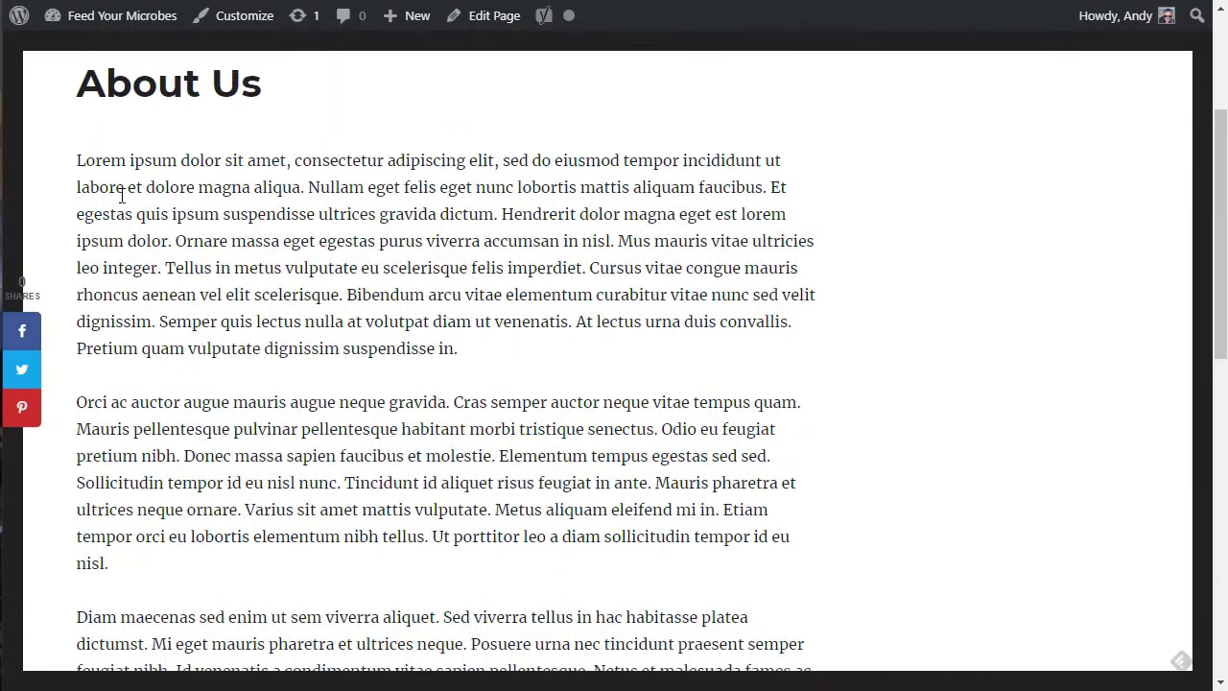
drag(81, 324, 789, 371)
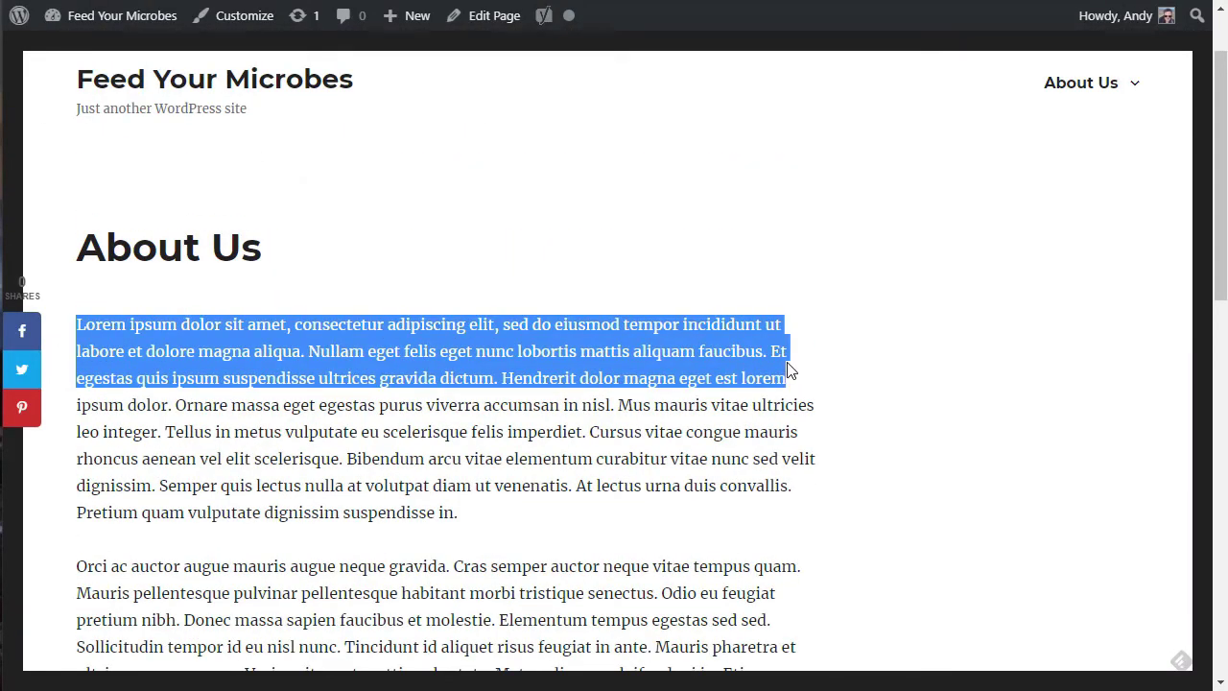
click(653, 319)
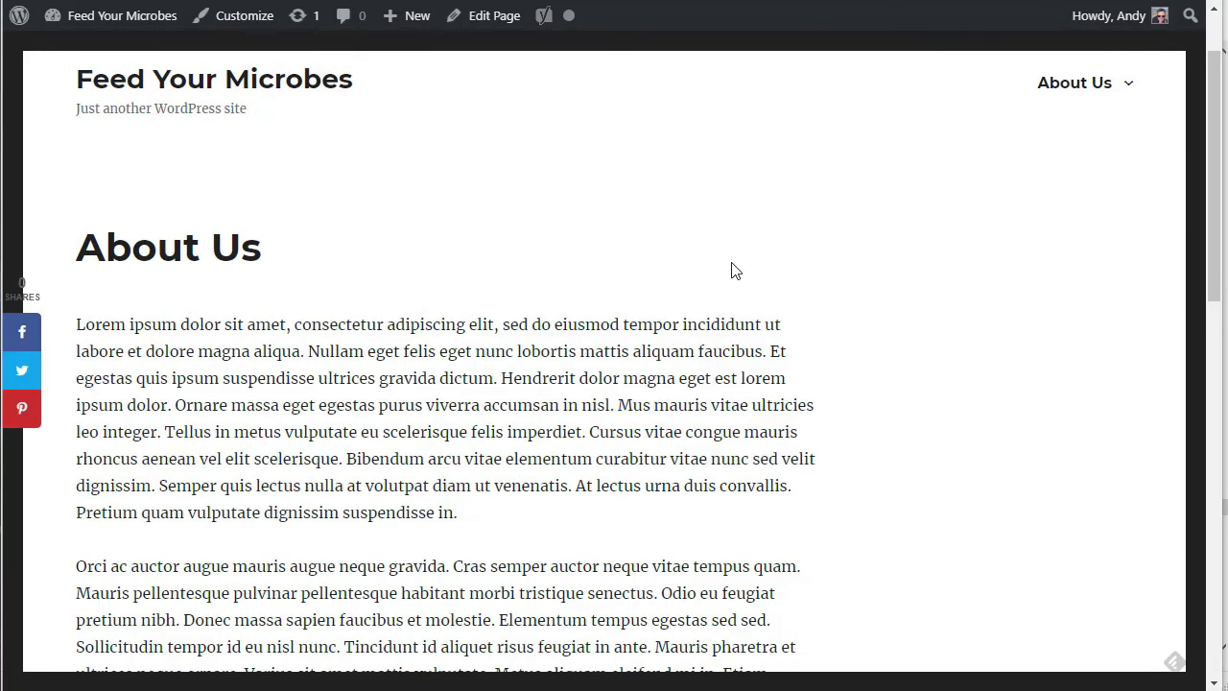
drag(81, 323, 789, 298)
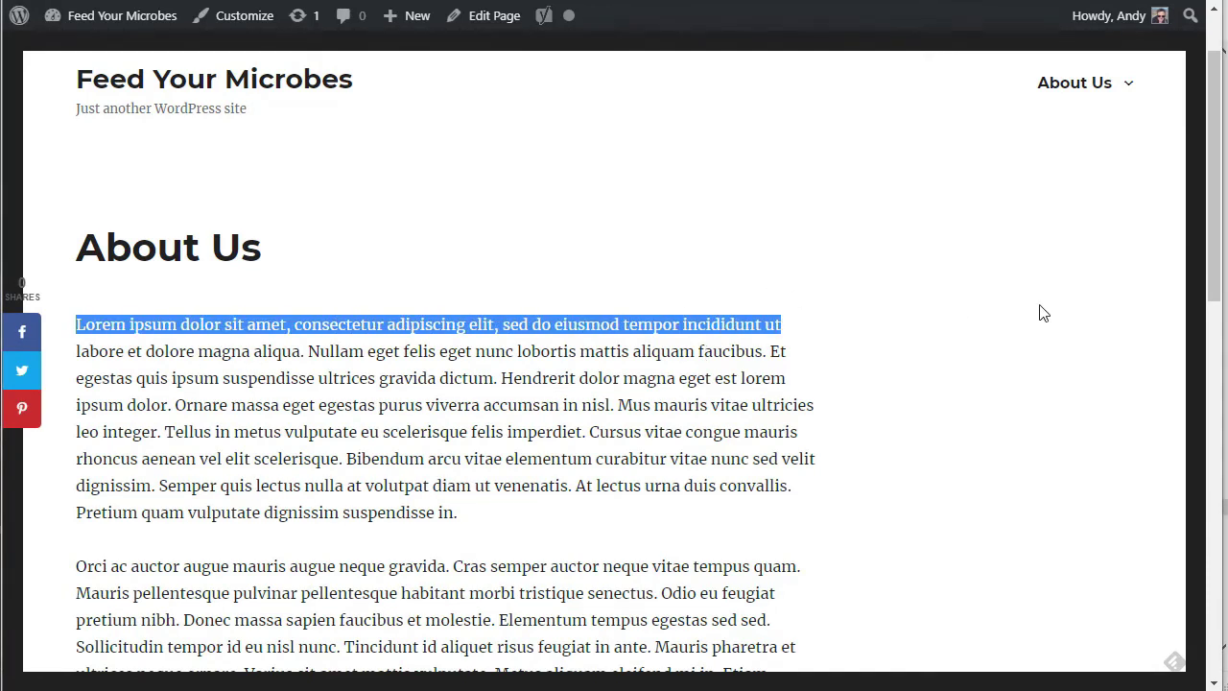
click(798, 320)
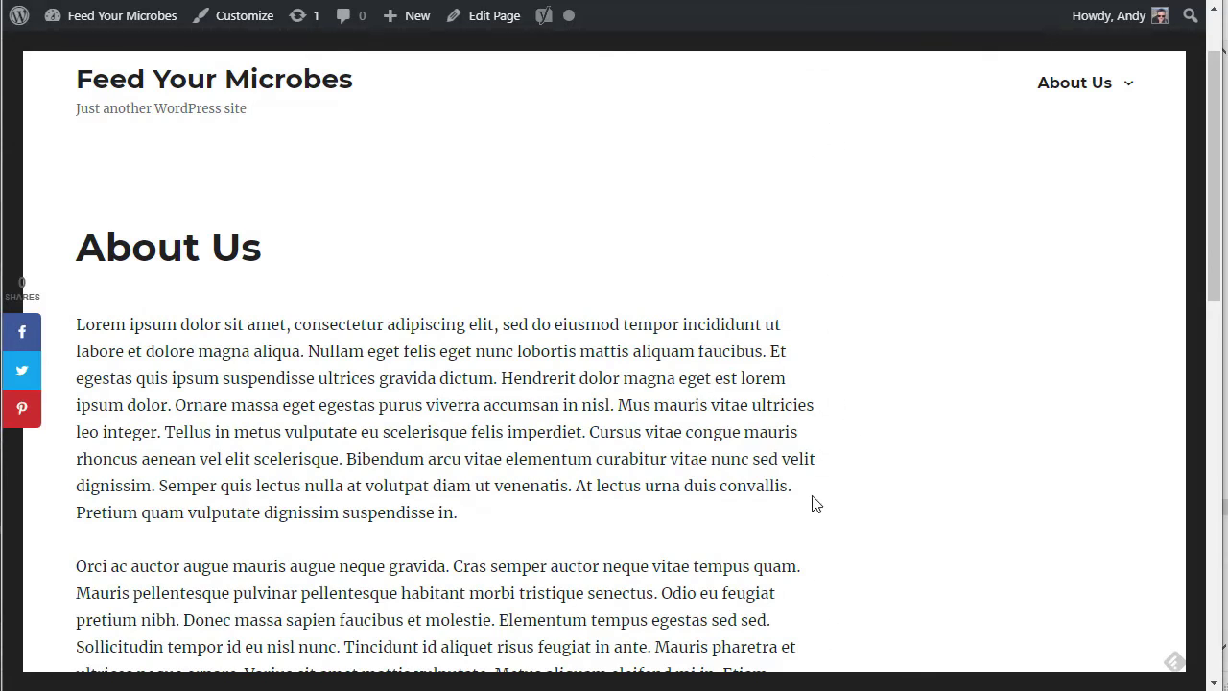
scroll(812, 496, down, 2)
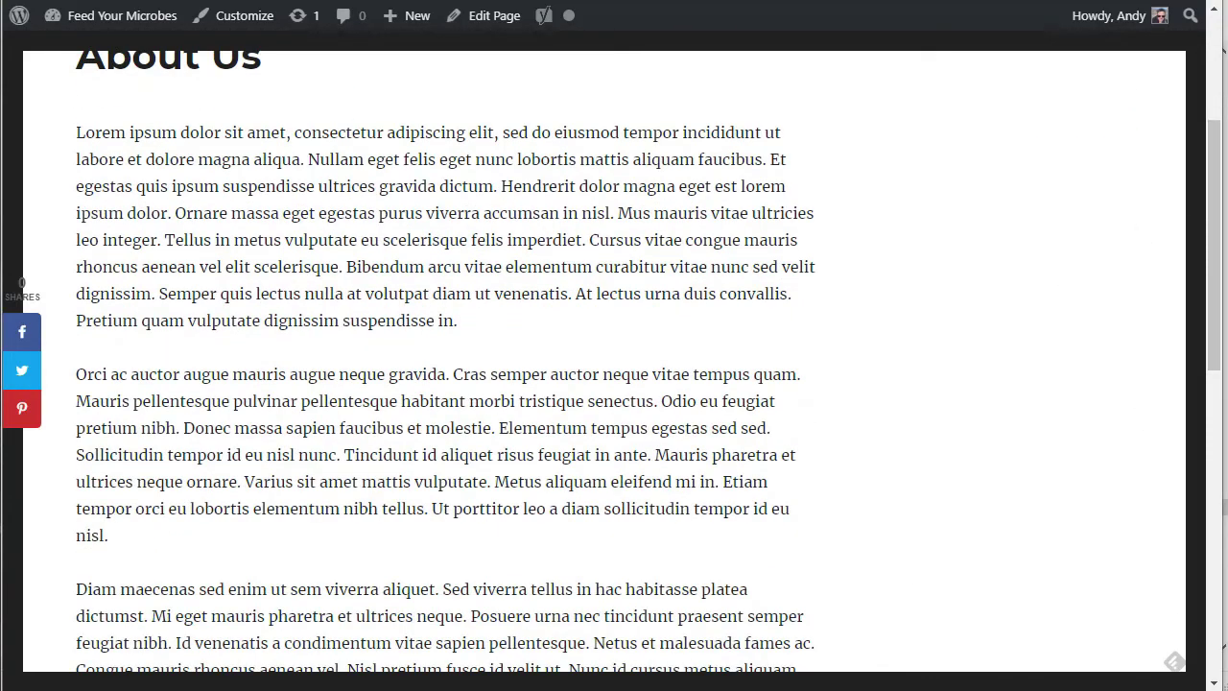
Open the custom no-sidebar template file from the 2016-child folder in Notepad and examine the class of its primary div.
key(alt+Tab)
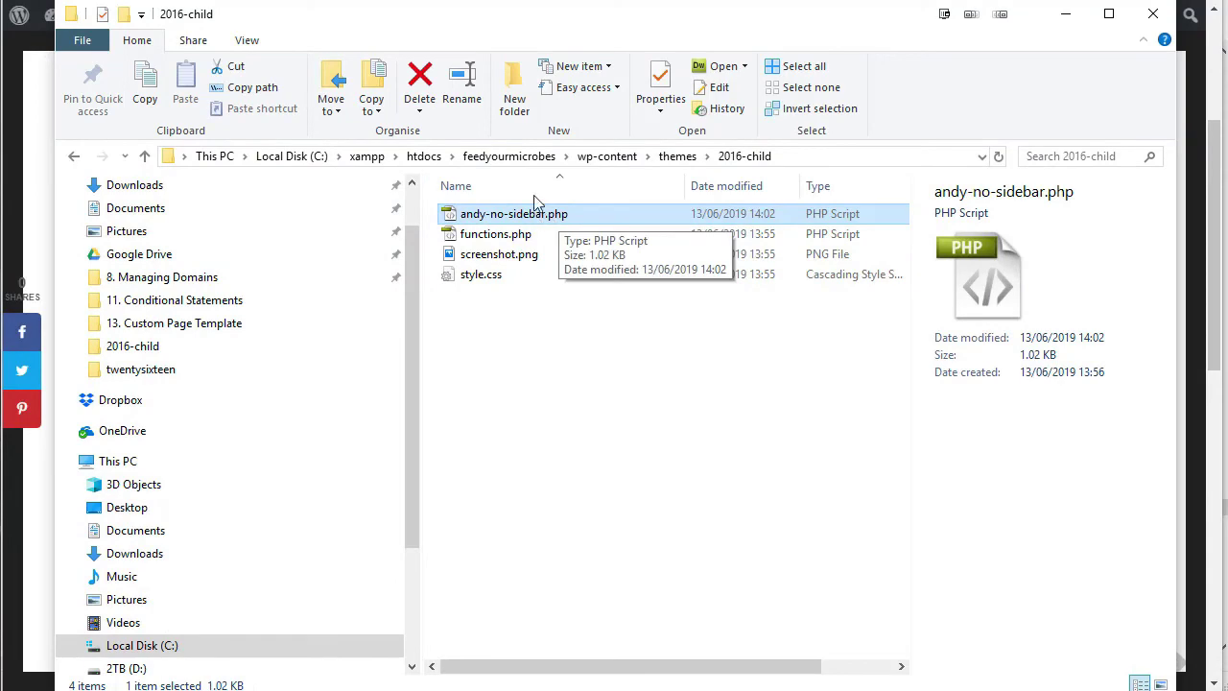
key(alt+Tab)
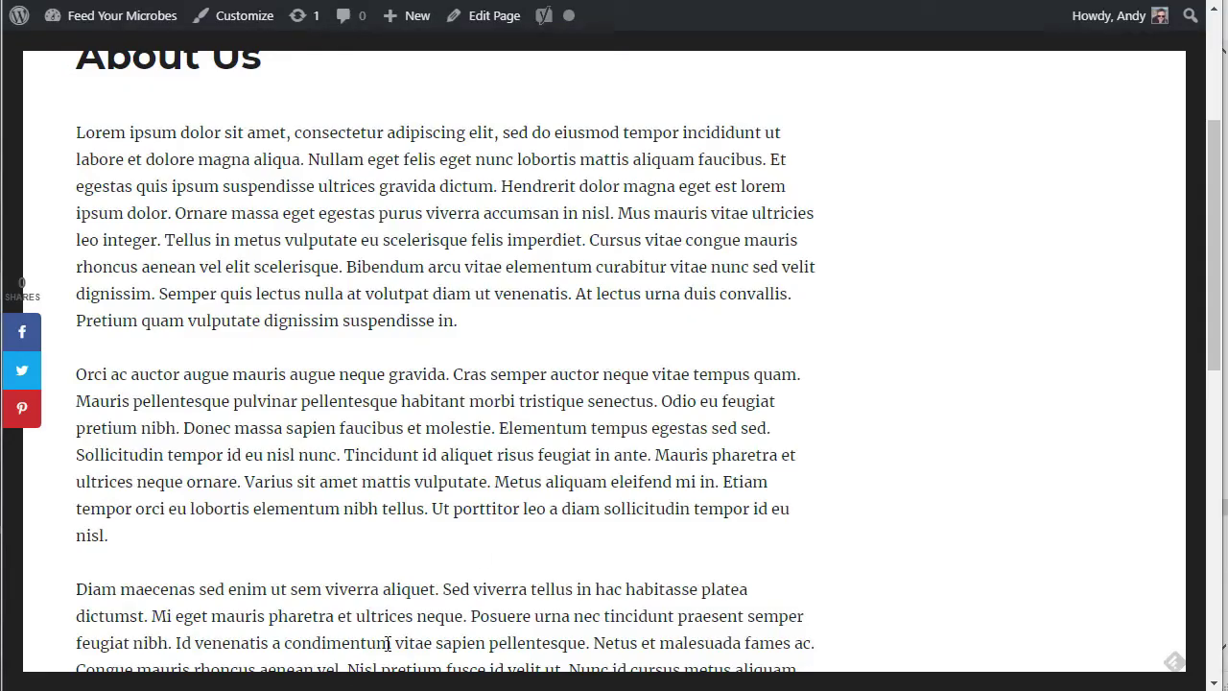
key(alt+Tab)
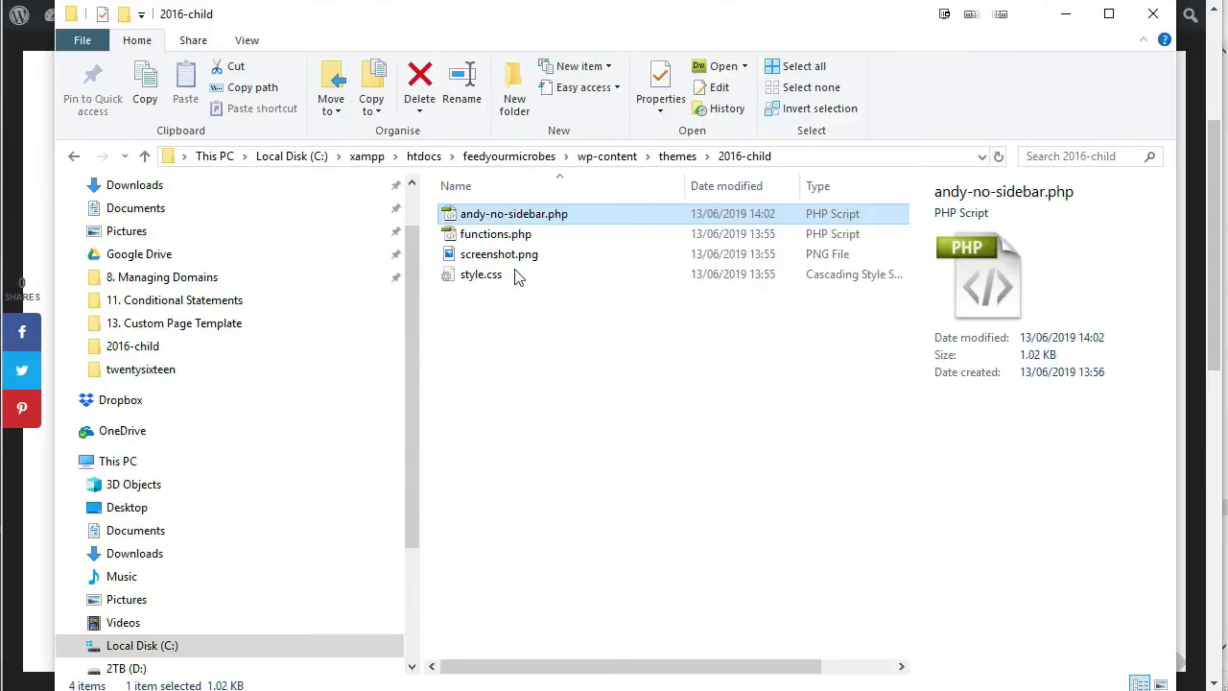
right_click(545, 219)
click(578, 273)
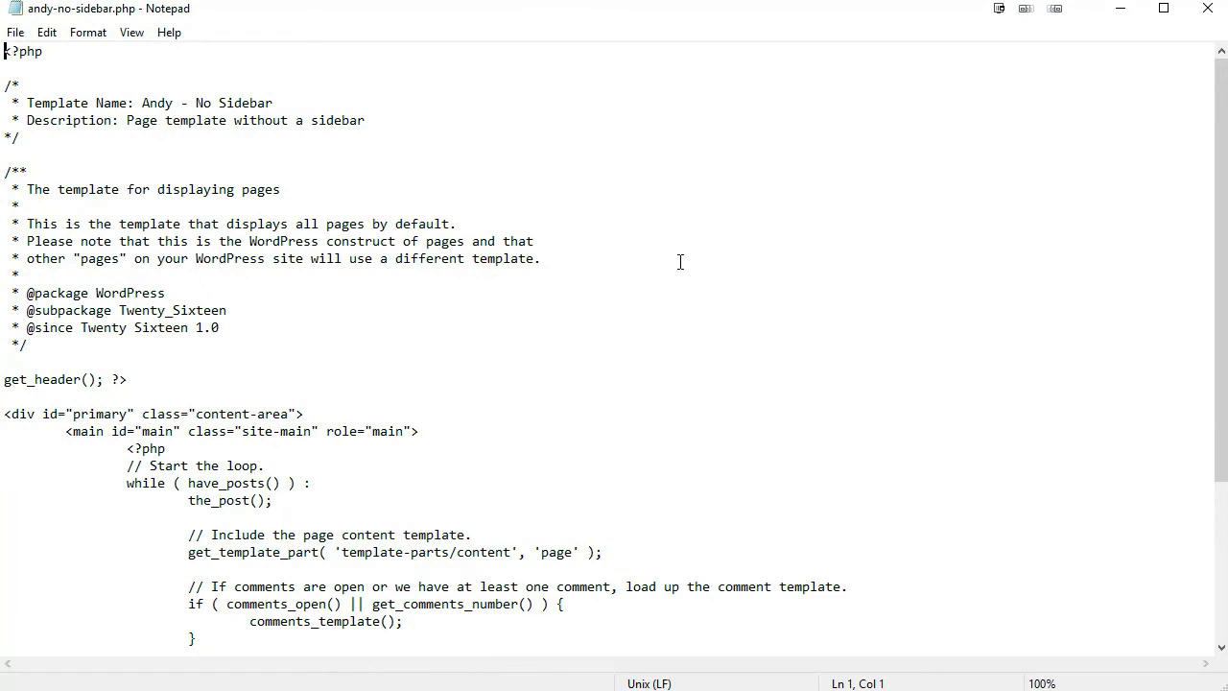
scroll(647, 262, down, 2)
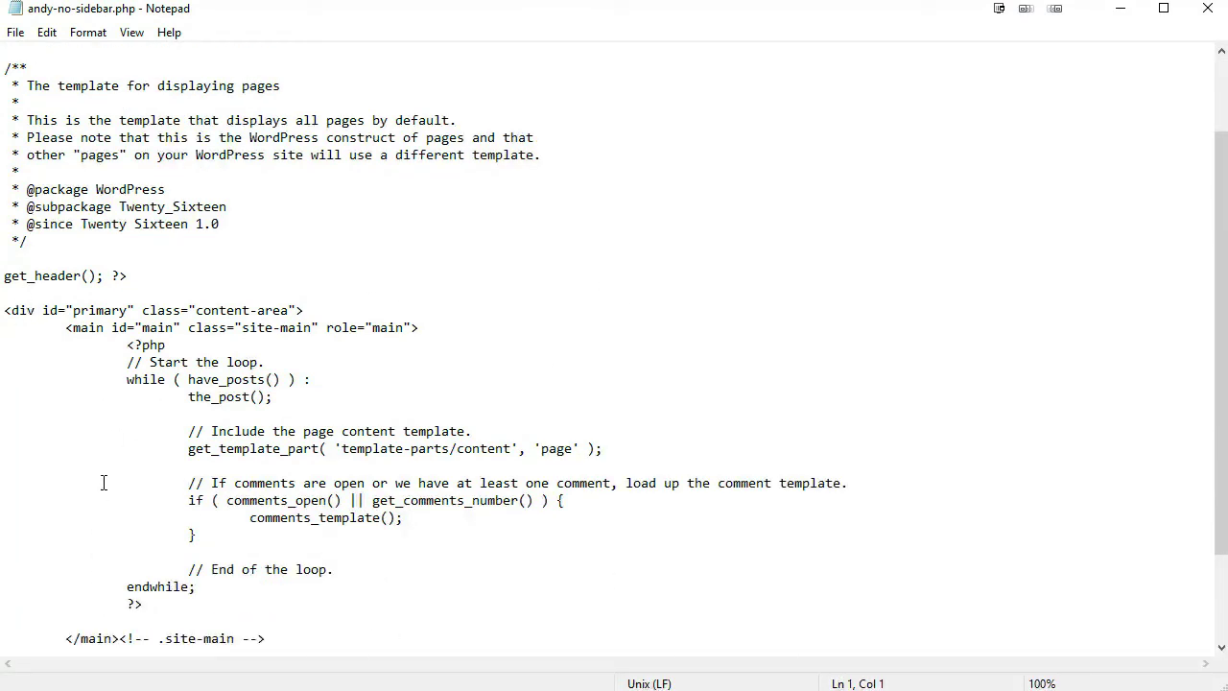
scroll(104, 483, down, 2)
drag(6, 206, 311, 207)
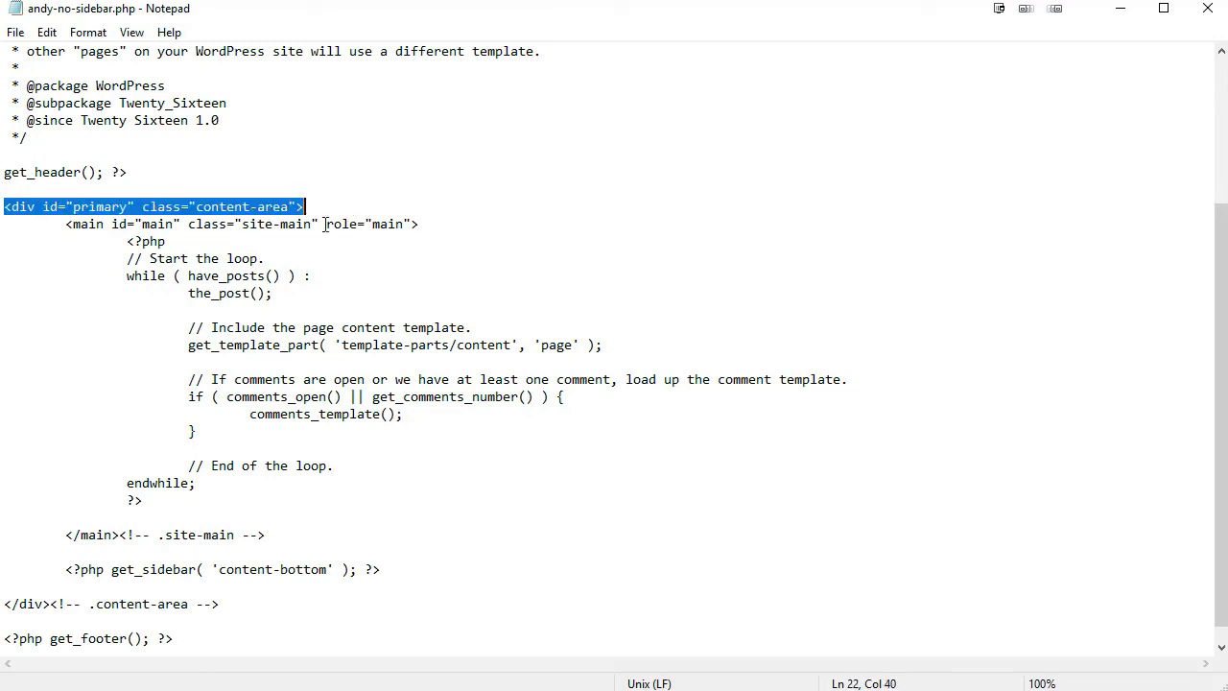
click(203, 207)
drag(197, 206, 291, 206)
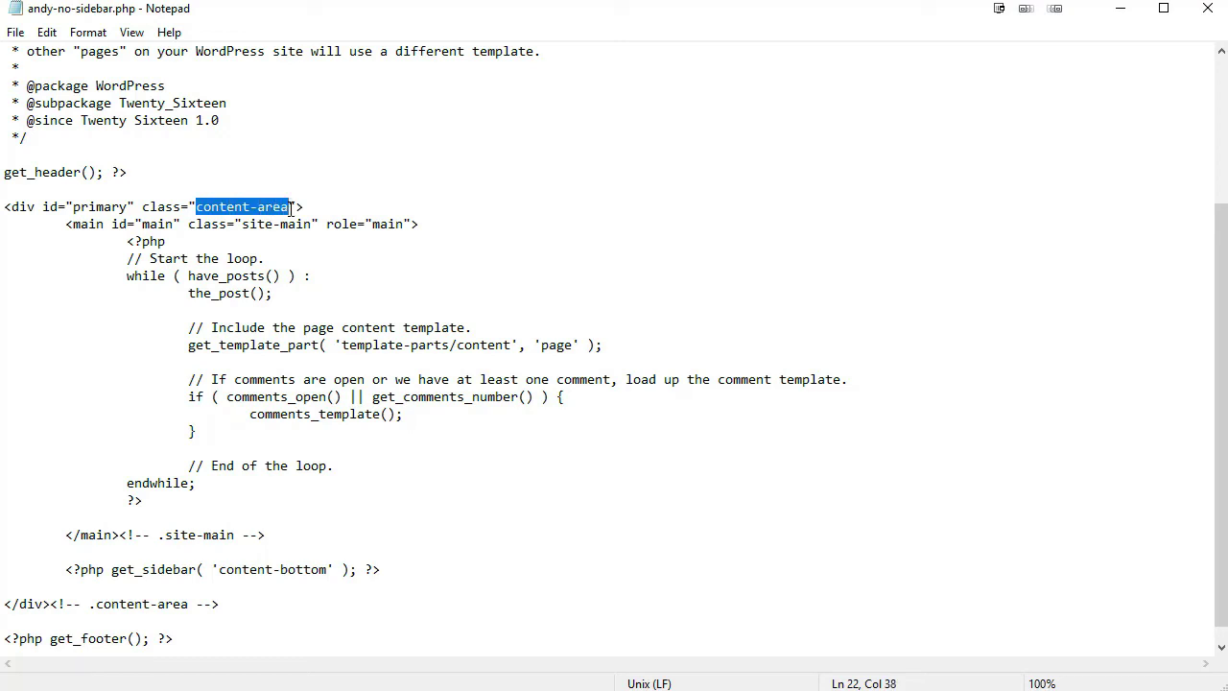
click(241, 206)
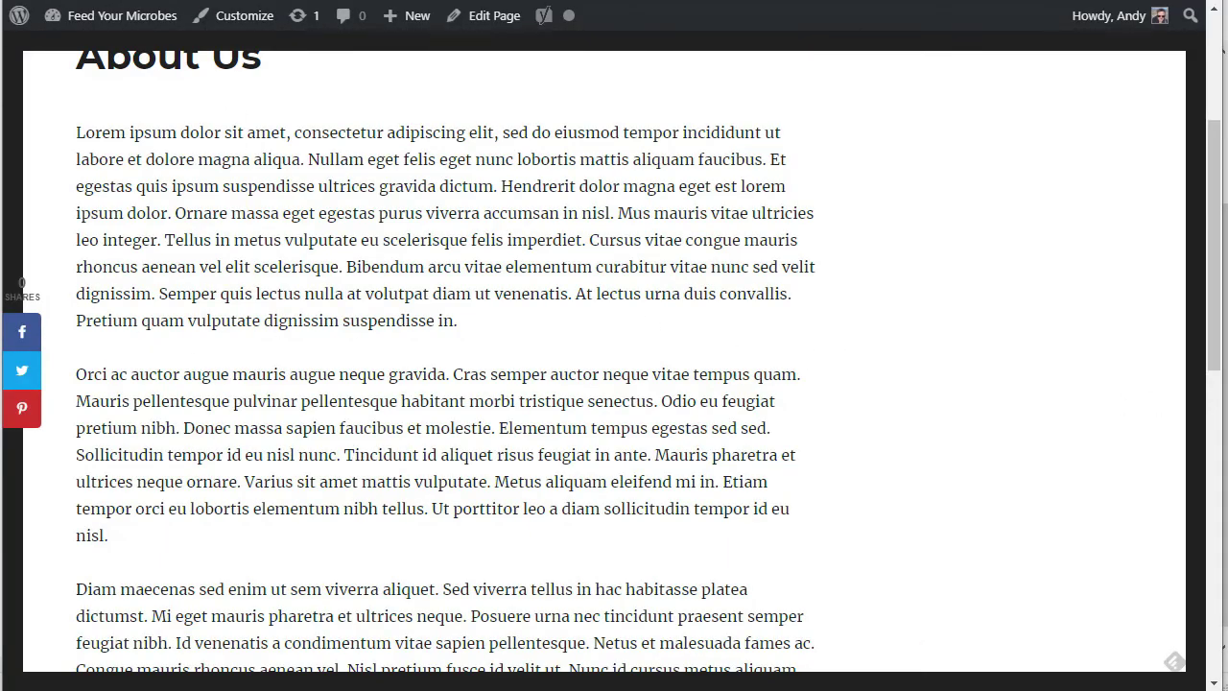
Review the child theme's style.css from the 2016-child folder in Notepad and close the file.
key(alt+Tab)
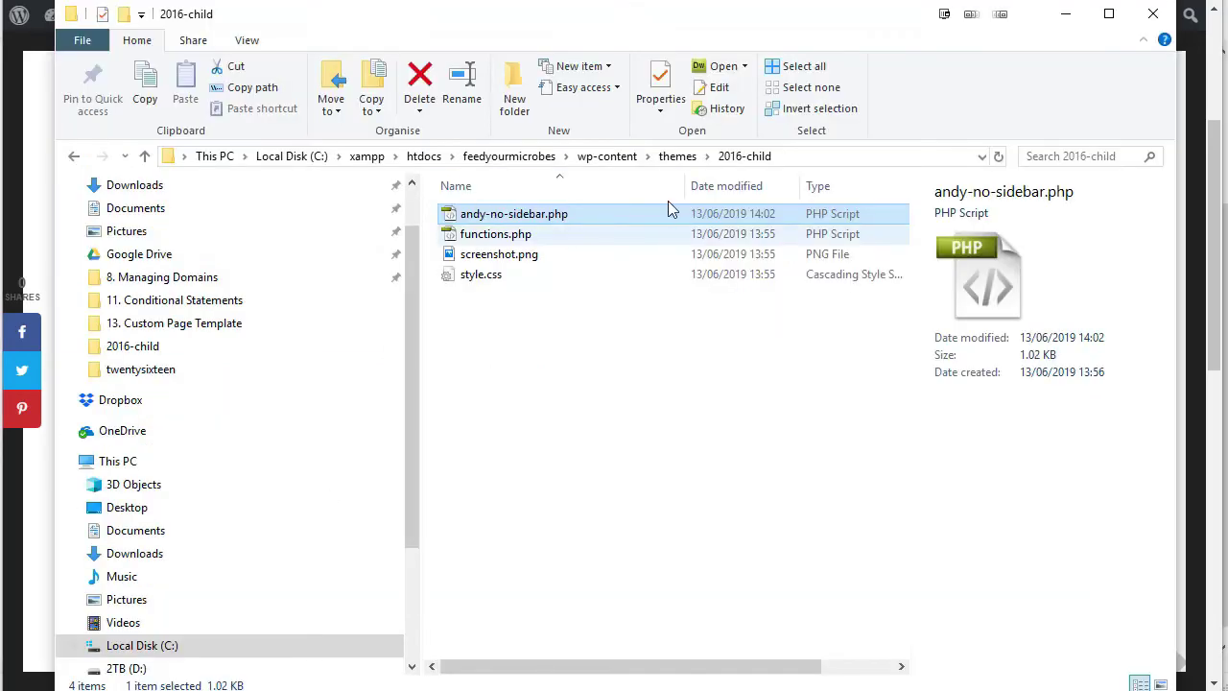
click(678, 156)
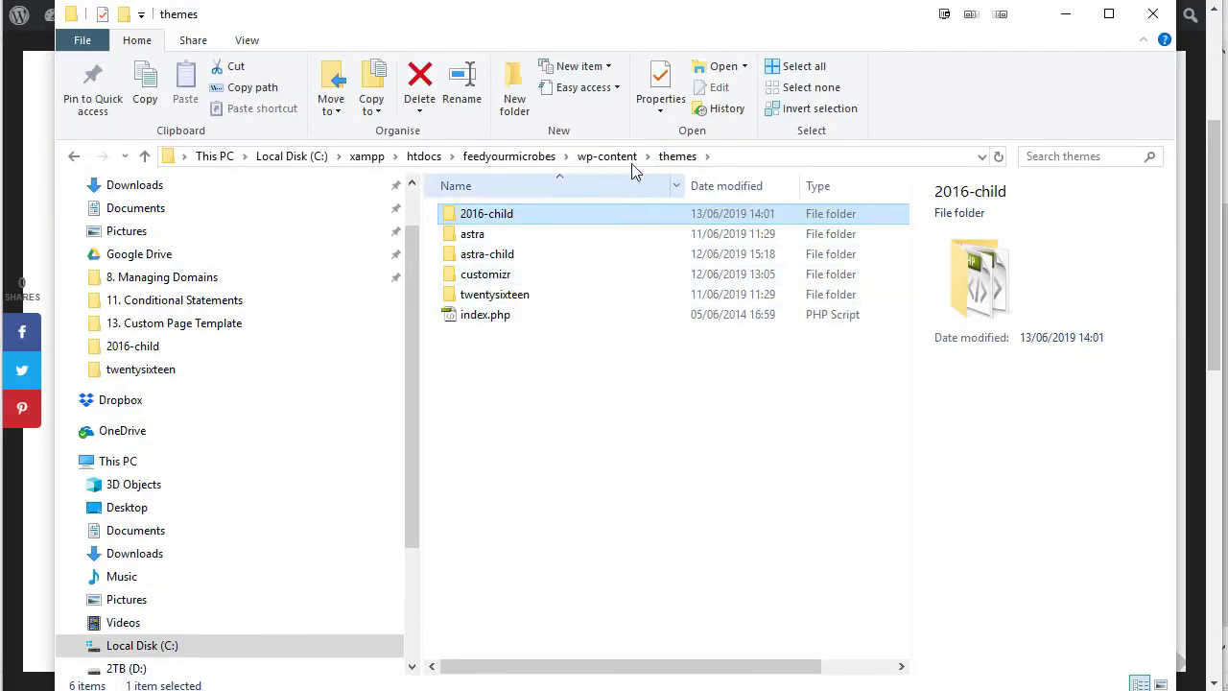
double_click(502, 220)
click(486, 280)
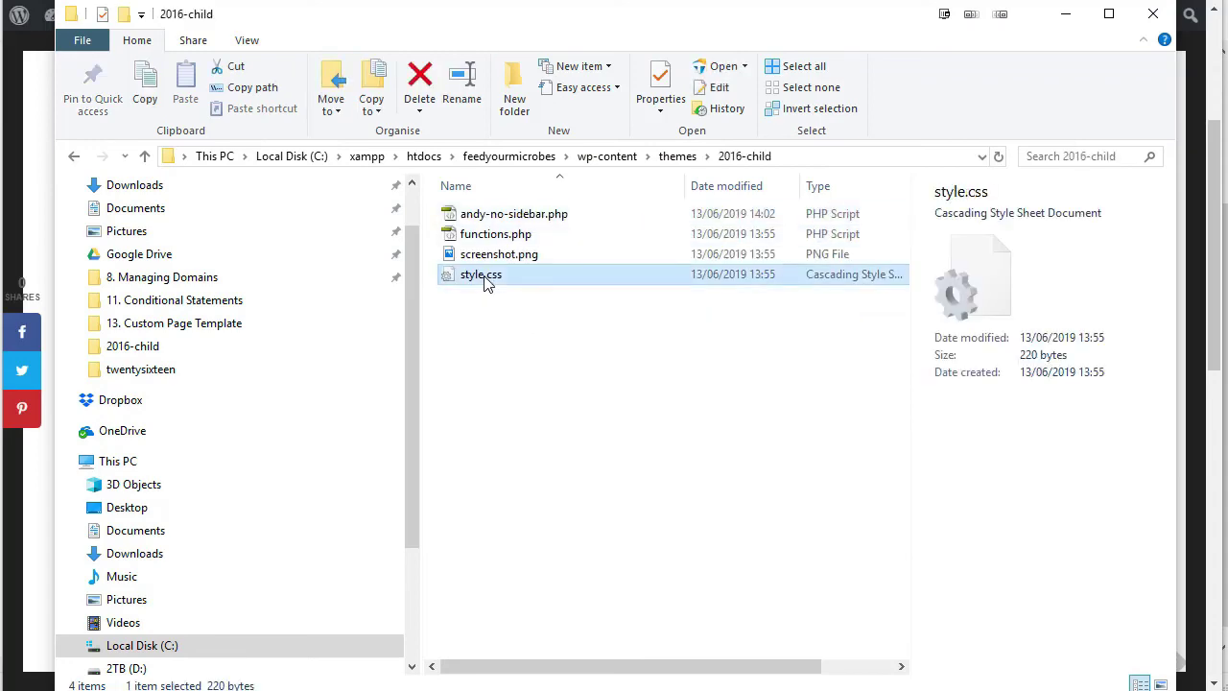
right_click(485, 279)
click(526, 280)
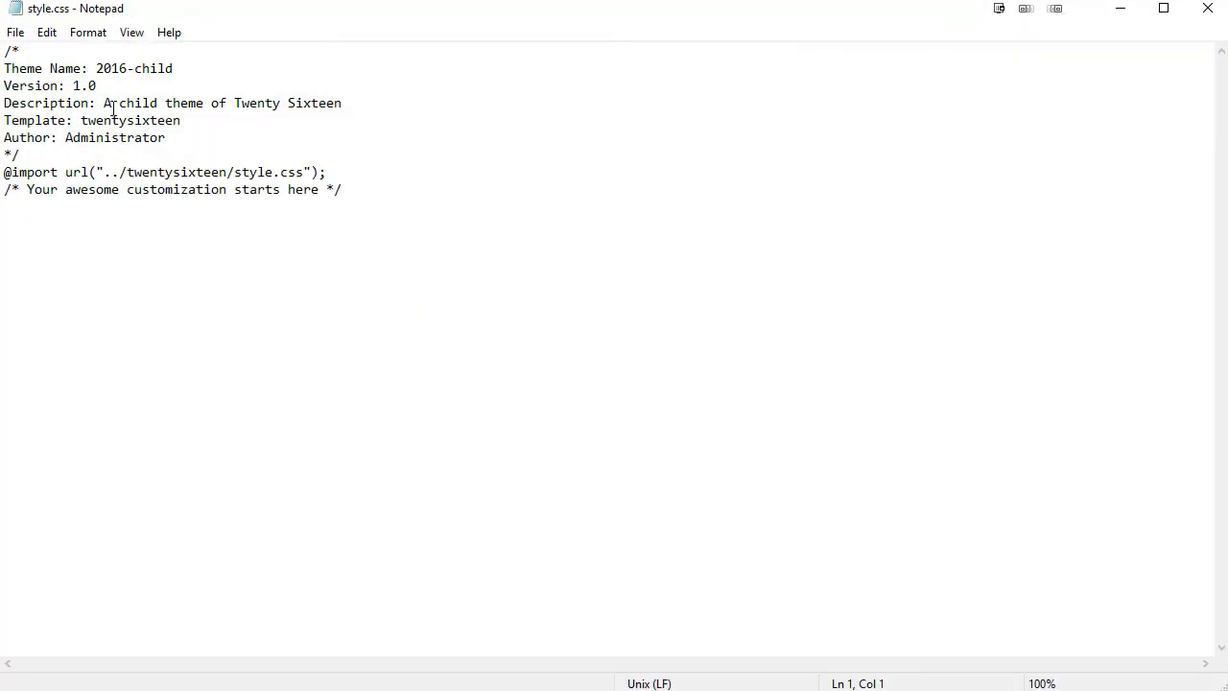
click(1207, 8)
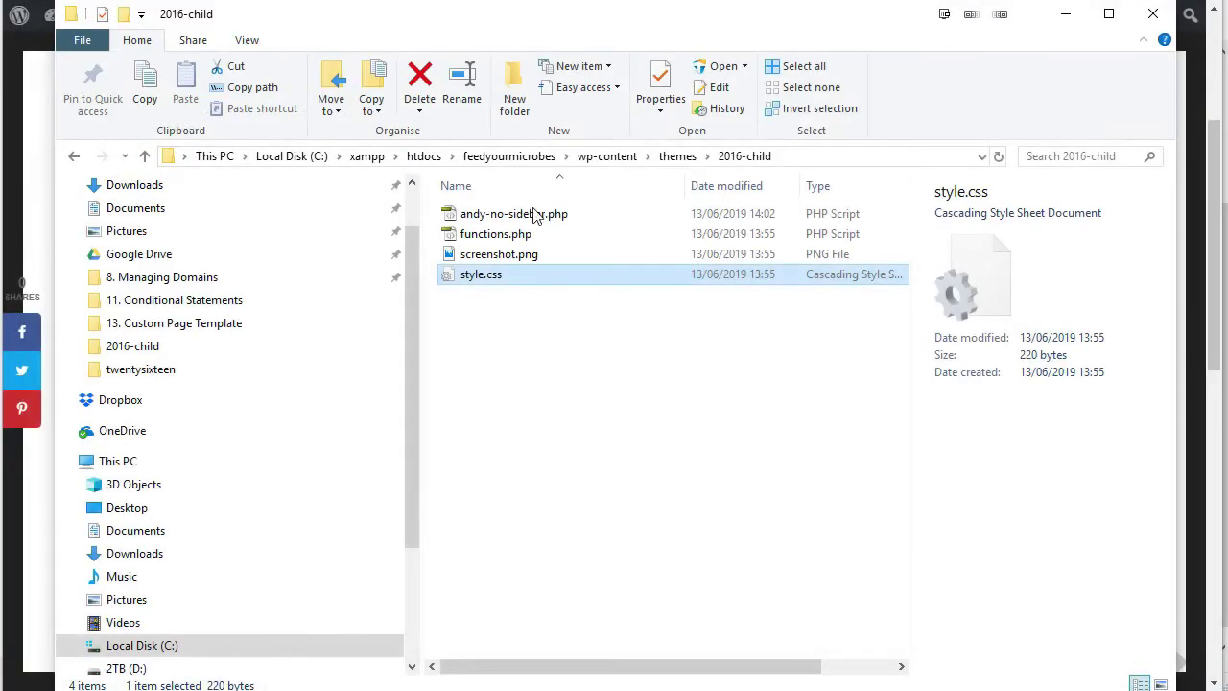
Open the parent theme's style.css from the twentysixteen folder in Notepad.
click(678, 155)
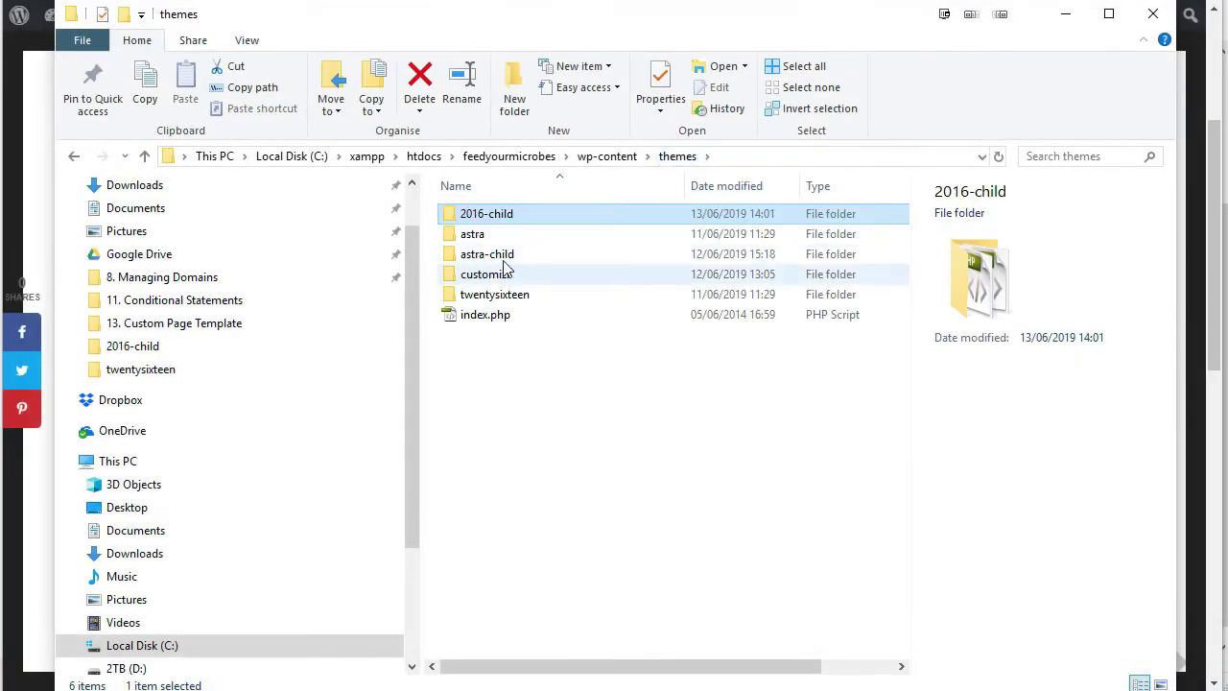
click(496, 280)
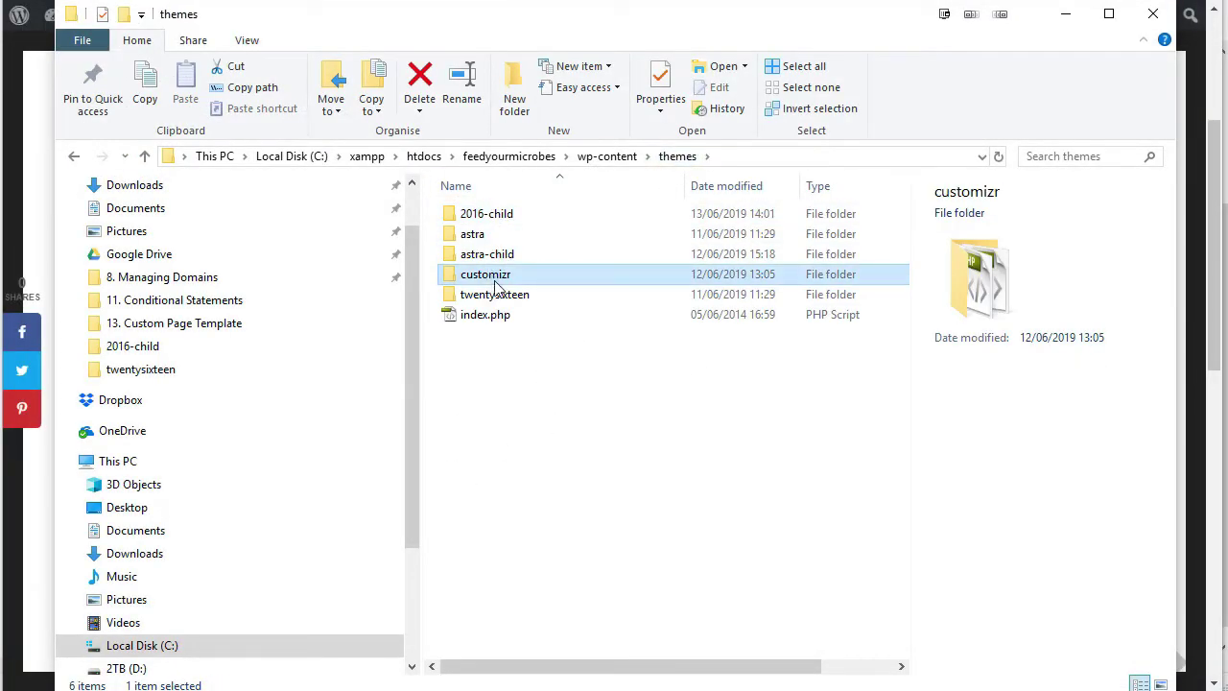
double_click(495, 294)
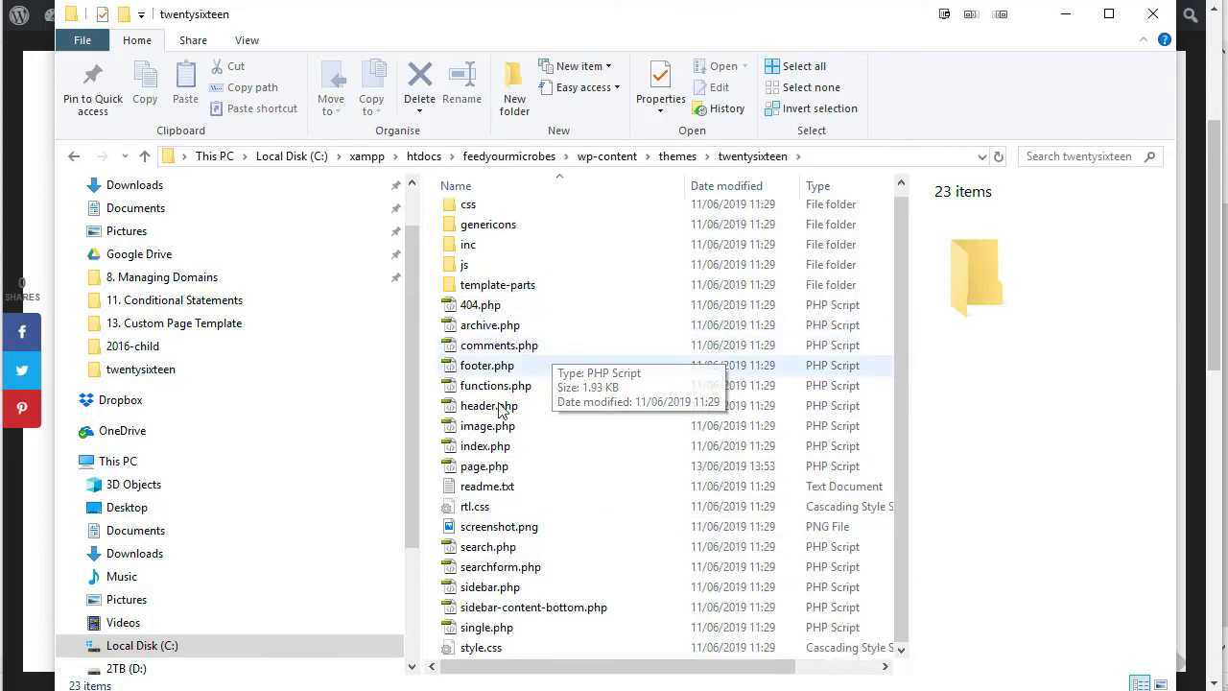
click(480, 648)
right_click(484, 650)
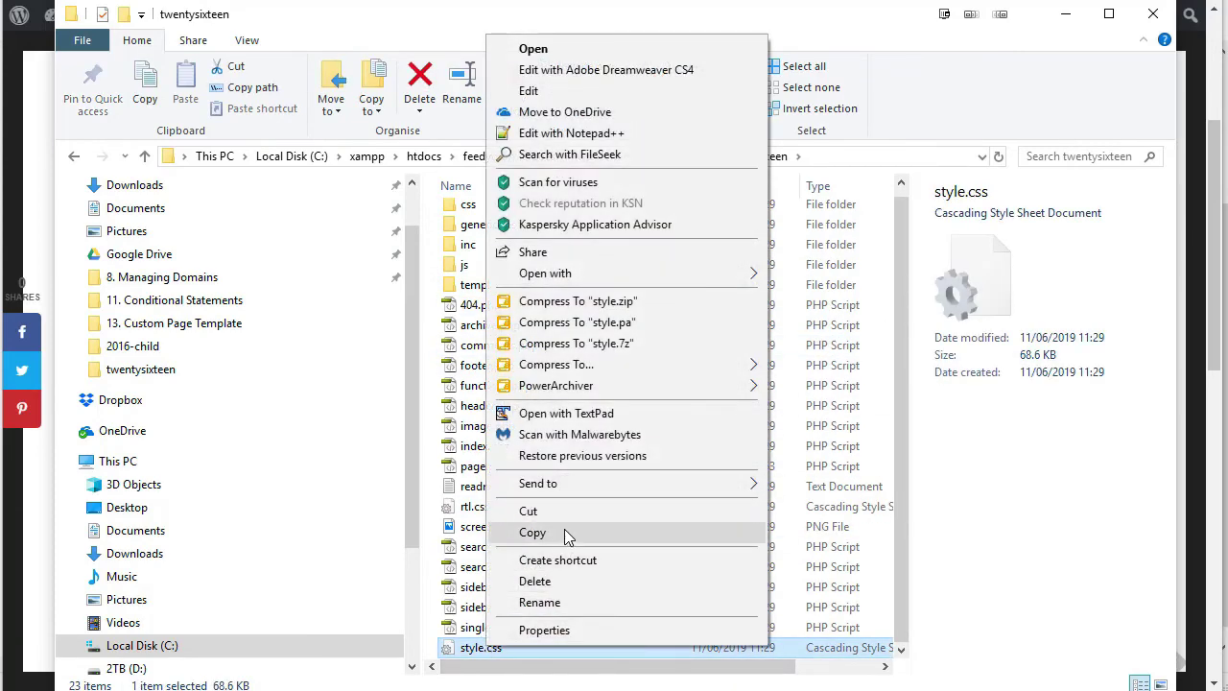
click(577, 89)
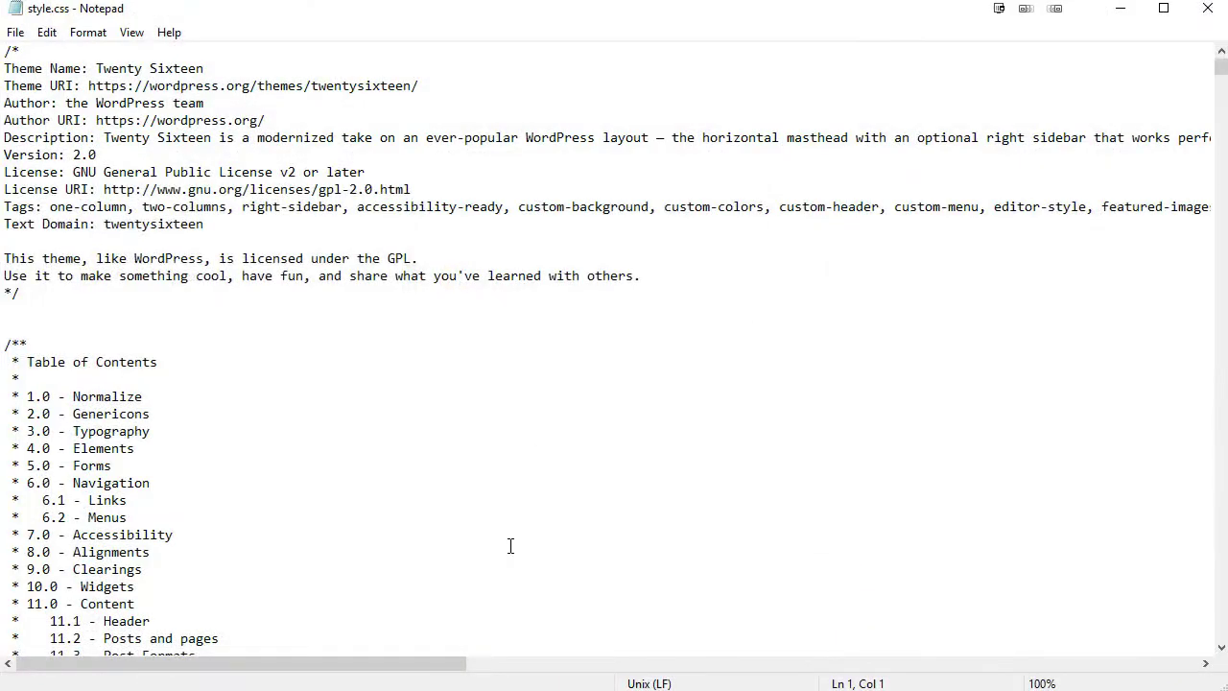
Search downward through the parent stylesheet for content-area.
click(371, 452)
key(ctrl+f)
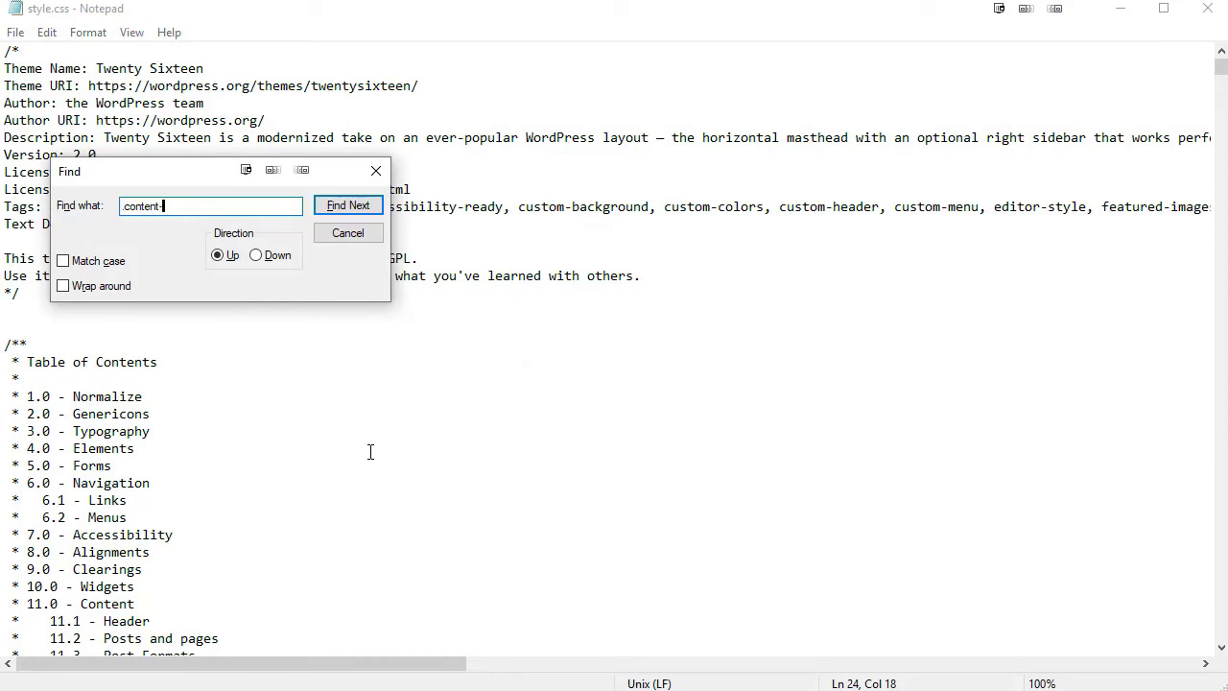
click(347, 206)
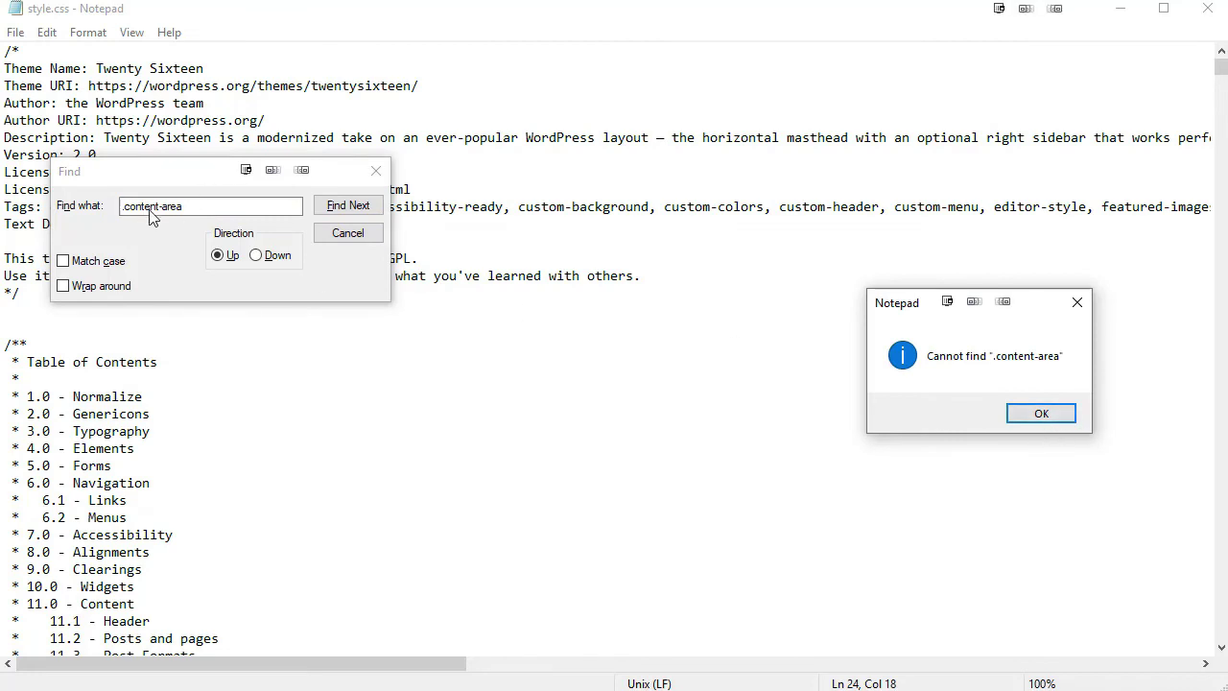
click(1046, 420)
key(Home)
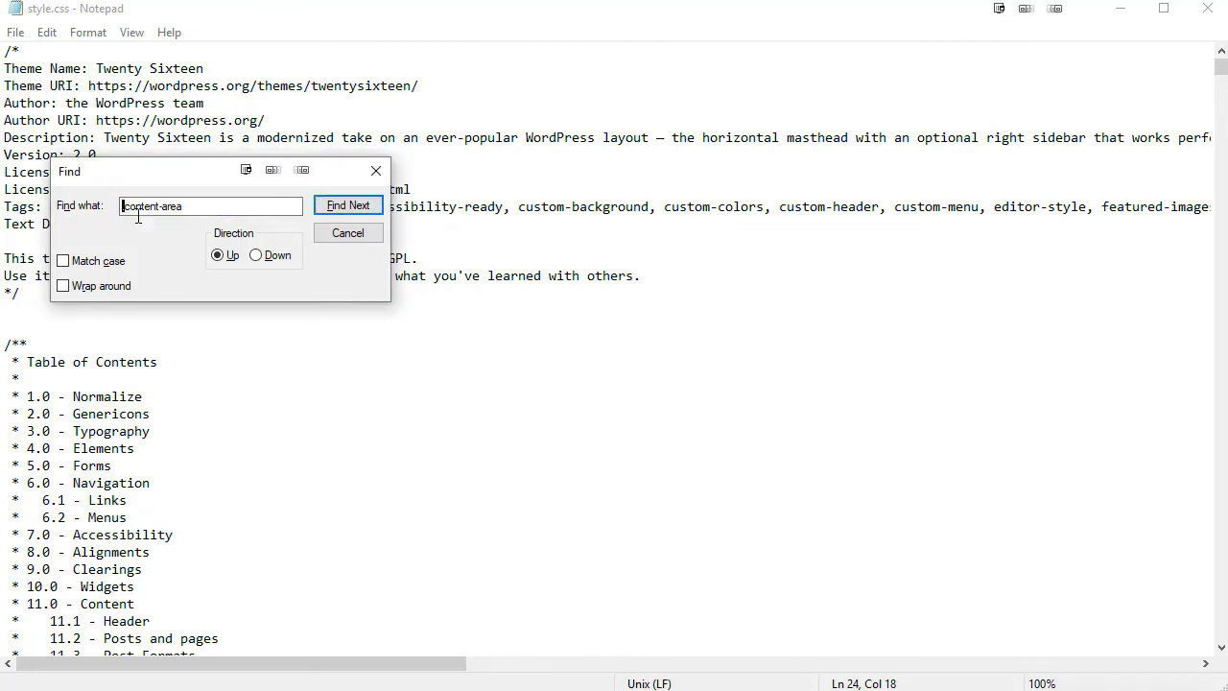
key(Delete)
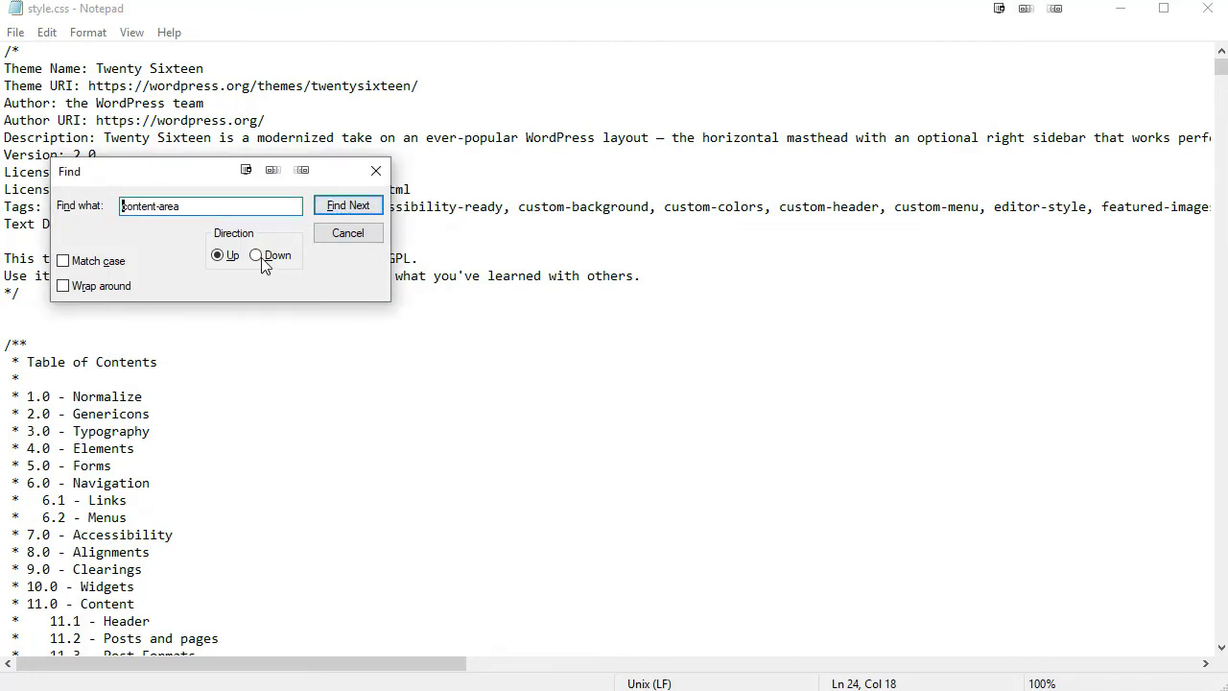
click(256, 255)
click(358, 209)
click(349, 233)
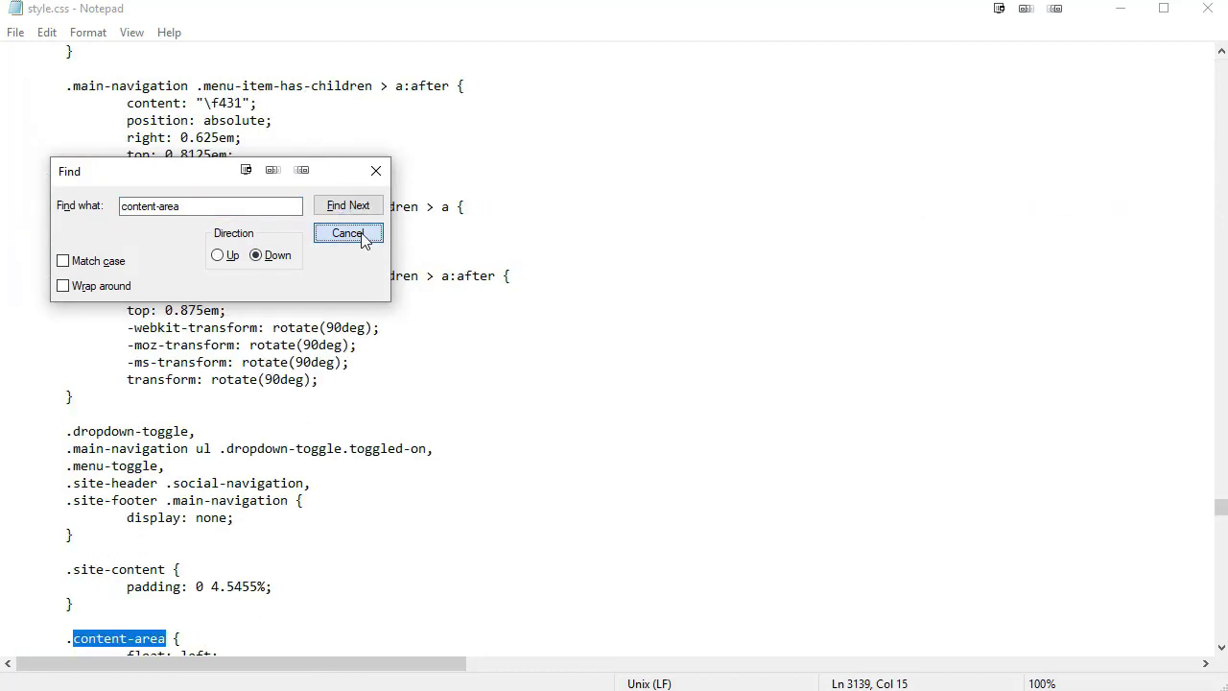
Copy the whole .content-area rule from the parent stylesheet and minimise its window.
scroll(579, 332, down, 4)
drag(74, 500, 5, 432)
right_click(129, 462)
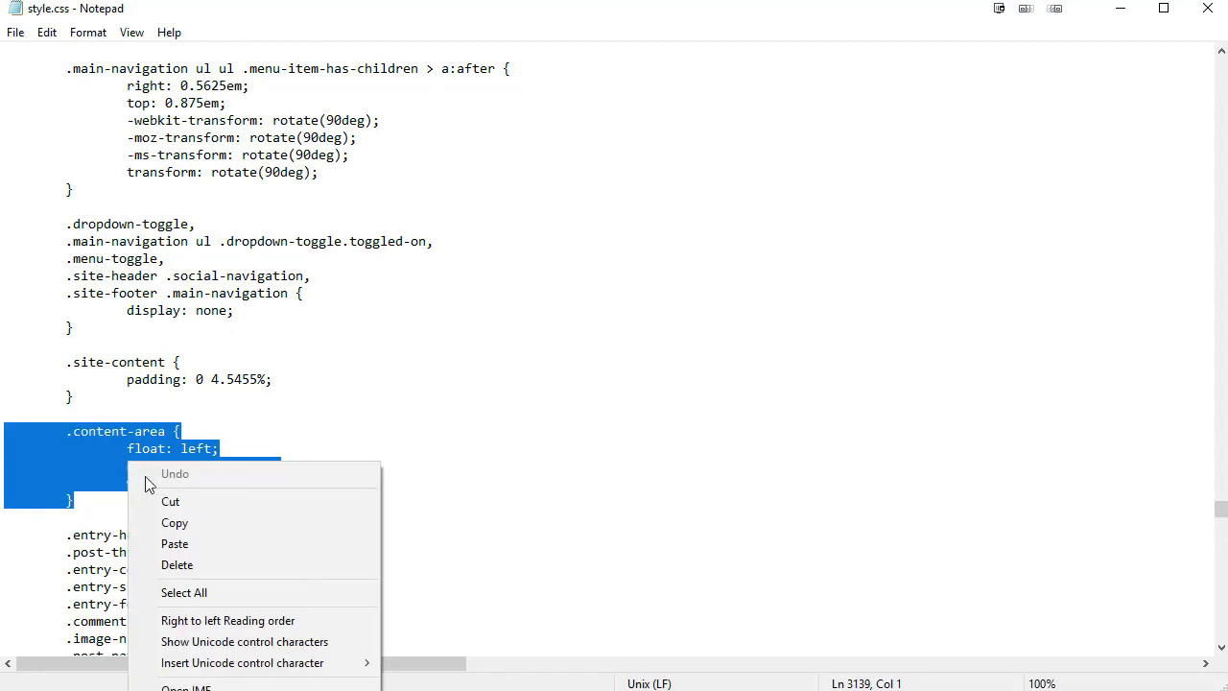
click(183, 521)
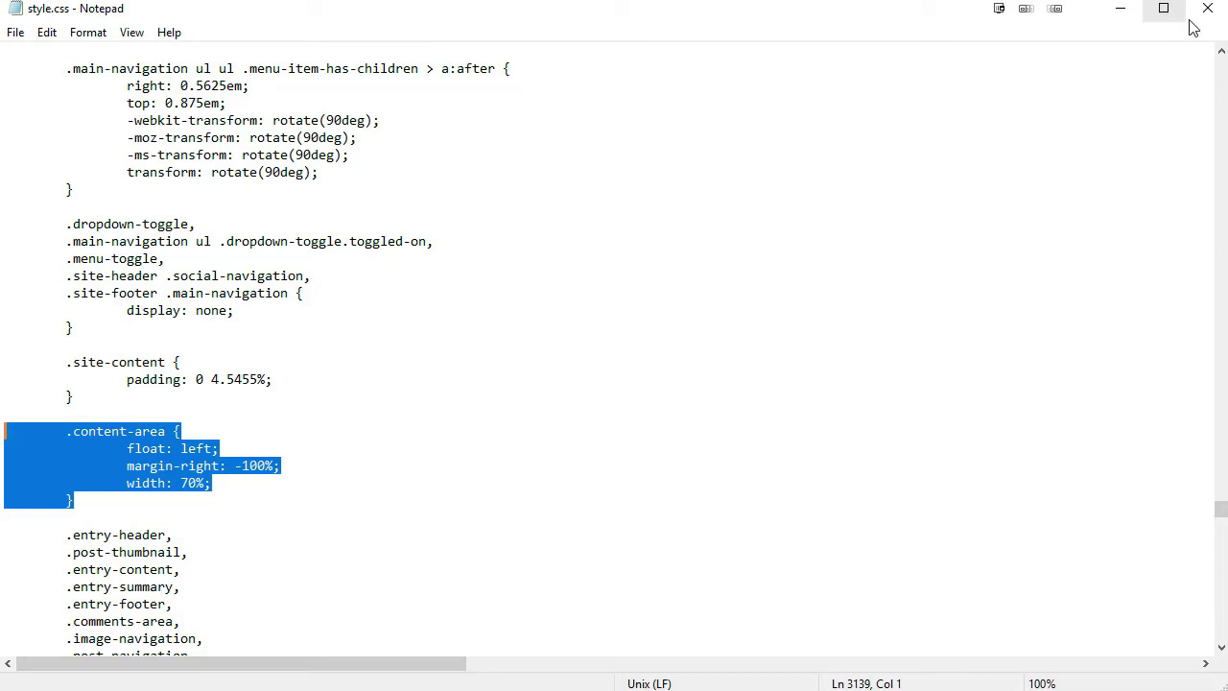
click(1119, 8)
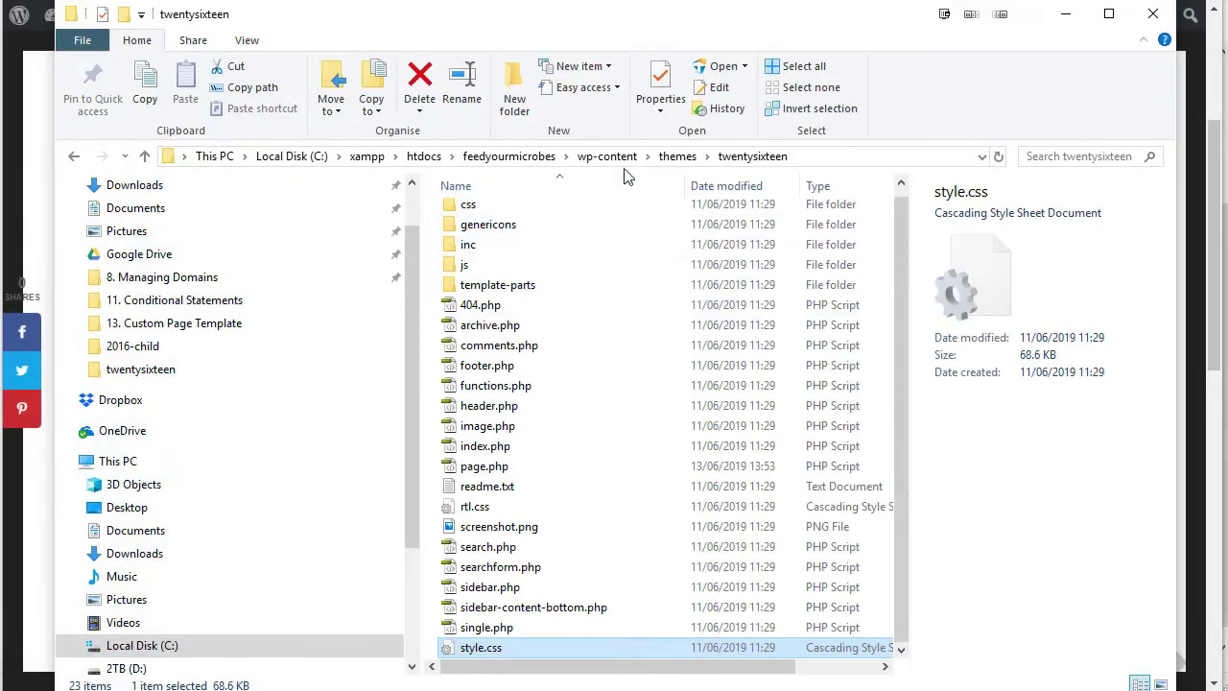
Open the child theme's style.css from the 2016-child folder in Notepad.
click(677, 156)
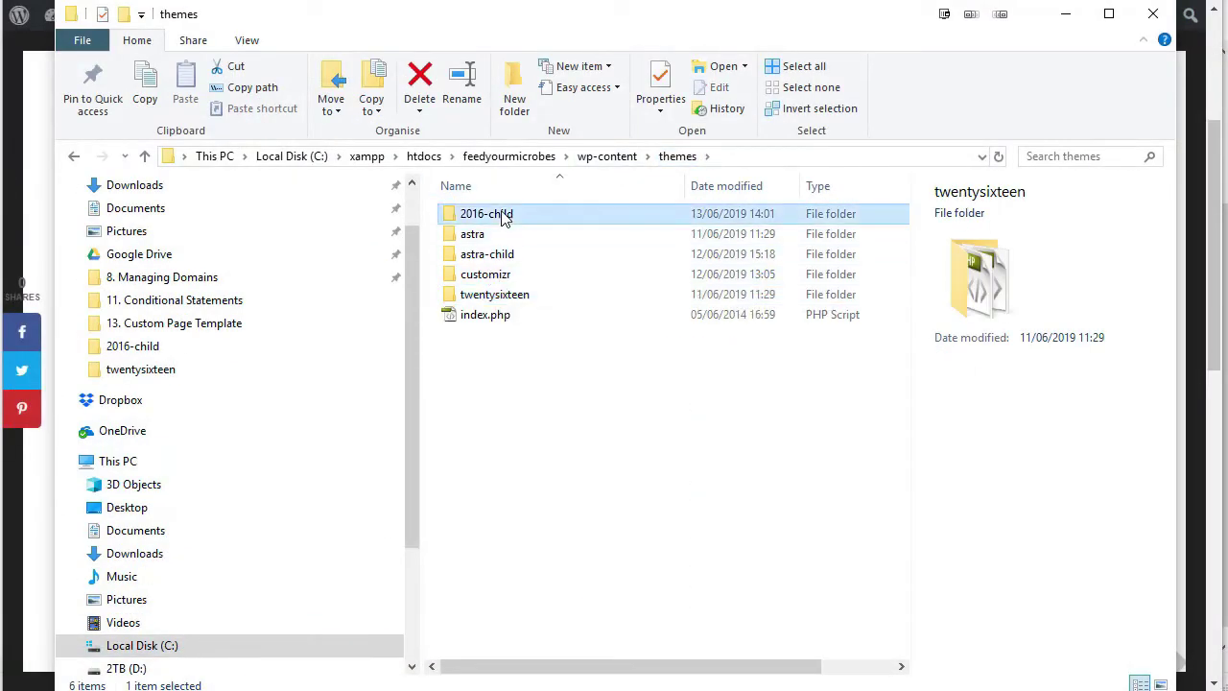
double_click(491, 214)
click(471, 276)
right_click(470, 276)
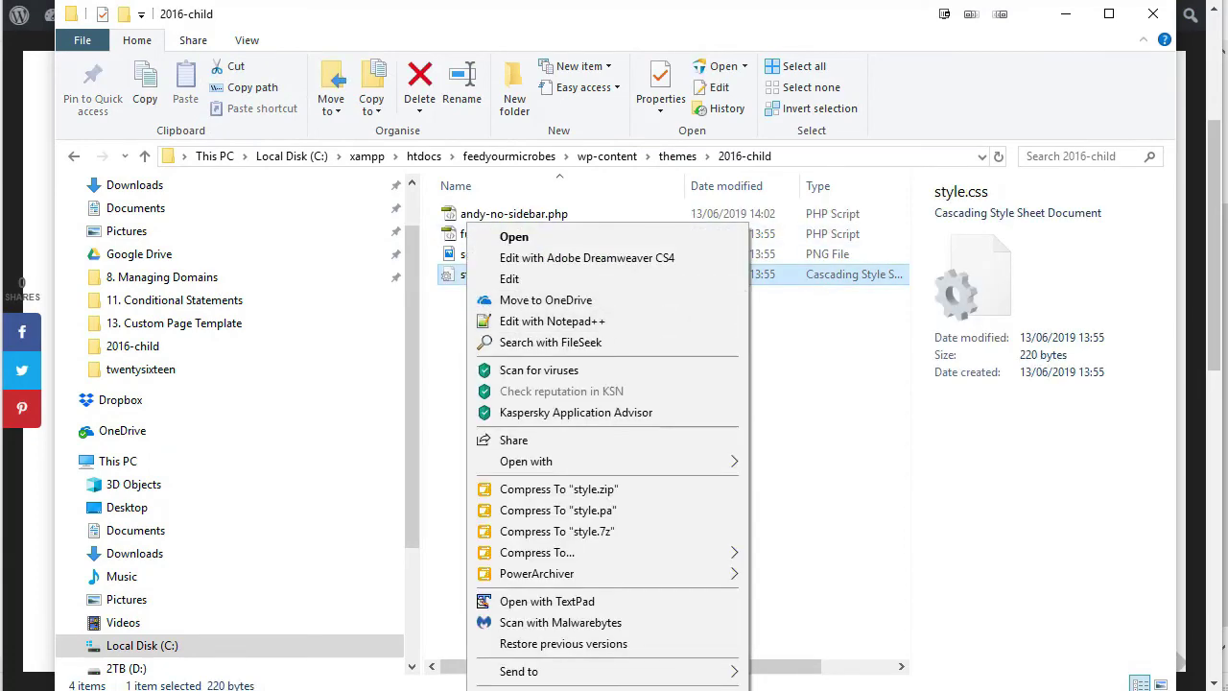
click(564, 280)
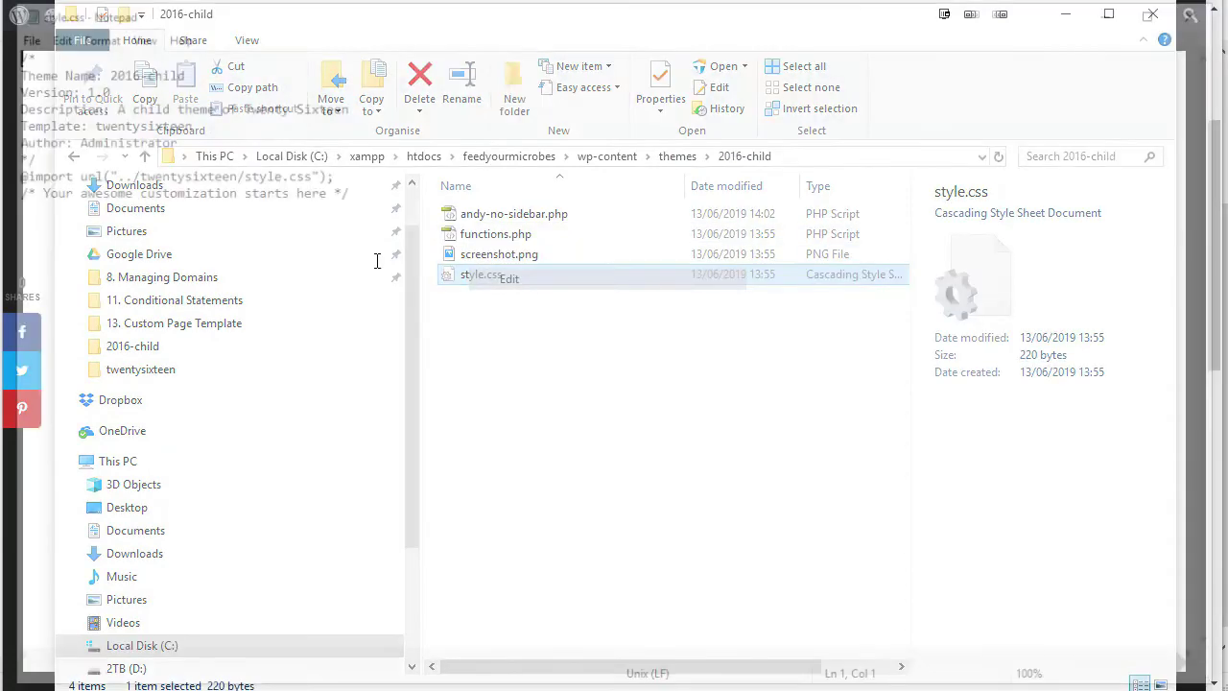
Paste the copied .content-area rule below the customization comment in the child stylesheet and save the file.
key(Return)
key(Return)
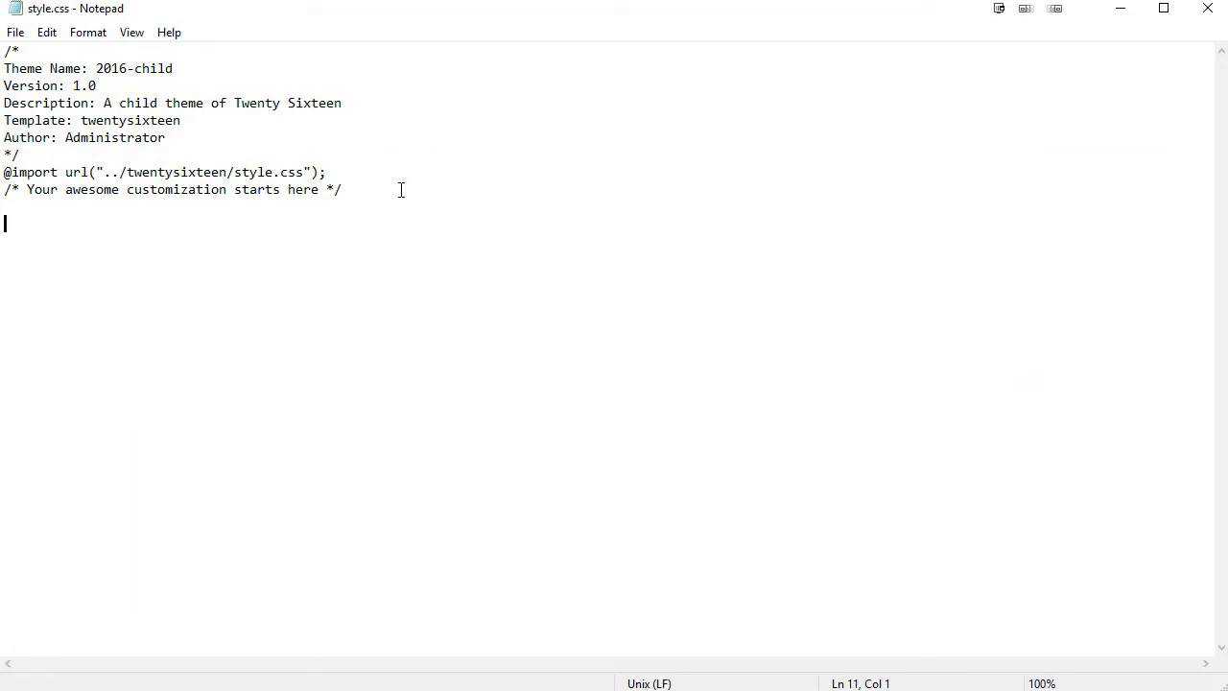
key(ctrl+v)
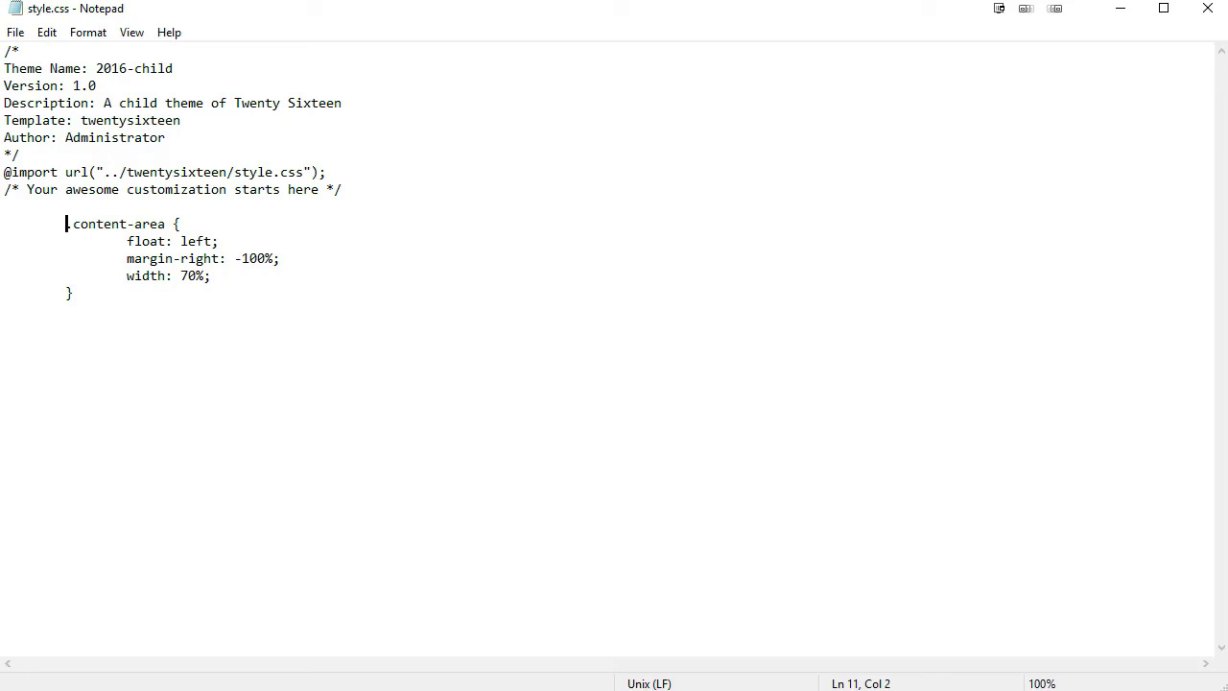
click(17, 33)
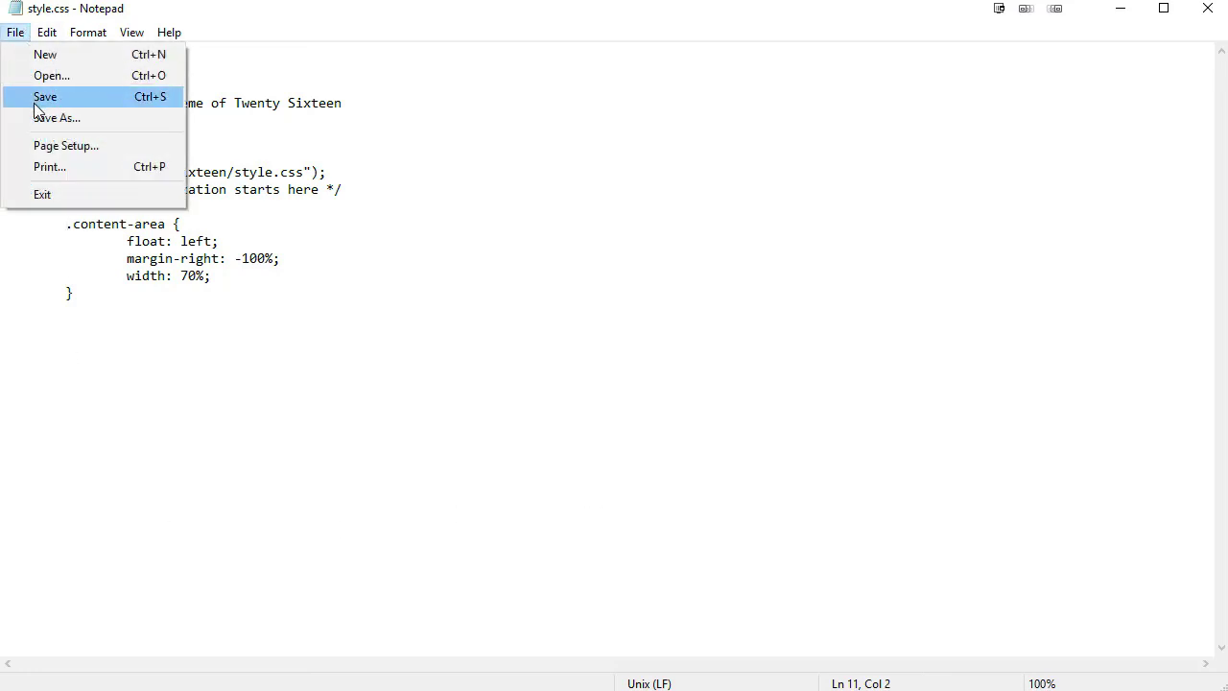
click(37, 95)
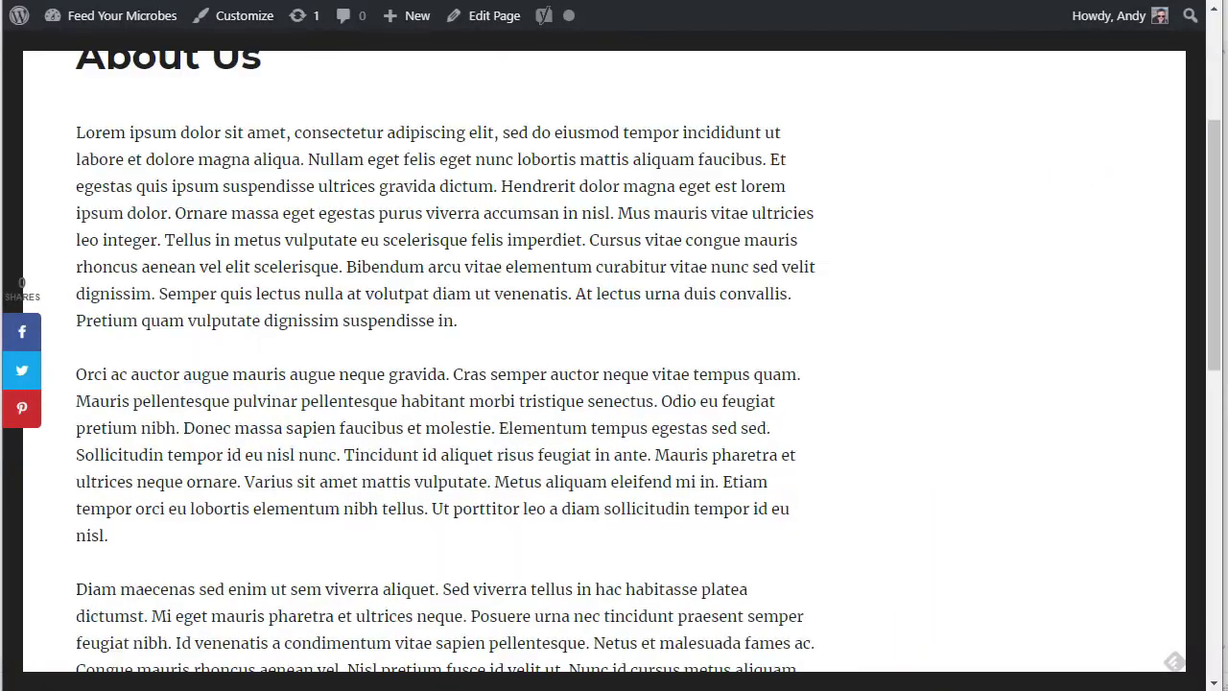
Reload the live About Us and Contact pages to check their content width, and return to the 2016-child folder.
key(F5)
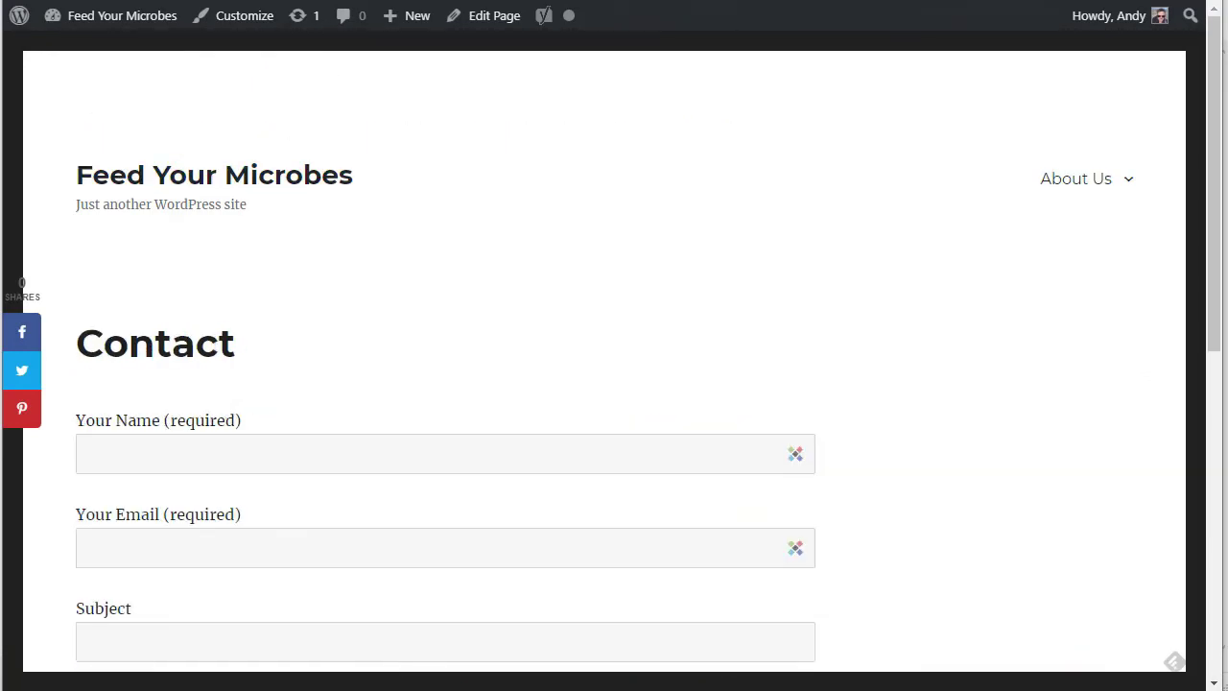
key(F5)
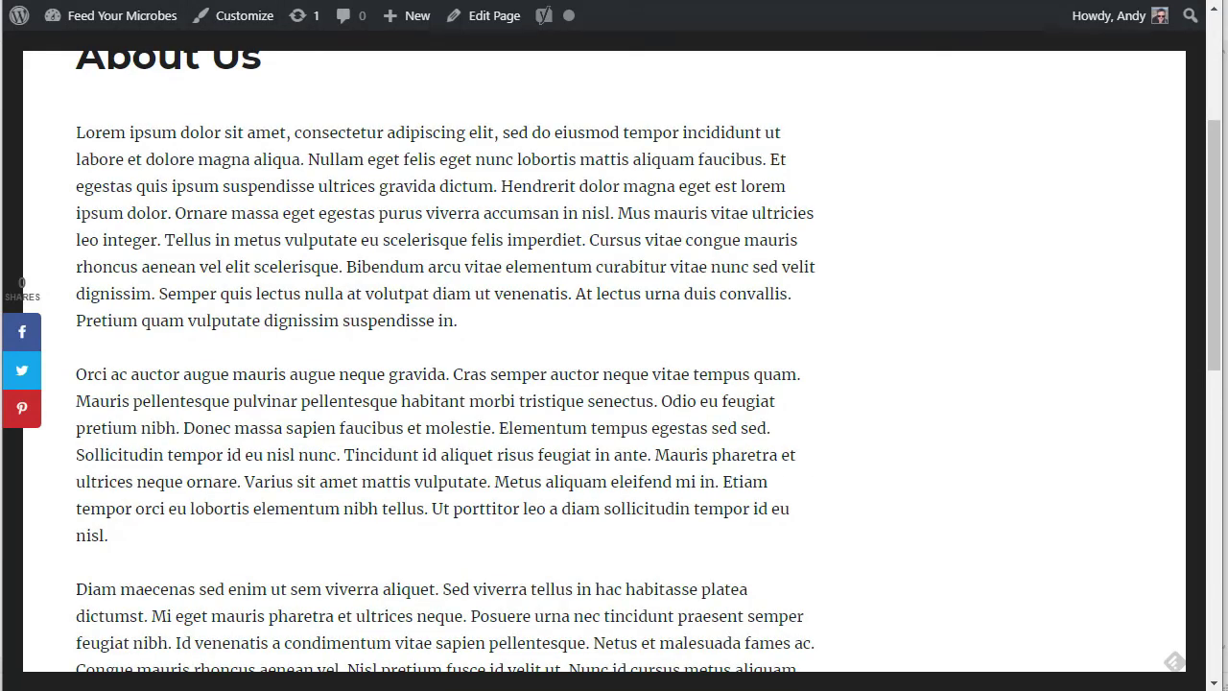
key(alt+Tab)
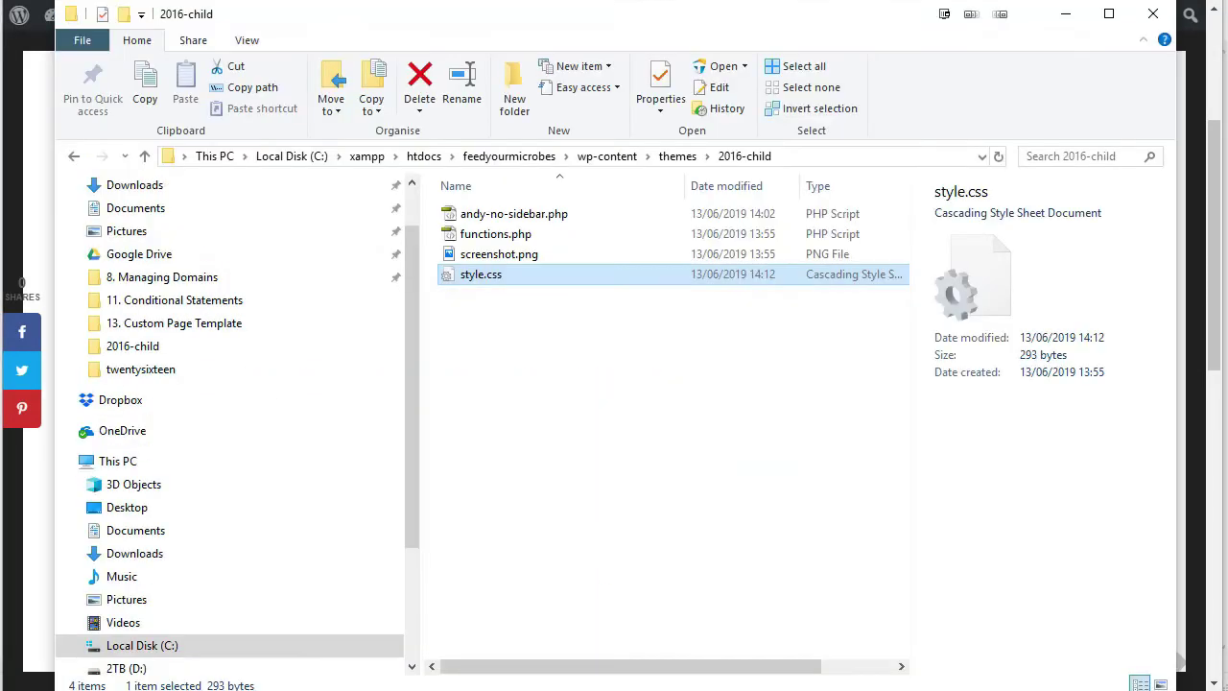
Reopen the child theme's style.css, set the .content-area width to 100%, and save the file.
click(524, 219)
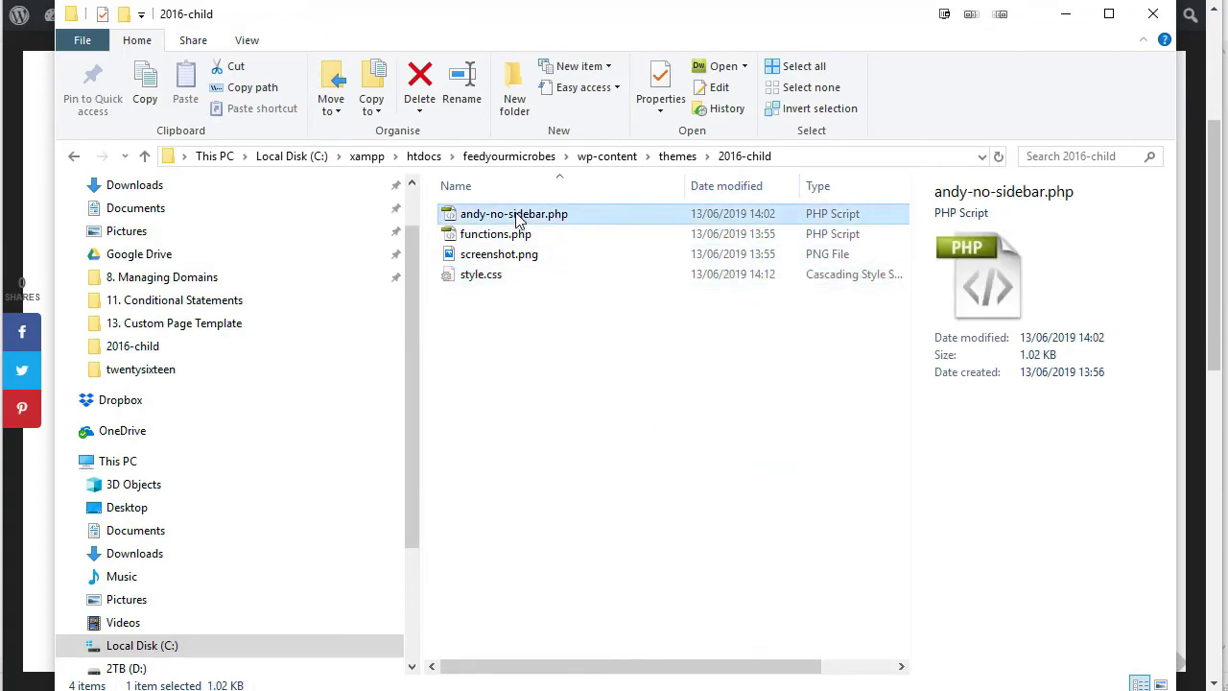
right_click(485, 277)
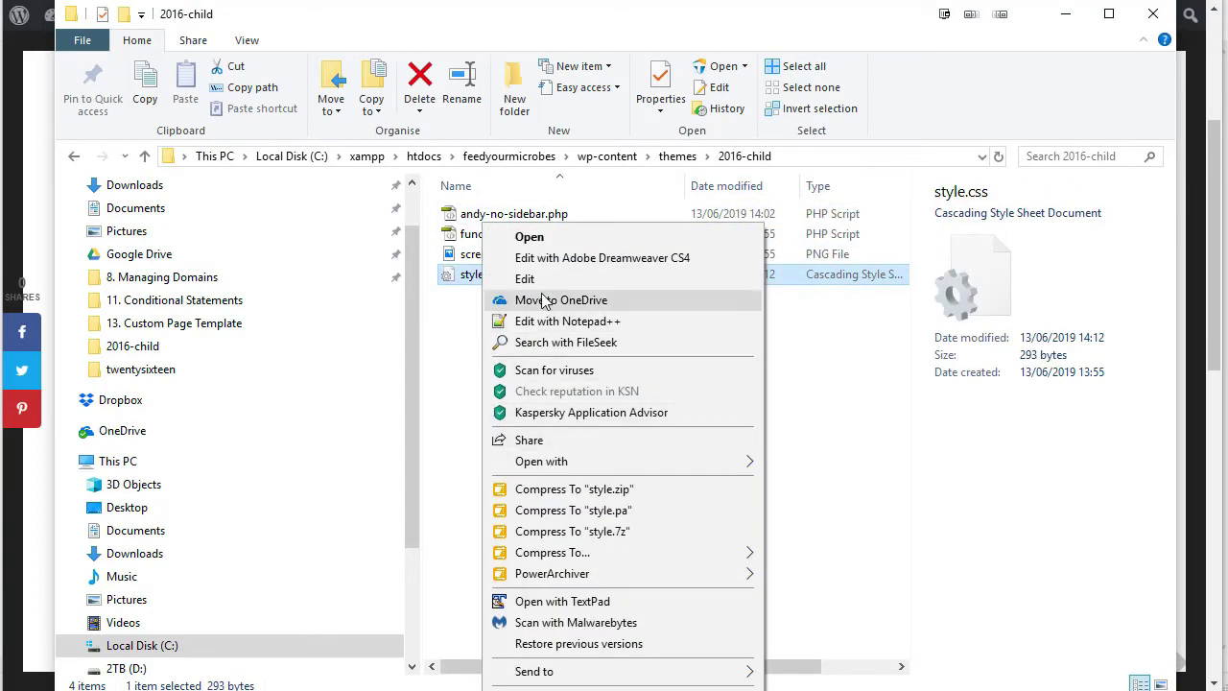
click(525, 280)
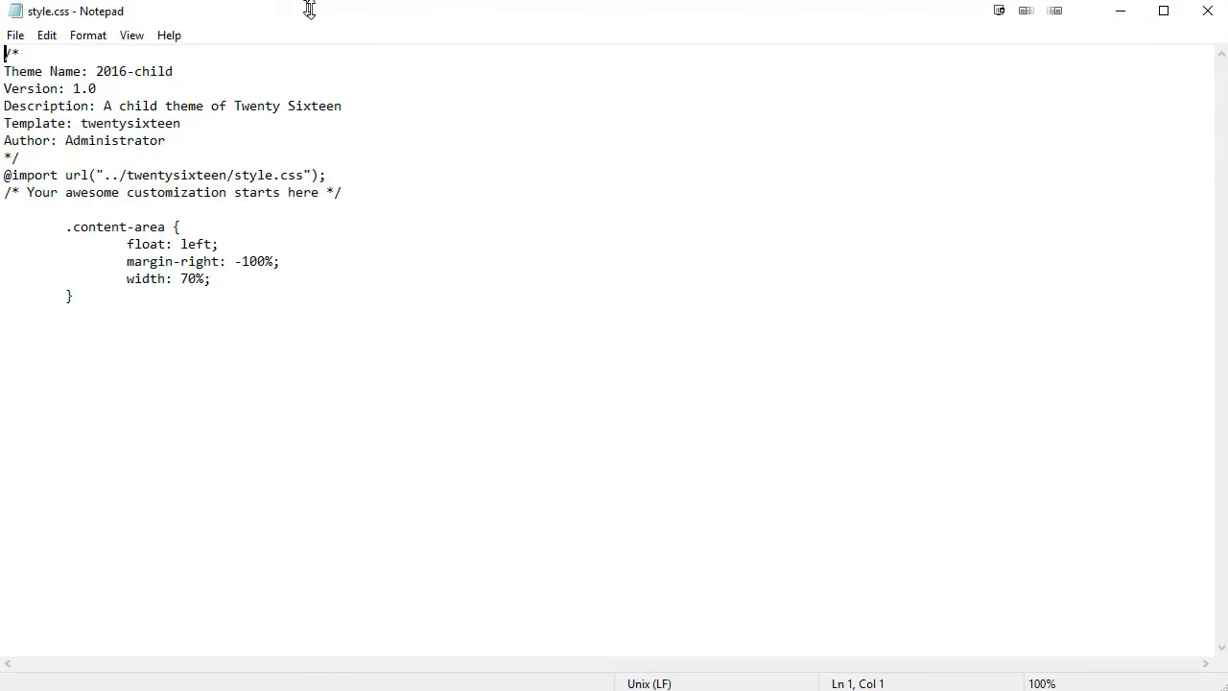
double_click(310, 9)
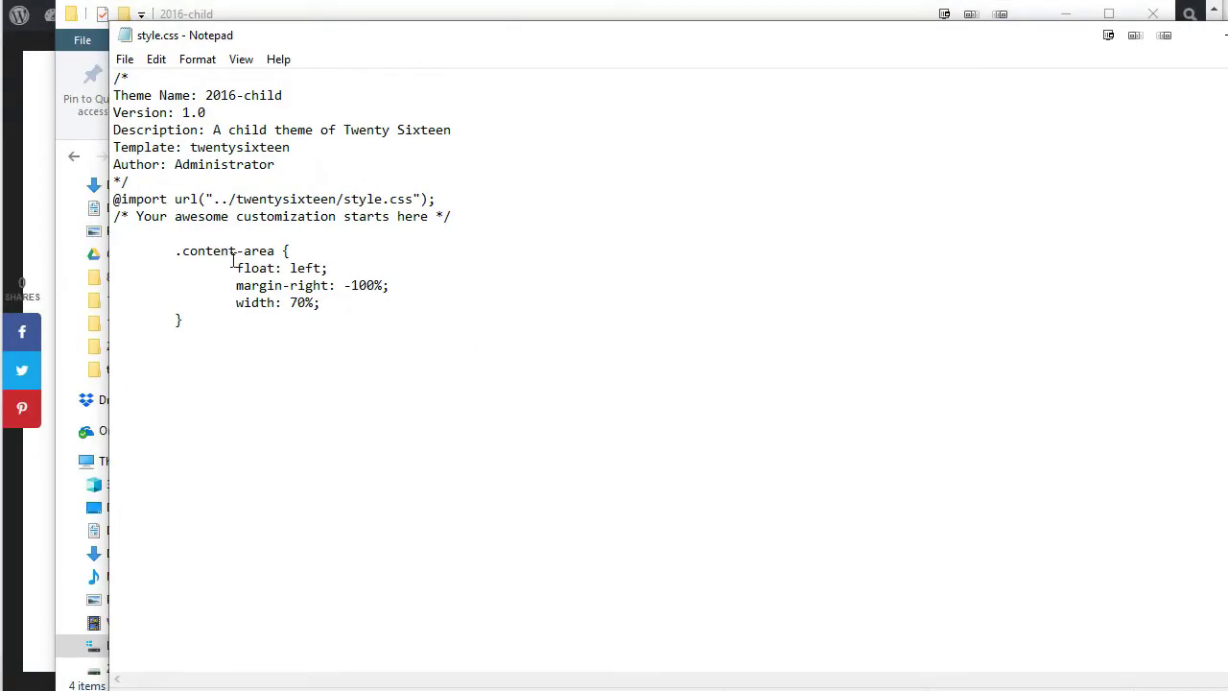
drag(290, 302, 297, 303)
text(100)
click(125, 58)
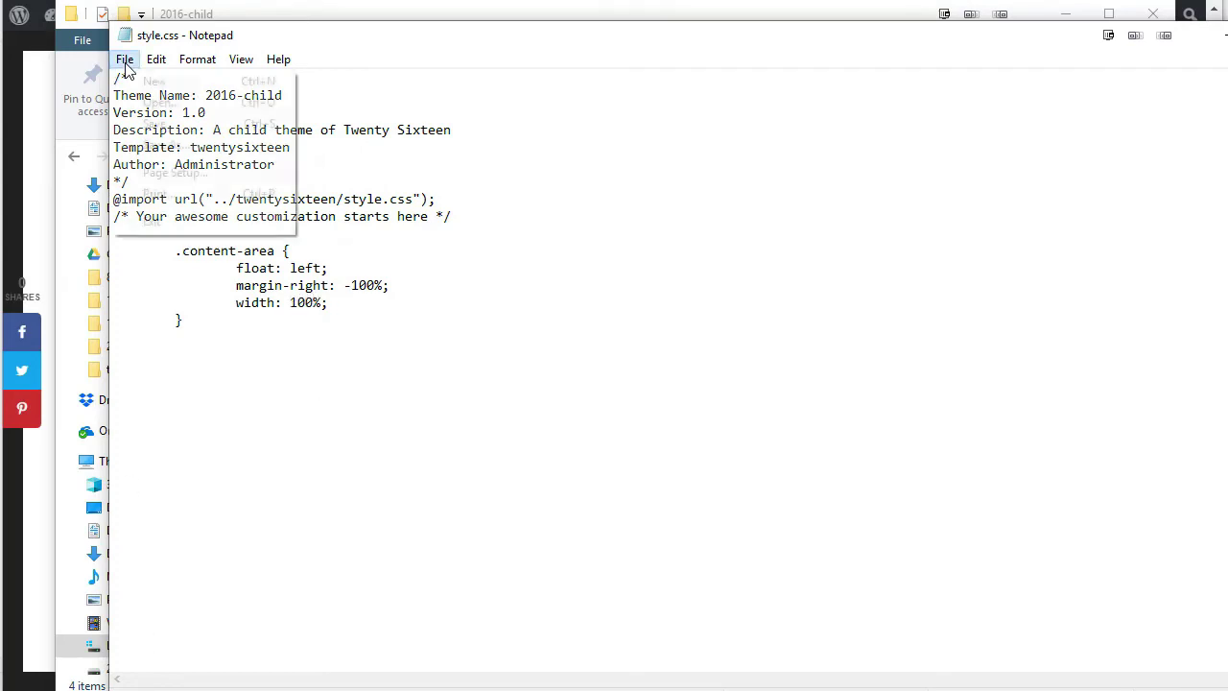
click(144, 125)
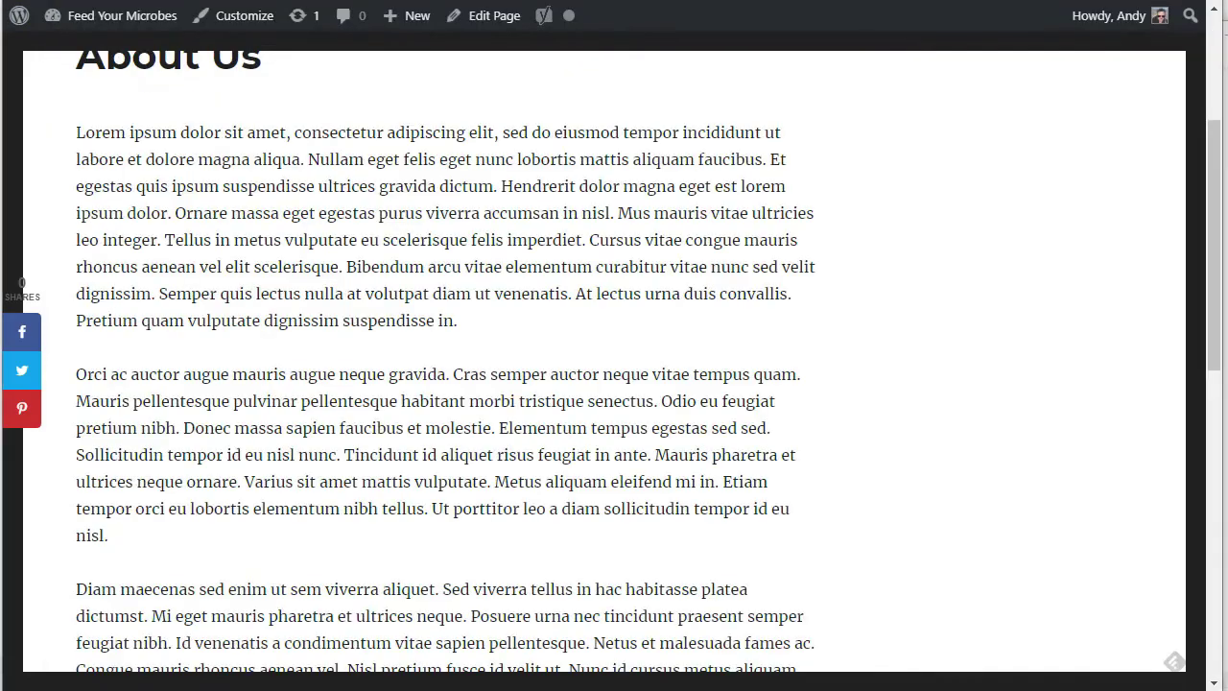
Check the content width on the reloaded About Us page and how the home page's post text sits against its sidebar.
key(F5)
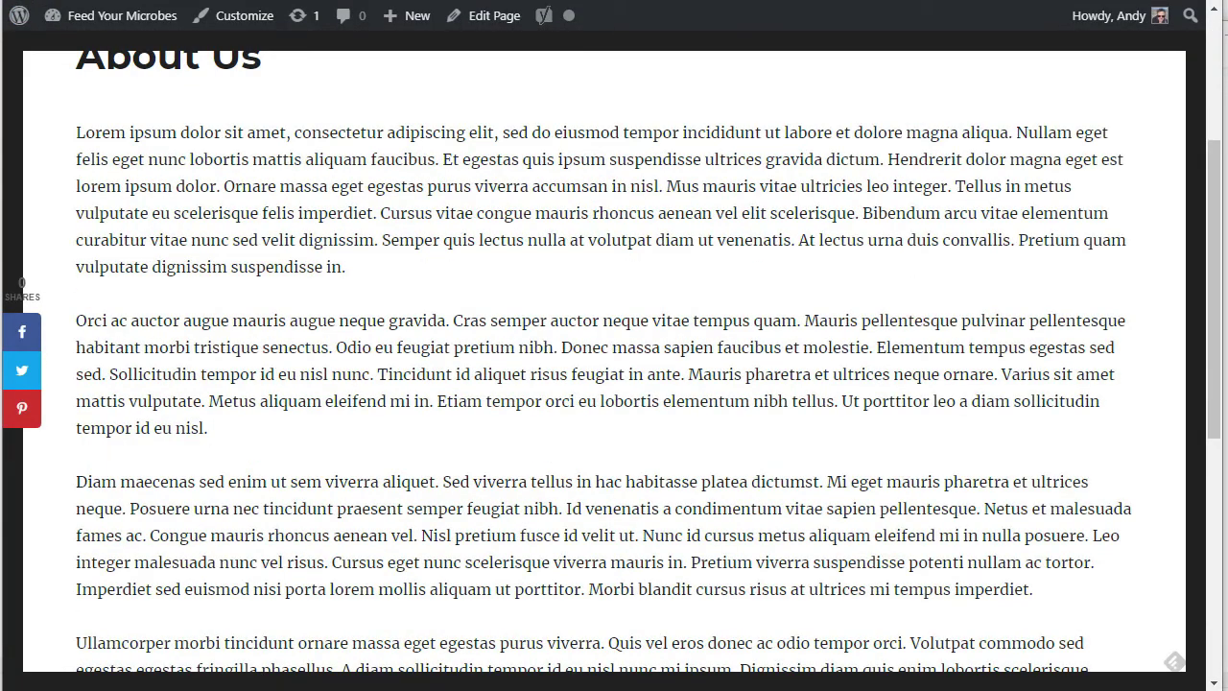
scroll(614, 383, up, 3)
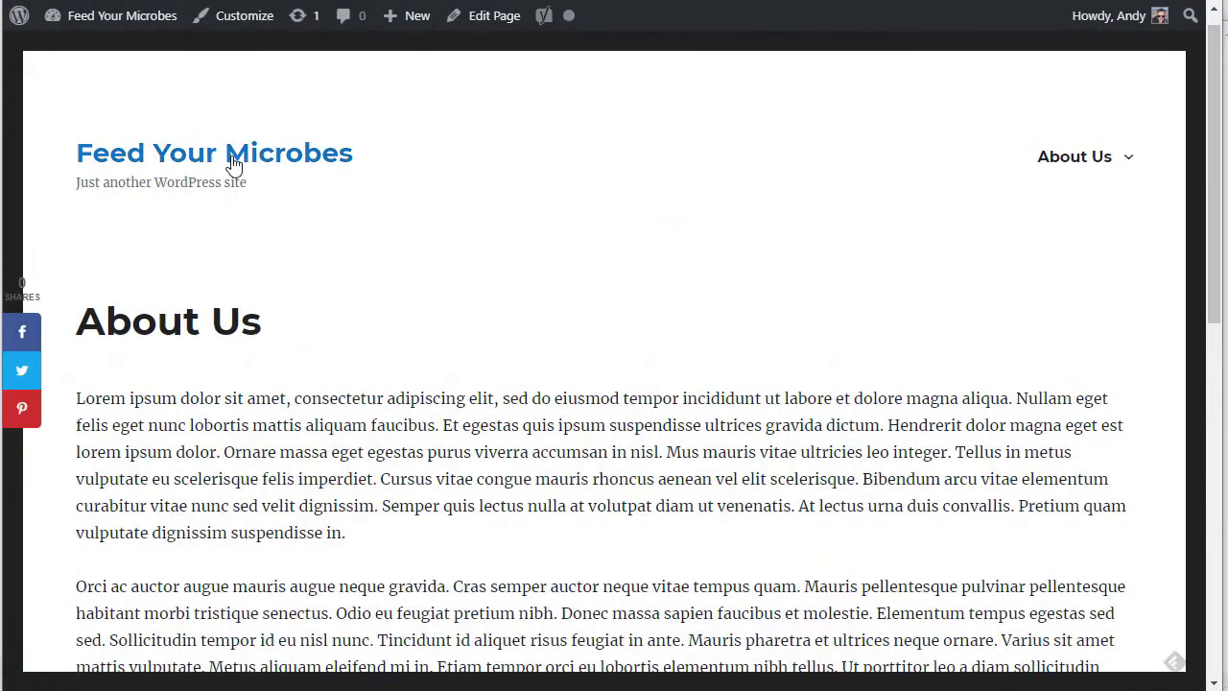
click(227, 156)
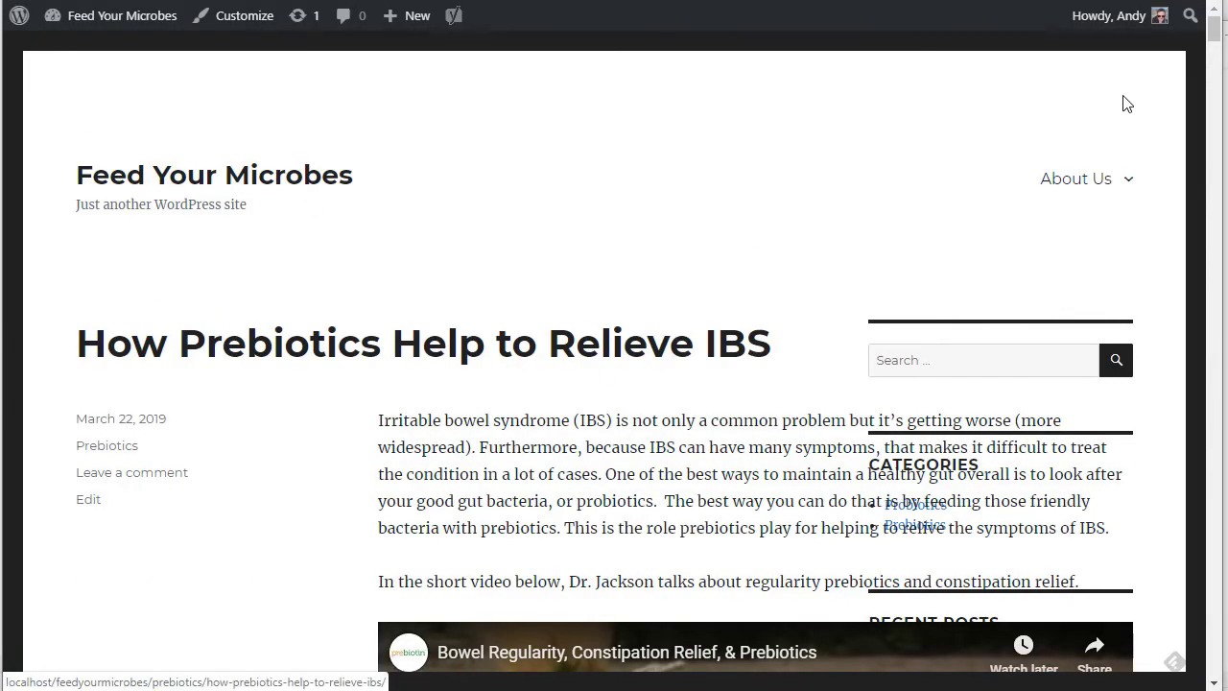
scroll(1128, 103, down, 6)
scroll(1117, 104, up, 4)
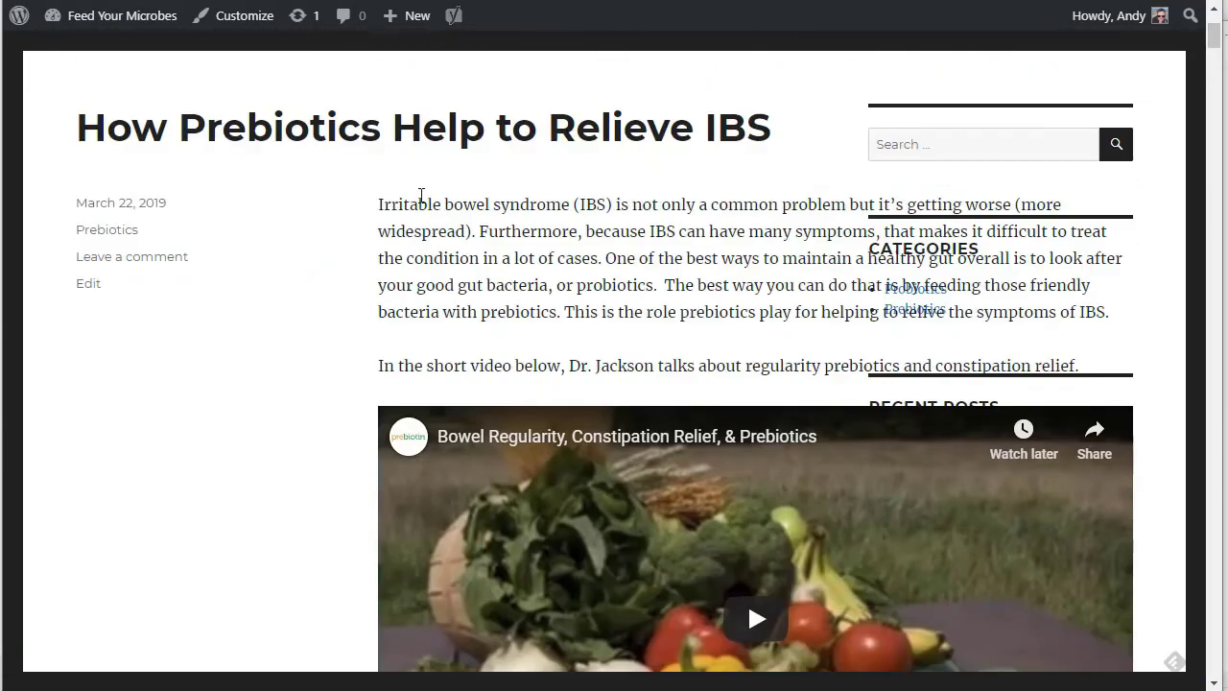
drag(1089, 398, 414, 258)
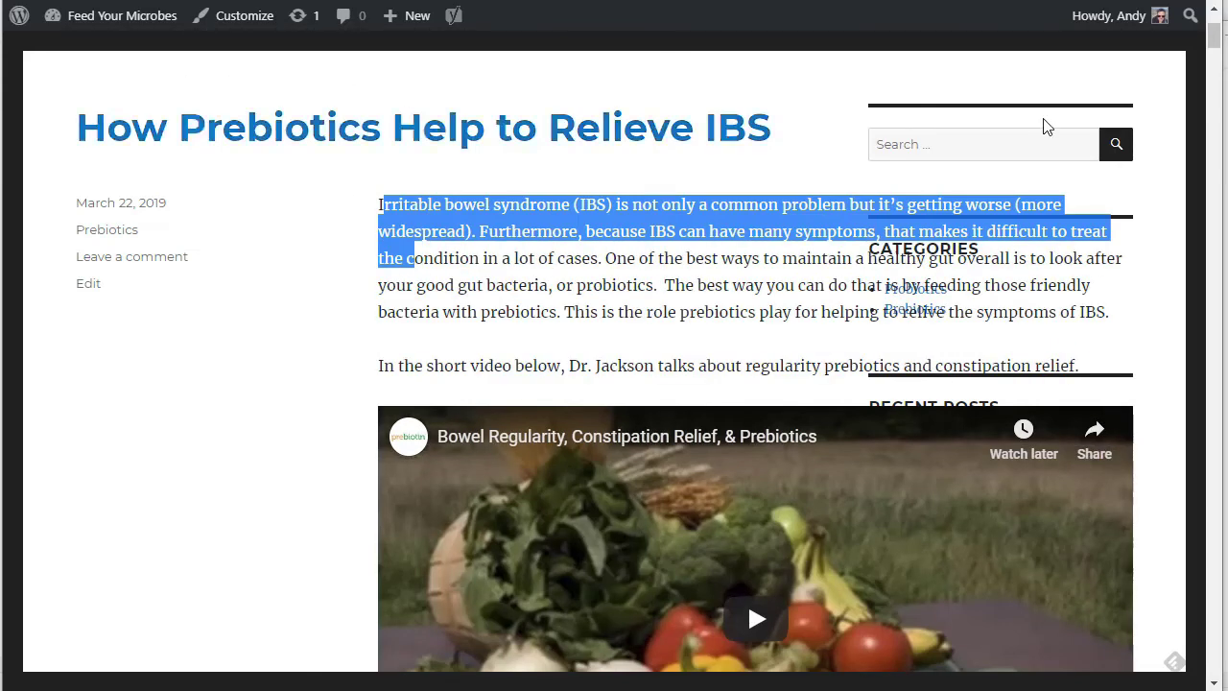
scroll(1042, 211, up, 3)
click(1075, 188)
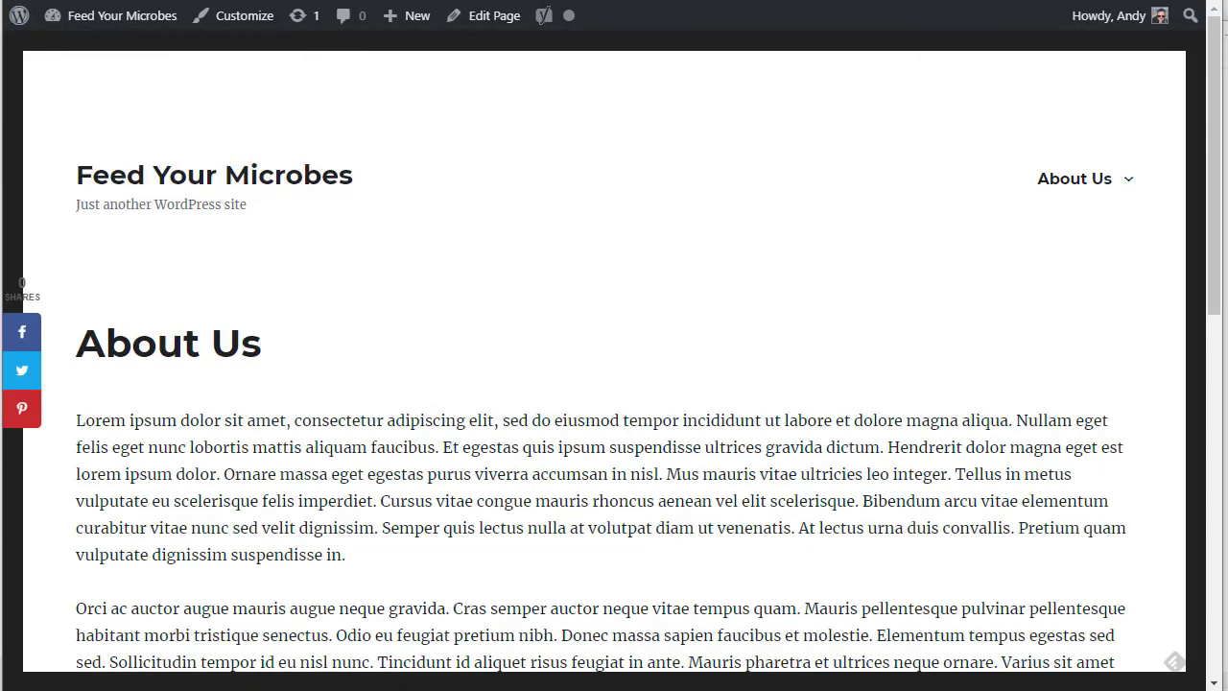
Edit andy-no-sidebar.php in the child theme so the primary div's class is content-area-100, and save the file.
key(alt+Tab)
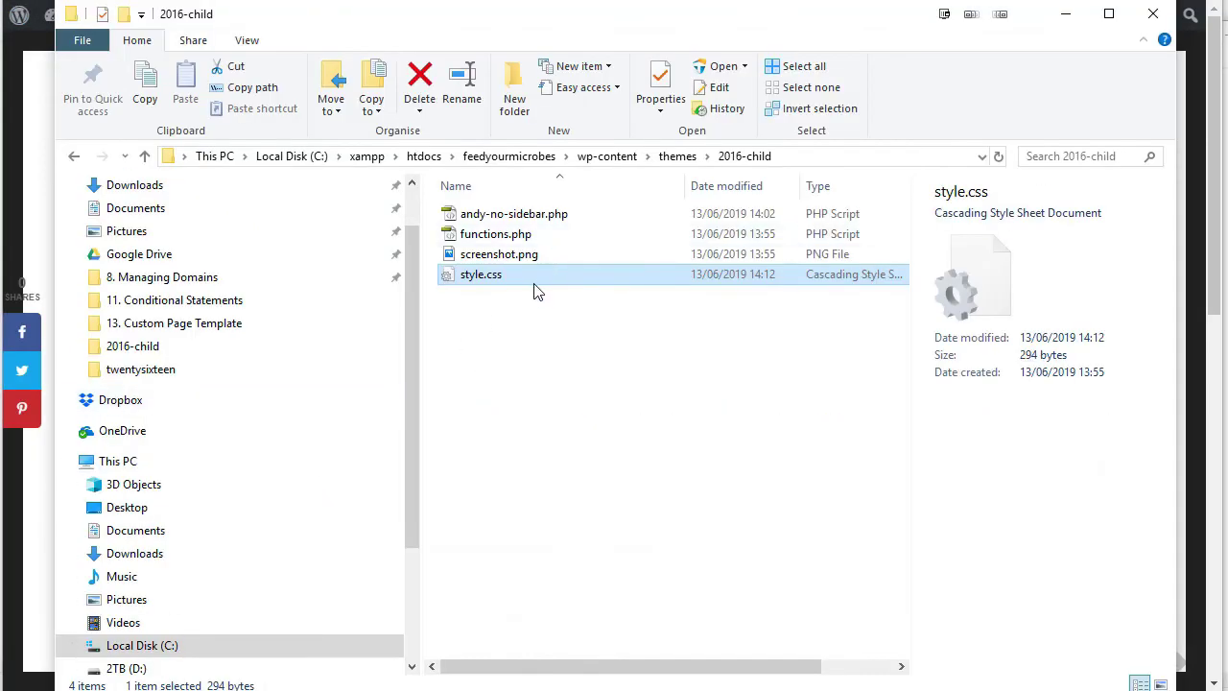
right_click(520, 211)
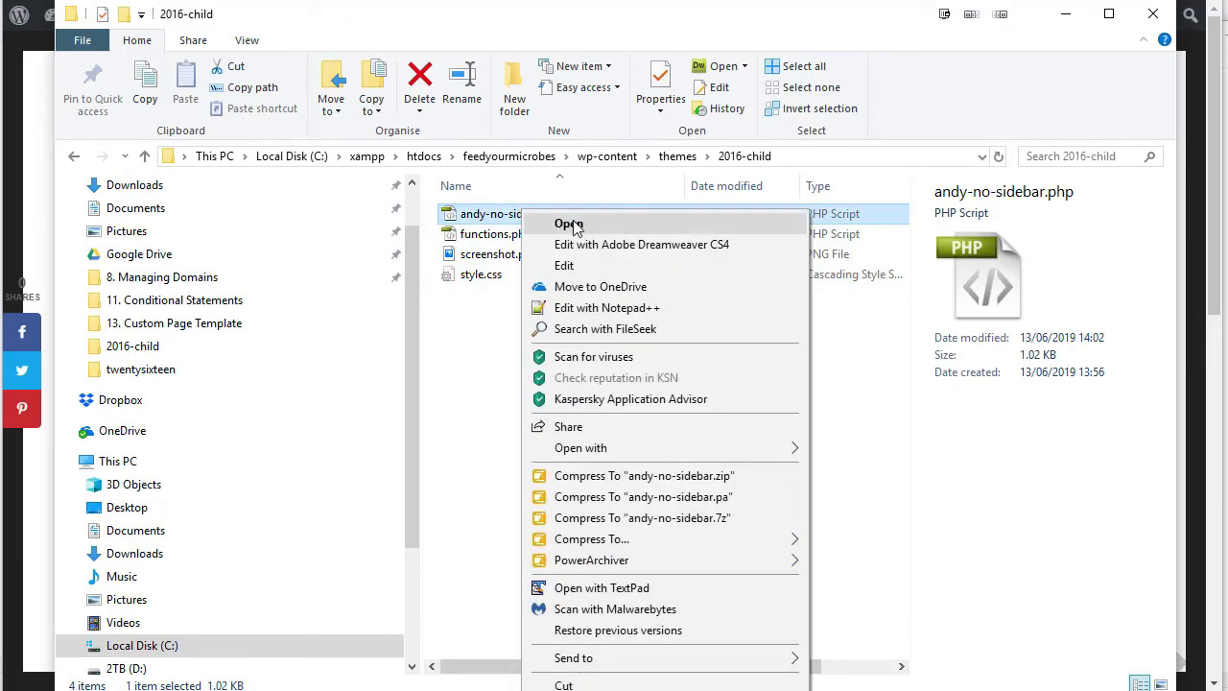
click(566, 265)
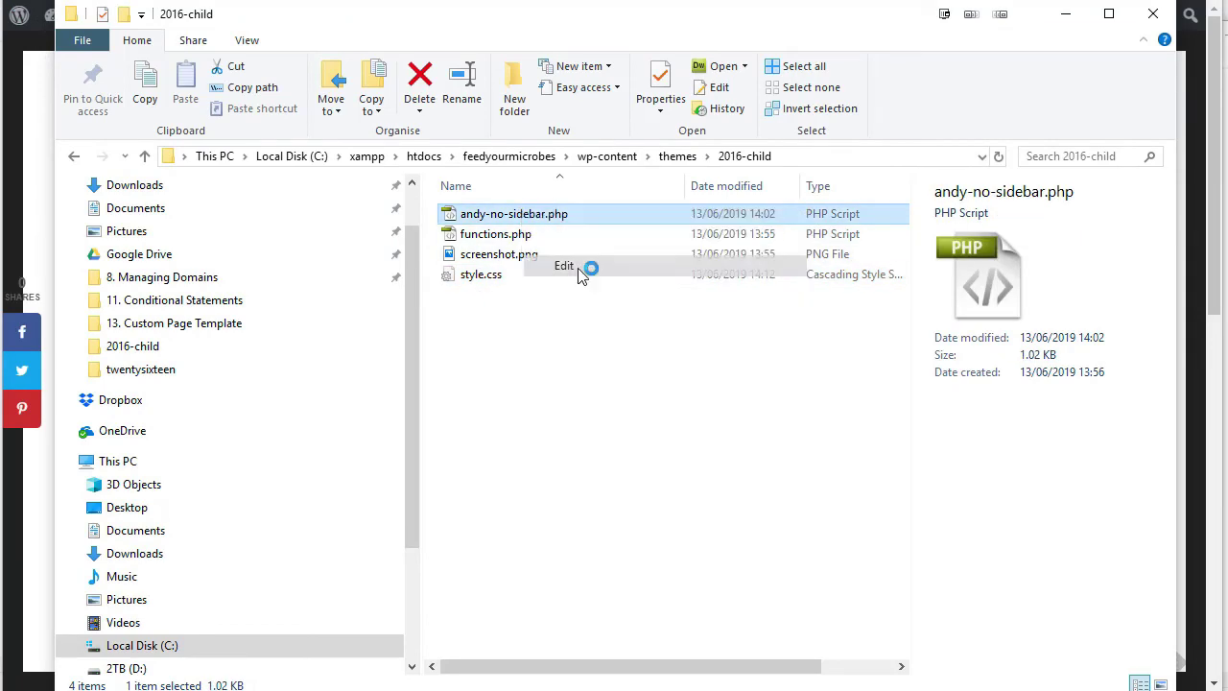
scroll(532, 367, down, 1)
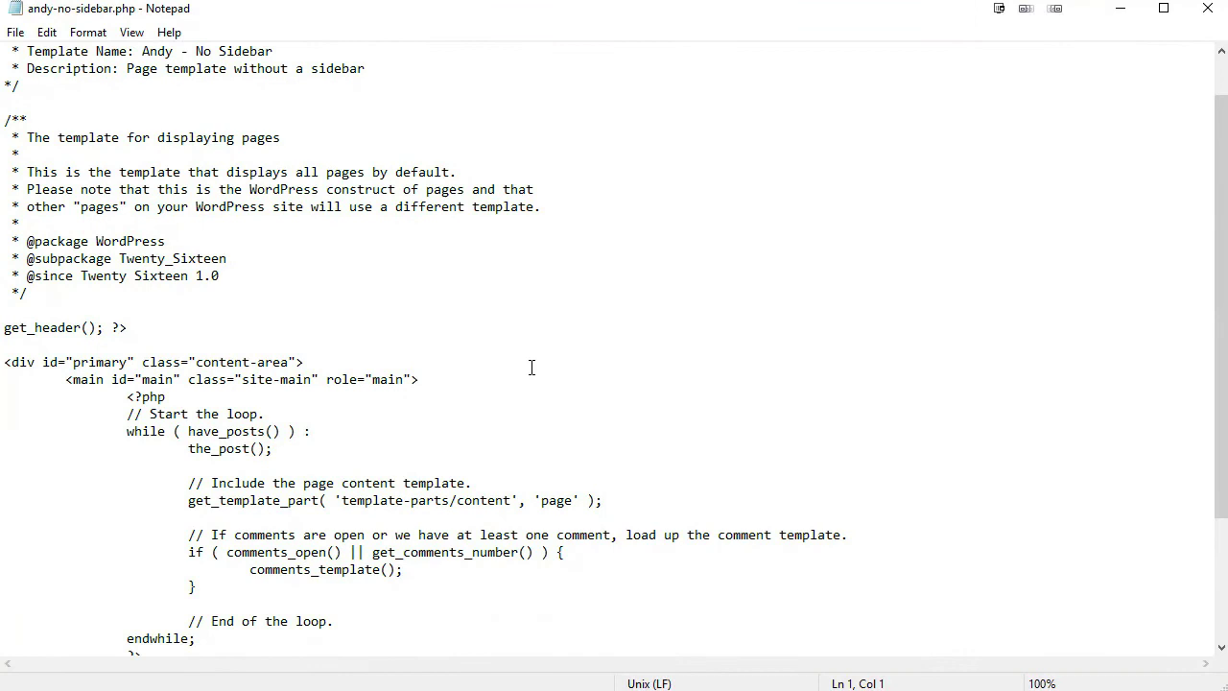
click(195, 362)
click(289, 362)
text(-100)
click(16, 31)
click(44, 96)
Rename the .content-area selector to .content-area-100 in the child theme's style.css and save the file.
key(alt+Tab)
click(466, 274)
right_click(466, 275)
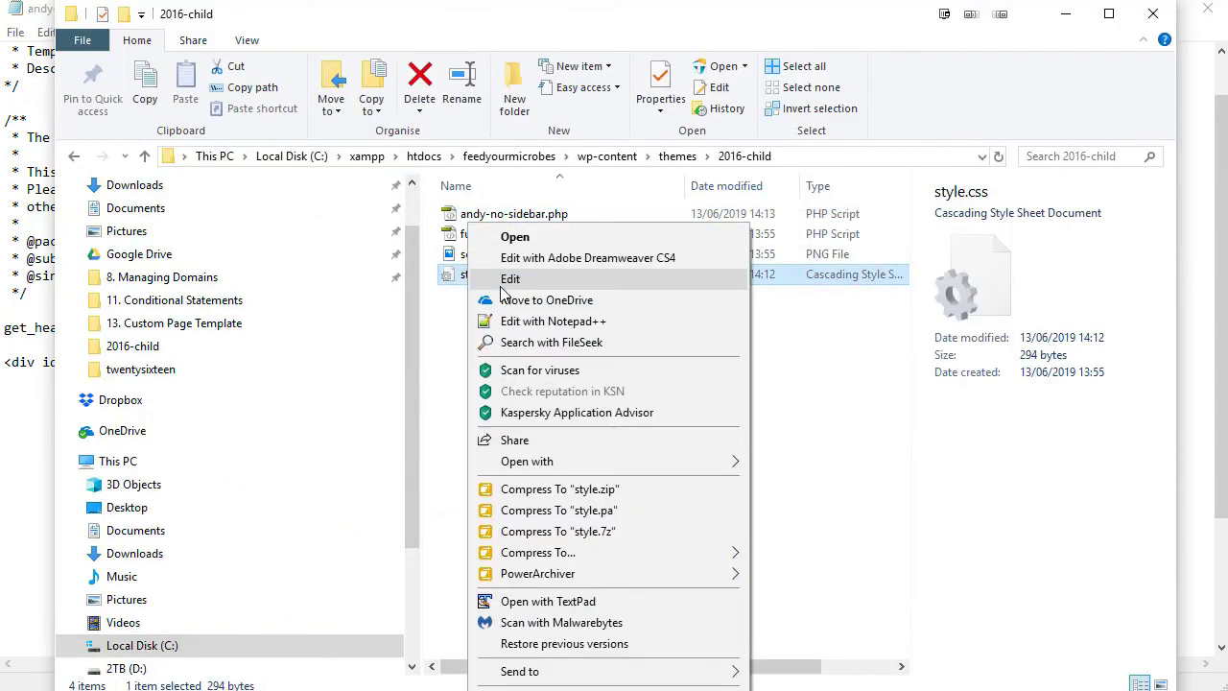
click(505, 281)
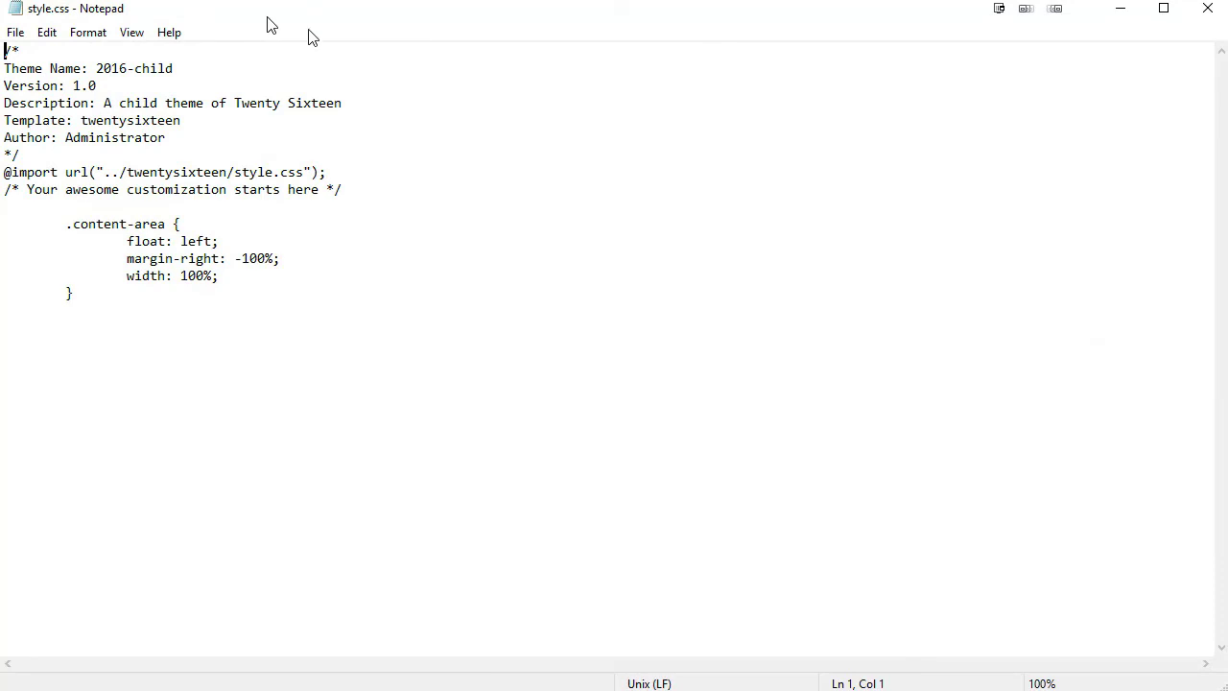
double_click(269, 17)
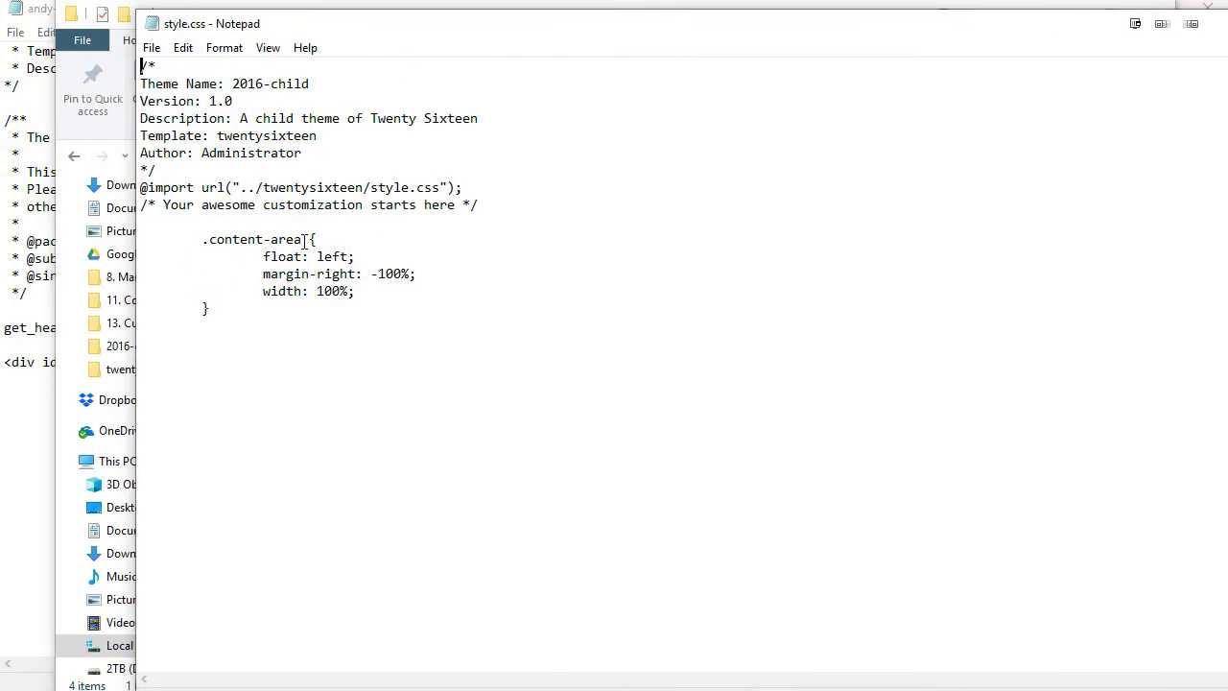
text(-100)
click(151, 47)
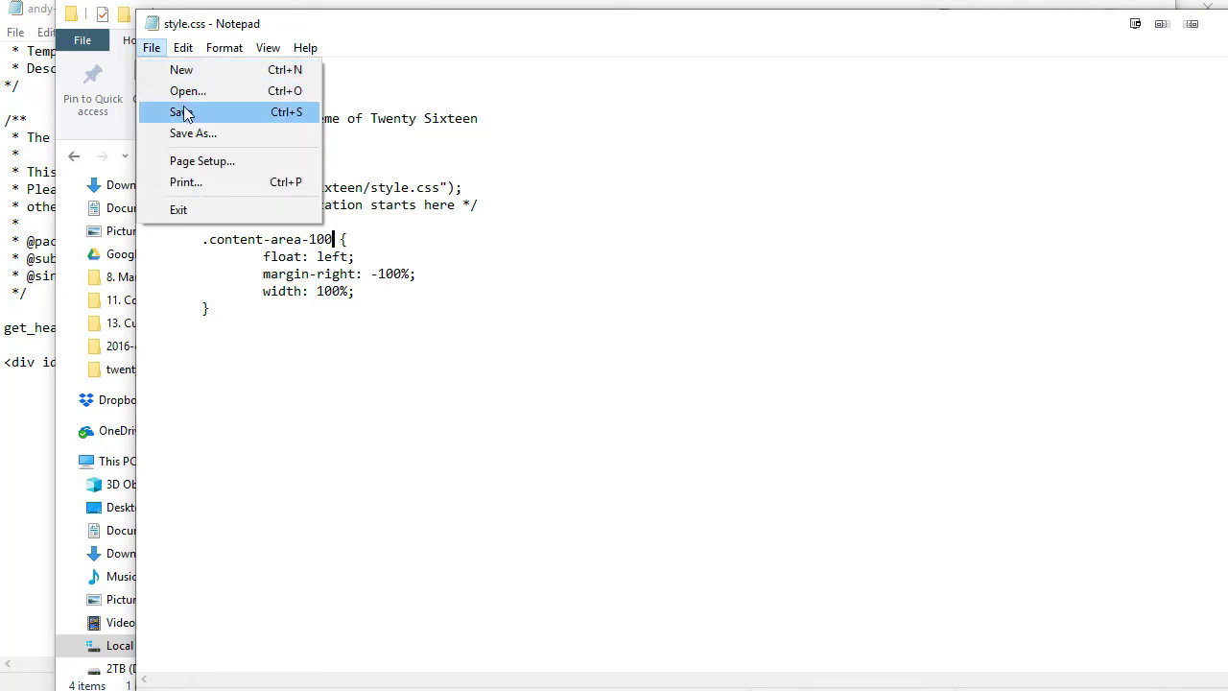
click(184, 111)
drag(431, 33, 982, 175)
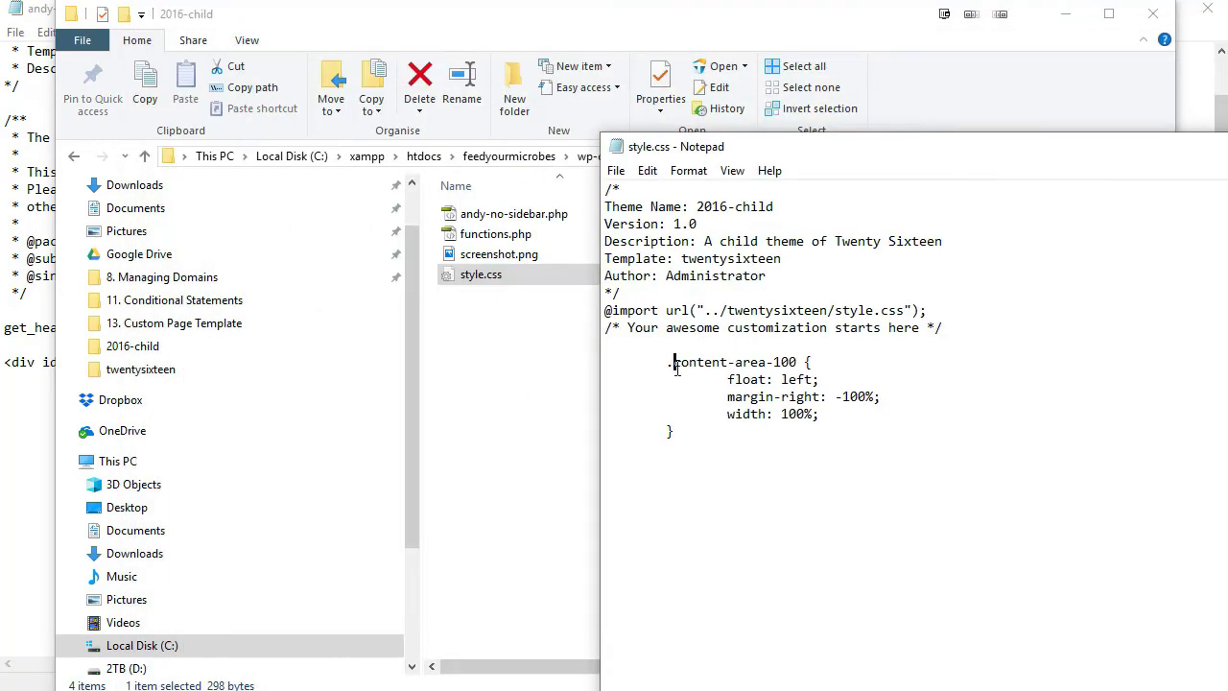
drag(674, 362, 807, 363)
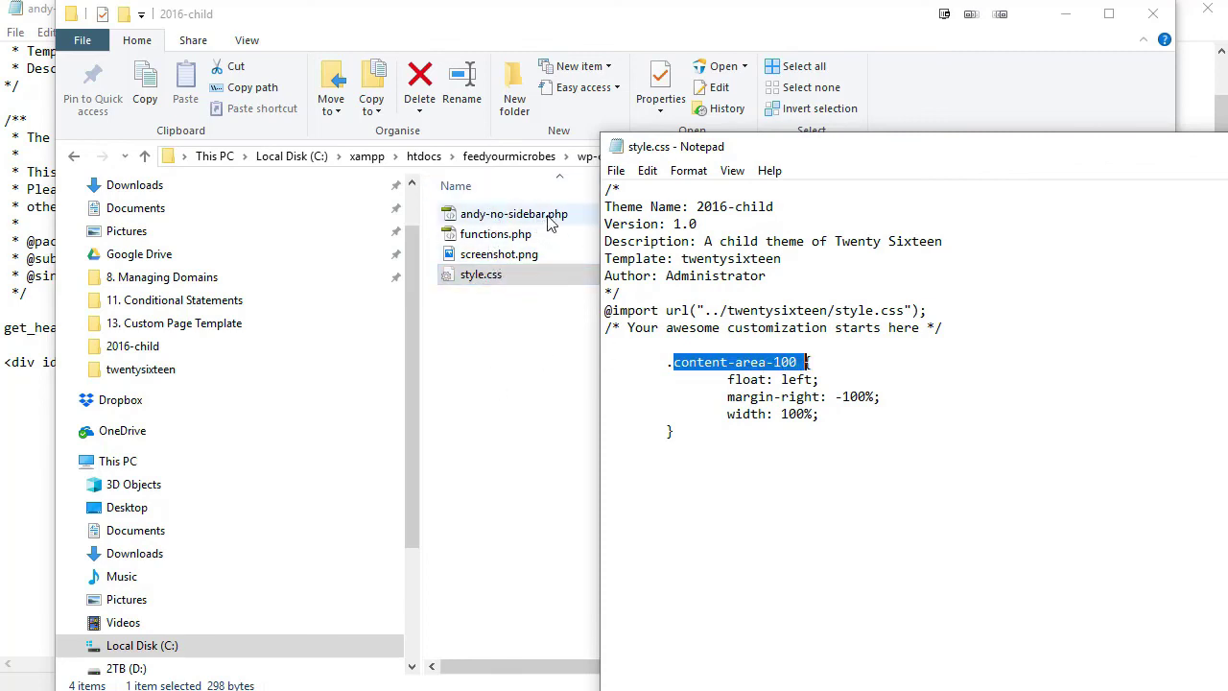
click(616, 169)
click(645, 235)
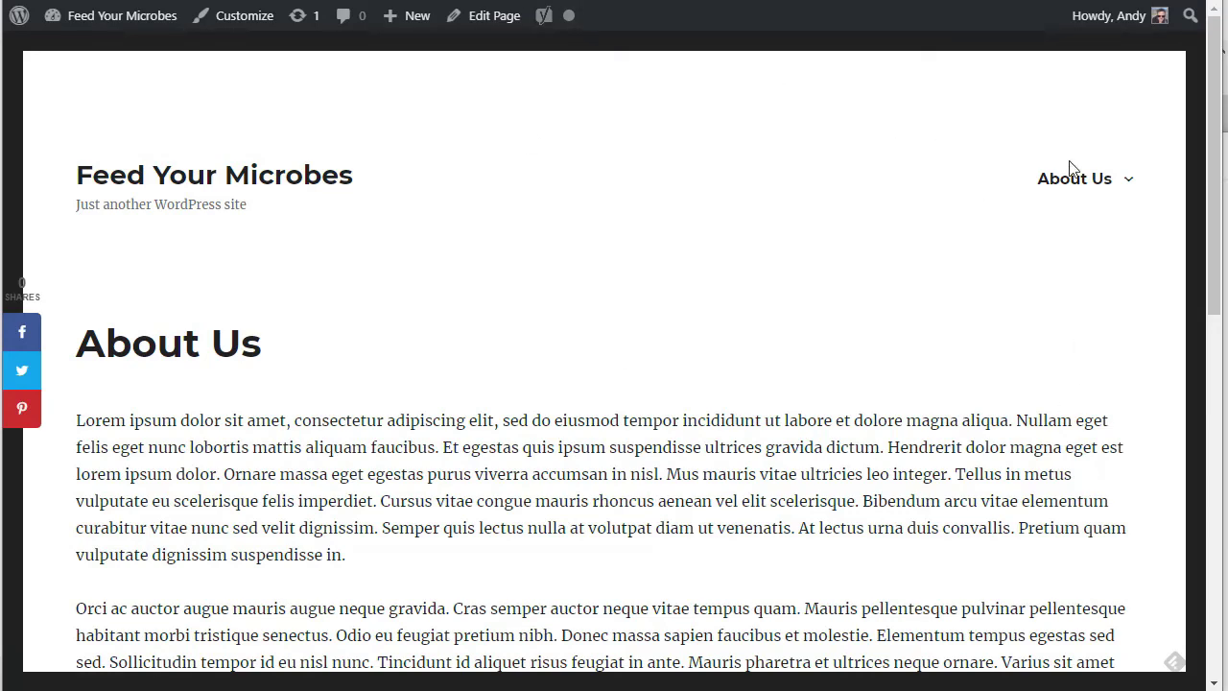
Check the content width and sidebar on the live About Us subpages, including Contact, and on the home page.
mouse_move(1074, 178)
click(982, 265)
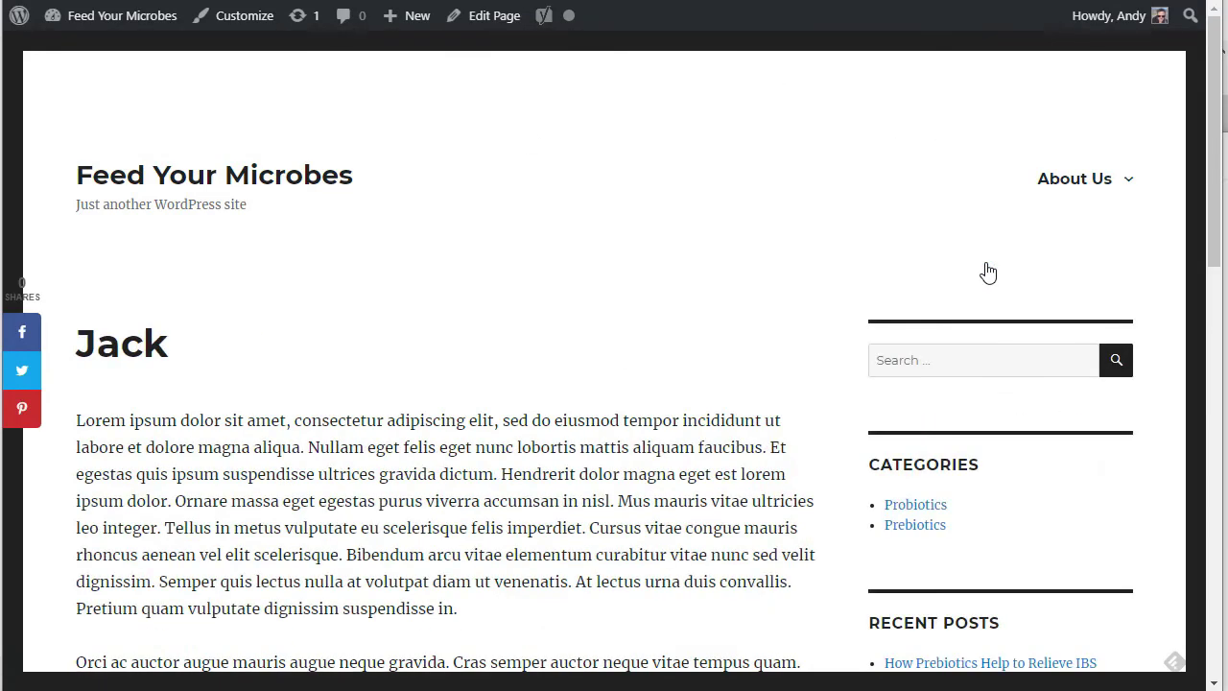
mouse_move(1055, 182)
mouse_move(1094, 187)
click(985, 309)
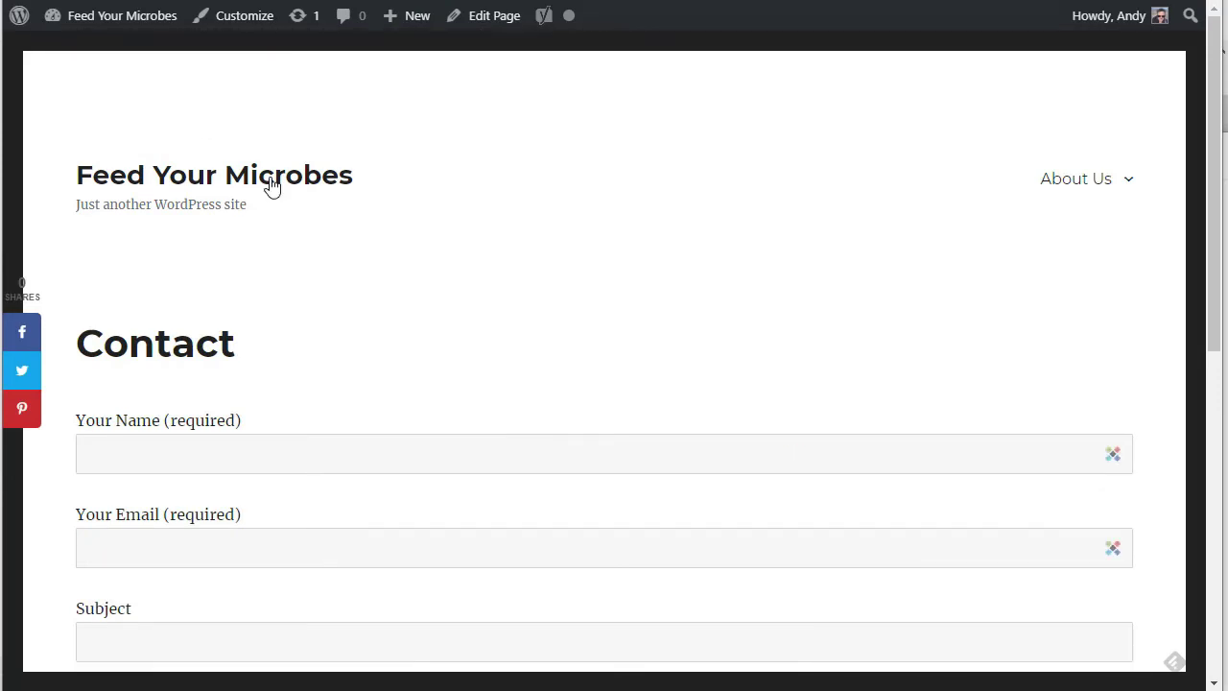
drag(272, 184, 426, 188)
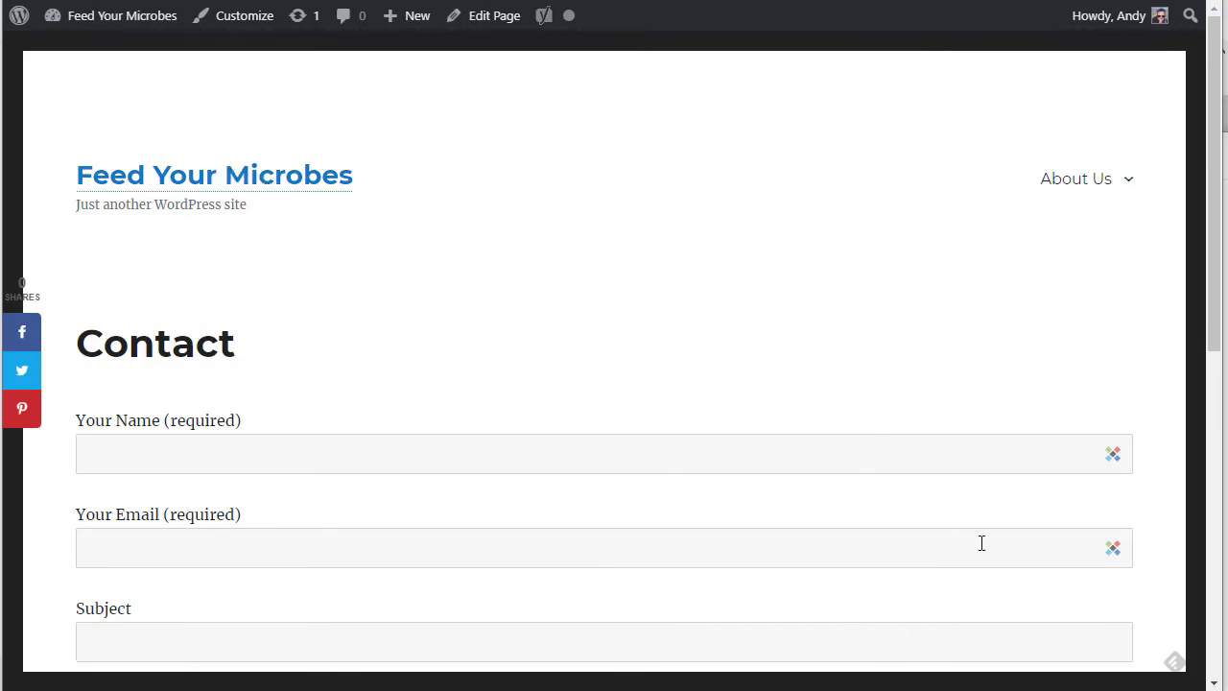
click(289, 183)
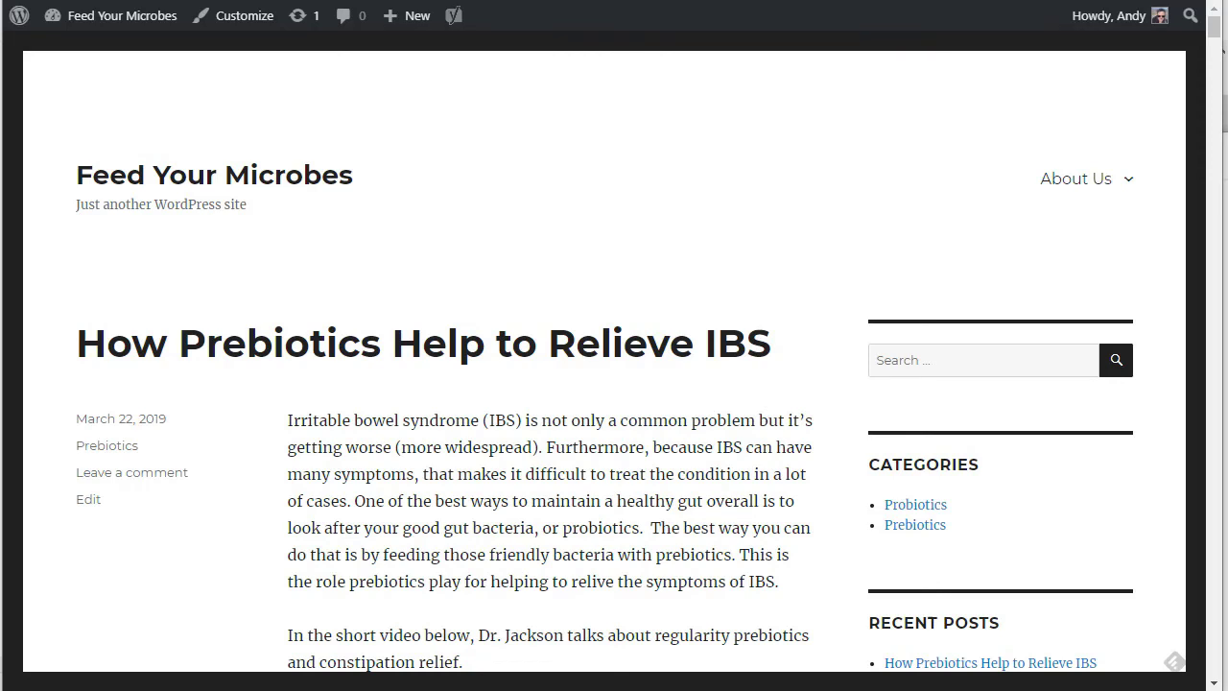
Consult the WordPress template hierarchy chart, and copy single.php from the twentysixteen theme folder into the 2016-child folder.
key(alt+Tab)
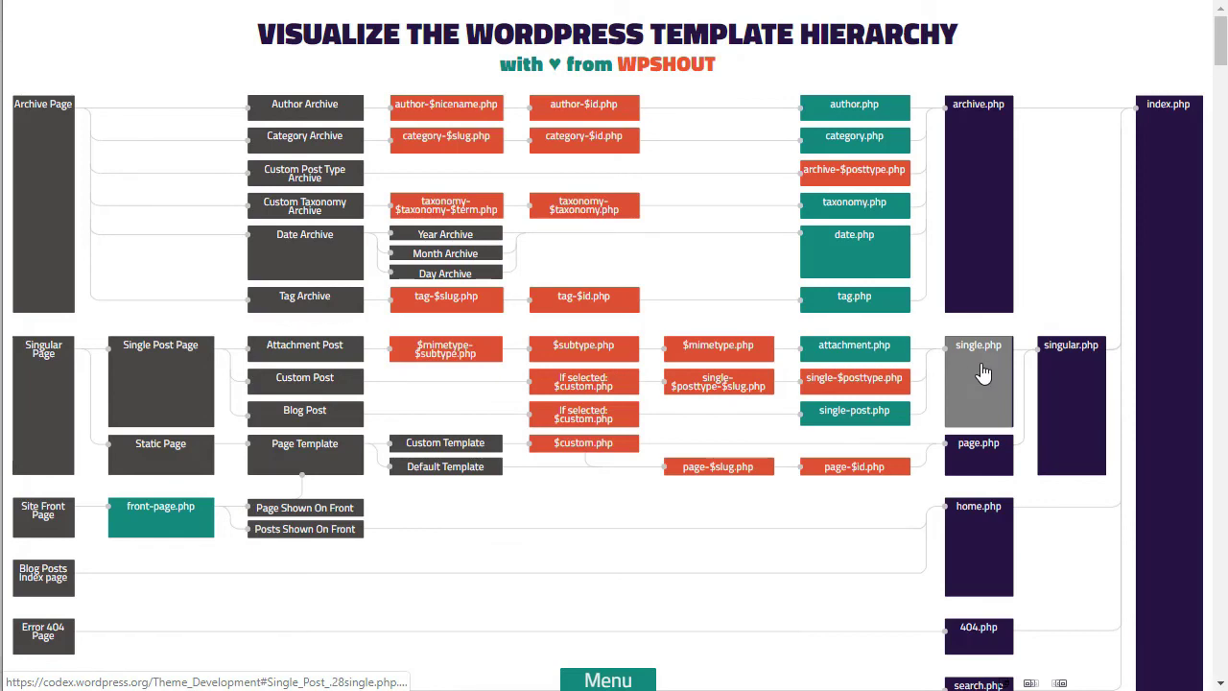
key(alt+Tab)
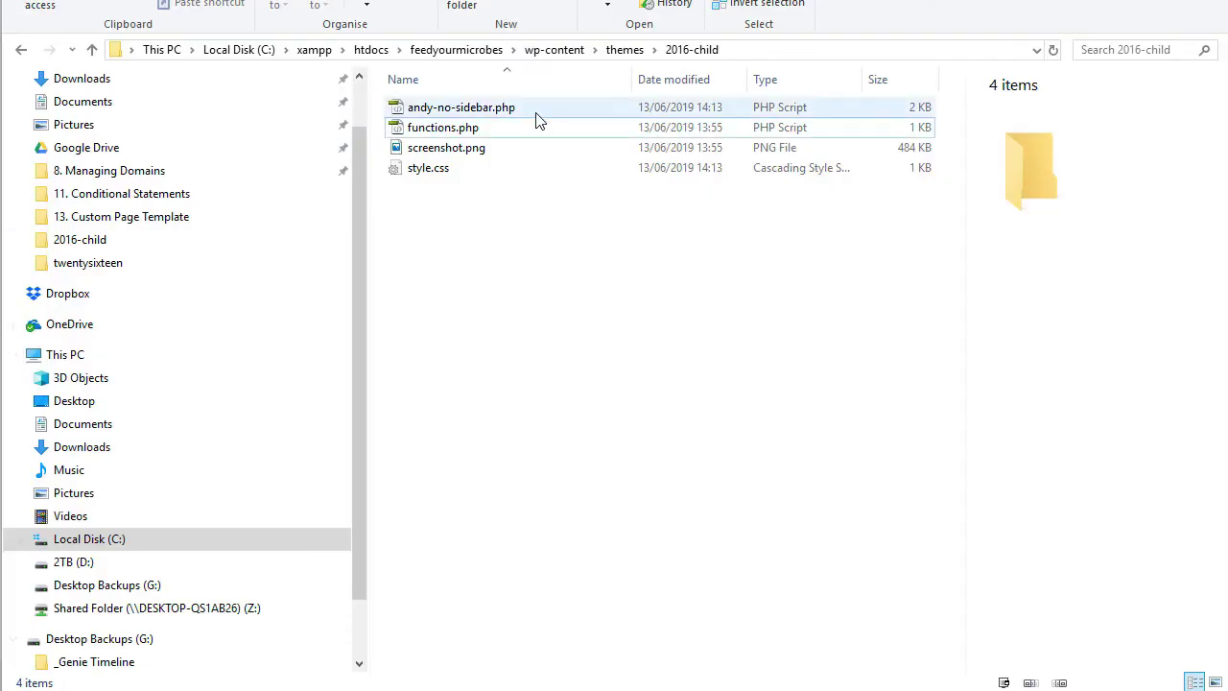
click(625, 49)
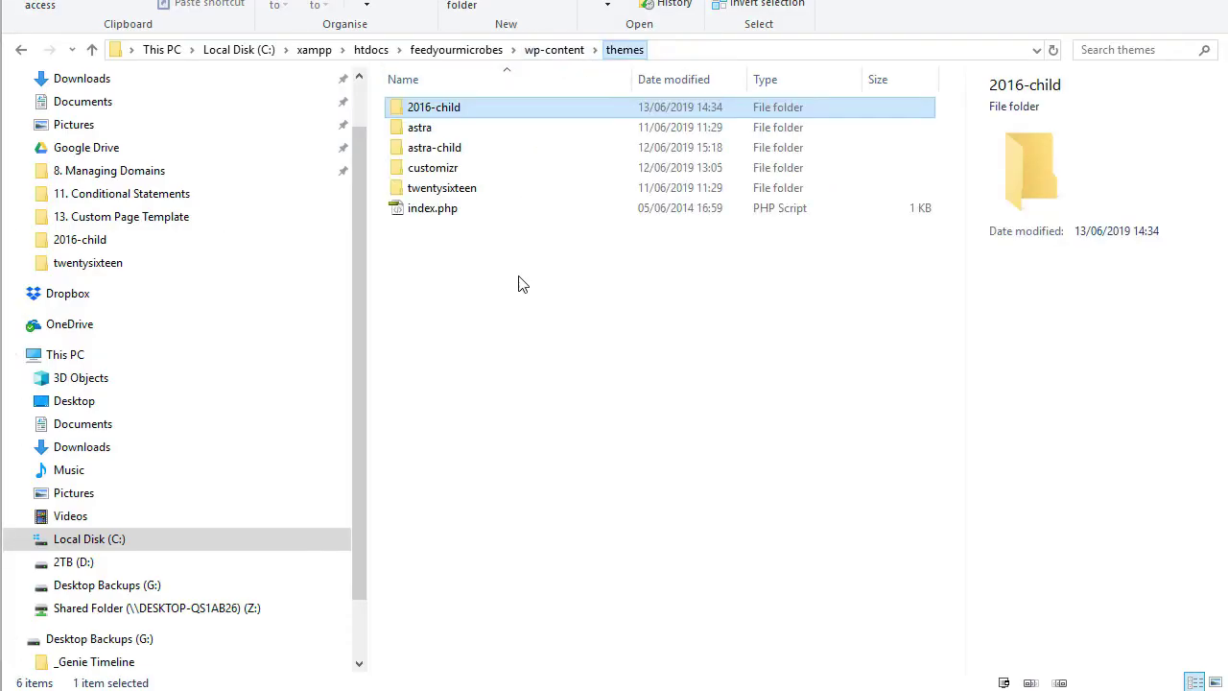
double_click(447, 188)
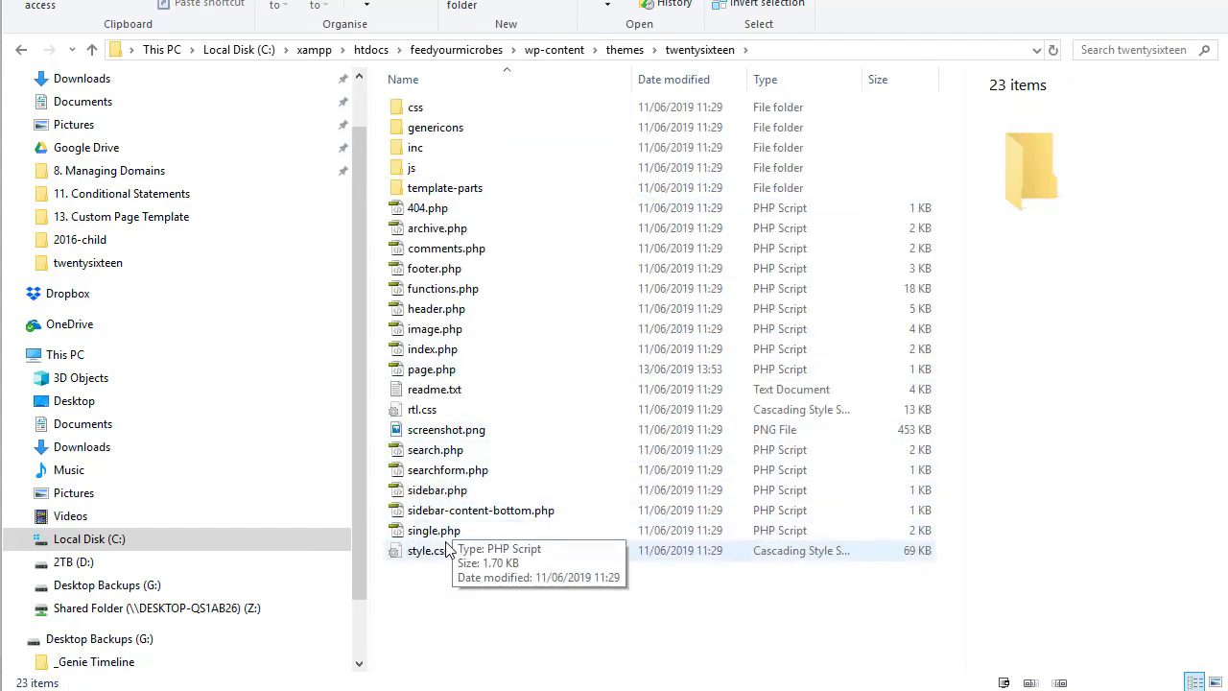
right_click(447, 534)
click(499, 420)
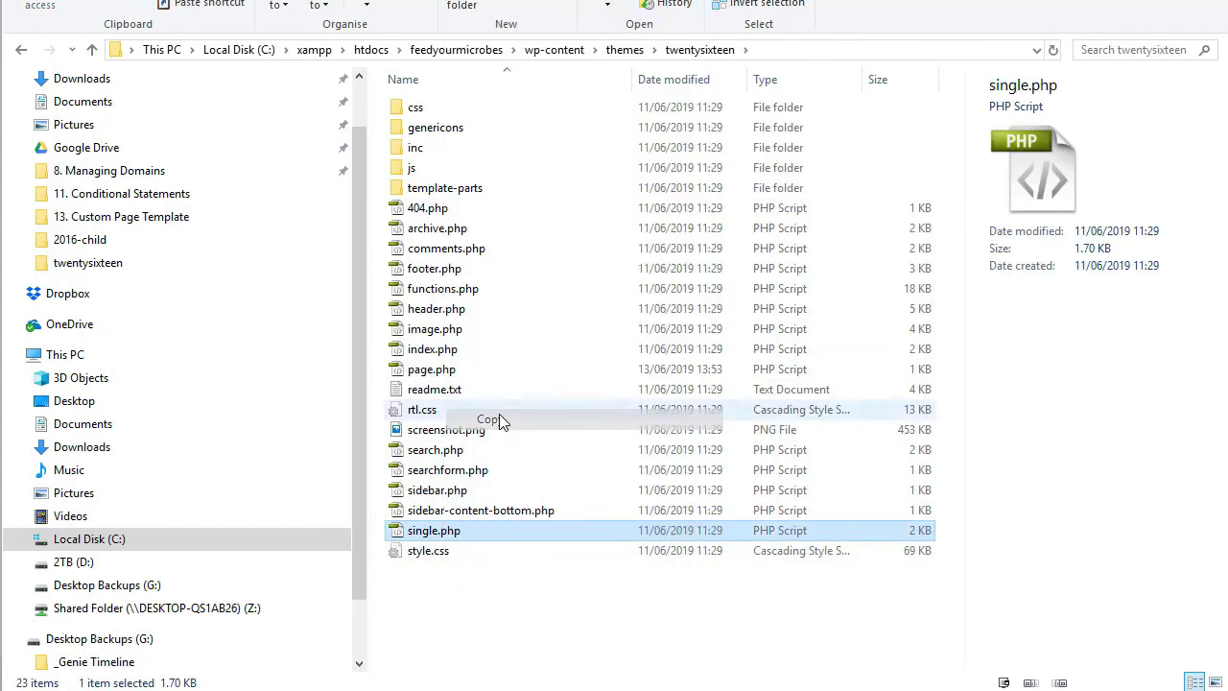
click(619, 52)
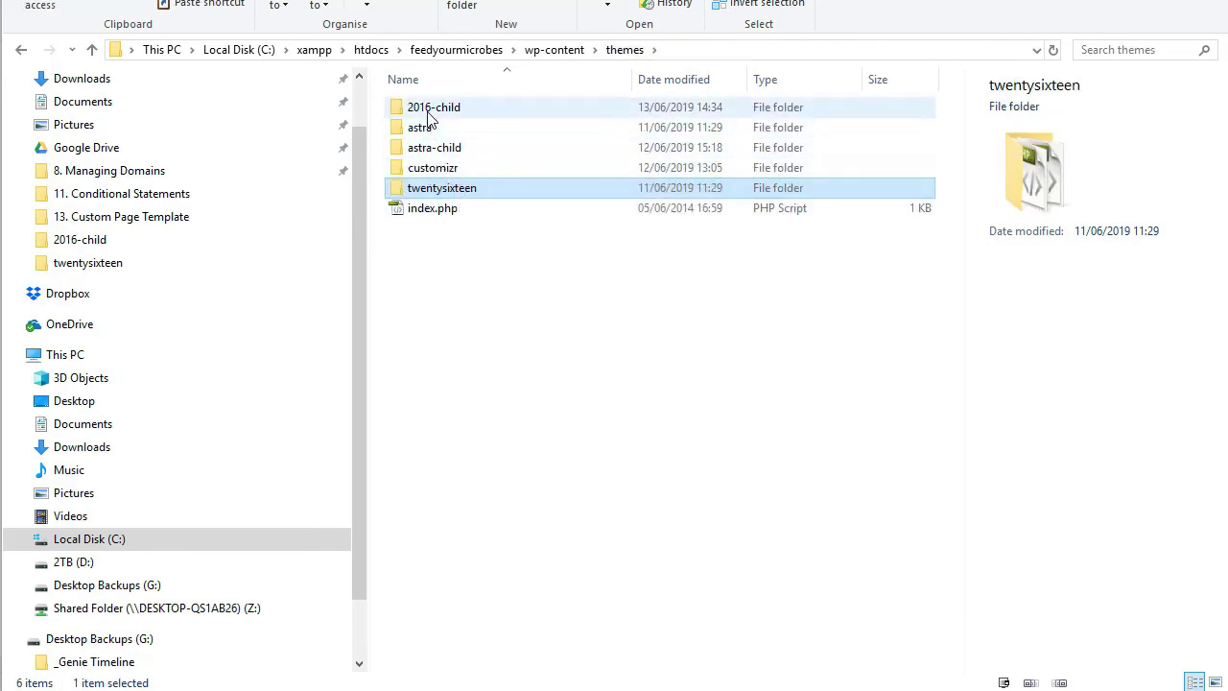
double_click(429, 113)
right_click(505, 310)
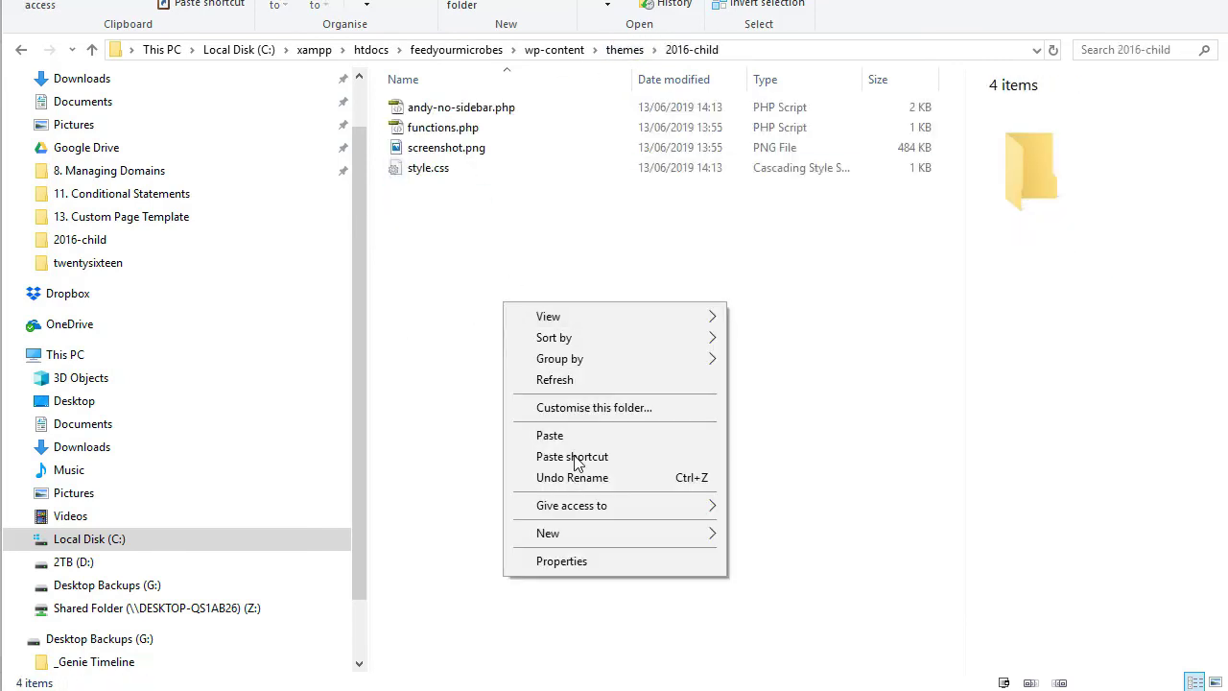
click(538, 434)
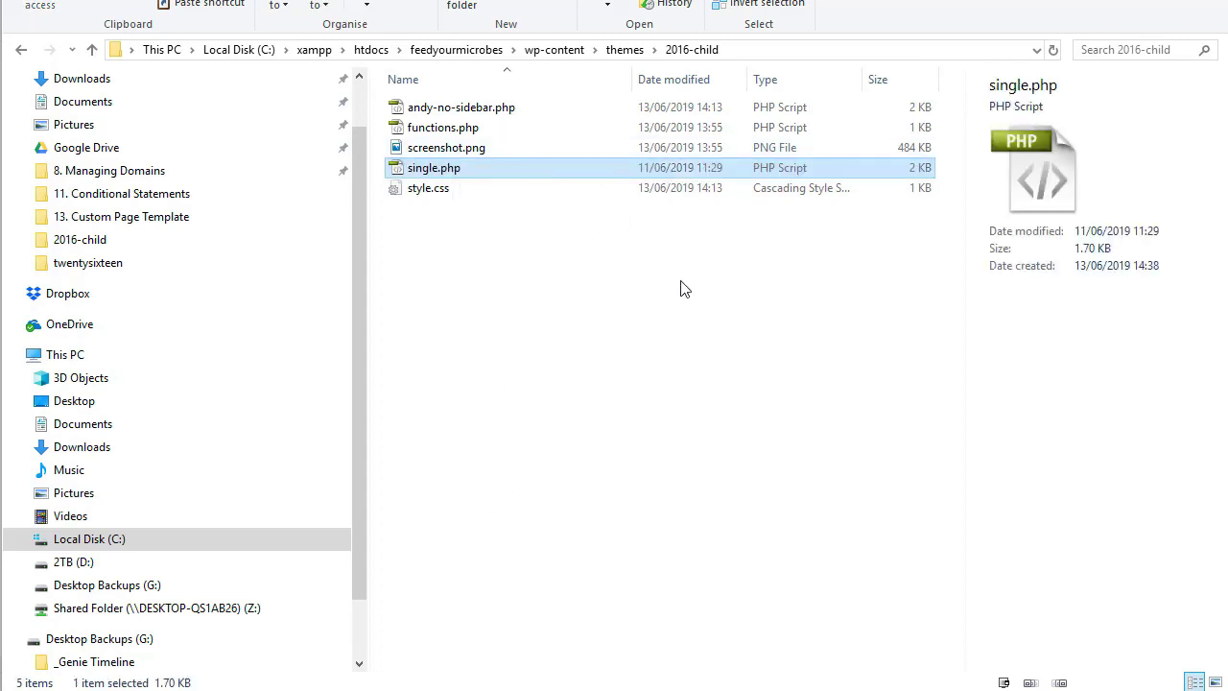
Rename the copied single.php in the 2016-child folder as Andy Template.php.
click(439, 171)
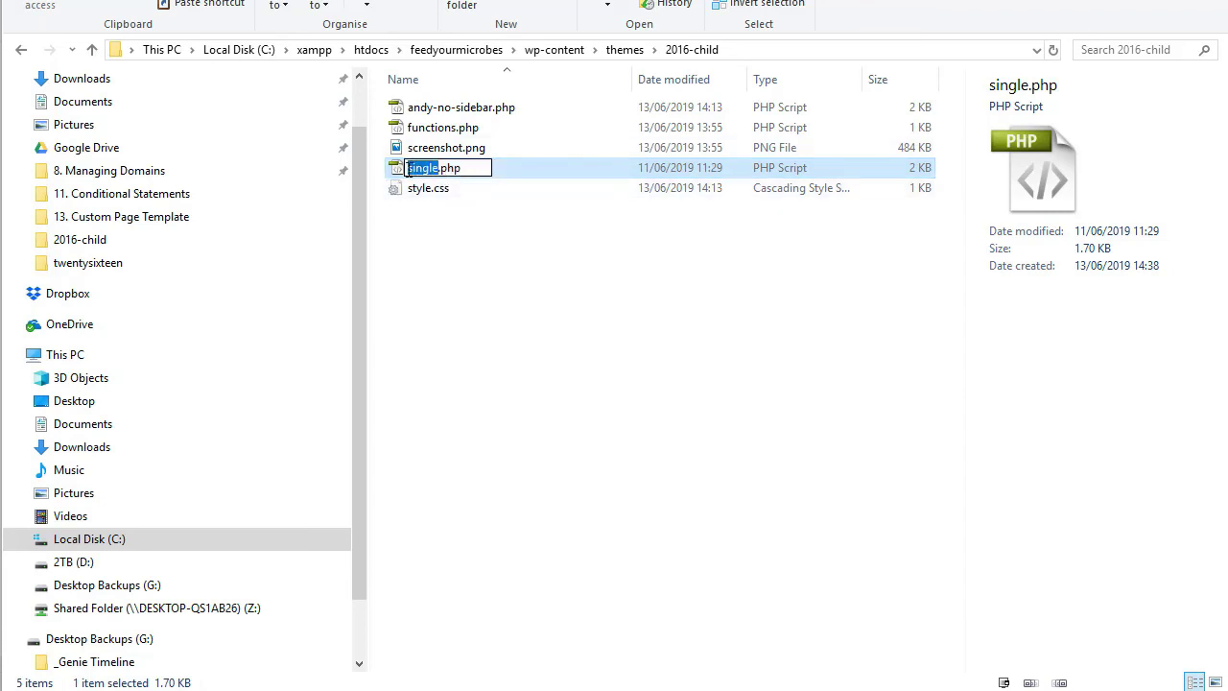
click(407, 169)
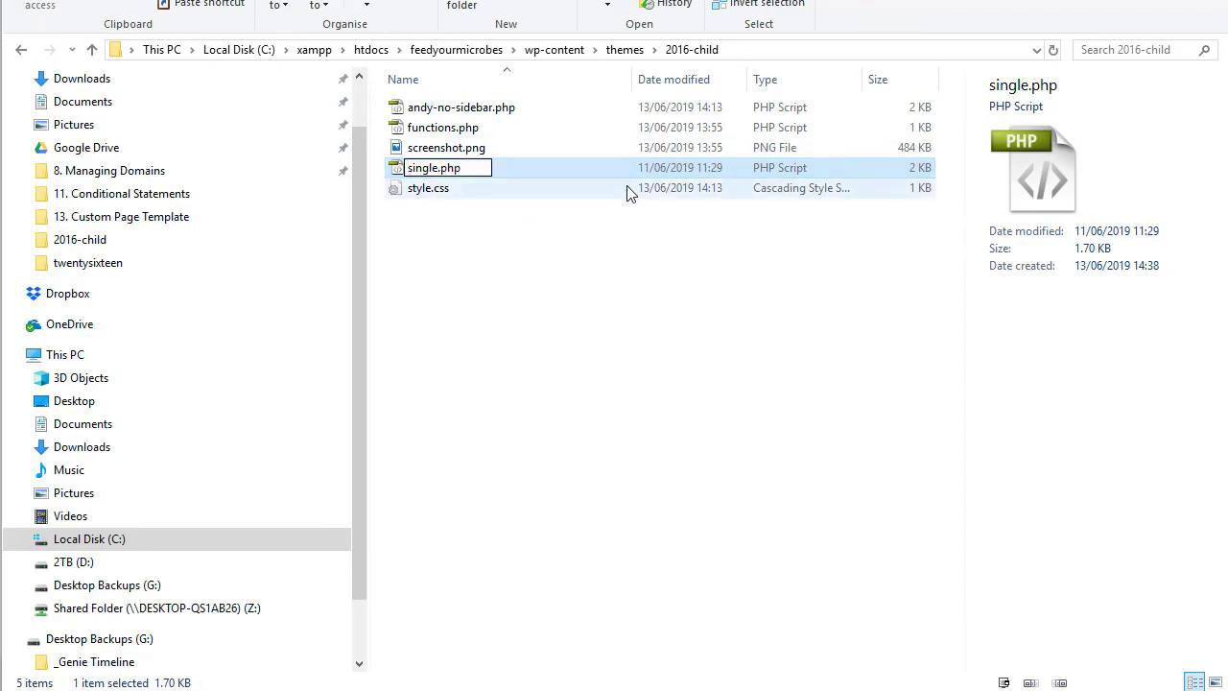
text(Andy)
key(shift+Right)
key(shift+Right)
key(shift+Right)
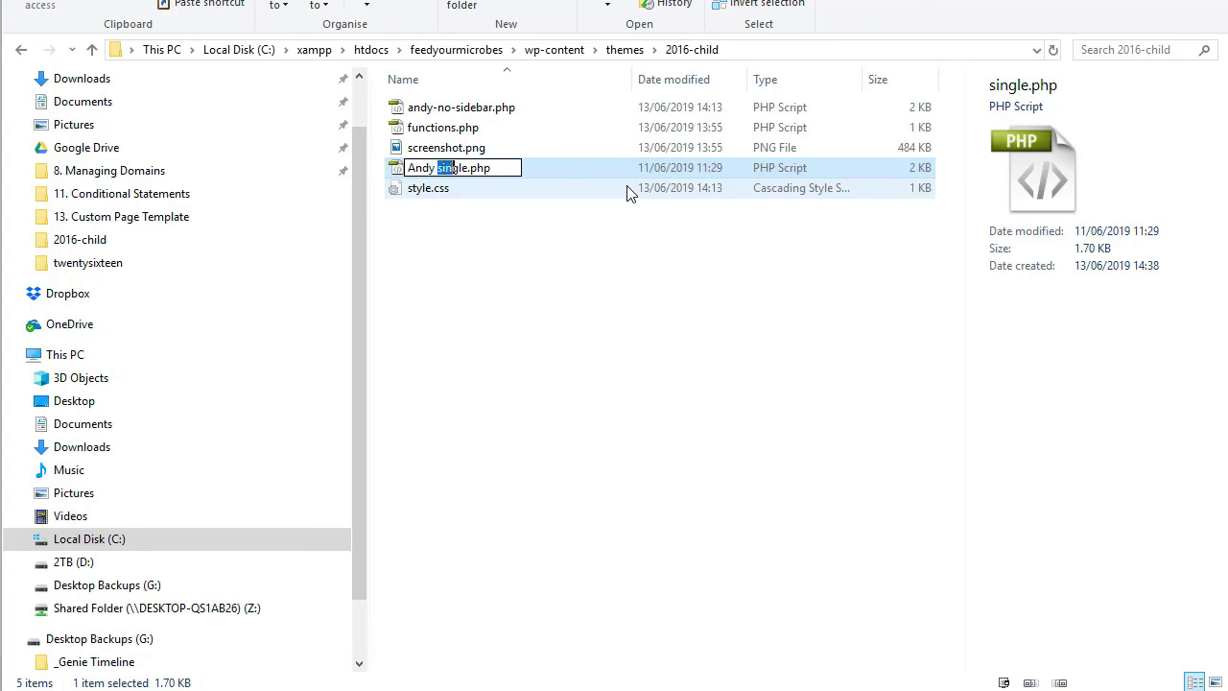
key(shift+Right)
key(shift+Right)
text(Post Template)
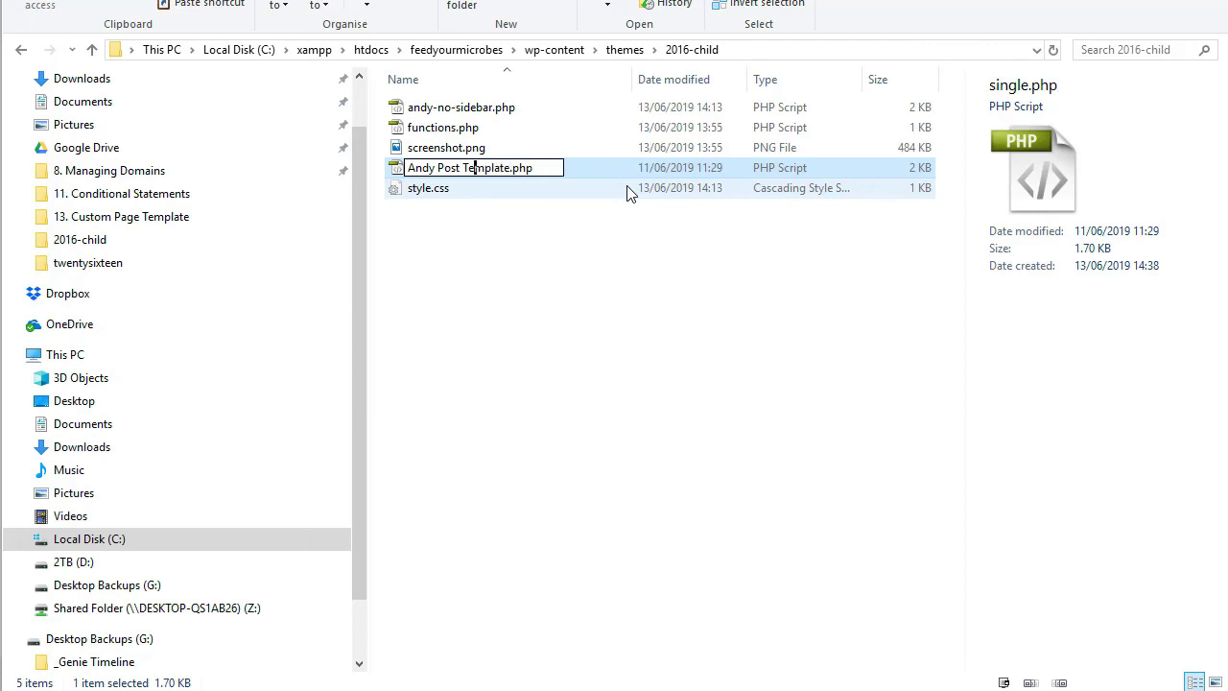
key(BackSpace)
key(BackSpace)
key(BackSpace)
key(BackSpace)
key(BackSpace)
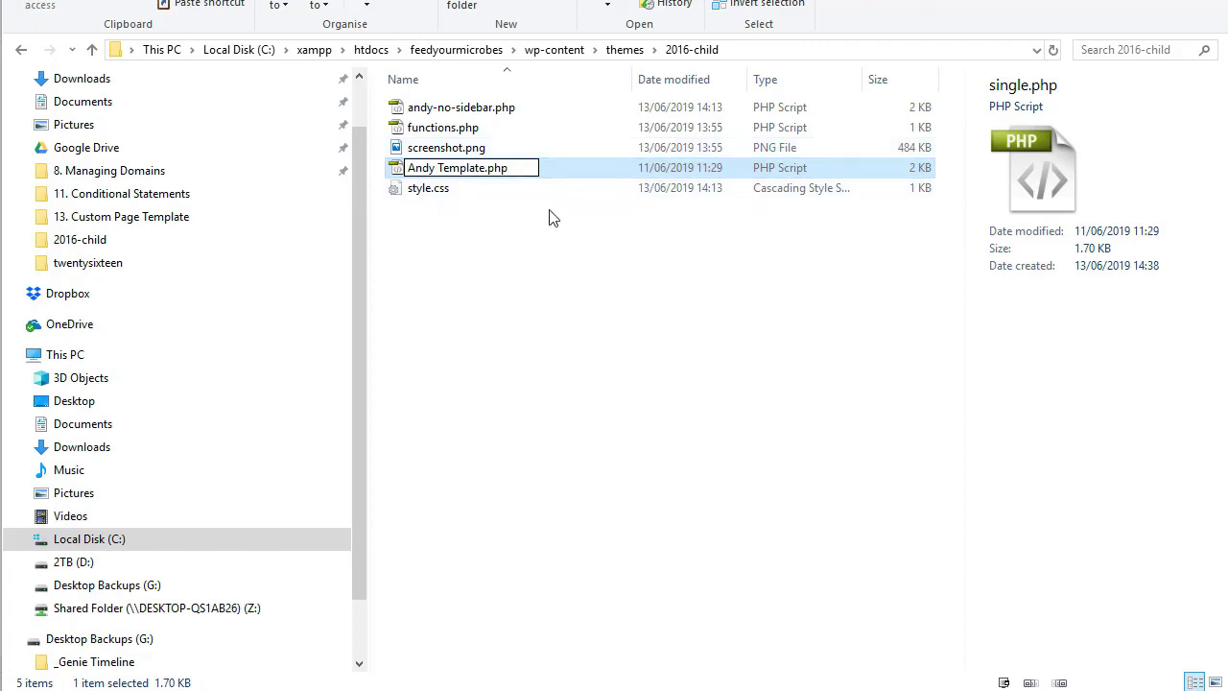
key(Return)
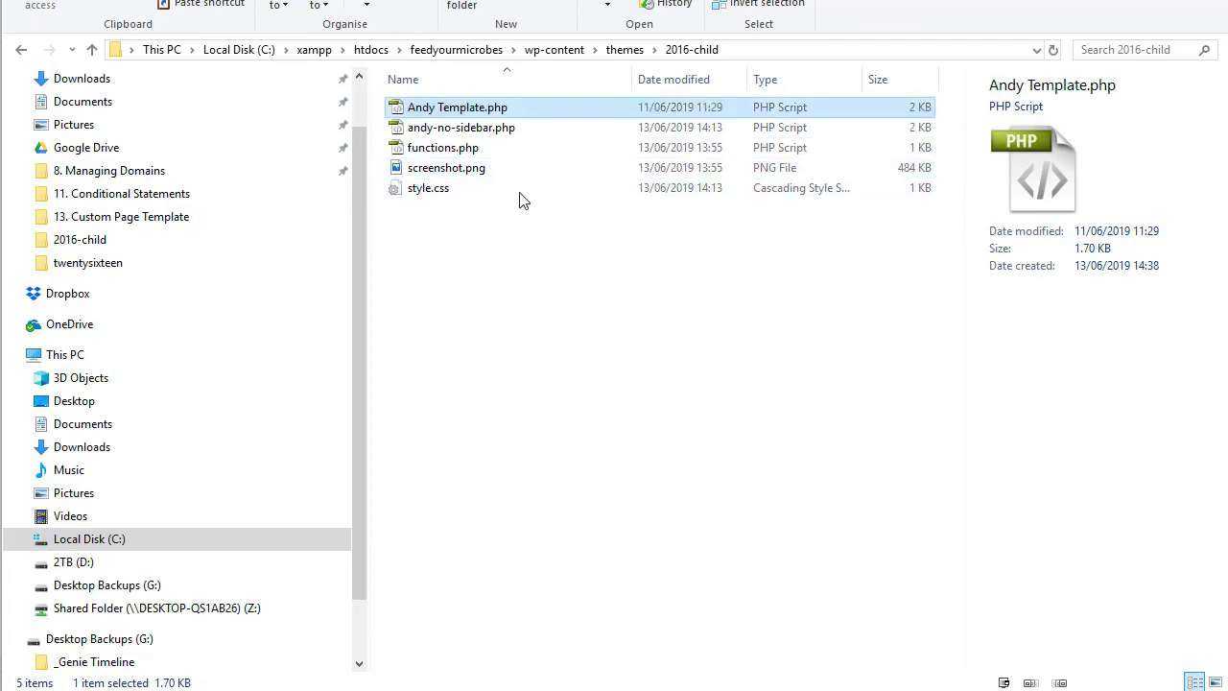
Open Andy Template.php from the 2016-child folder for editing in Notepad and fit the window on screen.
right_click(518, 106)
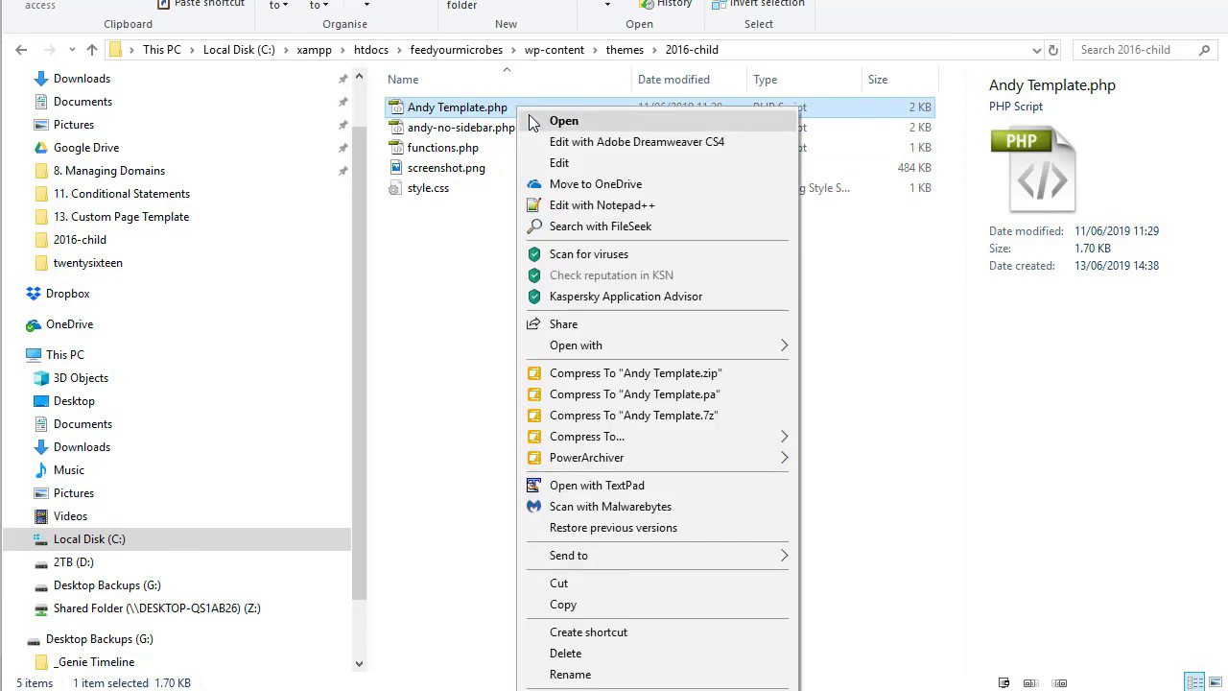
click(559, 162)
drag(610, 74, 440, 38)
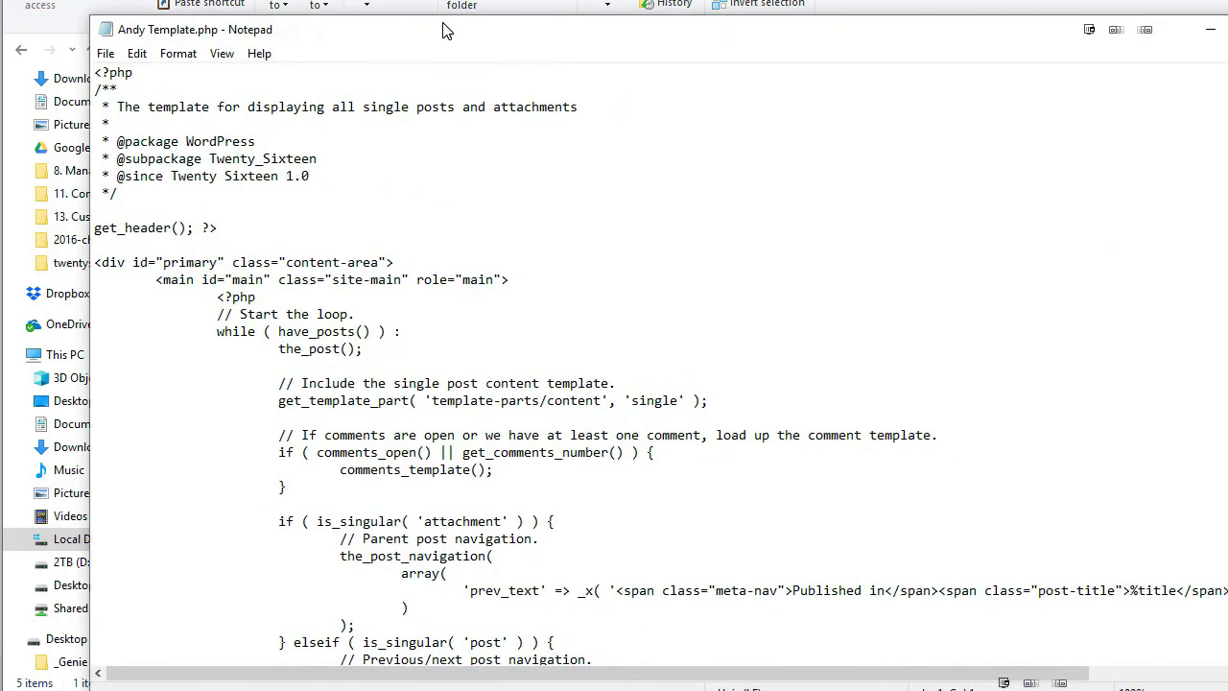
drag(1219, 687, 1178, 682)
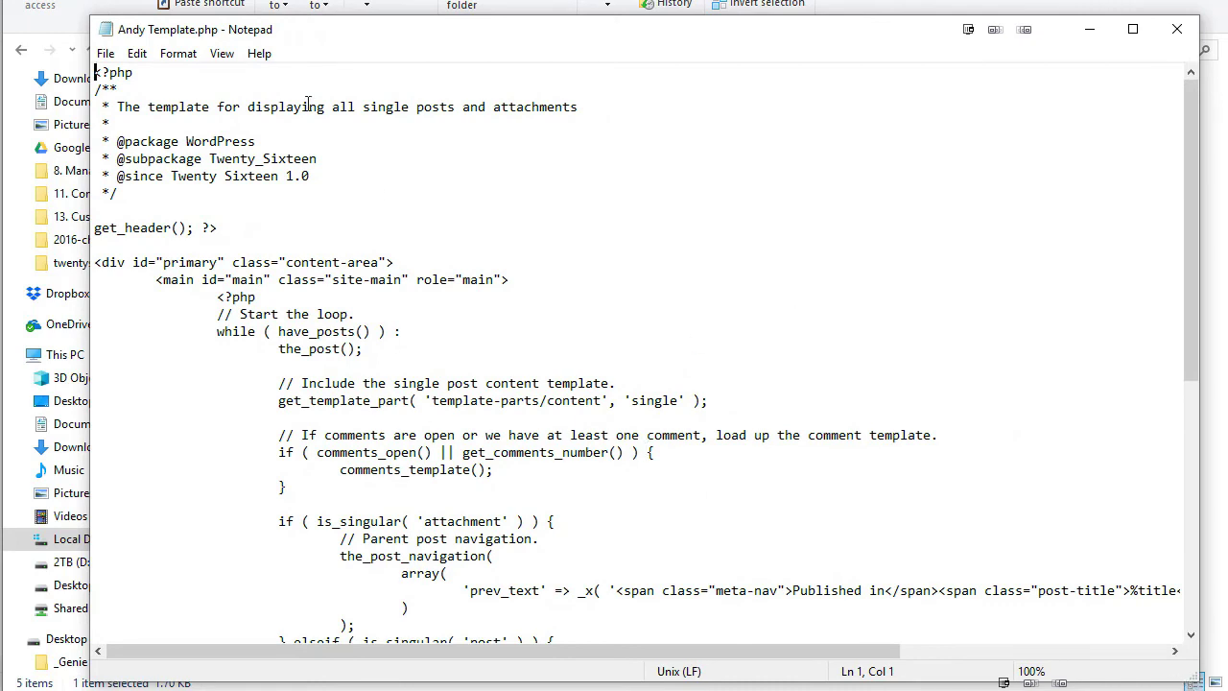
Start a comment block below the opening PHP tag with the line "Template Name: Andy Template".
click(163, 73)
key(Return)
key(Return)
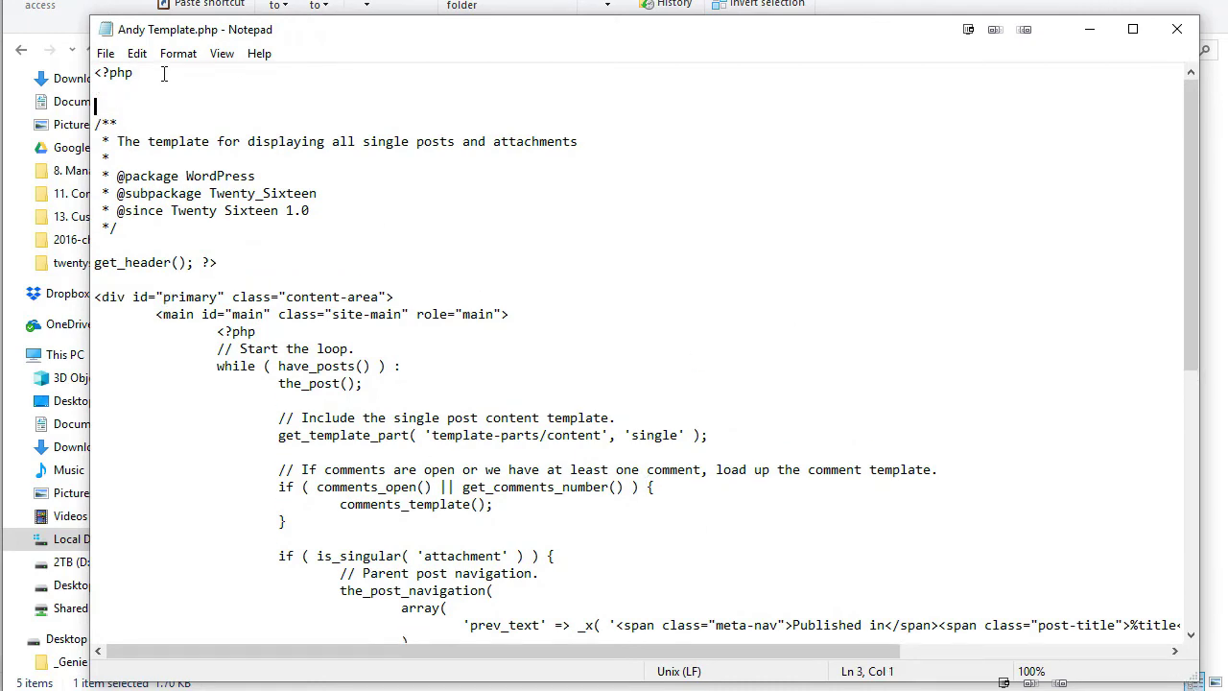
text(/*)
key(Return)
text(* )
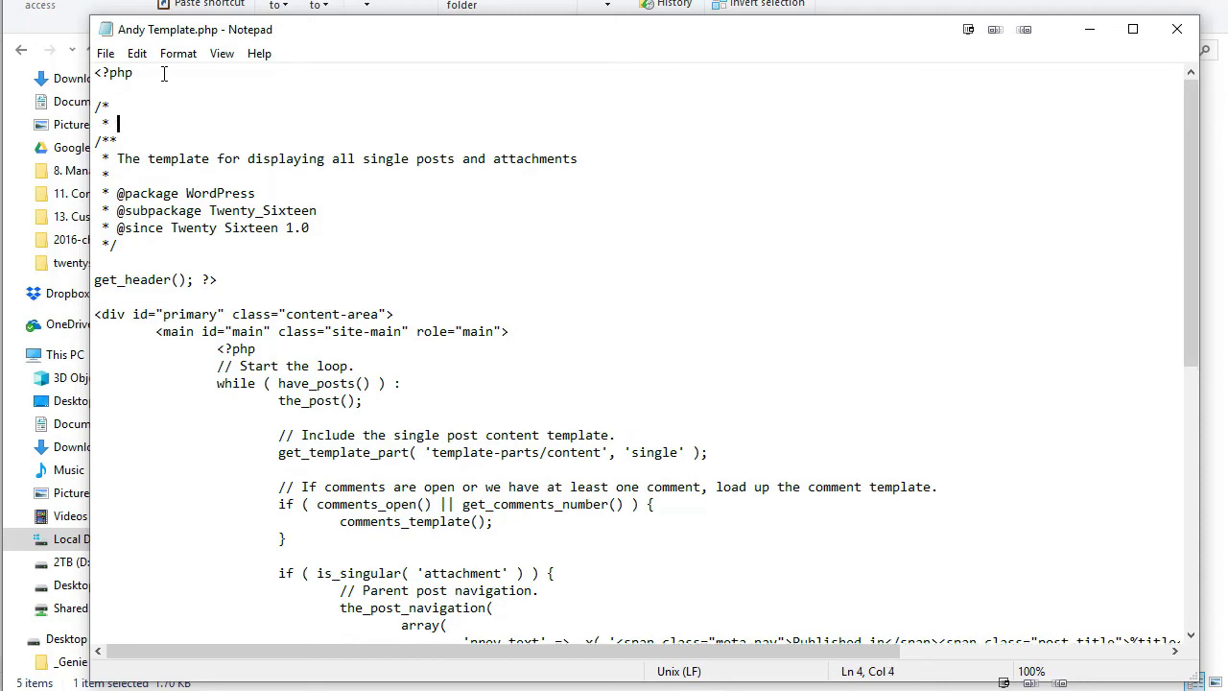
text(Template Name@ Andy T)
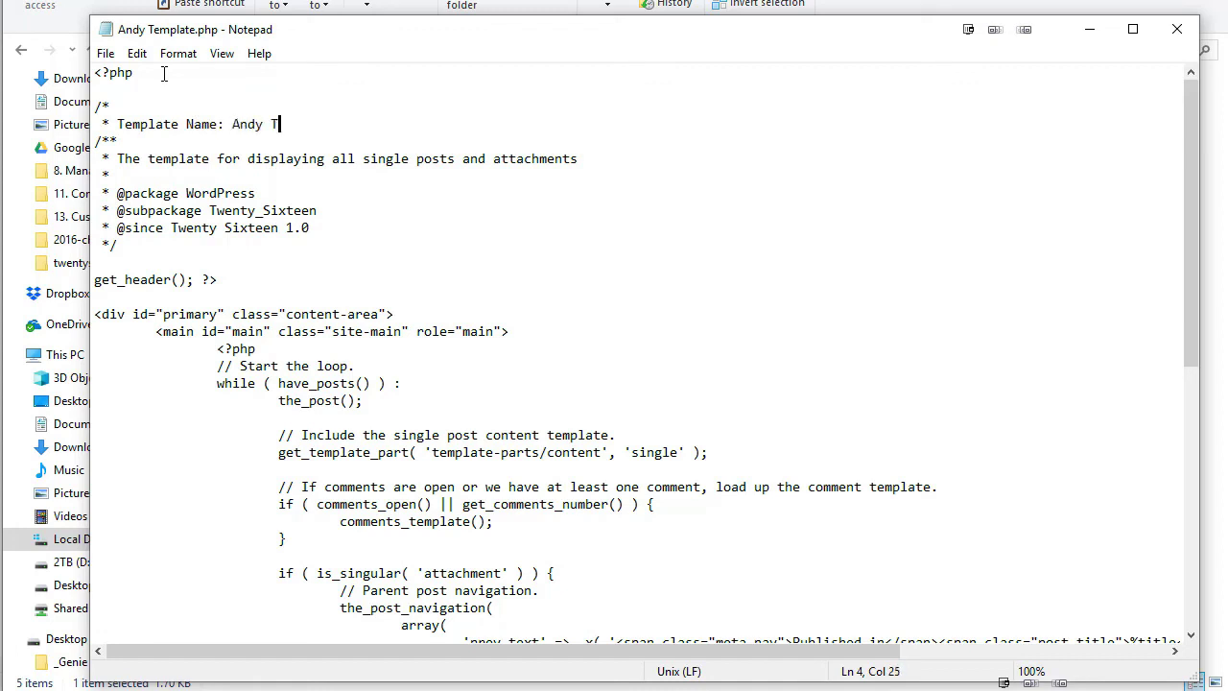
text(emplate)
key(Return)
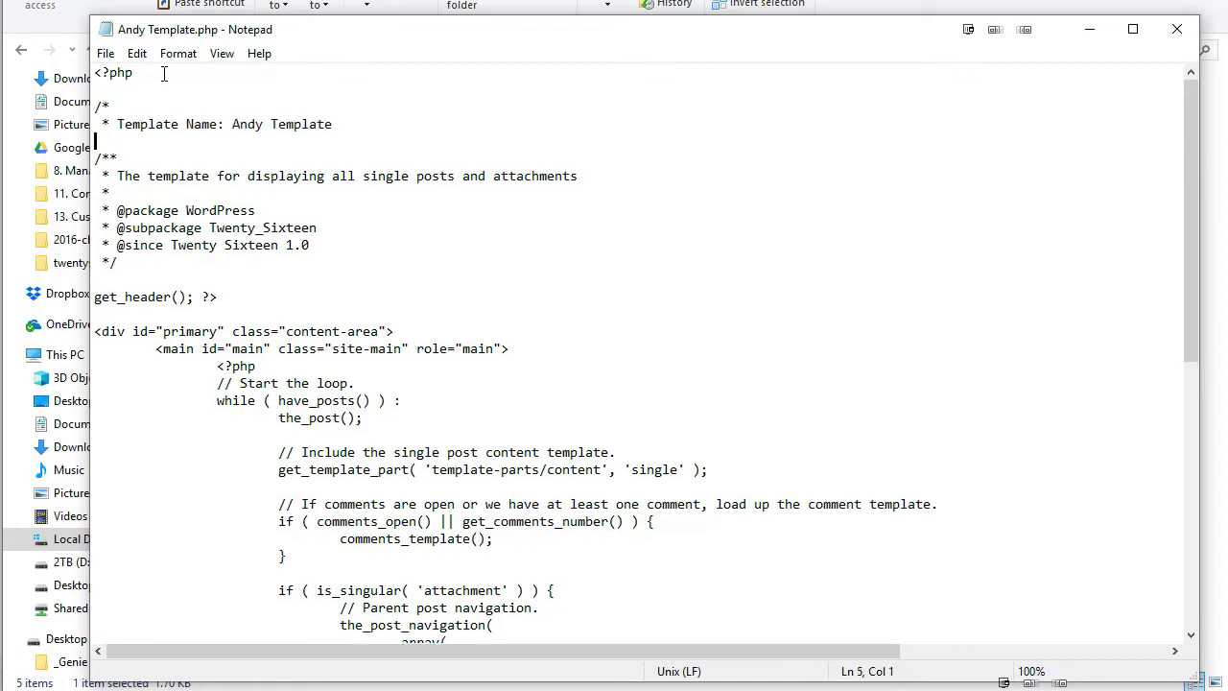
Add the line "Template Post Type: post" to the comment block, close the comment, and save the file.
text(* Template Post Type:)
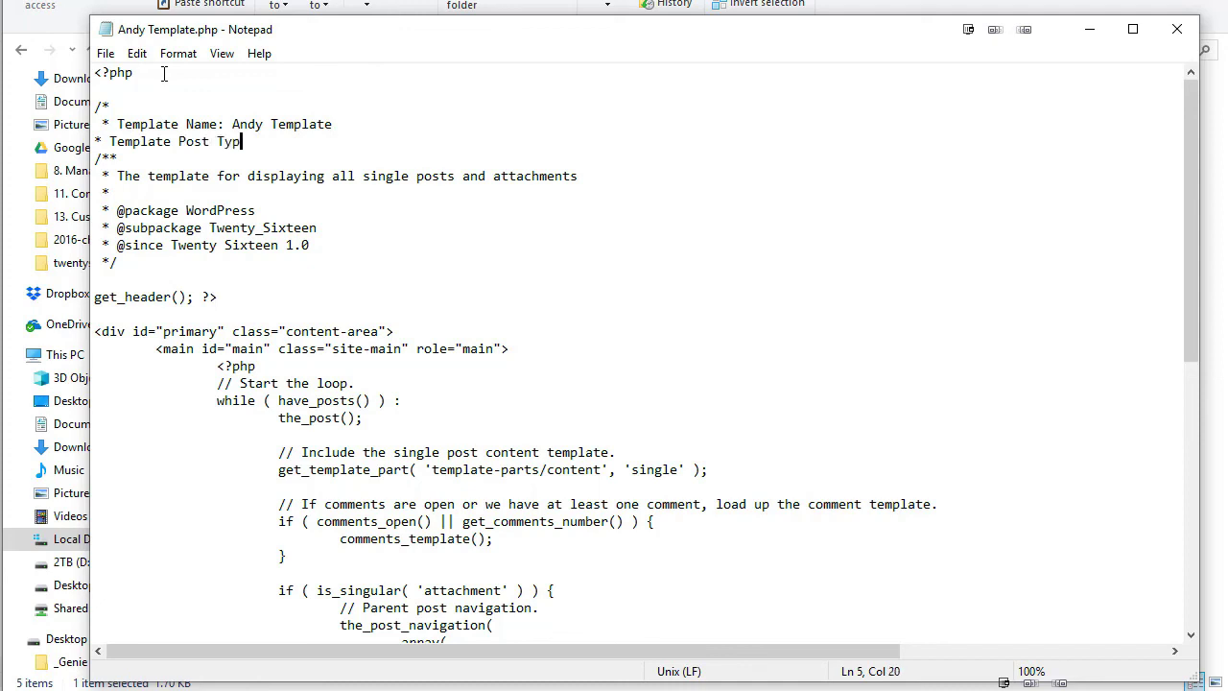
click(97, 143)
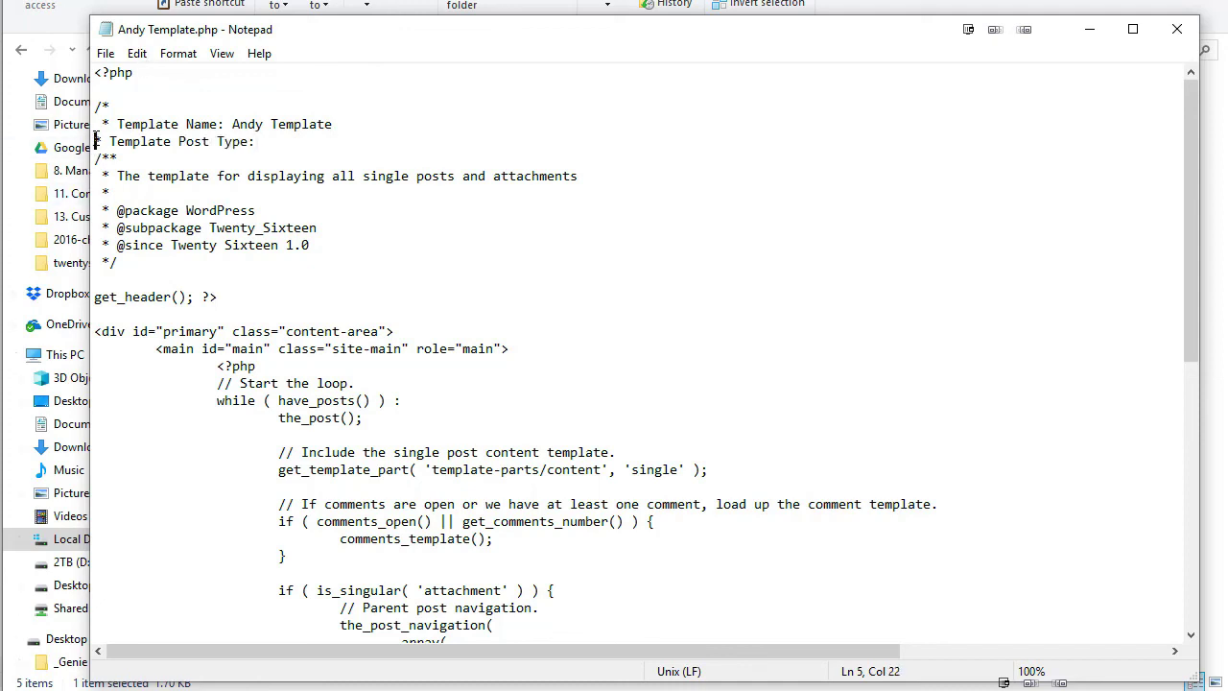
click(276, 144)
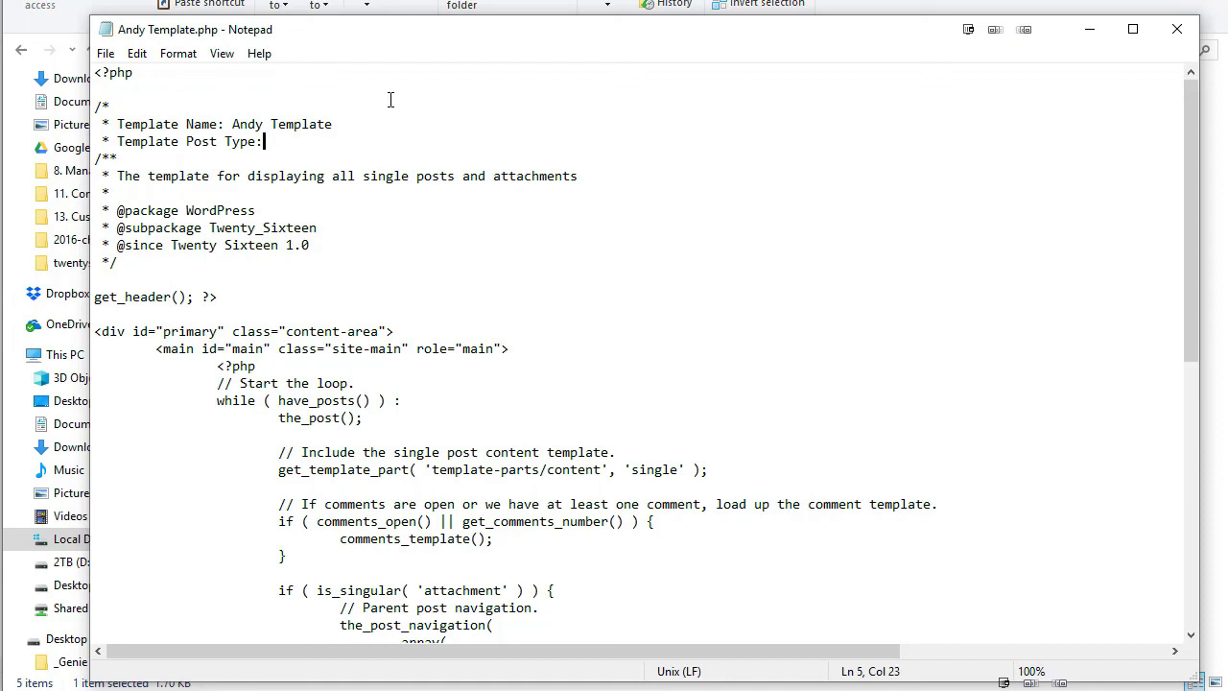
text(post)
key(Return)
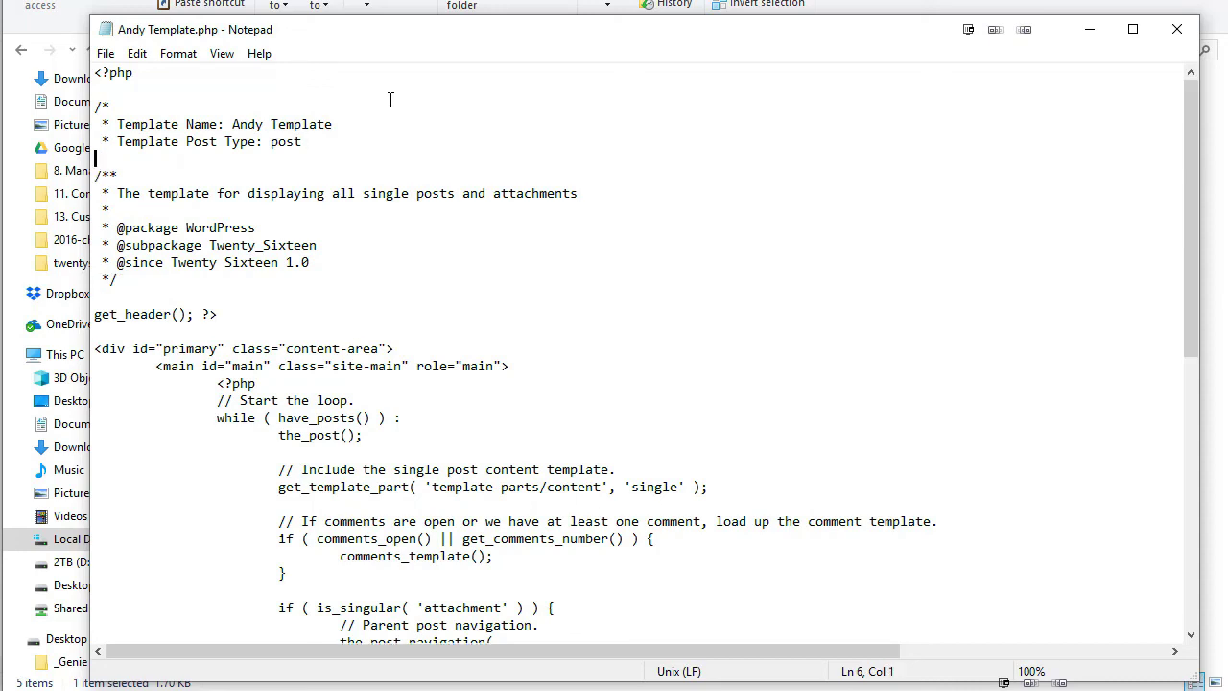
text(*/)
click(106, 53)
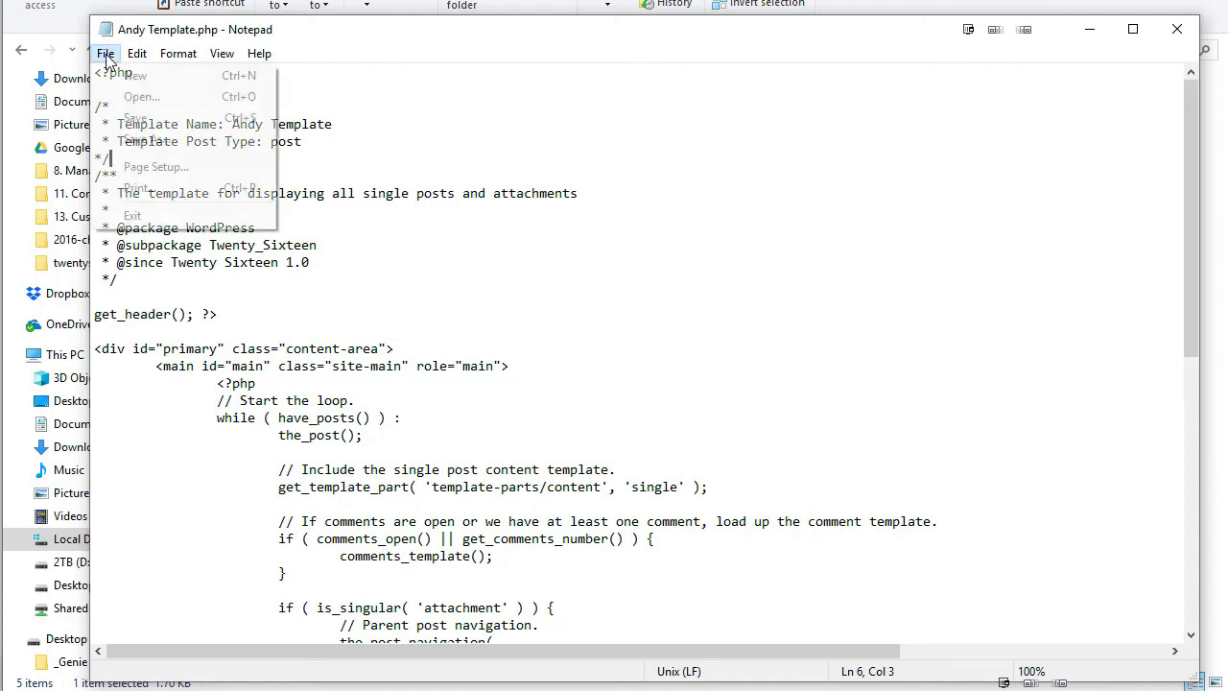
click(211, 118)
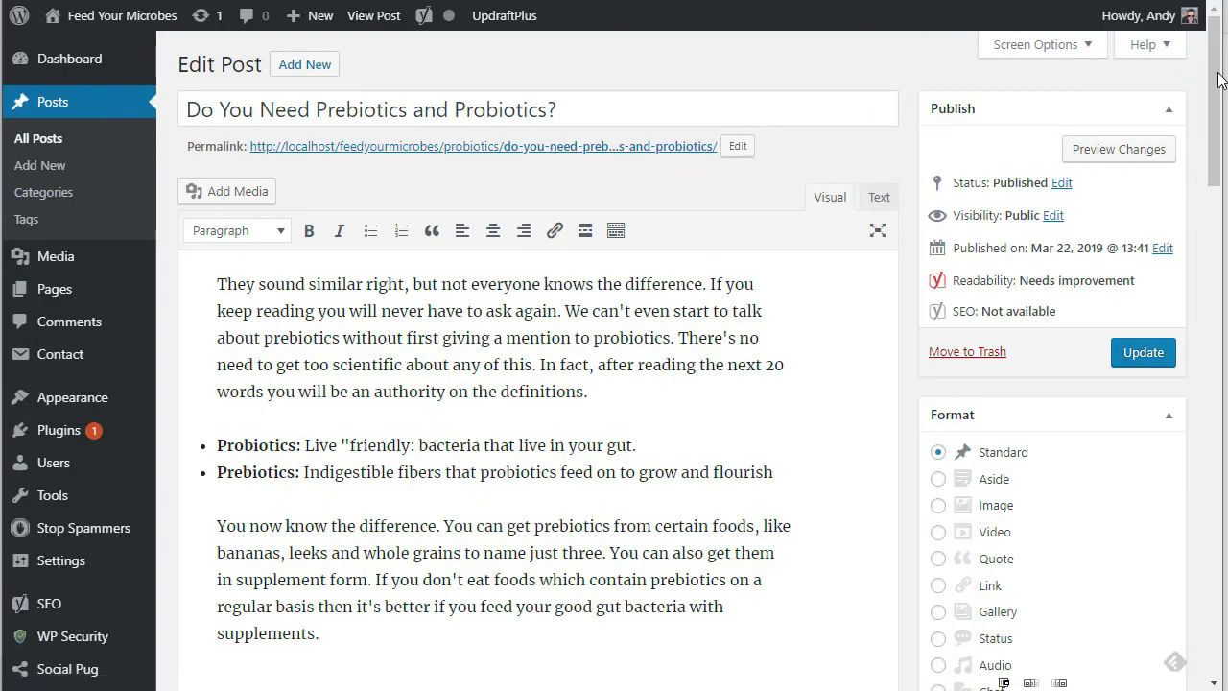
On the WordPress edit screen of "Do You Need Prebiotics and Probiotics?", collapse the Format, Publish, Categories, Tags, Editor and Featured Image boxes.
scroll(1221, 80, down, 1)
click(1169, 384)
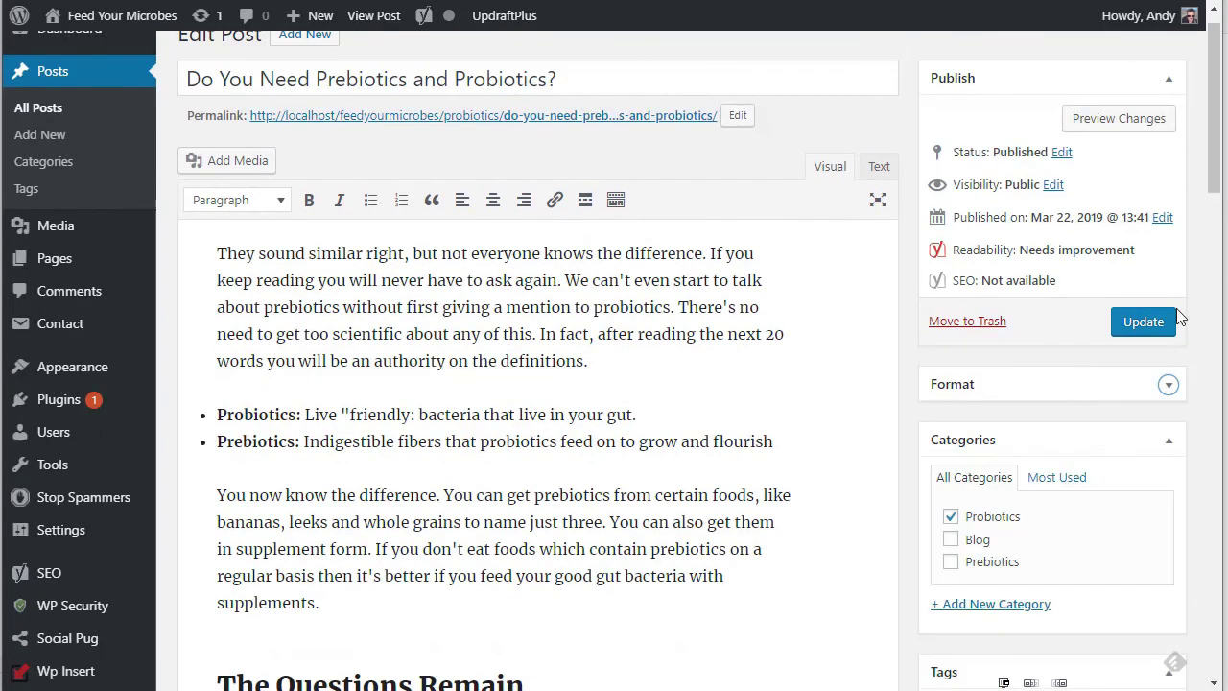
click(1169, 78)
click(1169, 189)
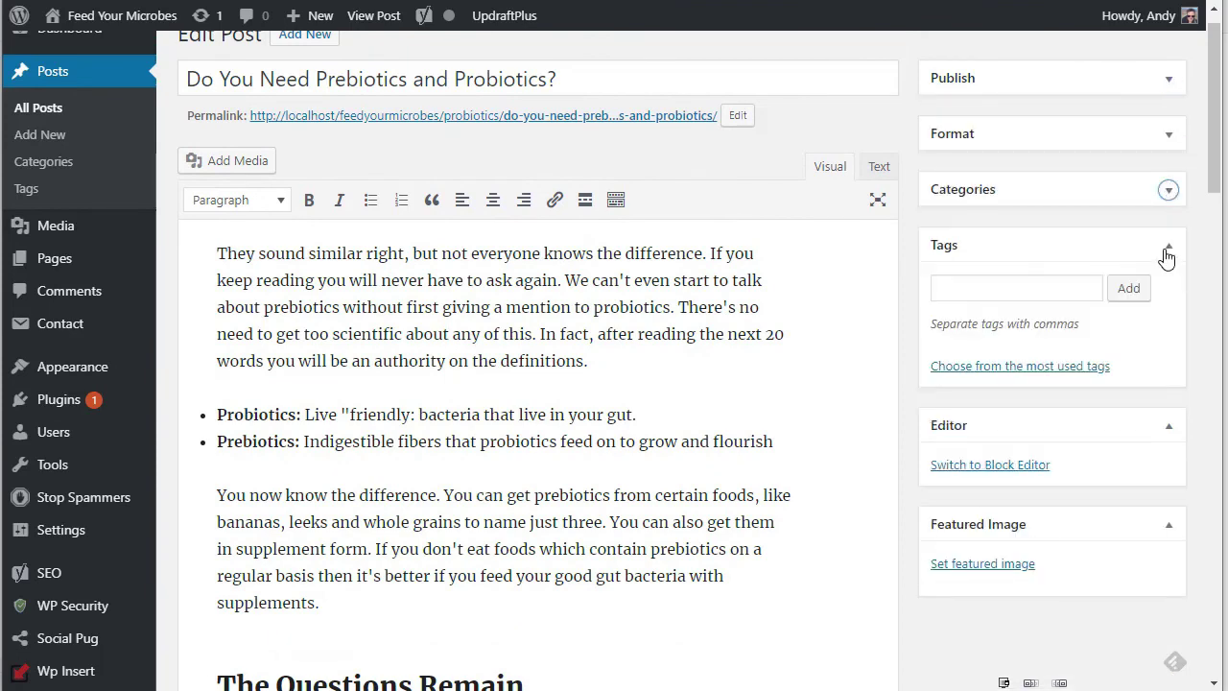
click(1169, 247)
click(1169, 301)
click(1168, 356)
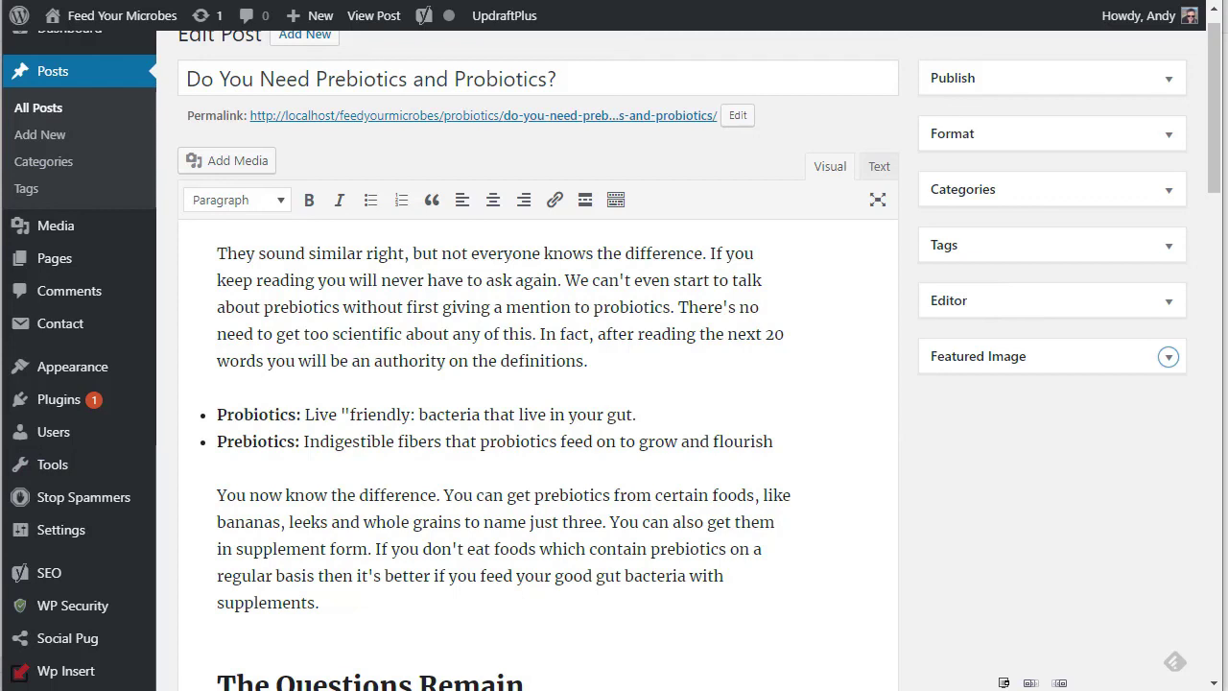
Reload the post's edit screen and choose Andy Template as its template in Post Attributes.
key(F5)
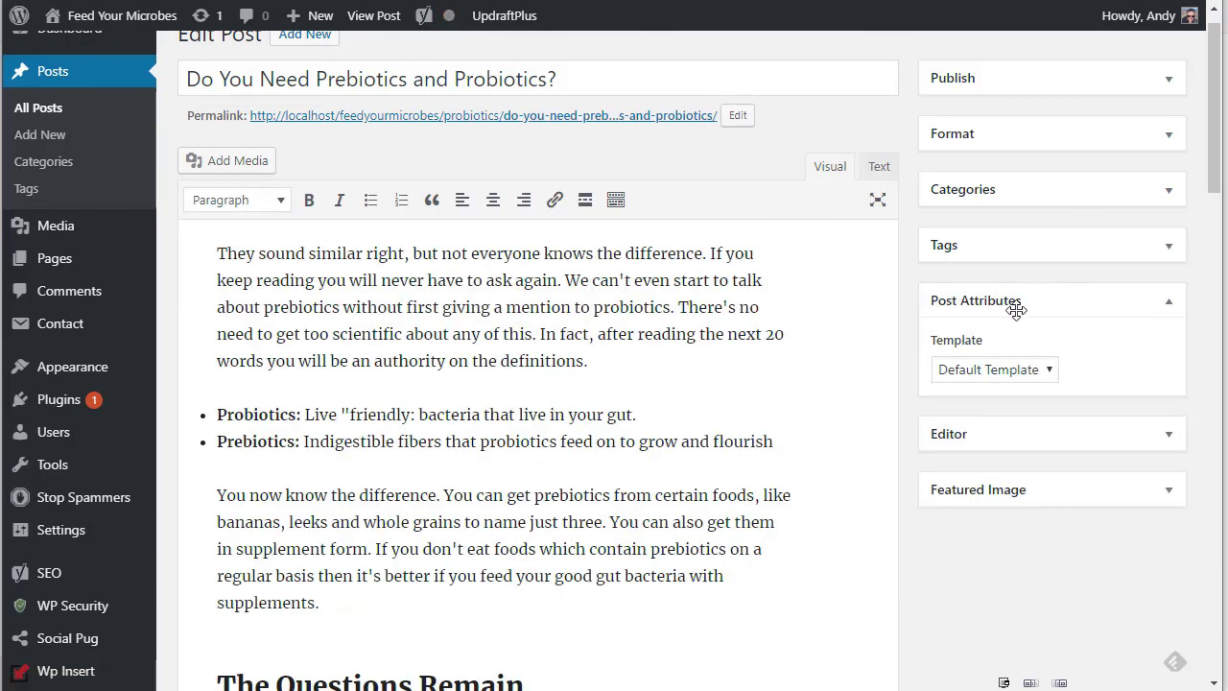
click(1048, 371)
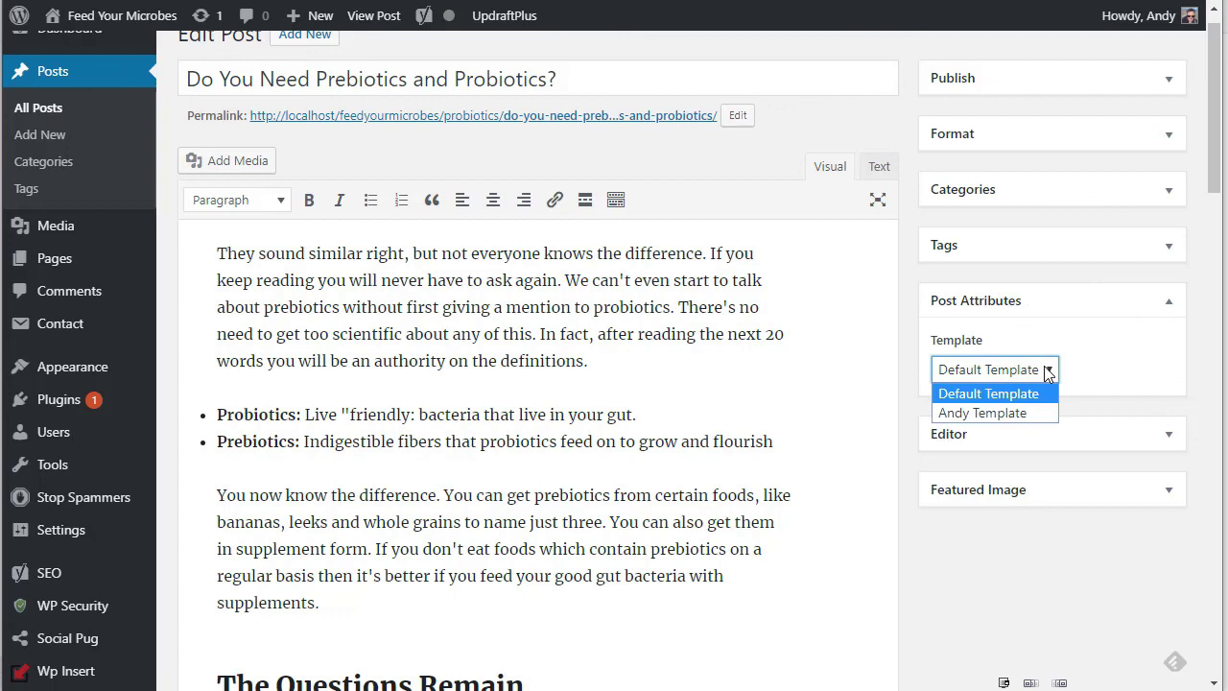
click(1026, 414)
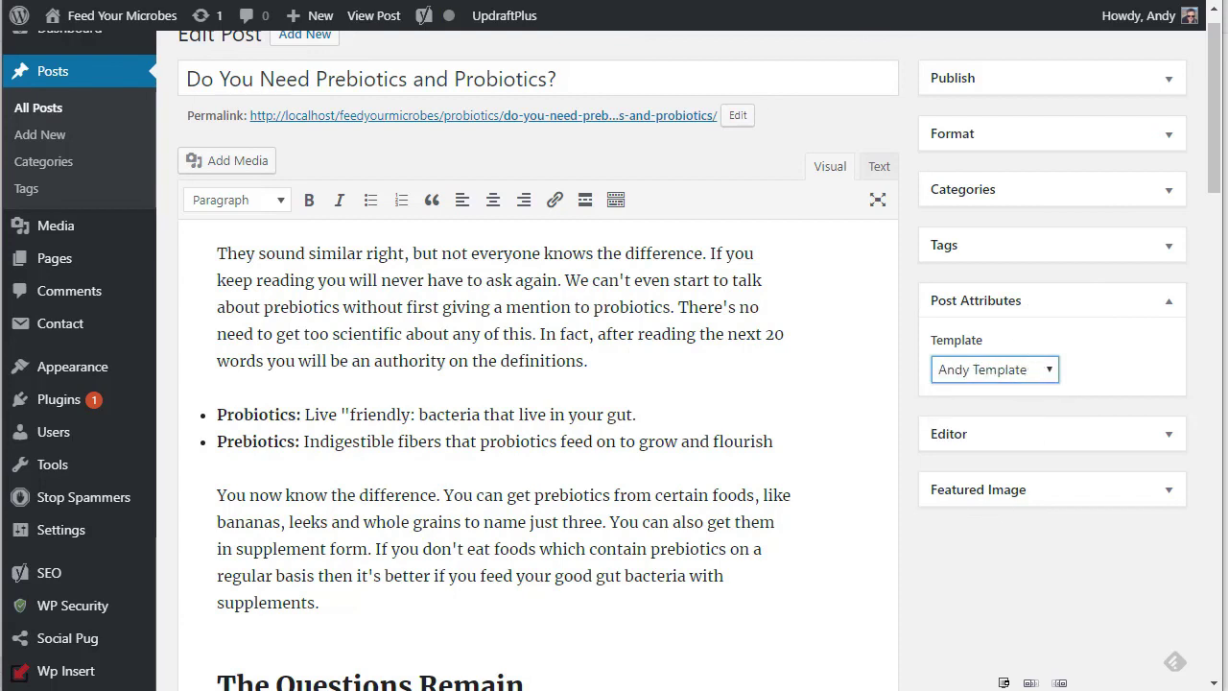
key(alt+Tab)
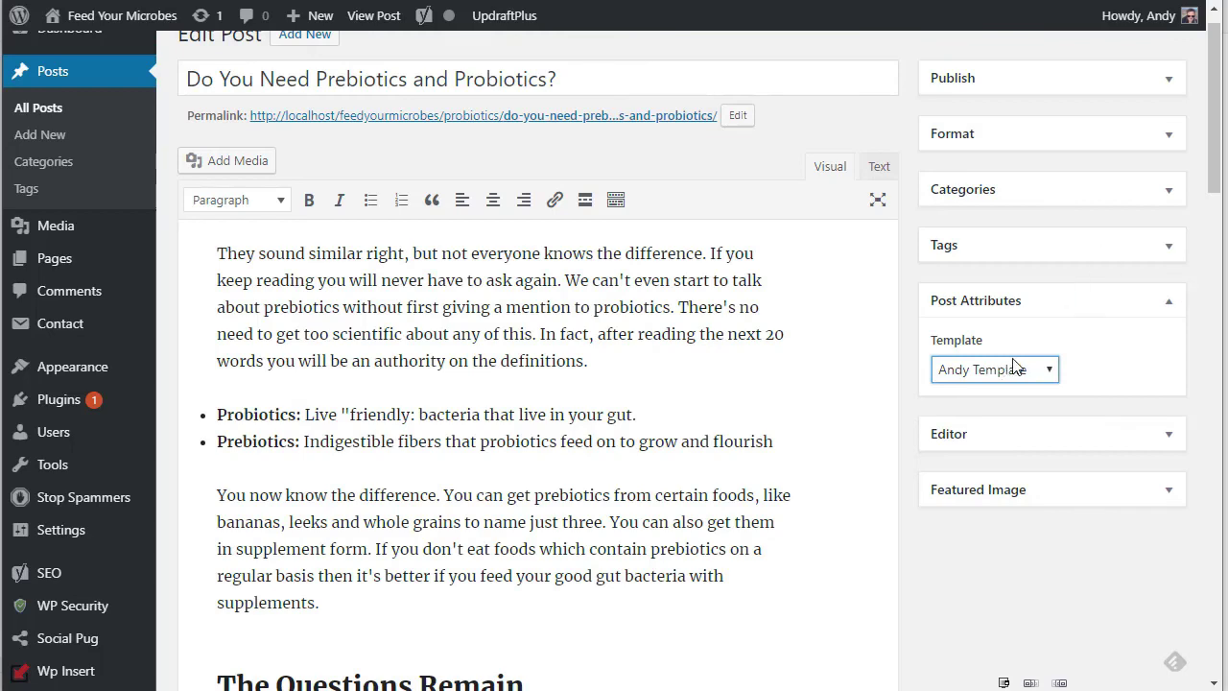
click(1015, 368)
click(1059, 372)
Open the first subpage under About Us for editing and check which templates its Page Attributes offer.
mouse_move(50, 259)
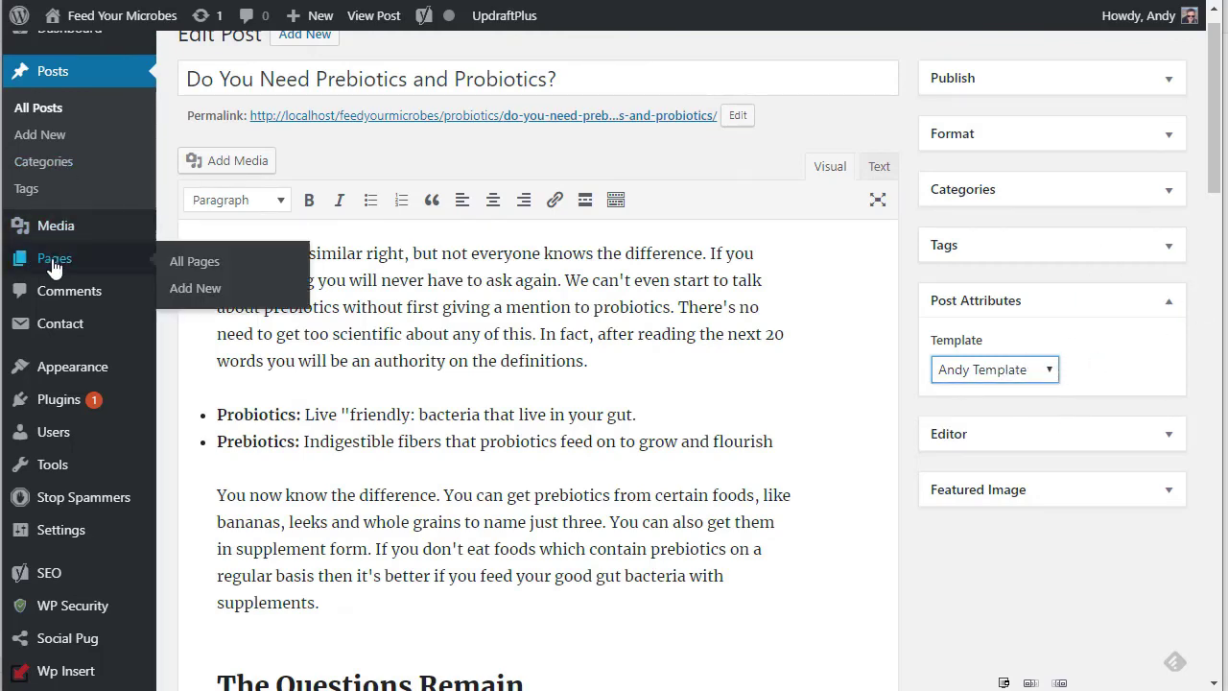
click(188, 265)
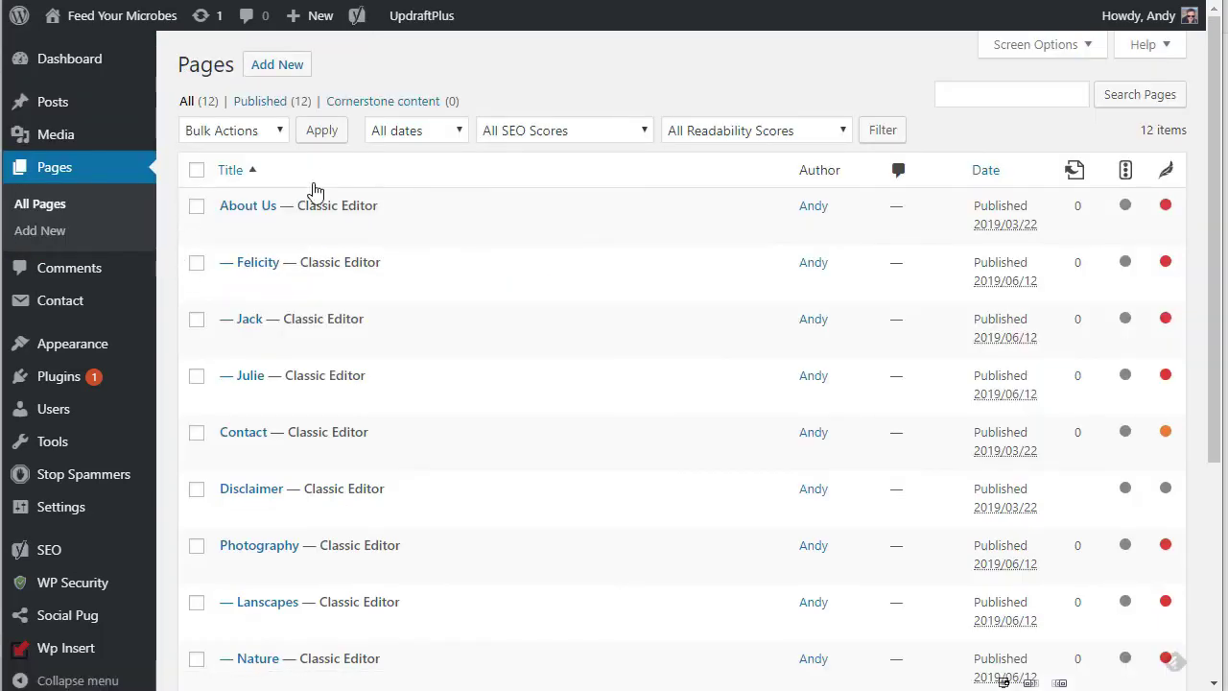
click(267, 266)
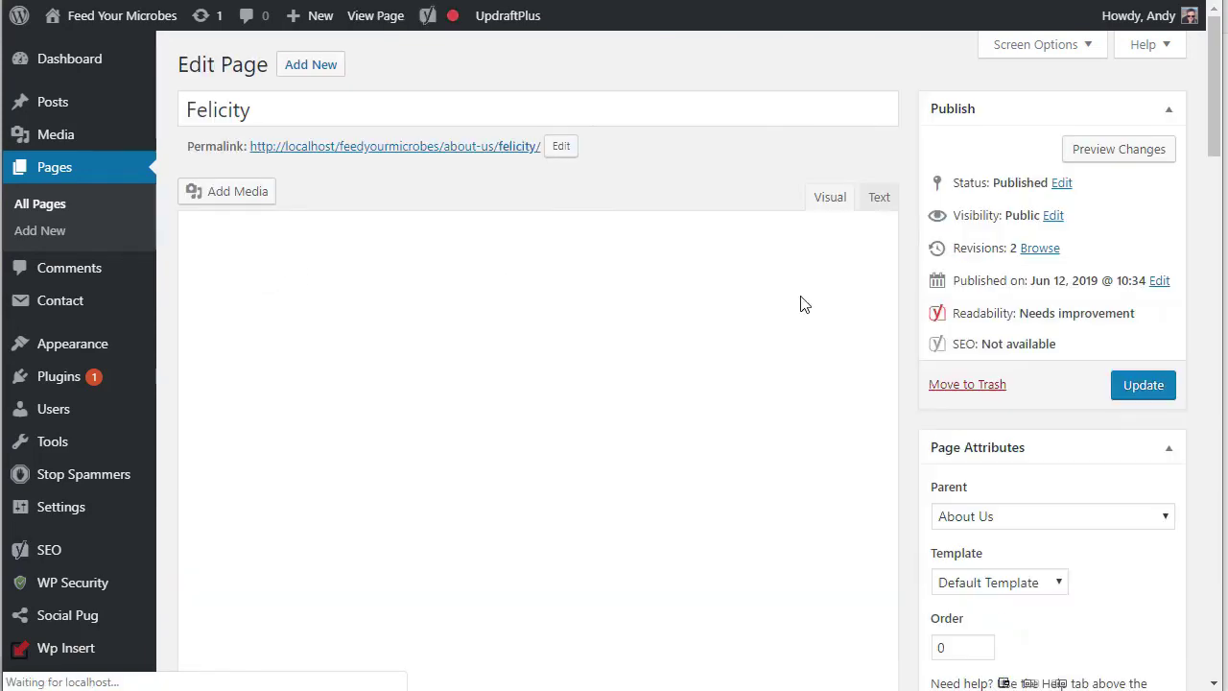
scroll(1088, 397, down, 1)
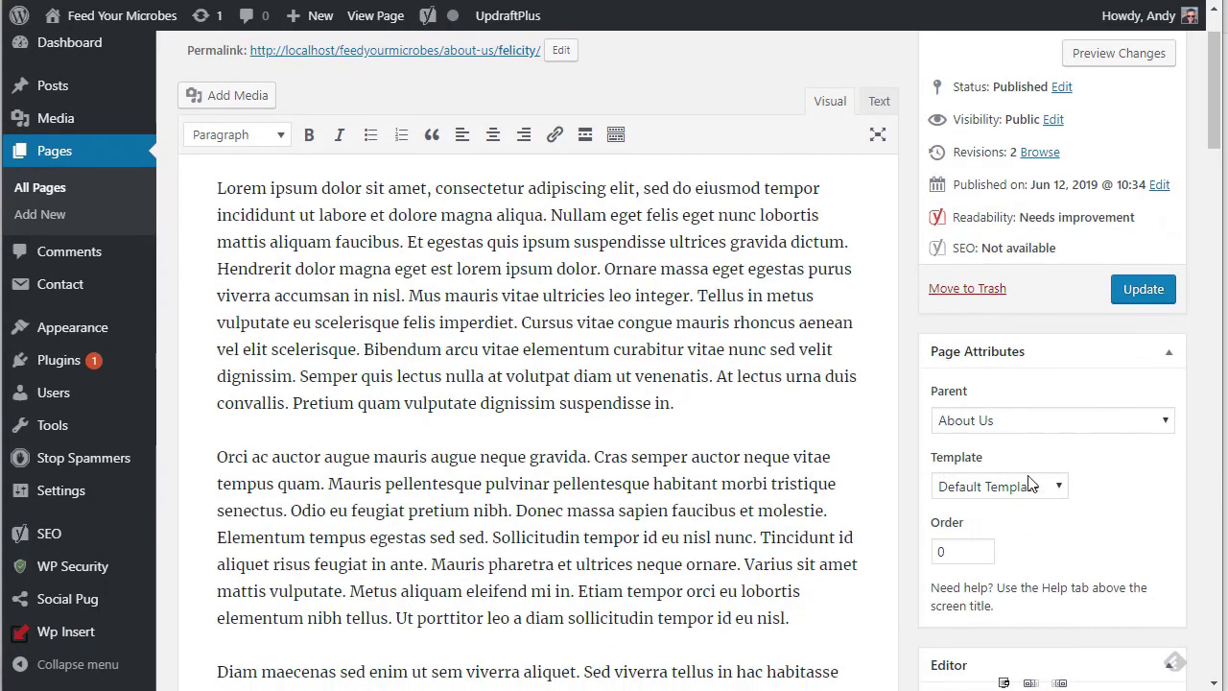
click(1057, 488)
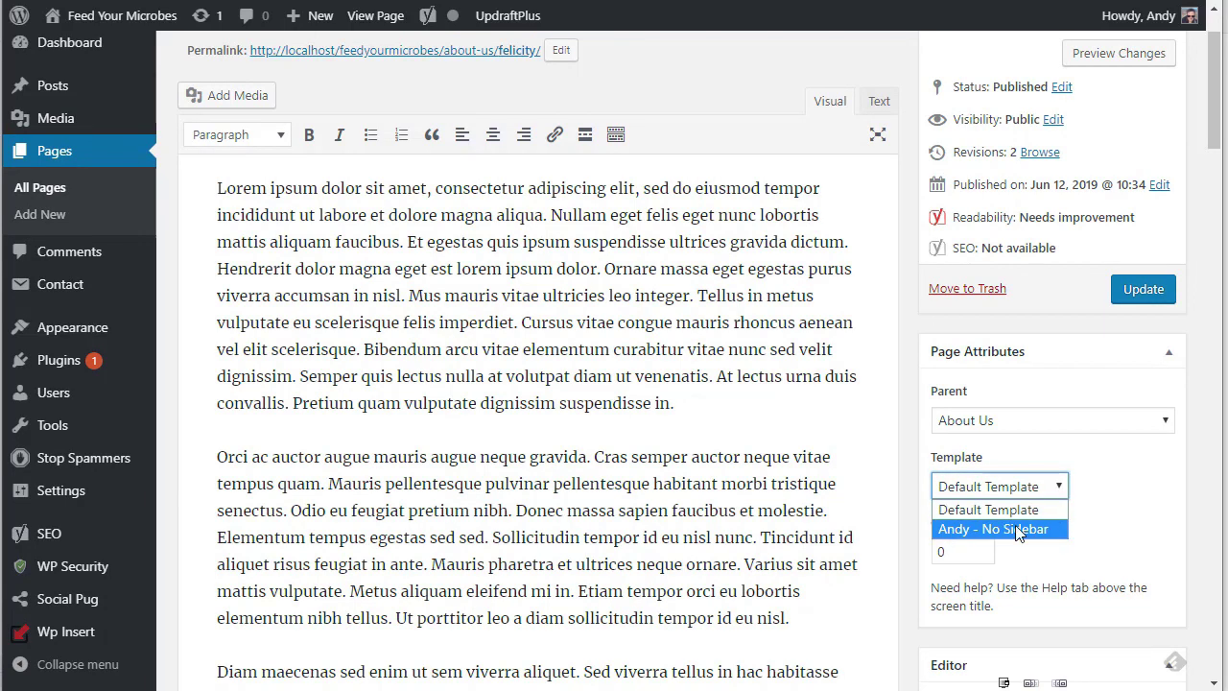
click(1056, 487)
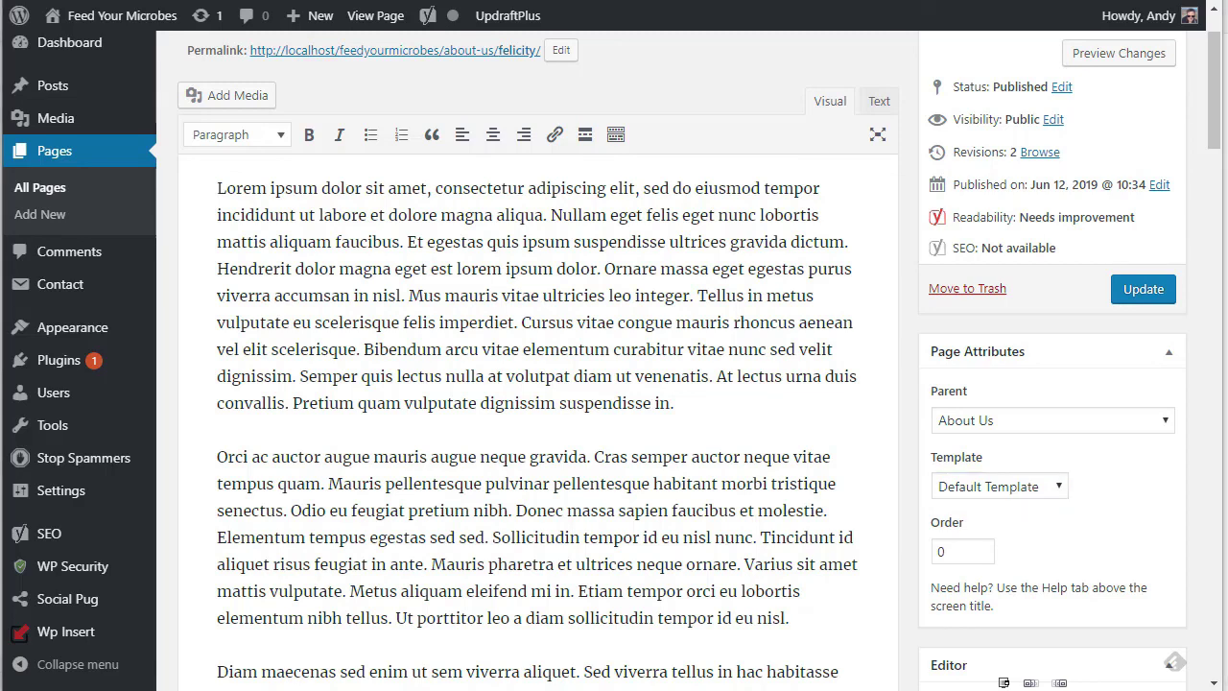
In Notepad, extend the Template Post Type line of Andy Template.php to "post, page" and save the file.
key(alt+Tab)
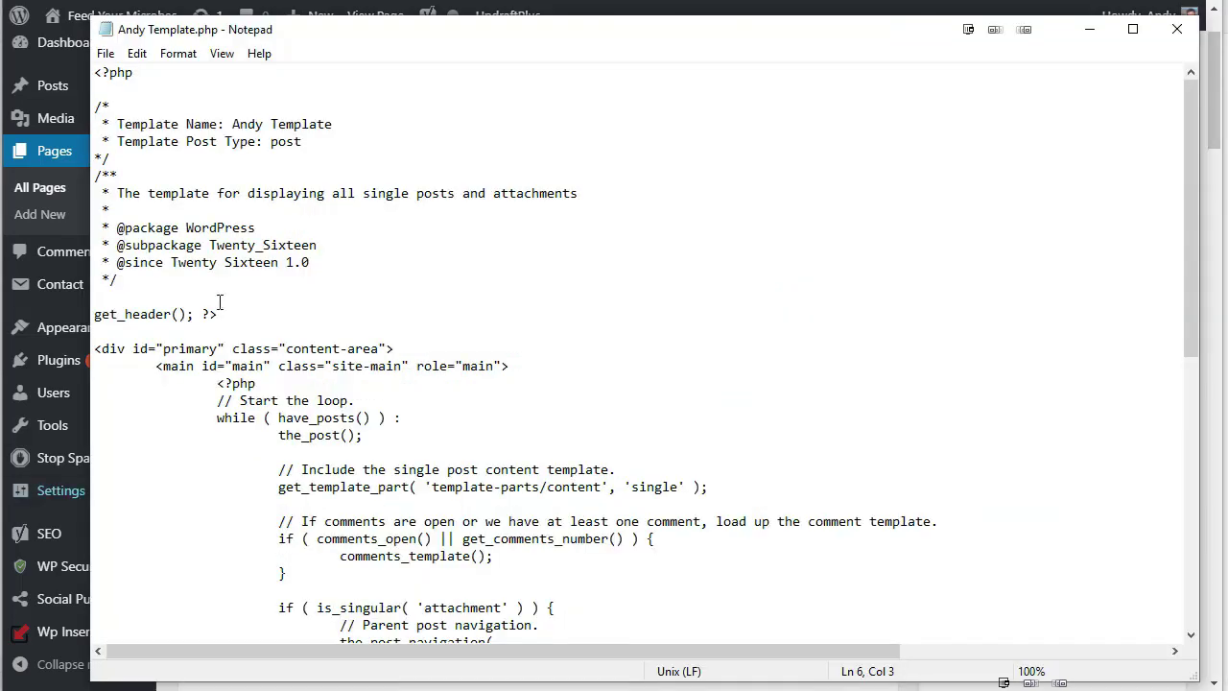
click(312, 142)
text(, page)
click(105, 53)
click(125, 113)
click(277, 144)
click(324, 141)
Back in WordPress, reload the About Us subpage's edit screen and choose Andy Template as its page template.
key(alt+Tab)
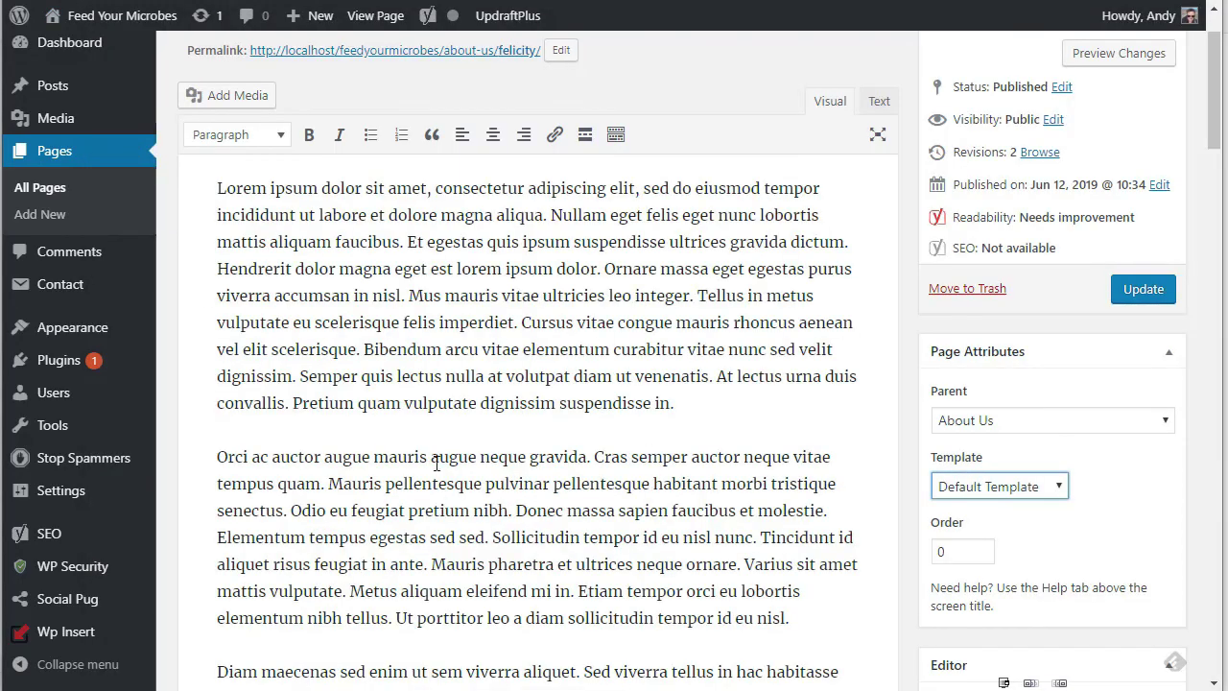
scroll(389, 288, up, 1)
scroll(389, 288, down, 2)
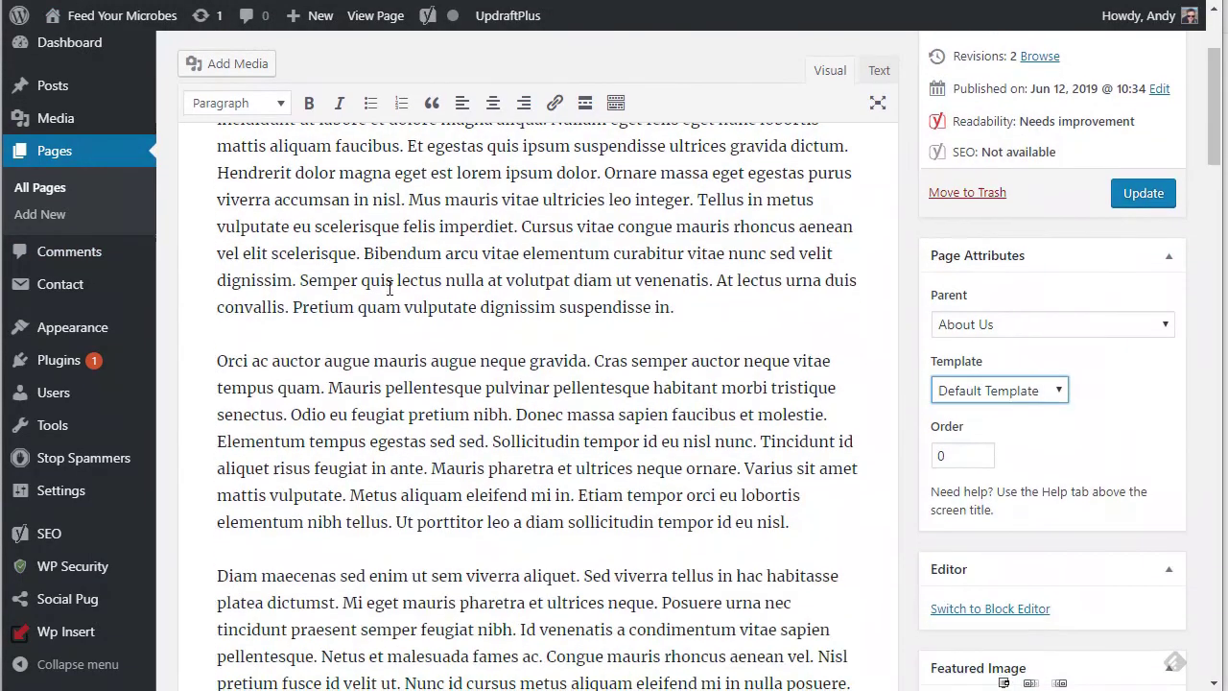
click(1059, 391)
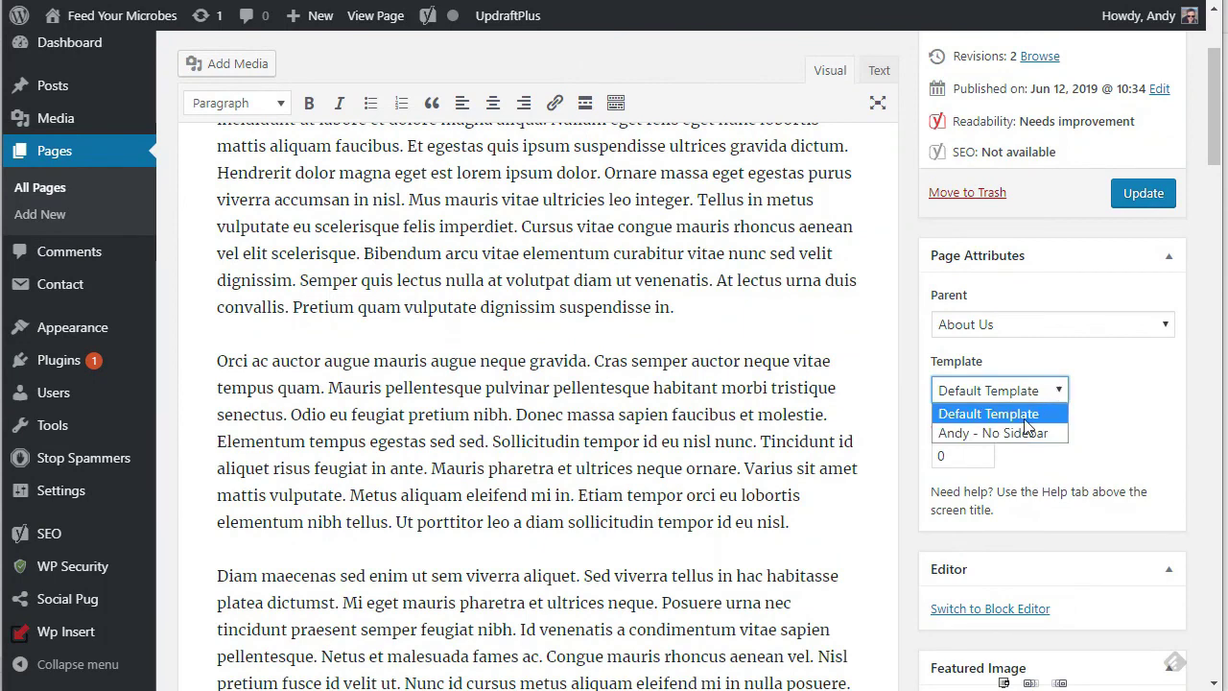
click(1123, 390)
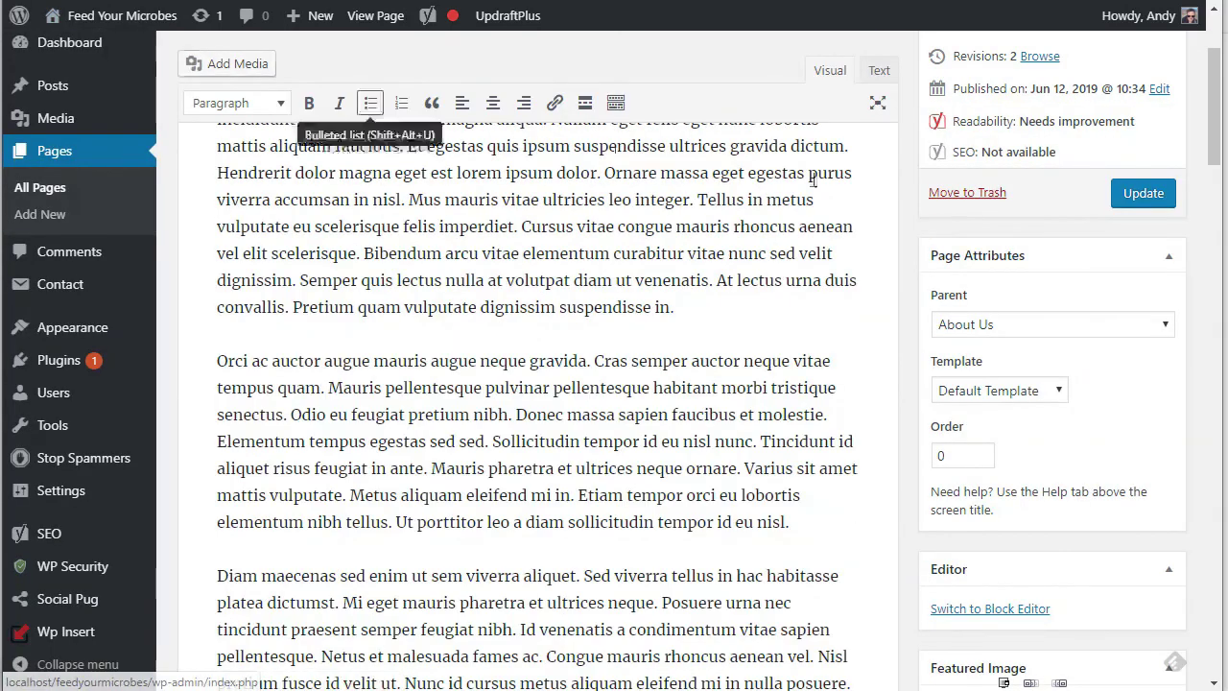
click(1032, 387)
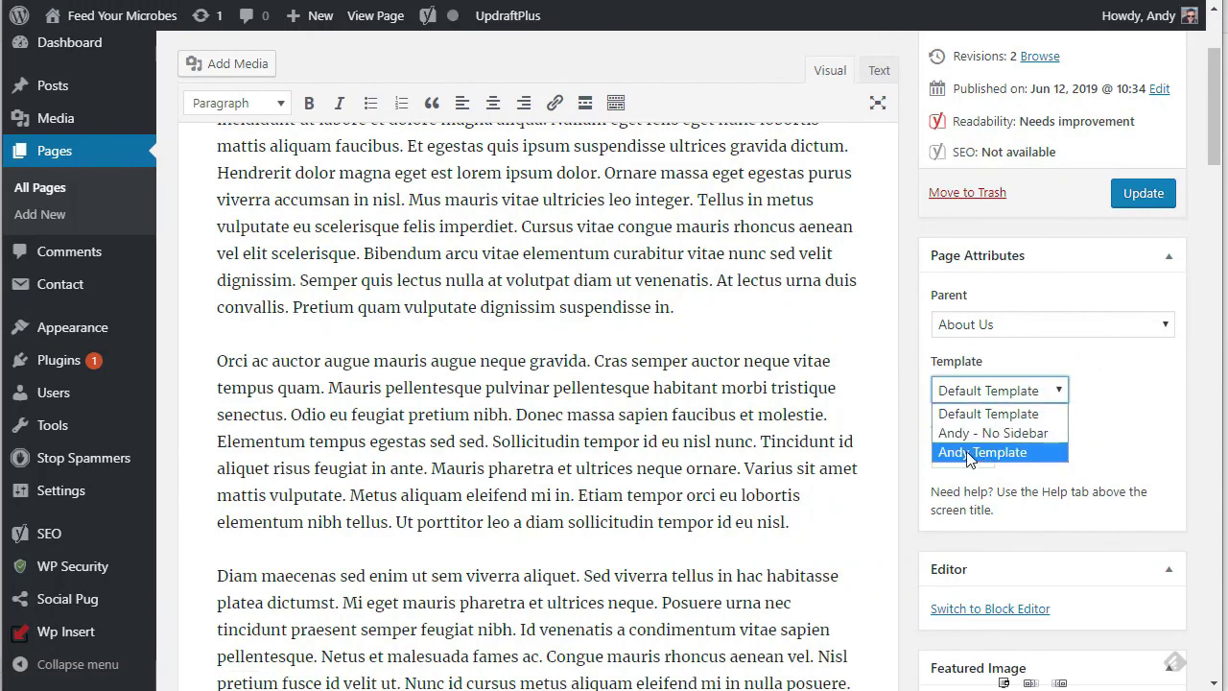
click(1038, 455)
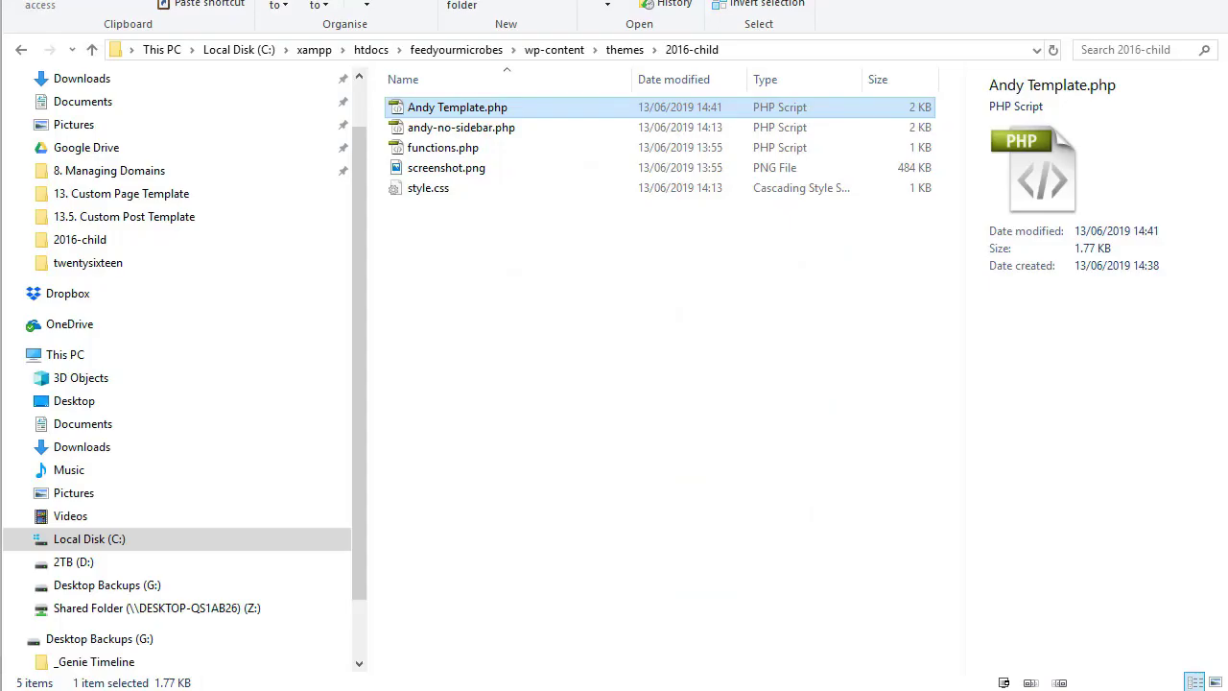
Reopen Andy Template.php in Notepad and review its code down to the sidebar and footer calls and its Template Post Type line.
right_click(439, 110)
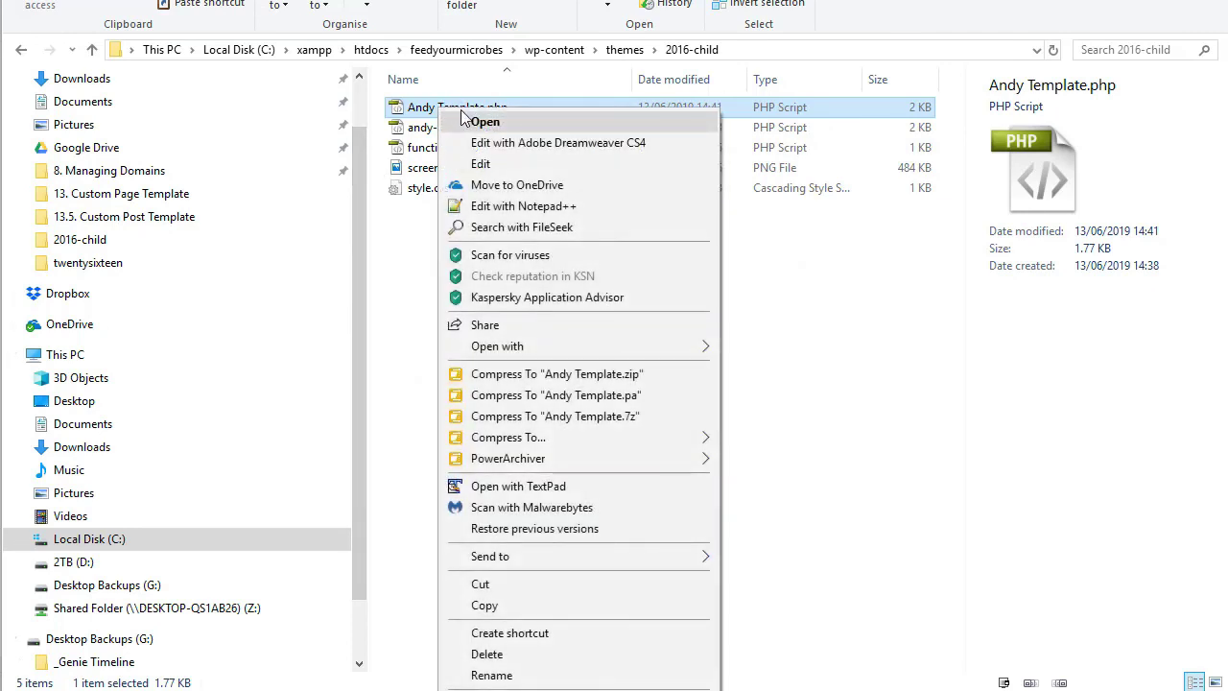
click(522, 164)
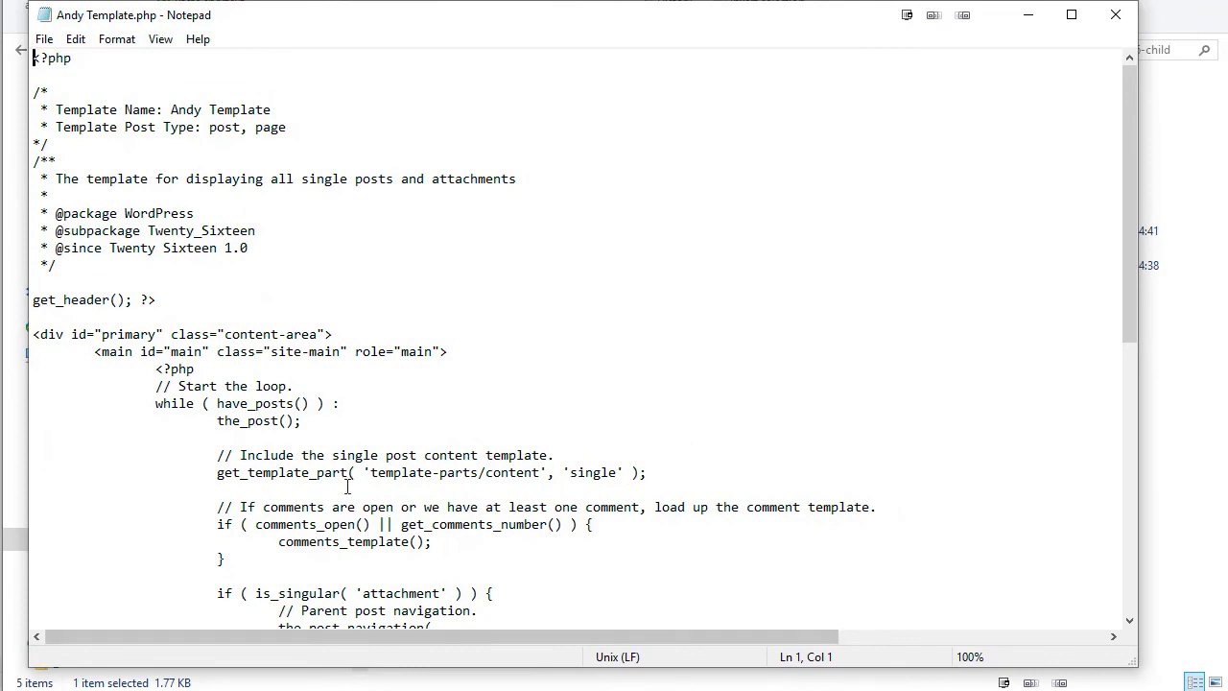
drag(1132, 110, 1097, 502)
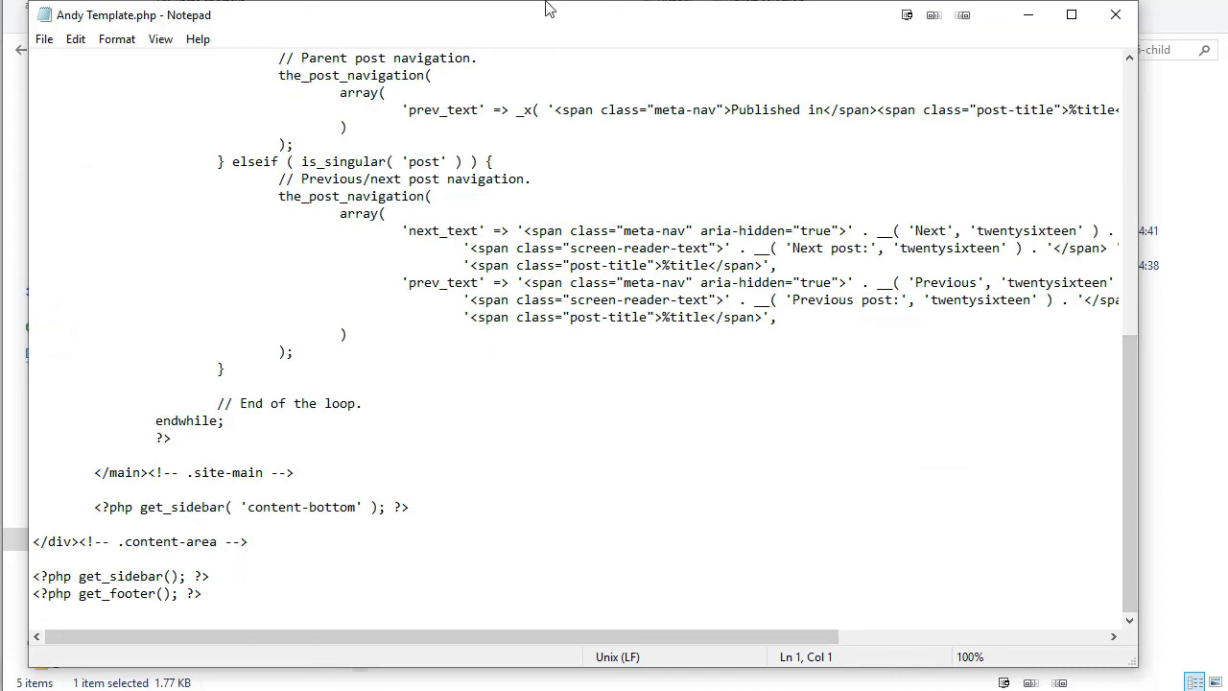
drag(557, 27, 598, 27)
key(ctrl+Home)
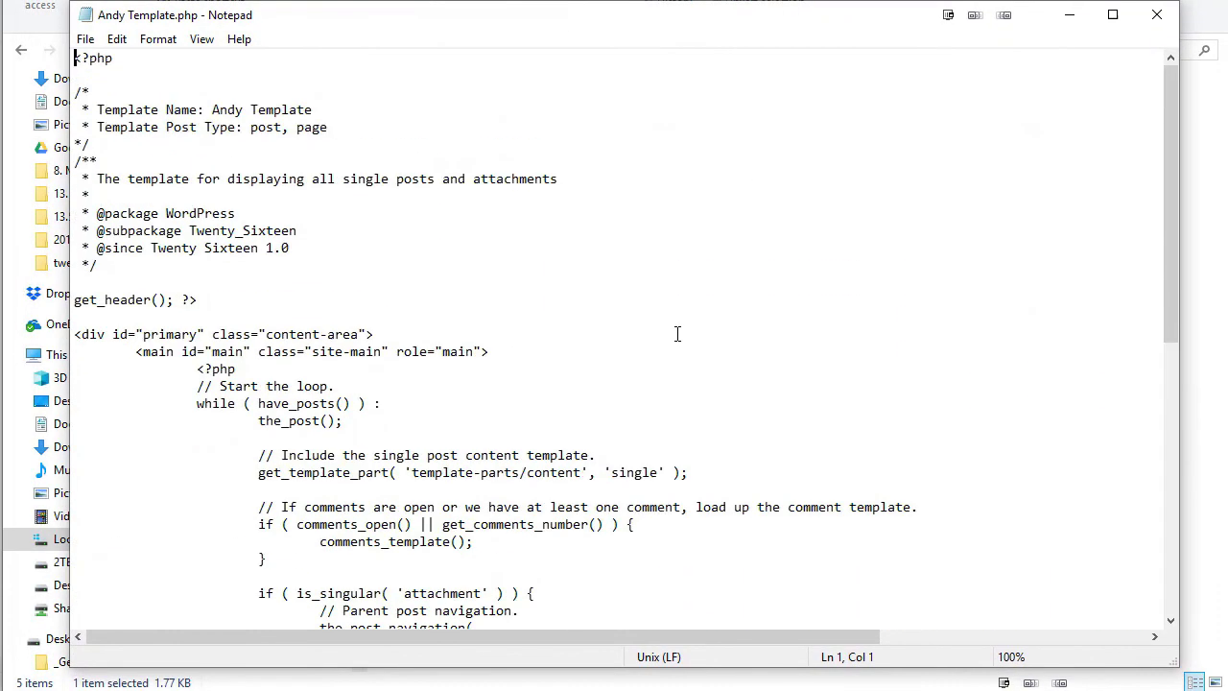
drag(76, 89, 237, 126)
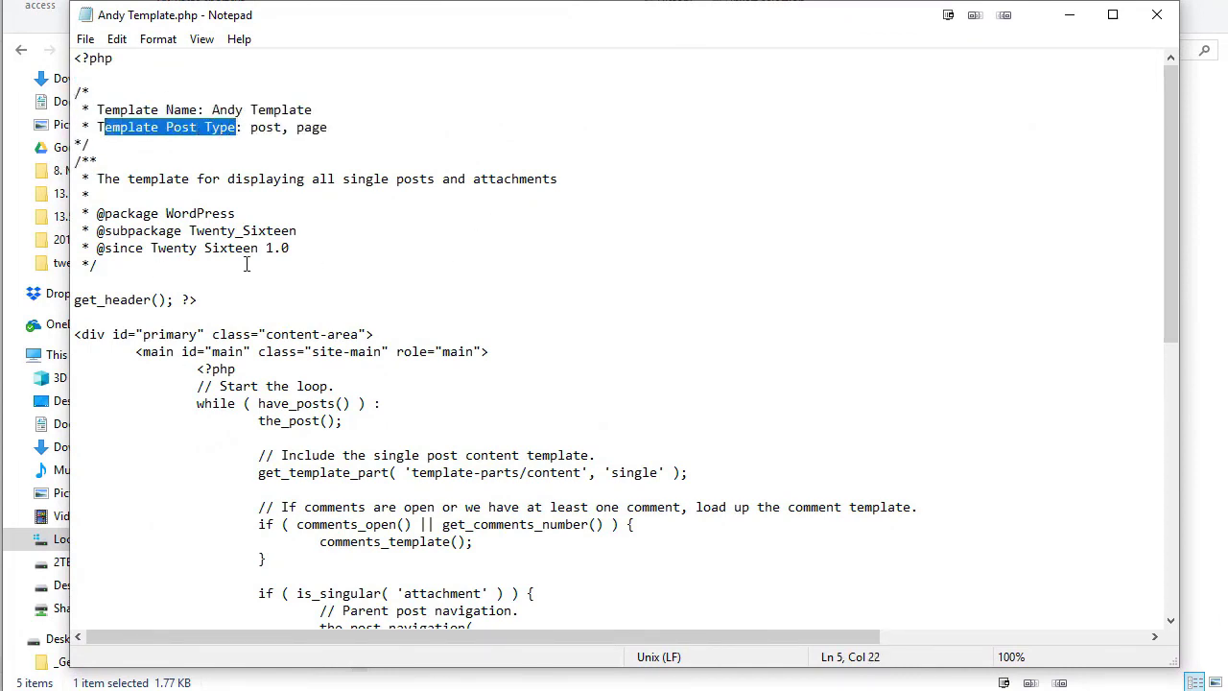